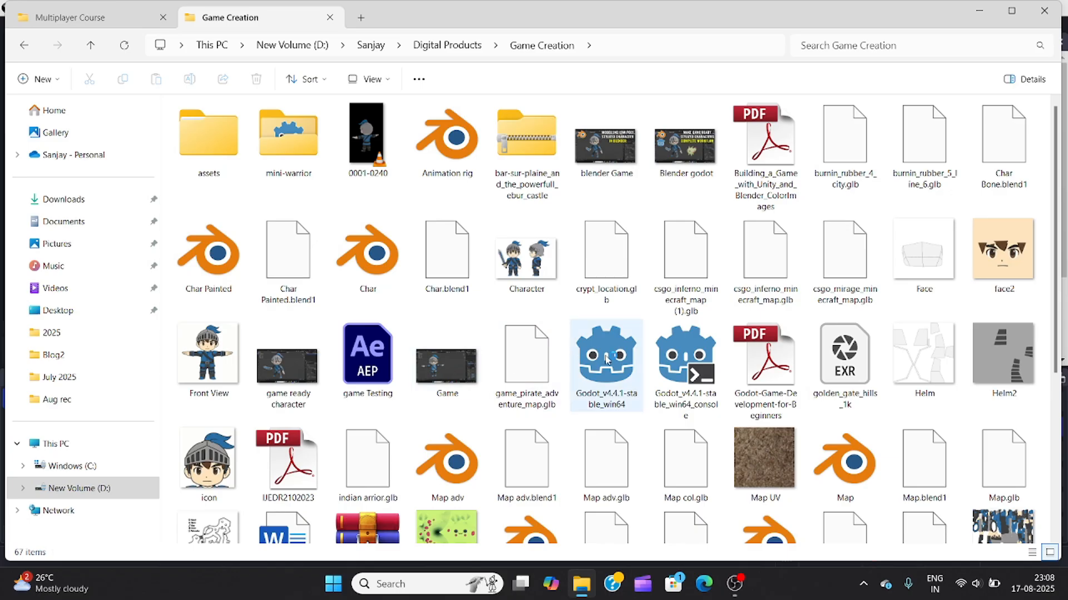
# Launch Godot v4.4.1 from the Game Creation folder and start a new project named FPSKing
pyautogui.click(607, 359)
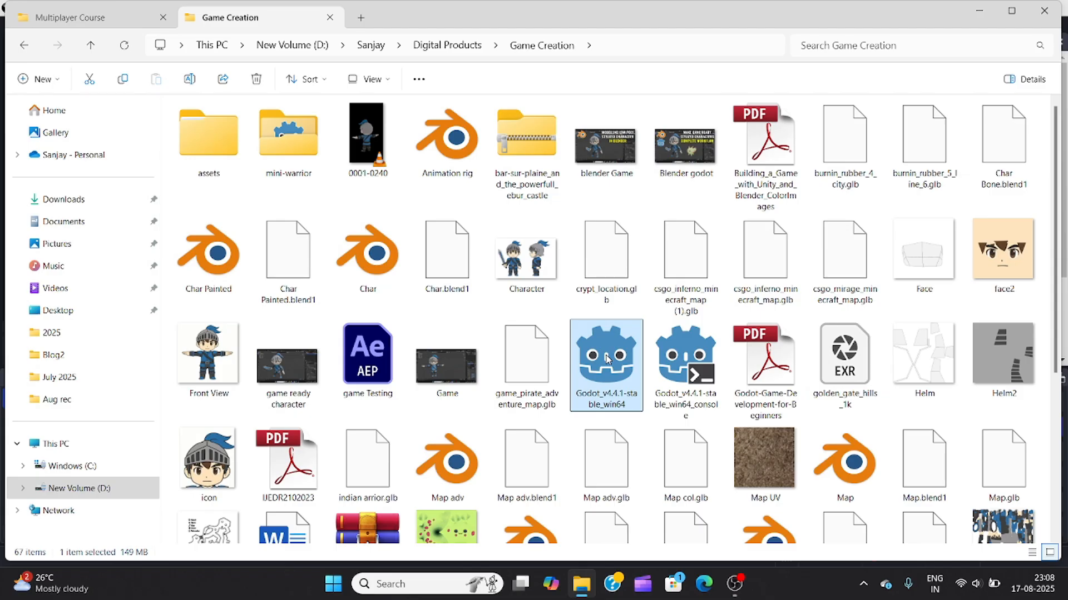
pyautogui.doubleClick(608, 358)
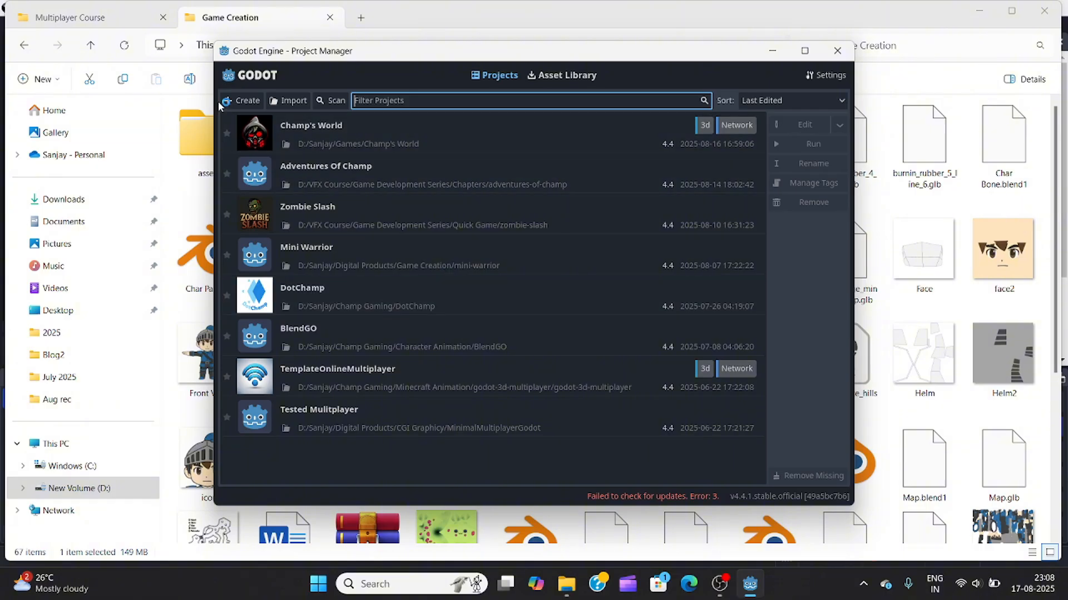
pyautogui.click(239, 100)
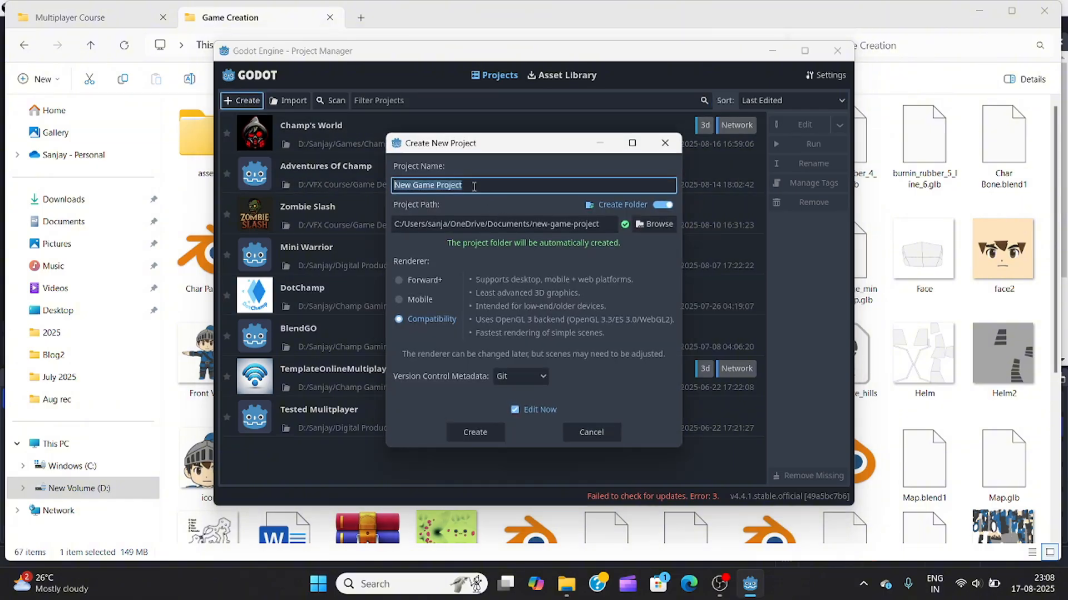
pyautogui.write('fPSking')
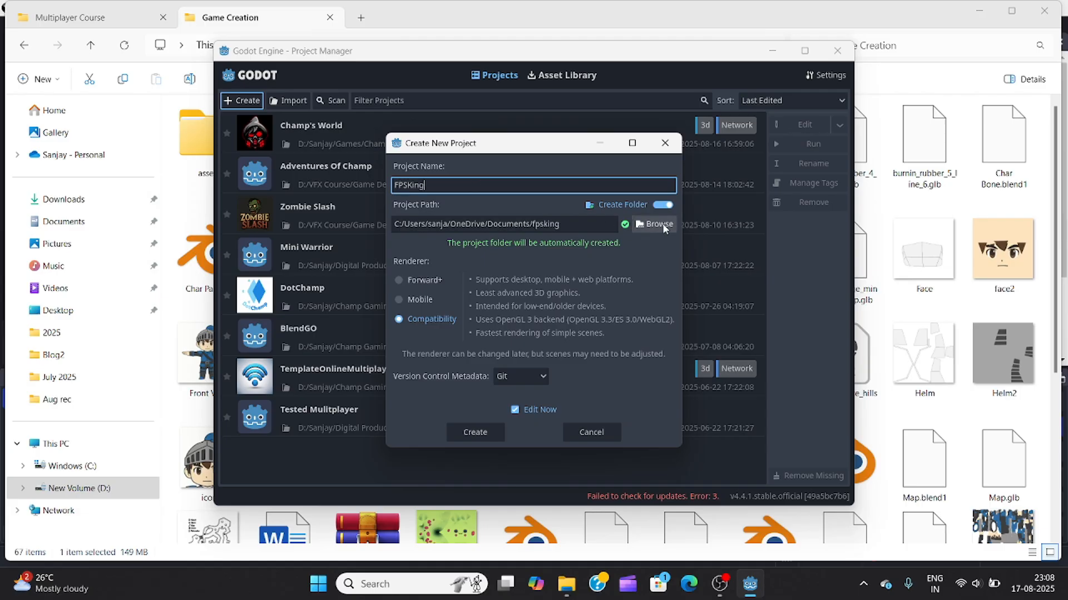
# Set the project path to the Multiplayer Course folder inside Game Development Series on drive D
pyautogui.click(660, 224)
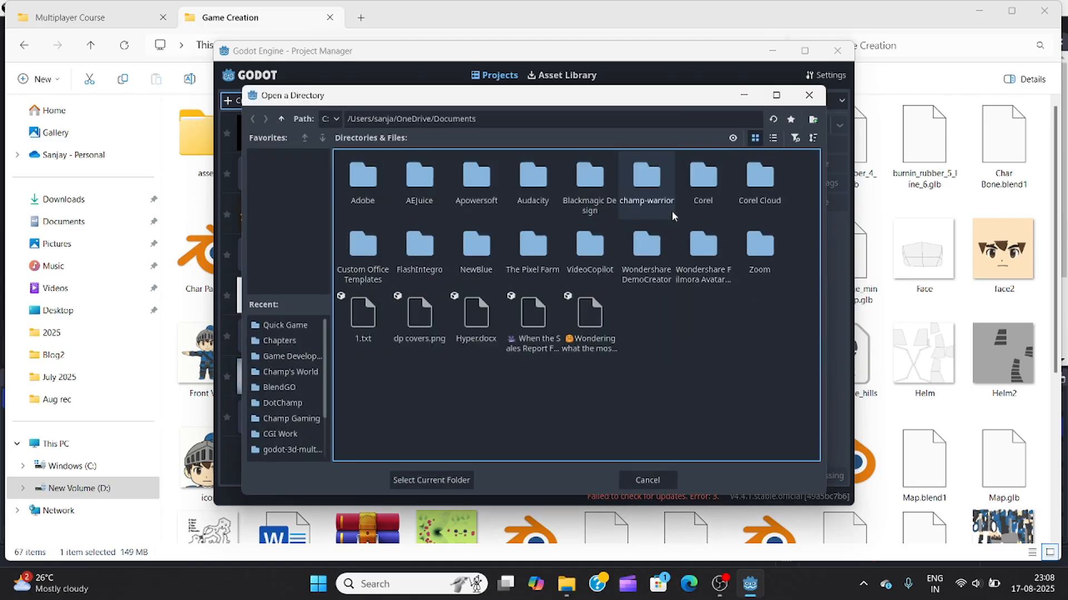
pyautogui.click(292, 357)
pyautogui.doubleClick(590, 176)
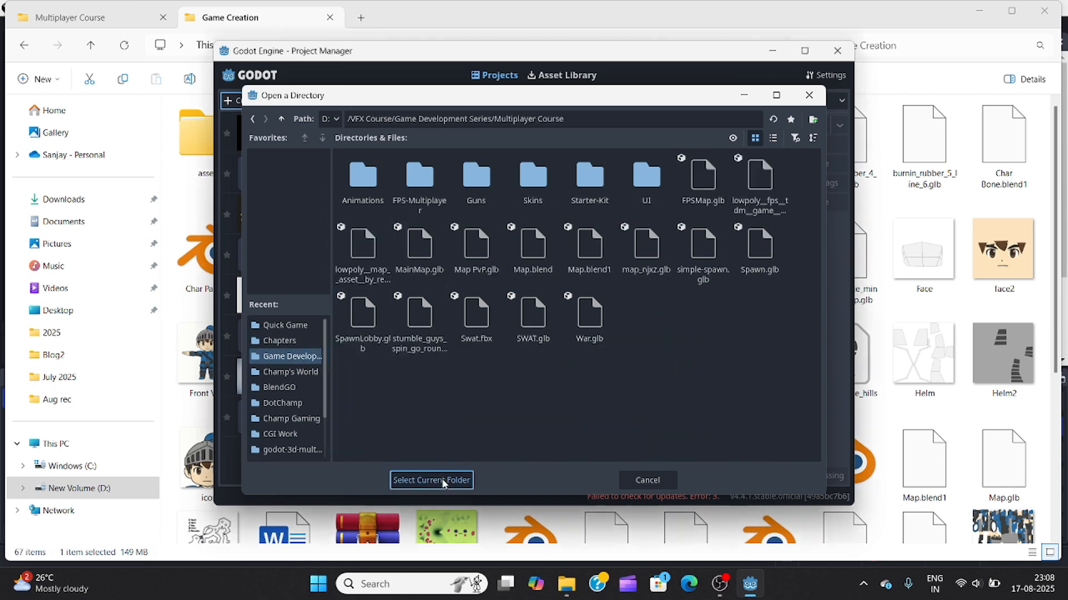
pyautogui.click(432, 479)
# Create the FPSKing project with the Compatibility renderer and open it for editing
pyautogui.click(418, 286)
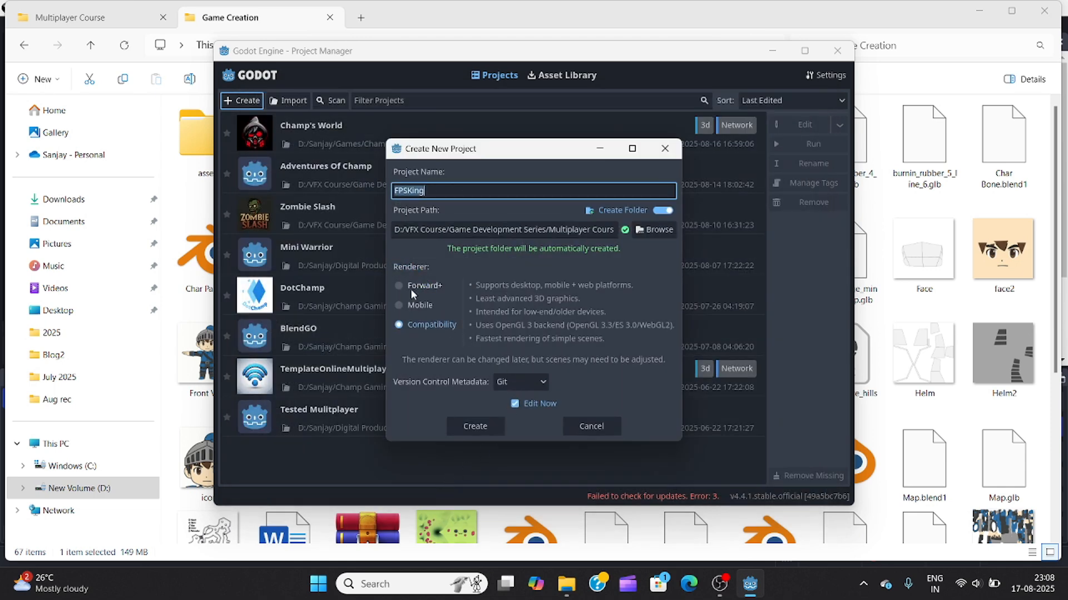
pyautogui.click(412, 289)
pyautogui.click(427, 293)
pyautogui.click(470, 426)
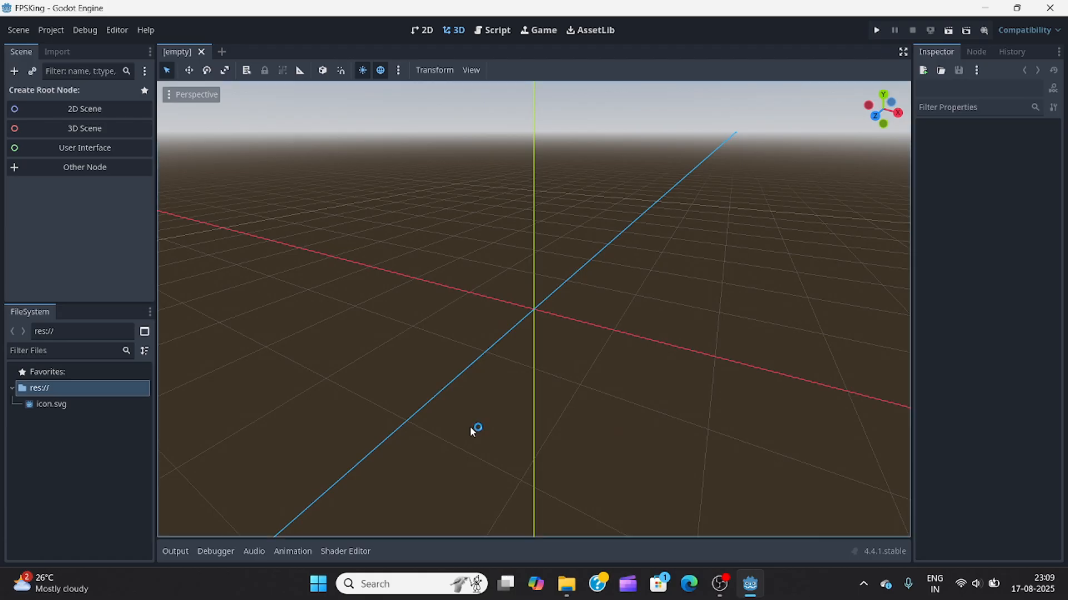
# Switch to File Explorer and create a folder named Assets inside the fpsking project folder
pyautogui.click(567, 584)
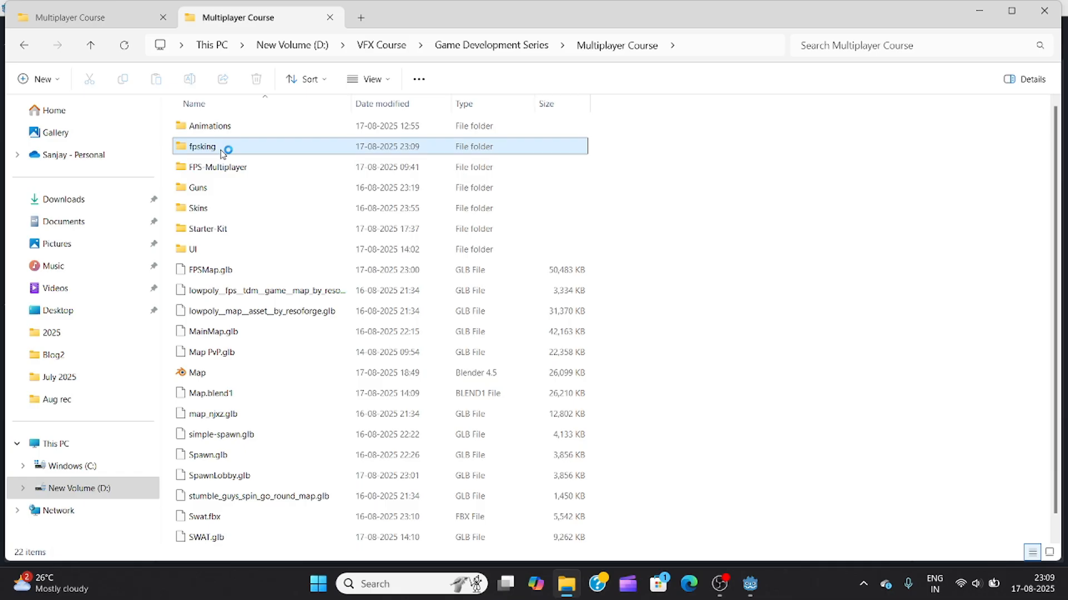
pyautogui.doubleClick(225, 145)
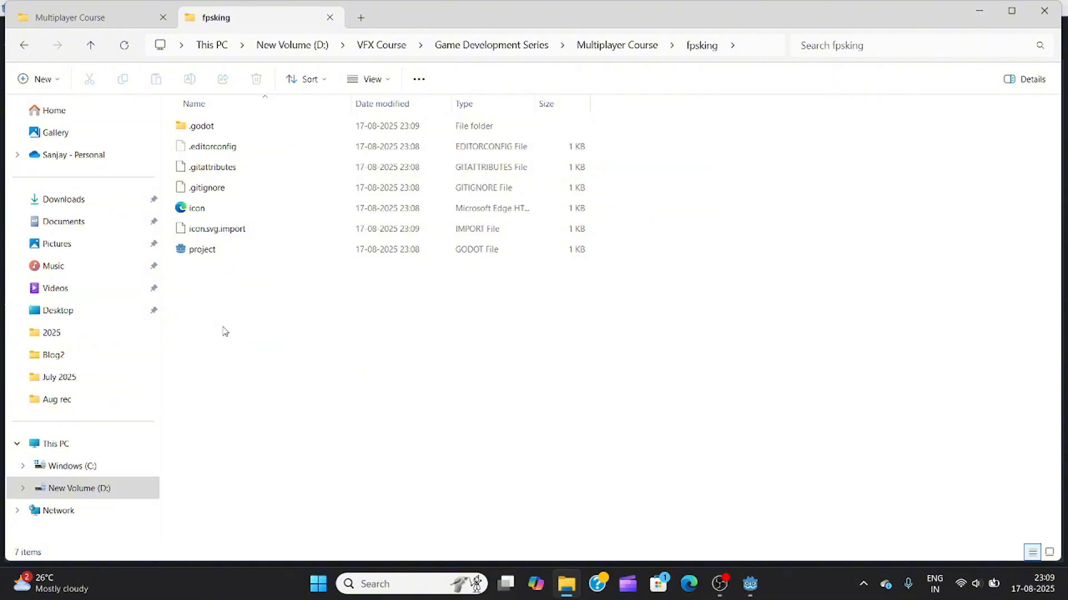
pyautogui.rightClick(223, 330)
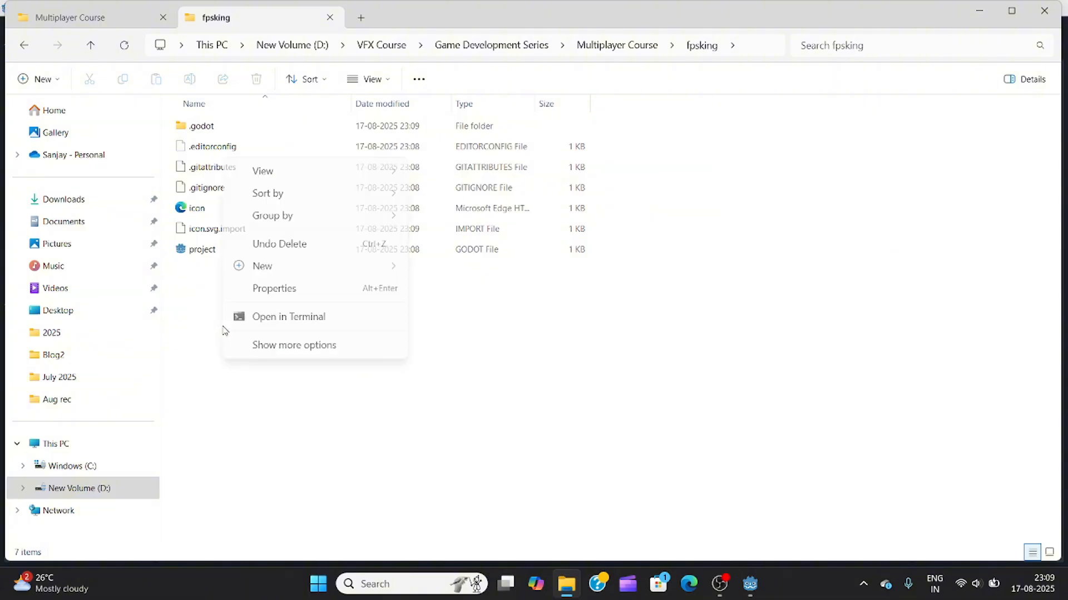
pyautogui.click(275, 418)
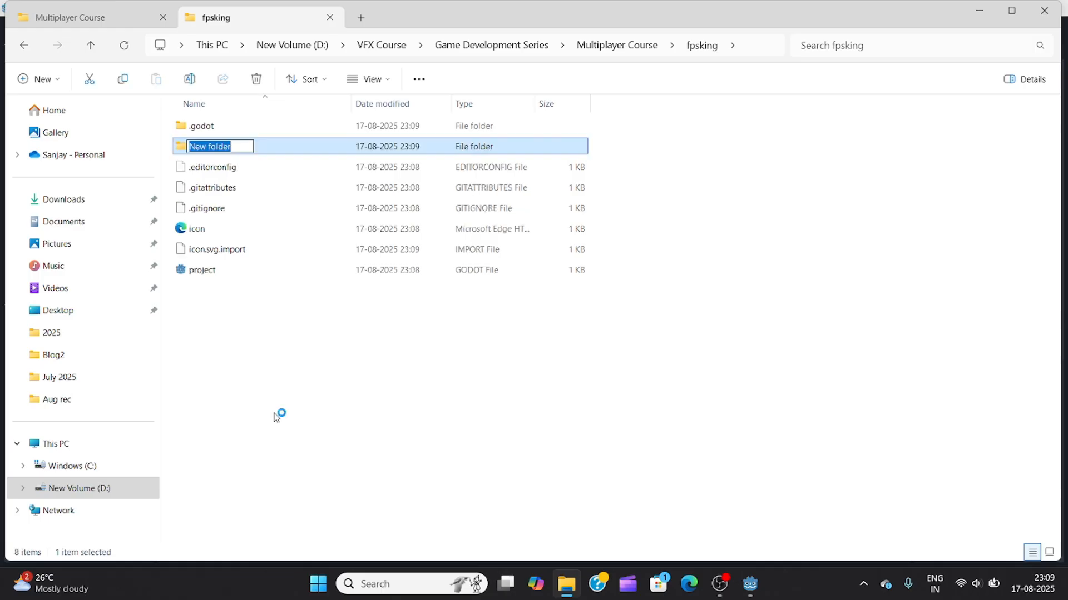
pyautogui.write('Assets')
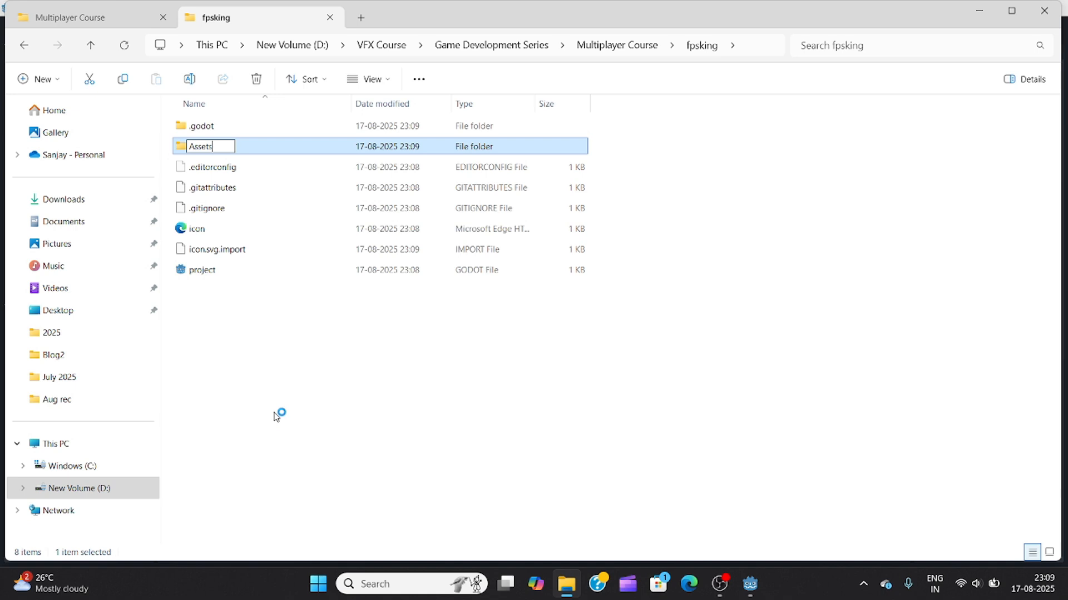
pyautogui.click(279, 378)
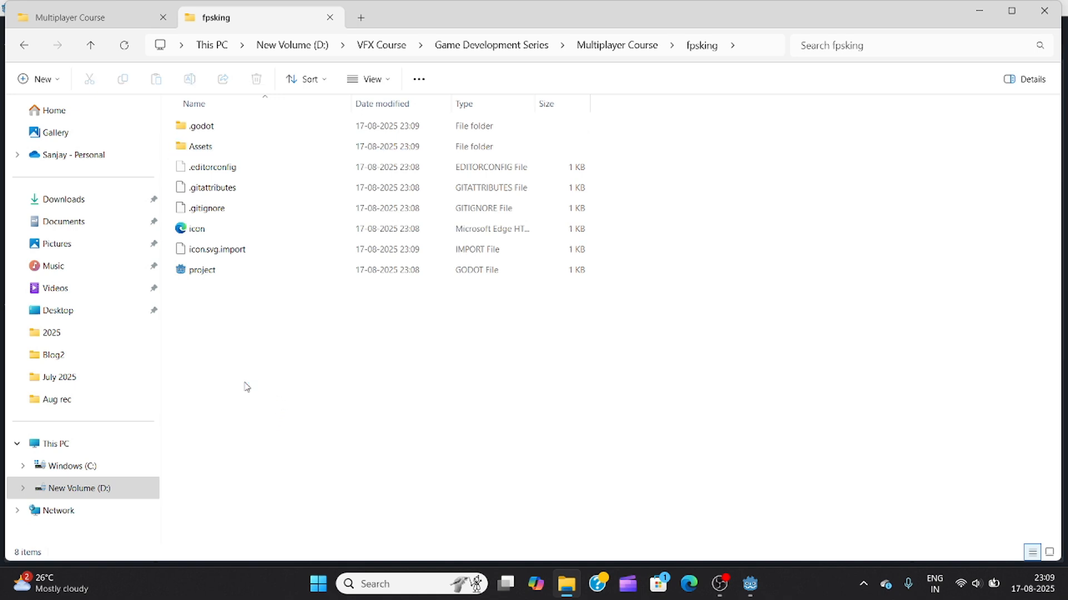
# Add two more folders named Scripts and UI to the fpsking project folder
pyautogui.hotkey('ctrl', 'shift', 'n')
pyautogui.write('Scripts')
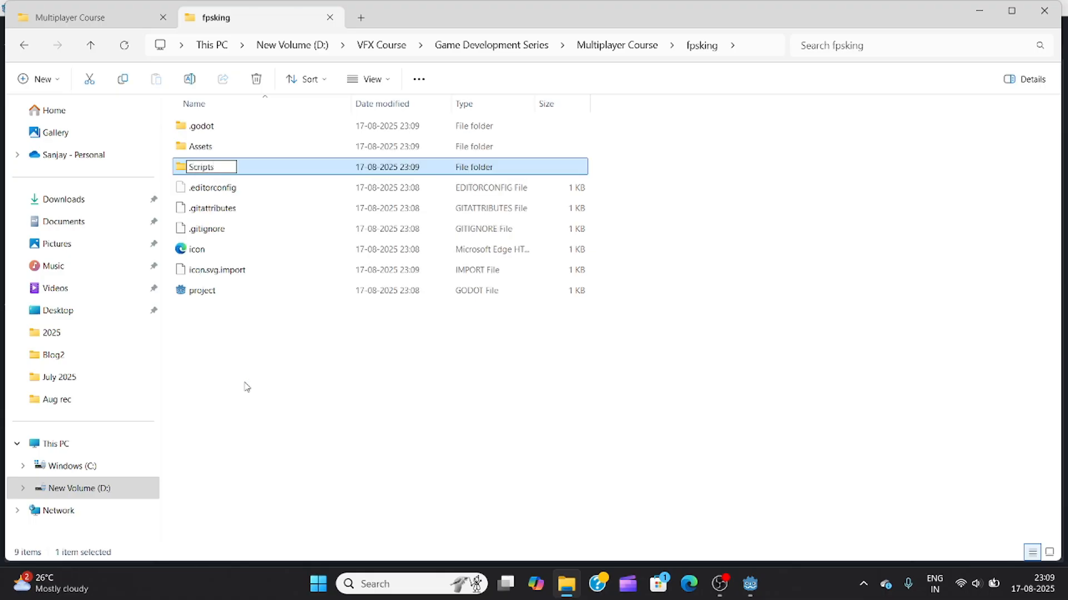
pyautogui.click(255, 377)
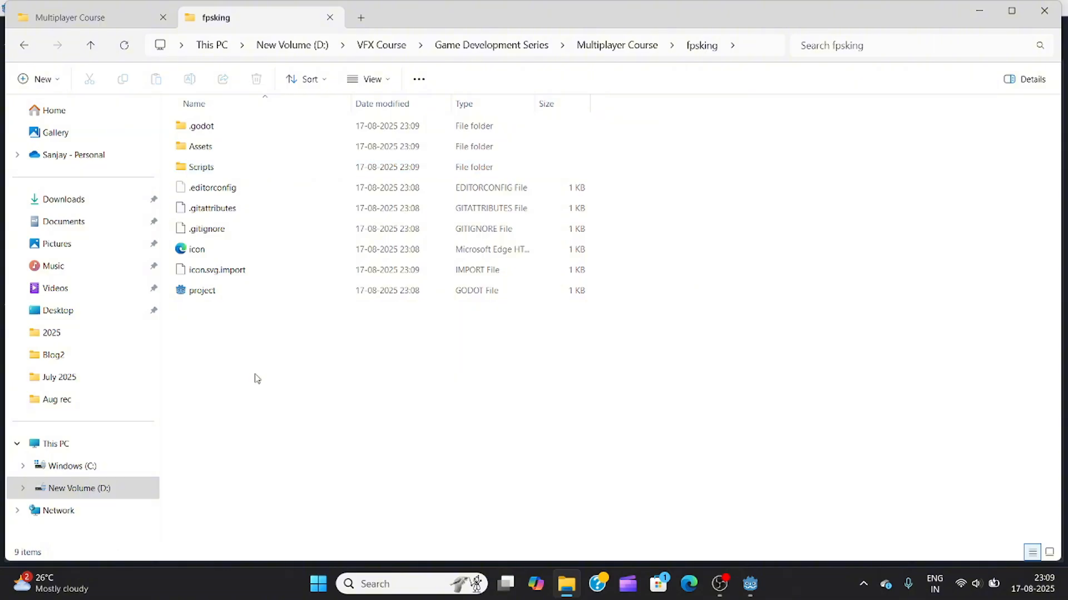
pyautogui.hotkey('ctrl', 'shift', 'n')
pyautogui.write('UI')
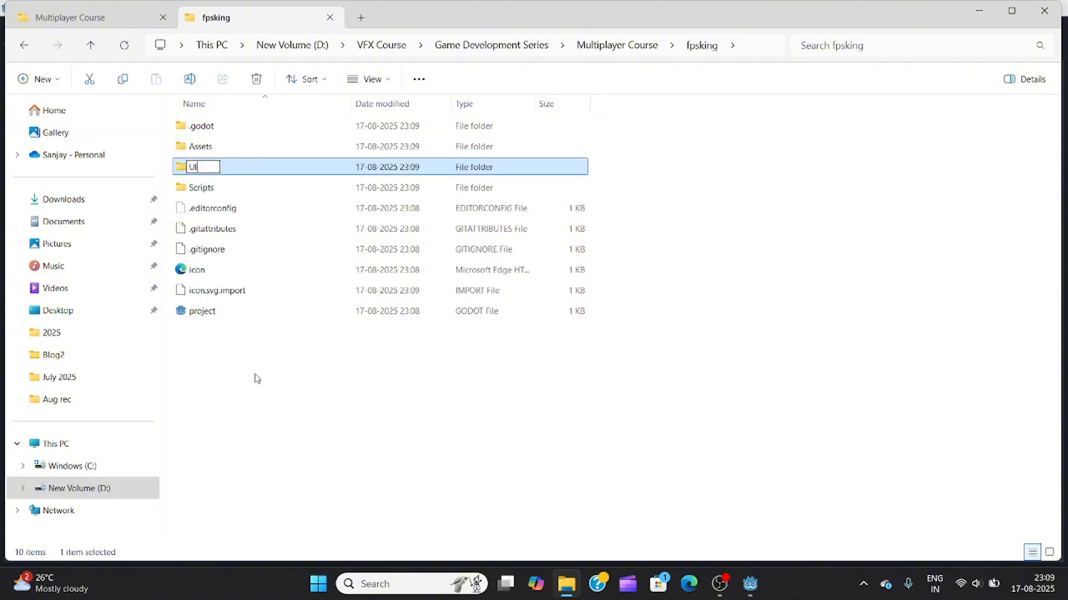
pyautogui.click(257, 405)
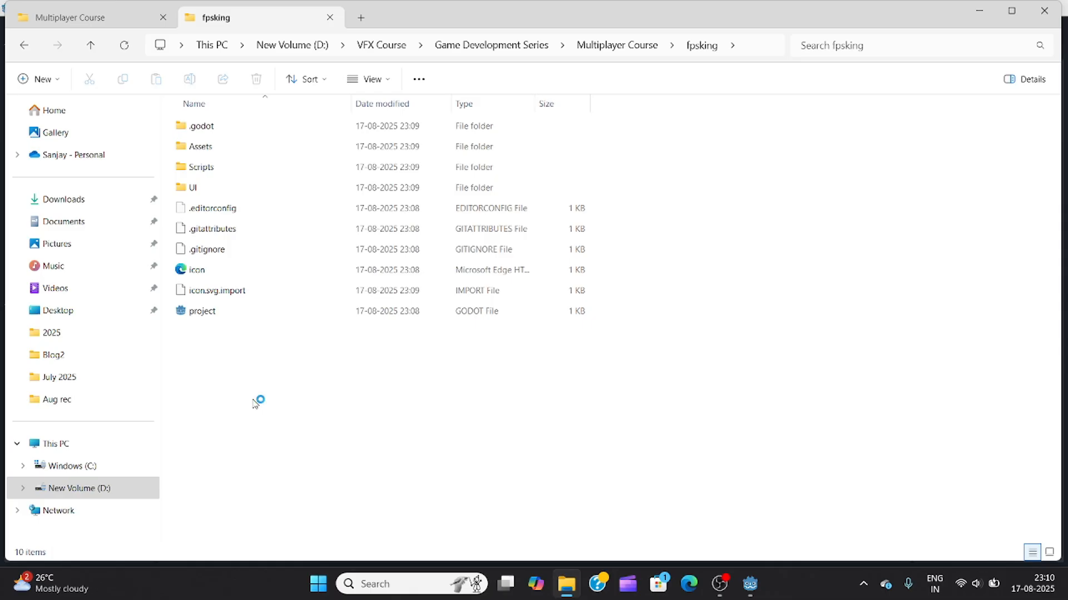
# Show the Multiplayer Course UI folder as large icons and copy all its images into the fpsking project's UI folder
pyautogui.click(103, 27)
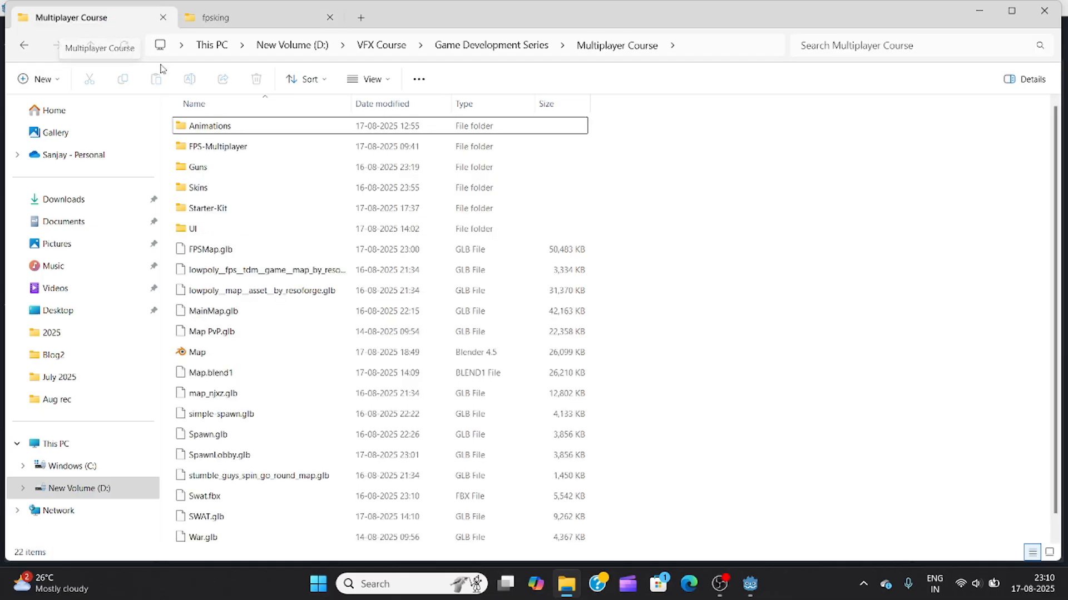
pyautogui.doubleClick(183, 226)
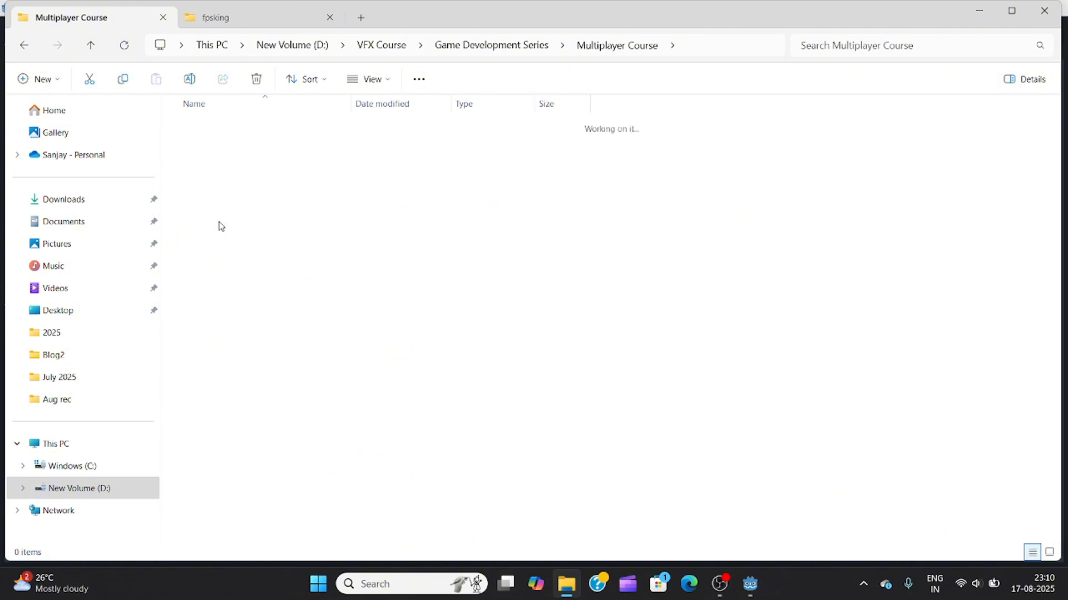
pyautogui.click(392, 82)
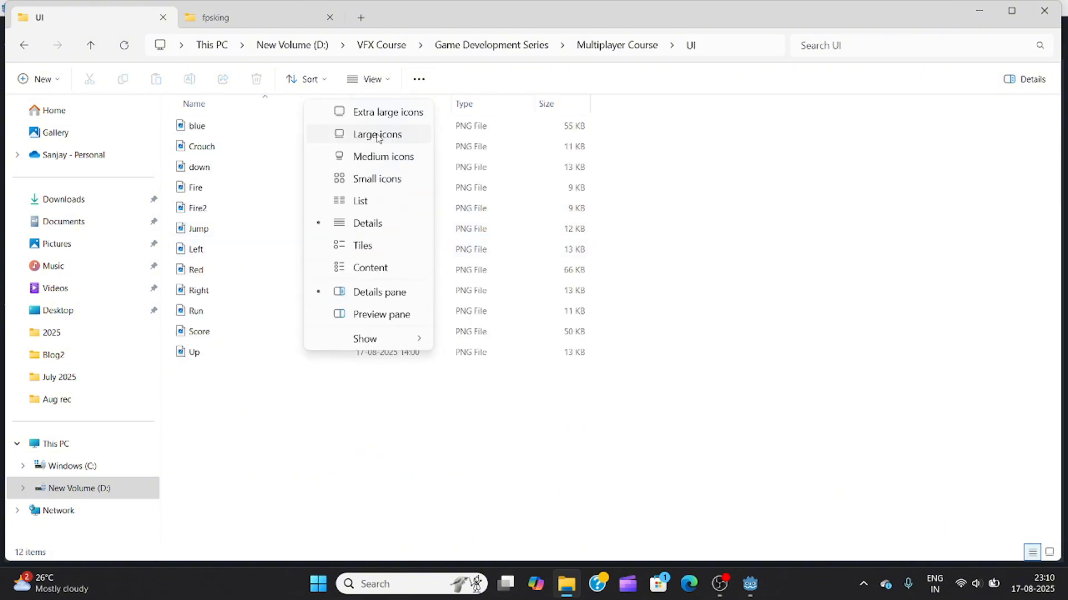
pyautogui.click(377, 135)
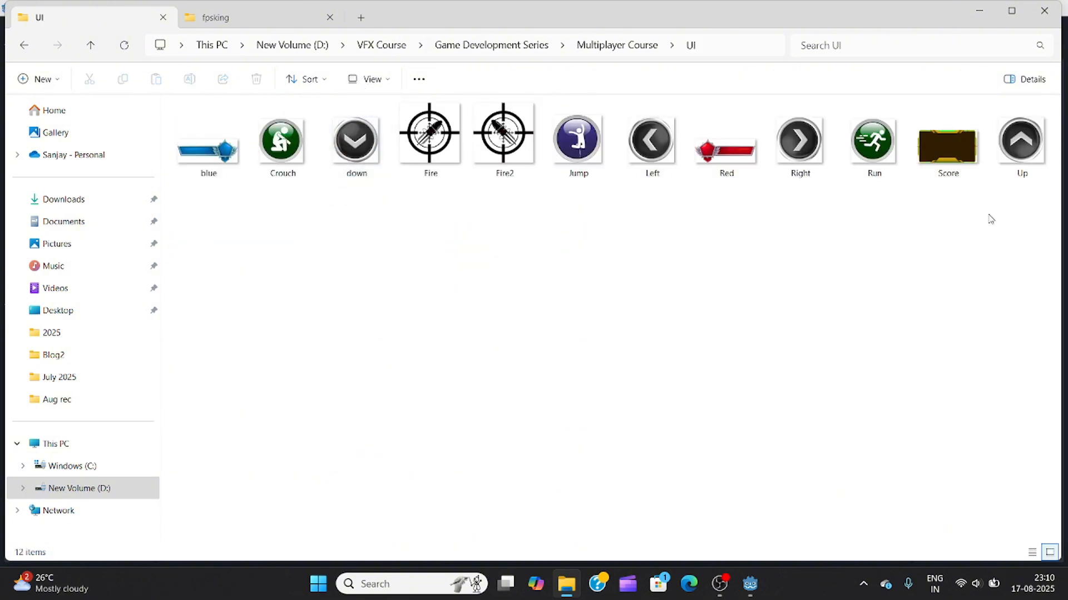
pyautogui.moveTo(1020, 196); pyautogui.dragTo(236, 178)
pyautogui.hotkey('ctrl', 'c')
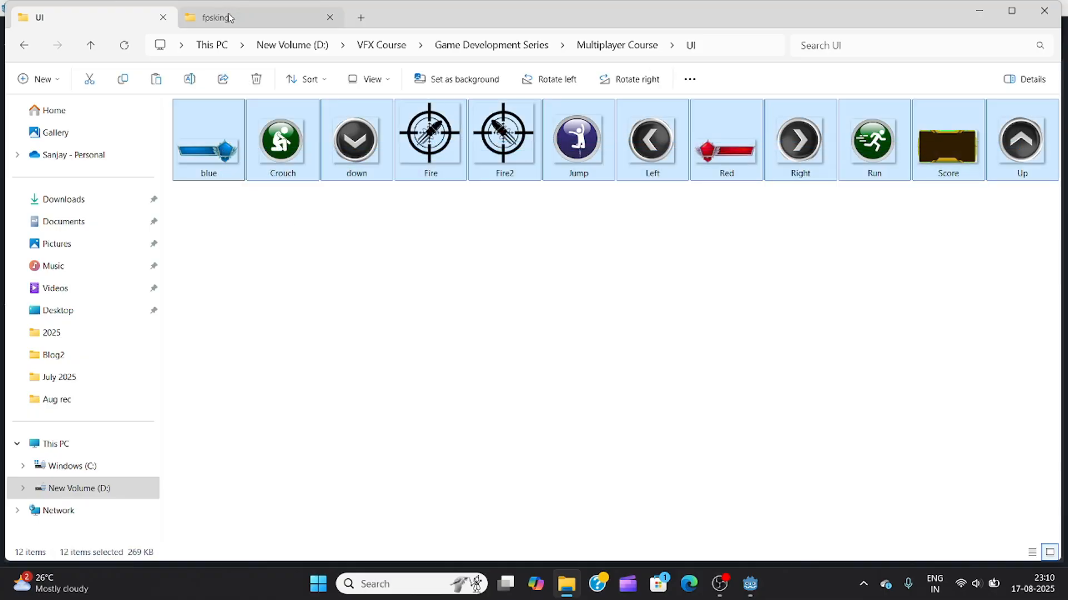
pyautogui.click(225, 18)
pyautogui.click(216, 189)
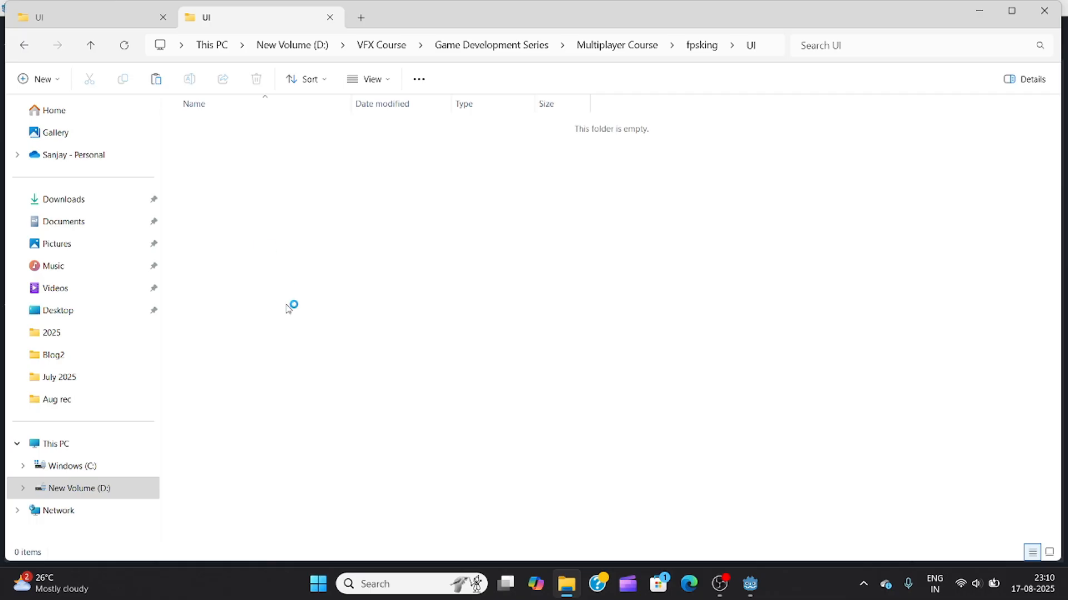
pyautogui.hotkey('ctrl', 'v')
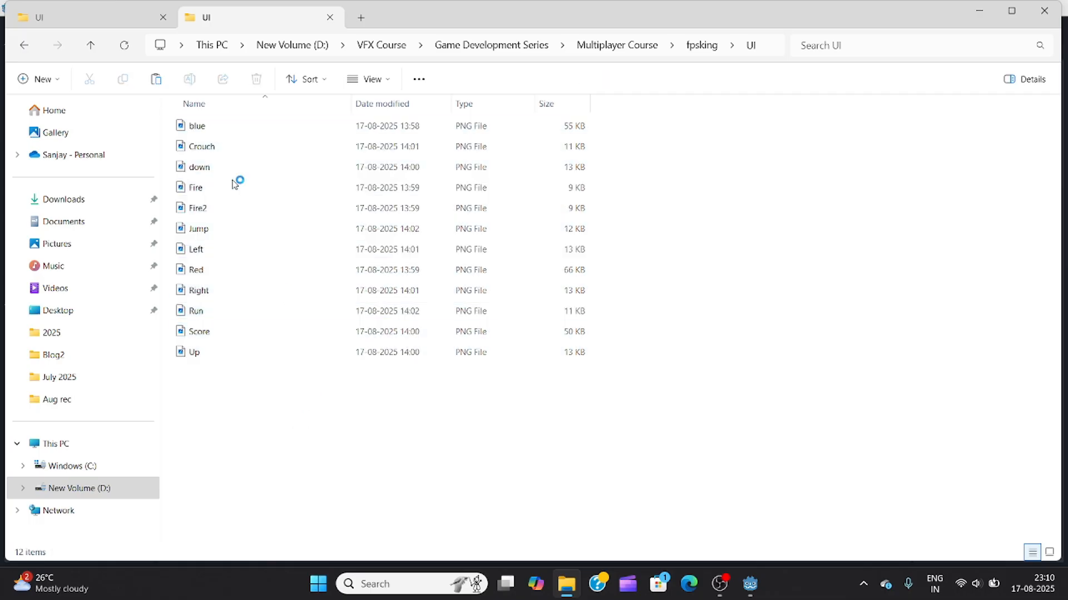
# Copy FPSMap.glb and SpawnLobby.glb from the Multiplayer Course folder into the fpsking project's Assets folder
pyautogui.click(100, 22)
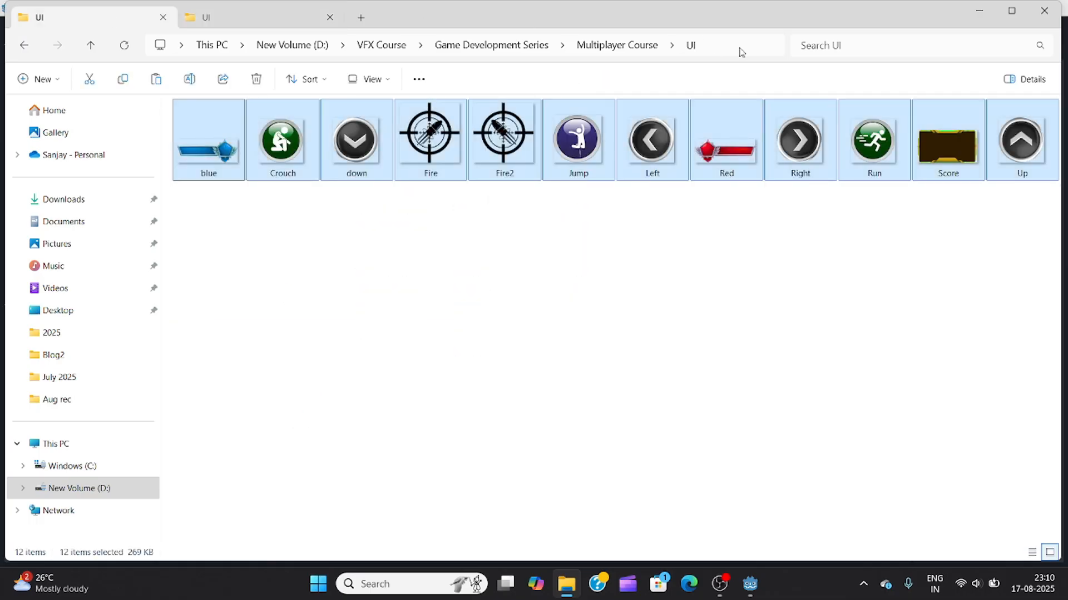
pyautogui.click(605, 45)
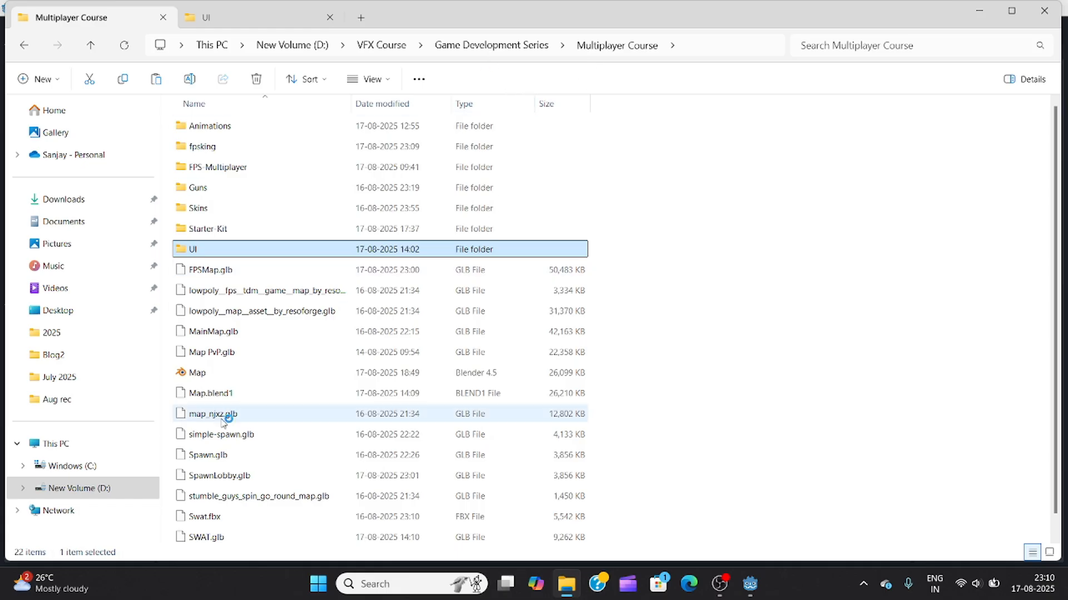
pyautogui.scroll(-1, 226, 362)
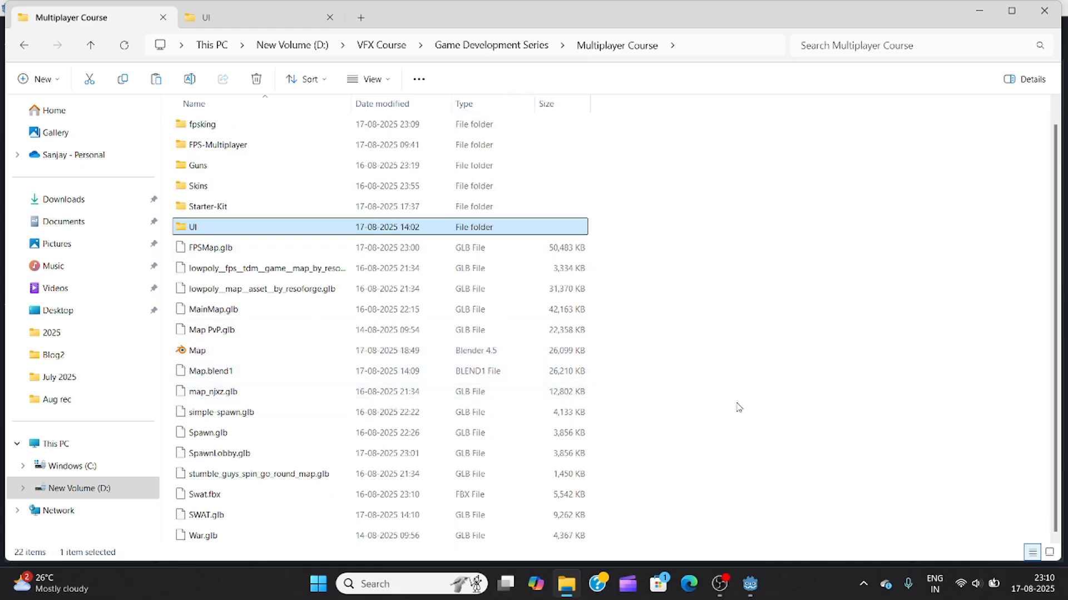
pyautogui.click(737, 405)
pyautogui.click(221, 455)
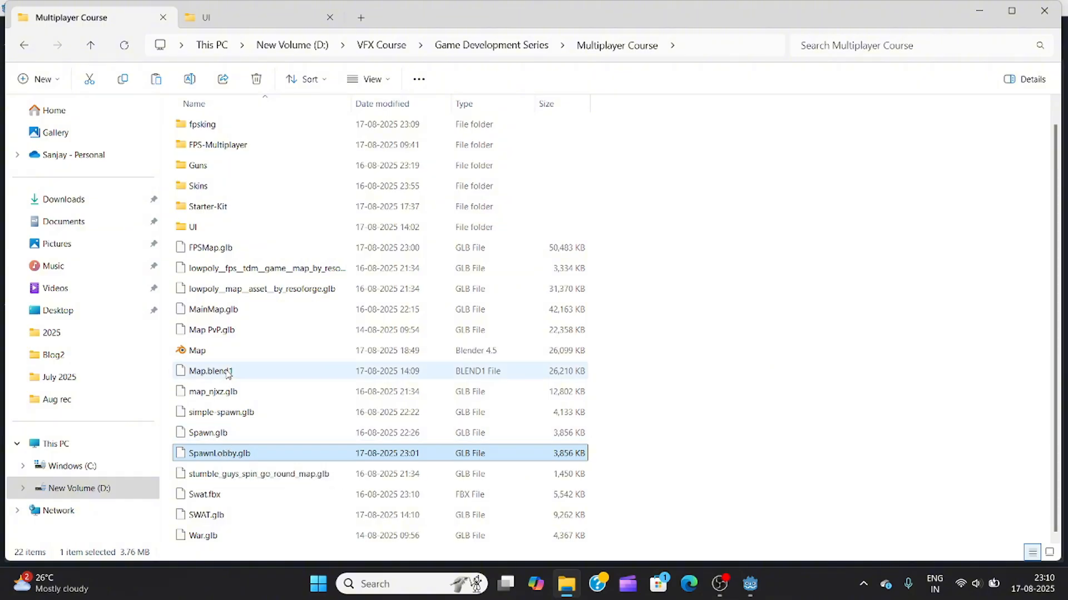
pyautogui.keyDown('ctrl'); pyautogui.click(226, 248); pyautogui.keyUp('ctrl')
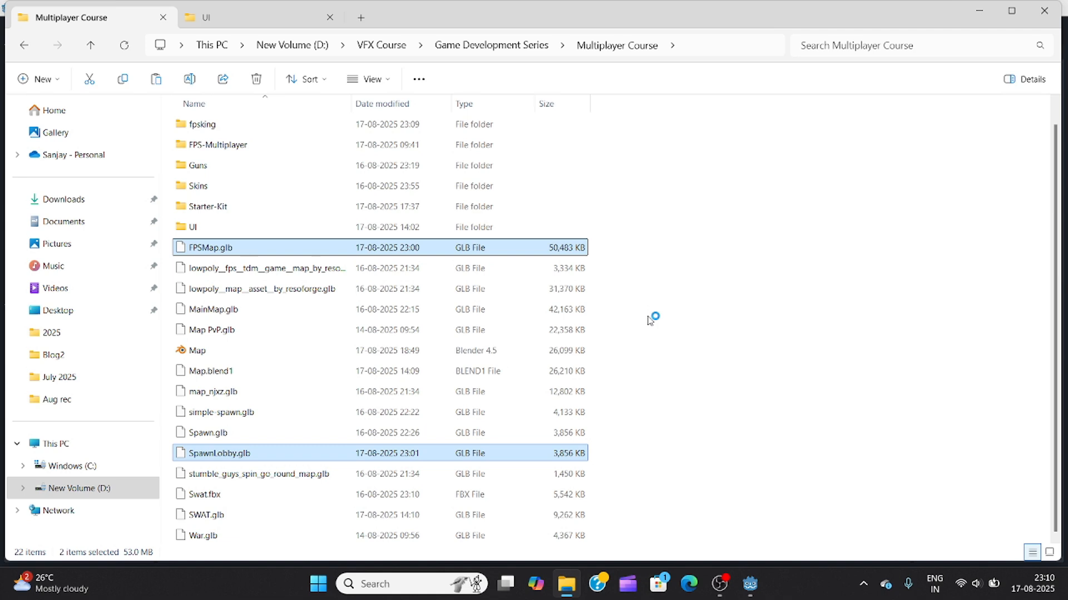
pyautogui.click(249, 17)
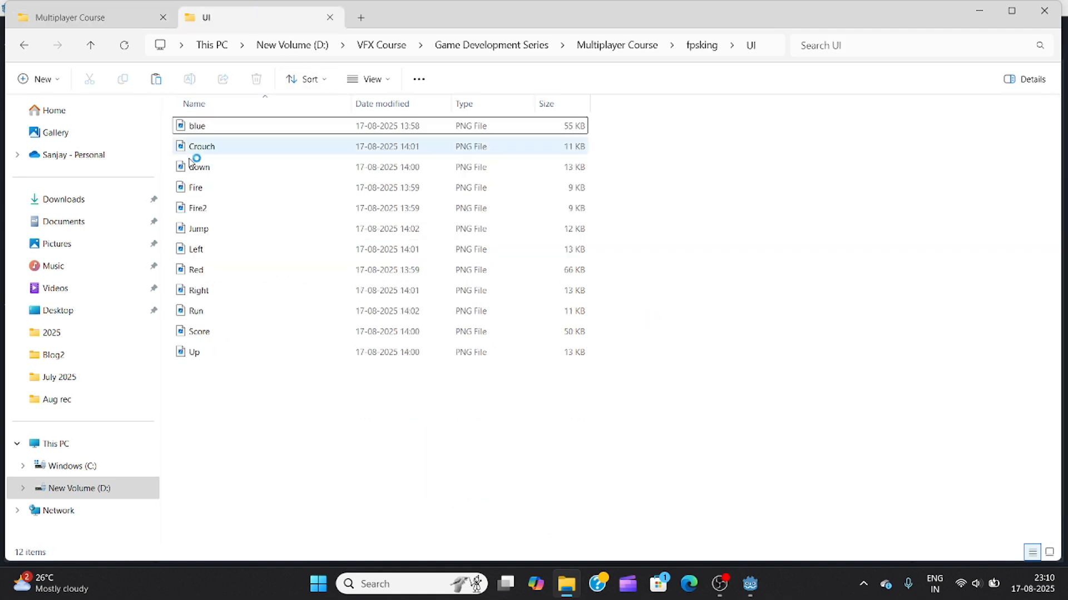
pyautogui.click(699, 45)
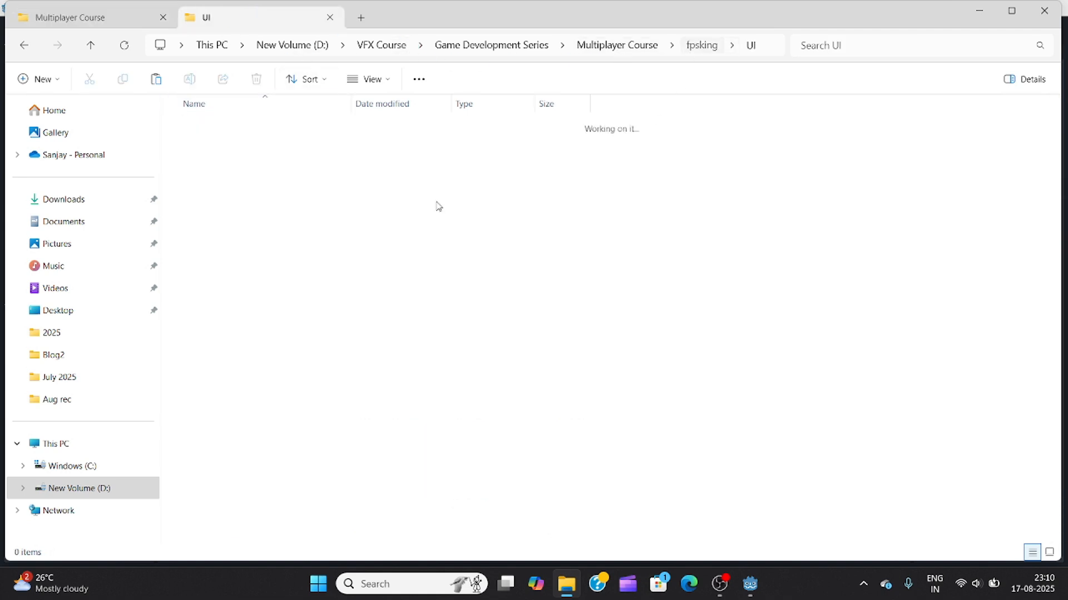
pyautogui.doubleClick(210, 146)
pyautogui.hotkey('ctrl', 'v')
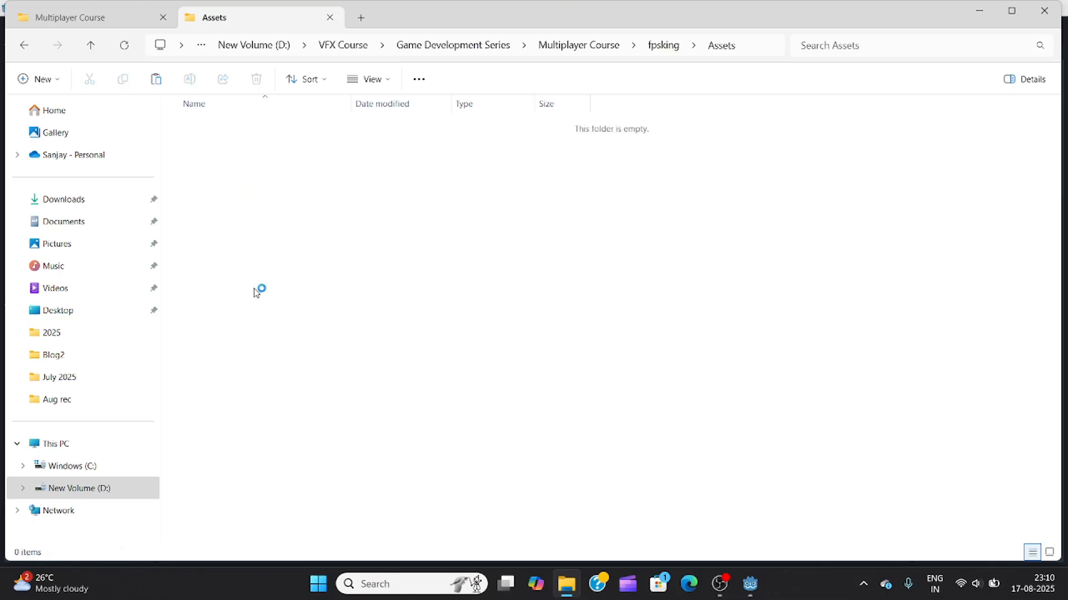
pyautogui.click(320, 334)
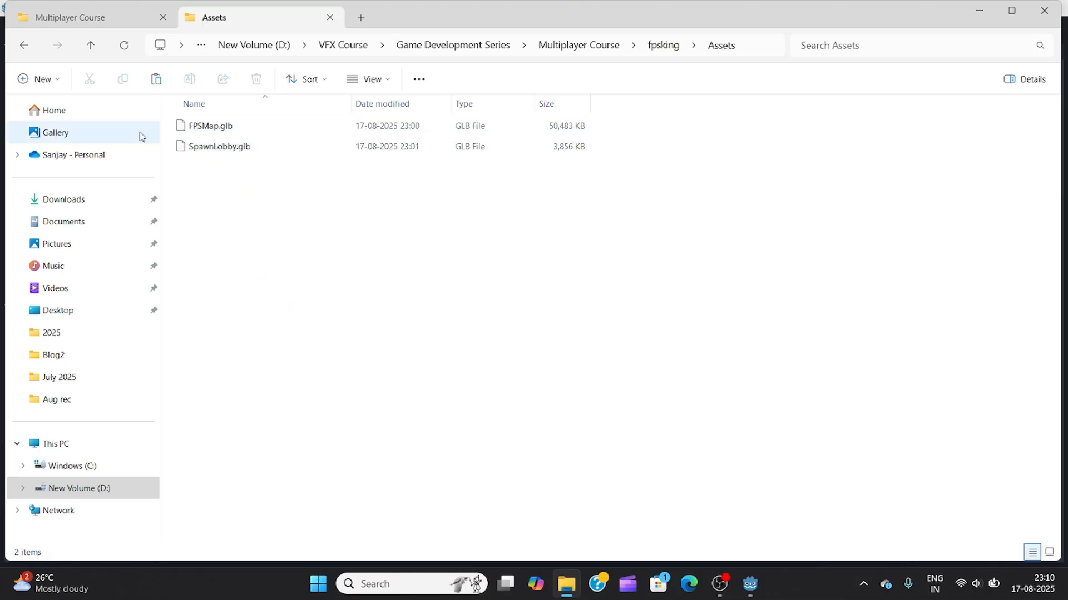
# Open the Test folder inside the Multiplayer Course's Starter-Kit folder and show the layout options for its files
pyautogui.click(100, 18)
pyautogui.click(673, 210)
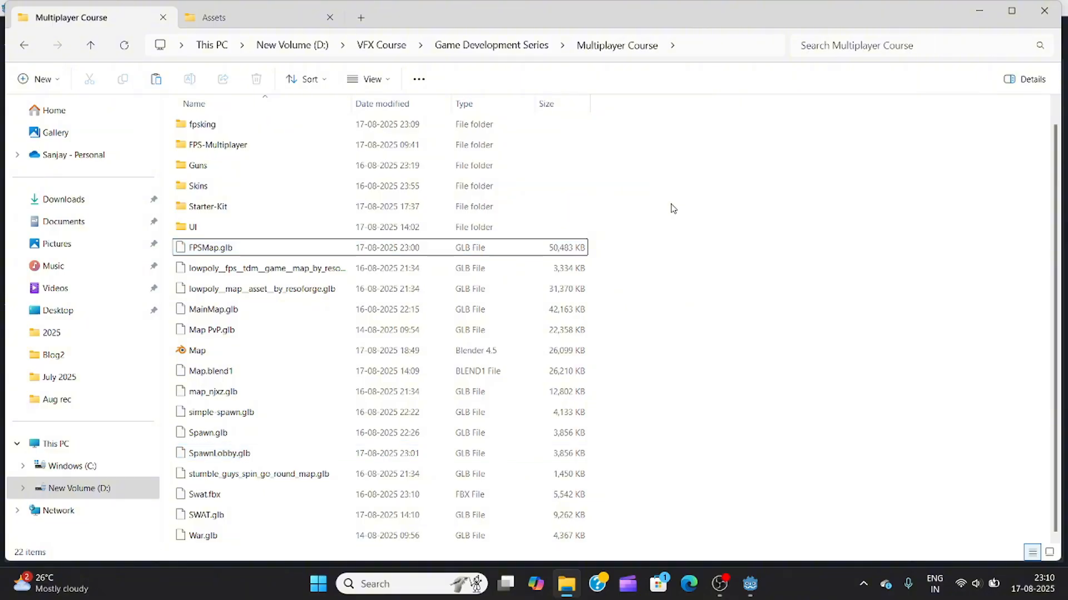
pyautogui.doubleClick(209, 206)
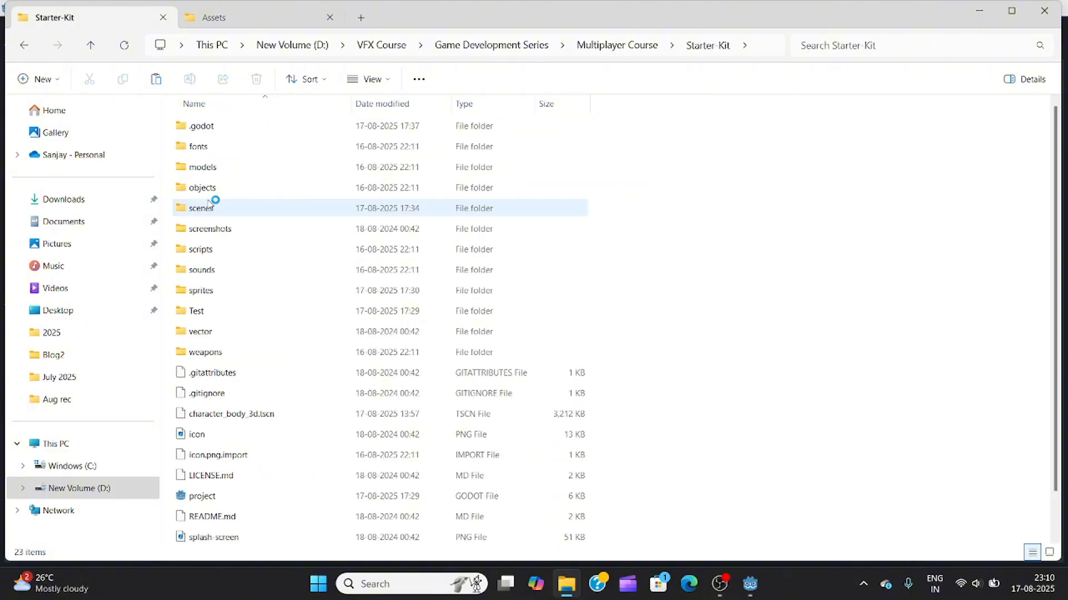
pyautogui.doubleClick(210, 310)
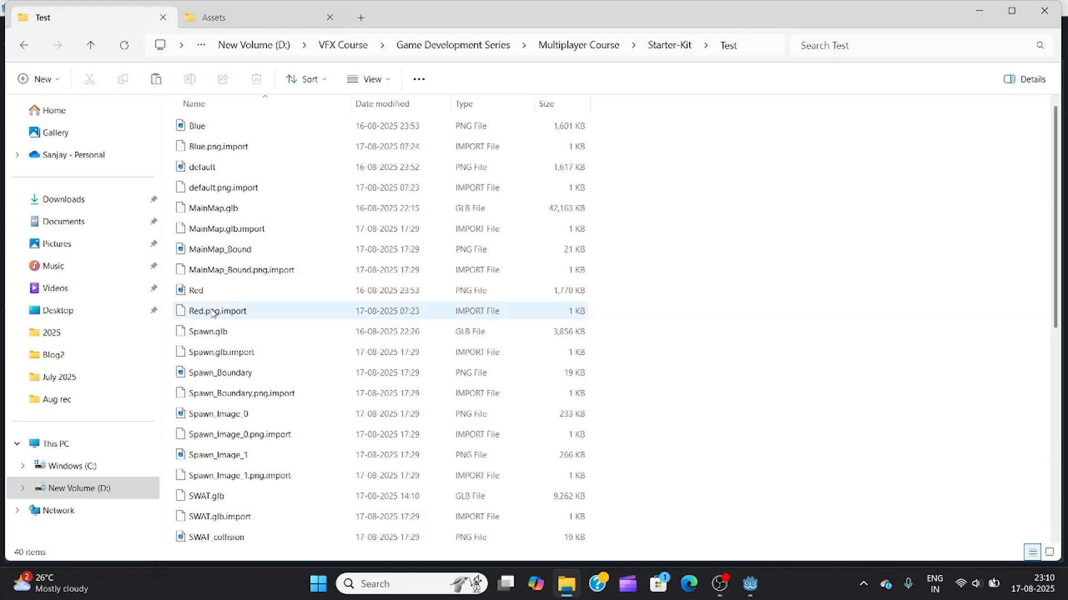
pyautogui.click(370, 79)
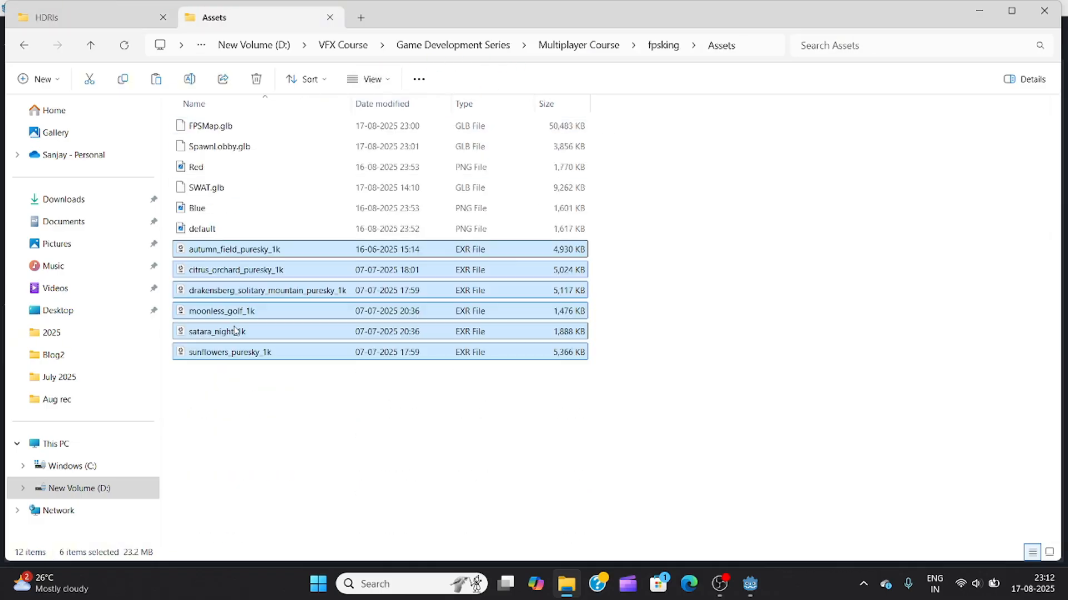
# Switch to Godot and set the display window's stretch mode to viewport in the project settings
pyautogui.click(238, 394)
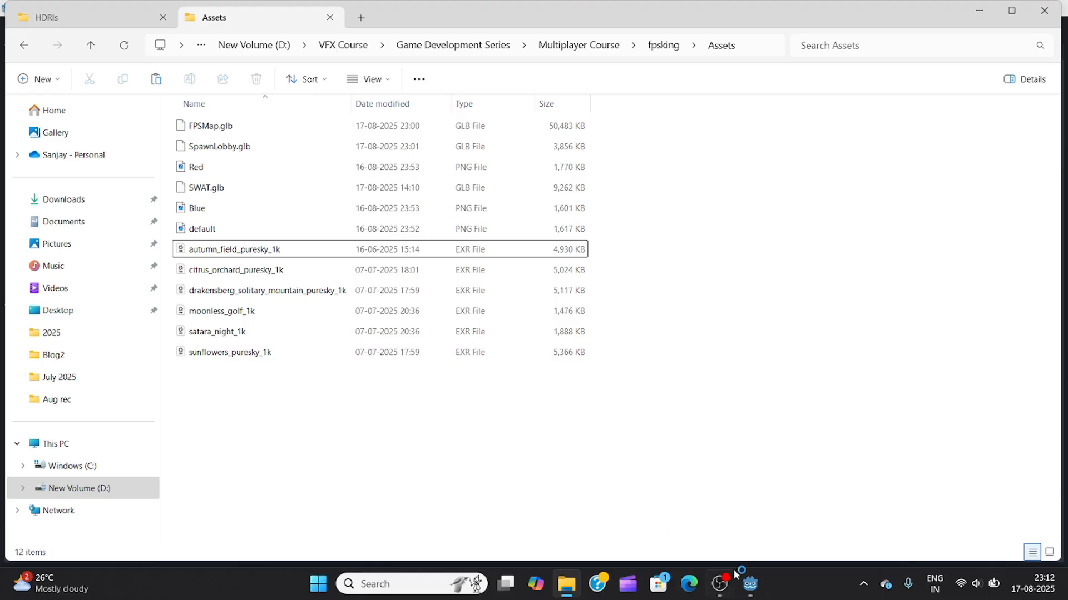
pyautogui.click(750, 587)
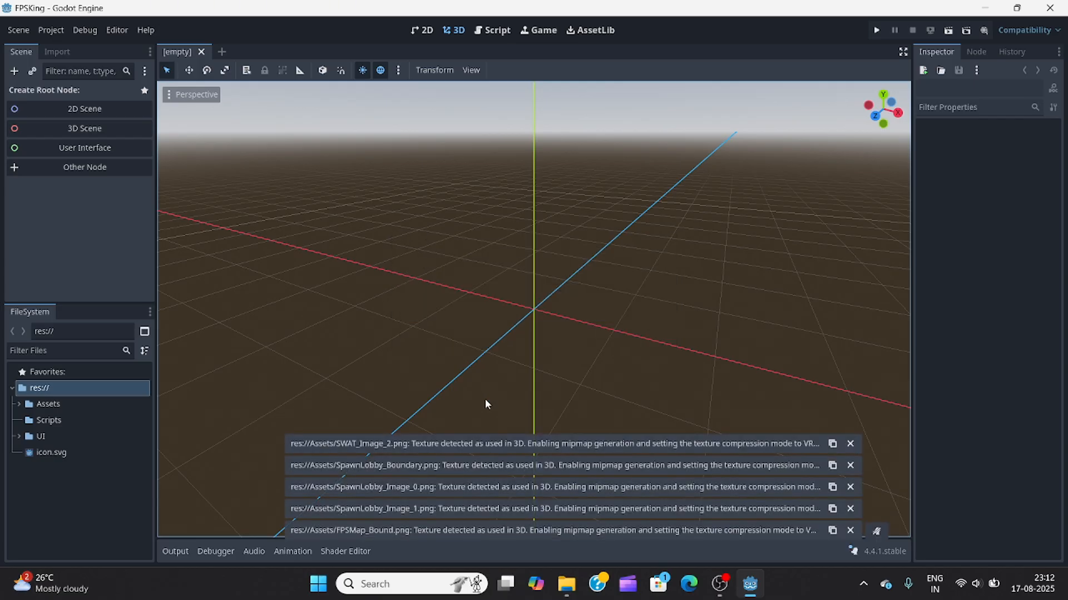
pyautogui.click(51, 30)
pyautogui.click(62, 44)
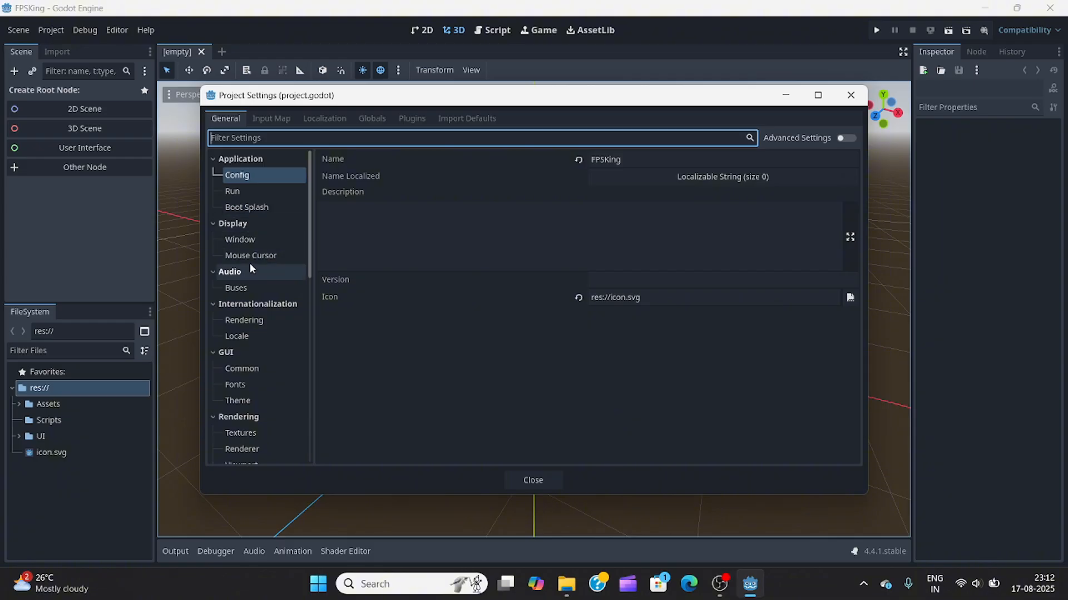
pyautogui.click(243, 241)
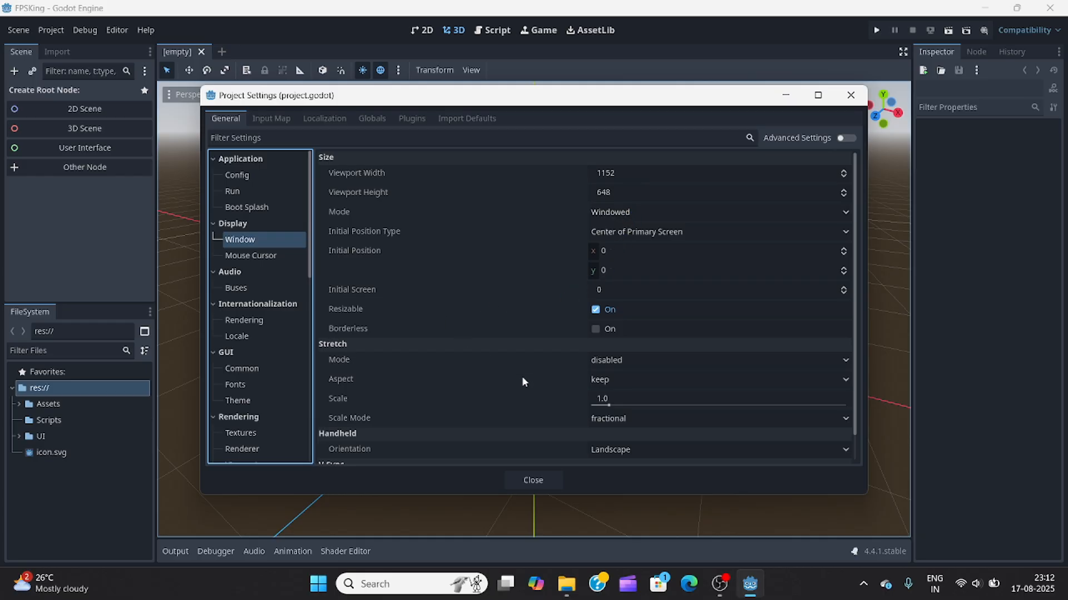
pyautogui.click(616, 363)
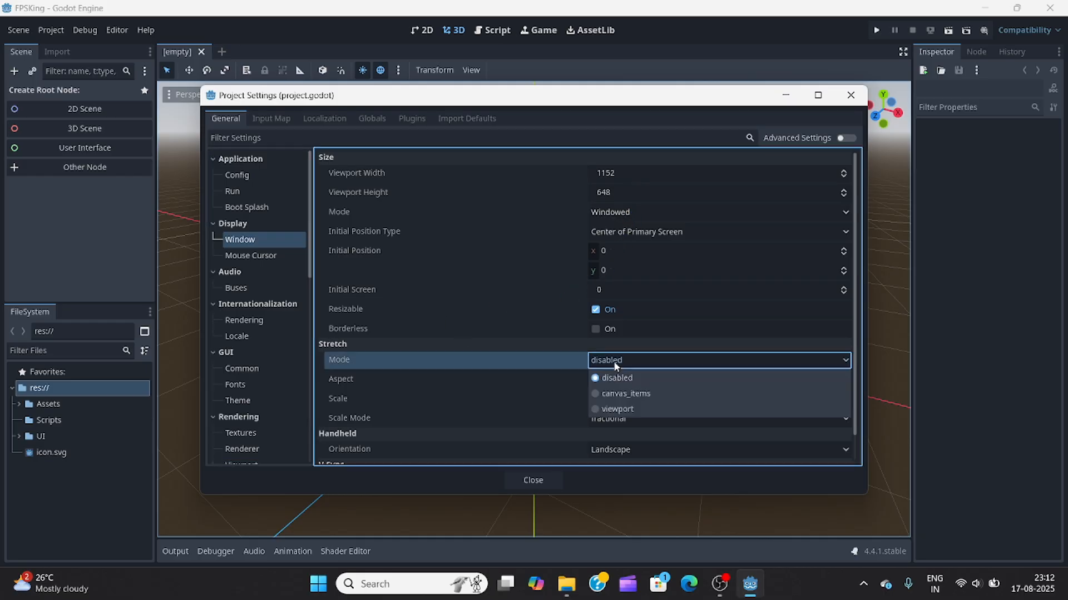
pyautogui.click(622, 410)
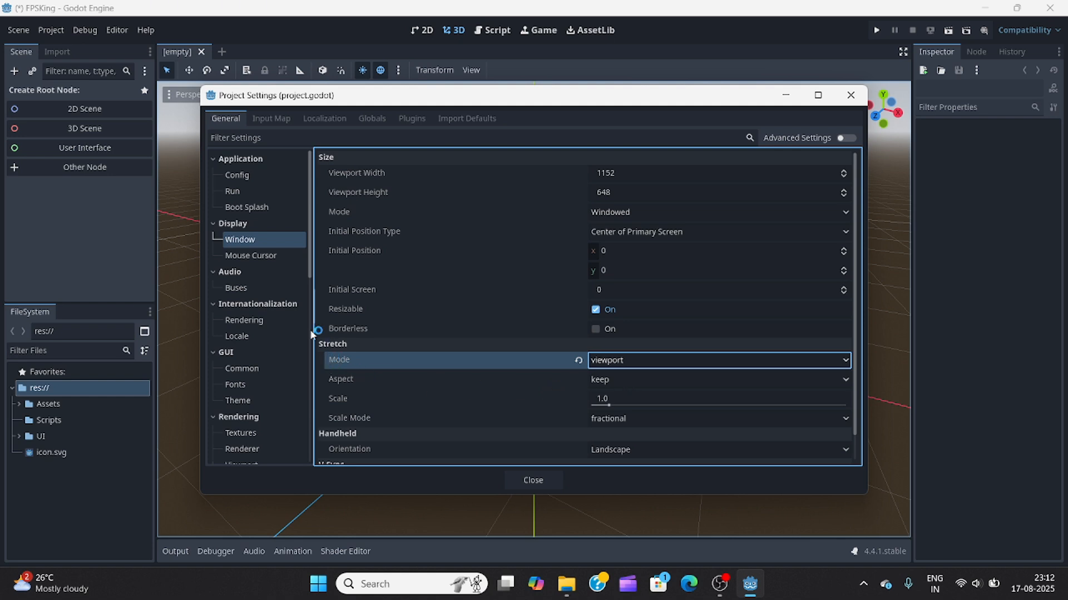
# Enable Emulate Touch From Mouse for pointing input devices and close the project settings
pyautogui.scroll(-4, 252, 298)
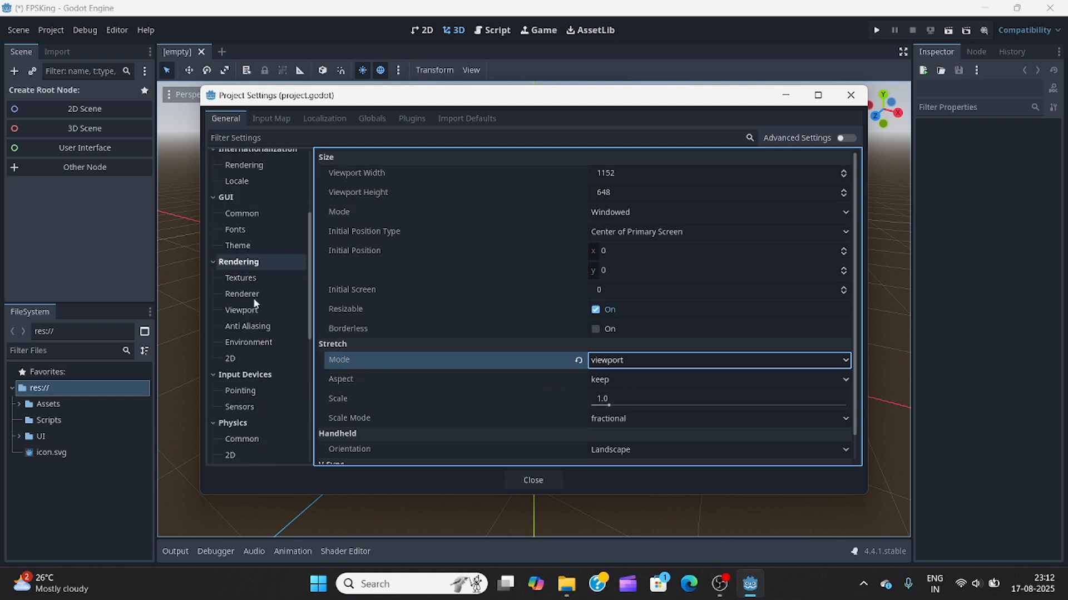
pyautogui.click(254, 303)
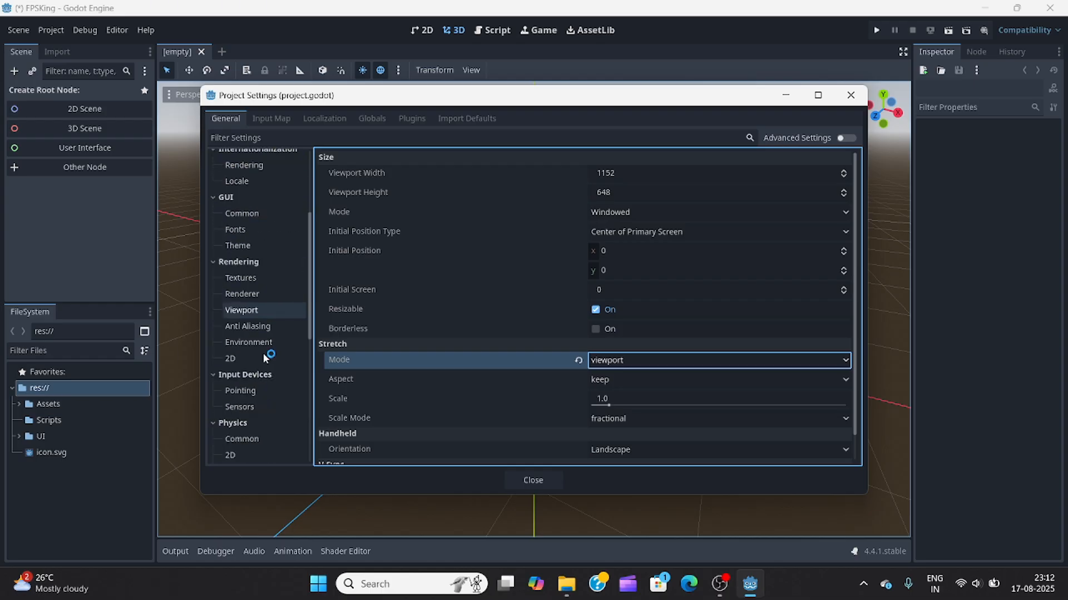
pyautogui.click(251, 391)
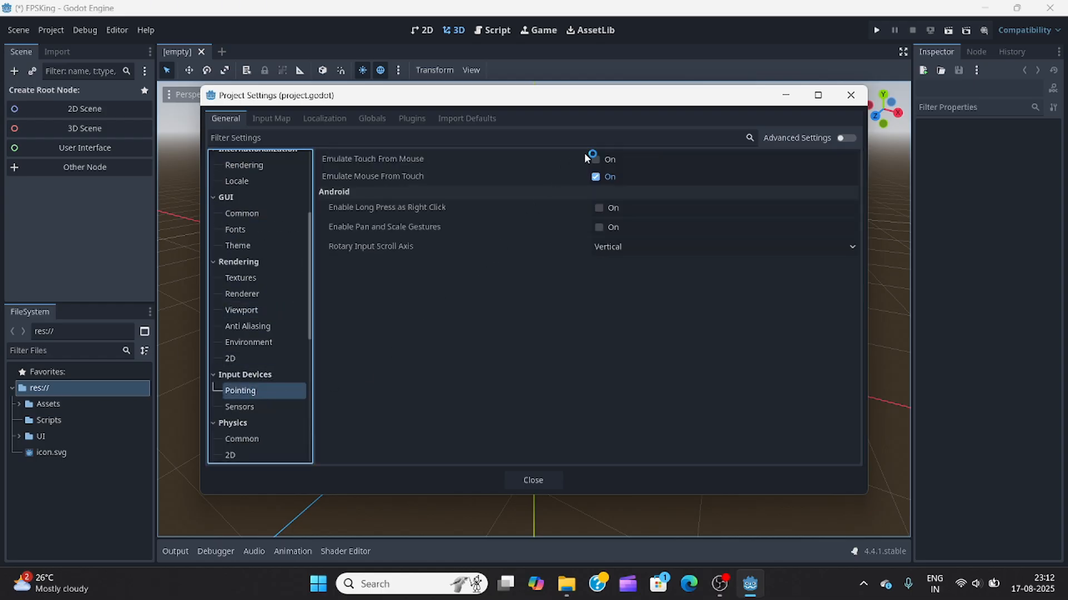
pyautogui.click(596, 160)
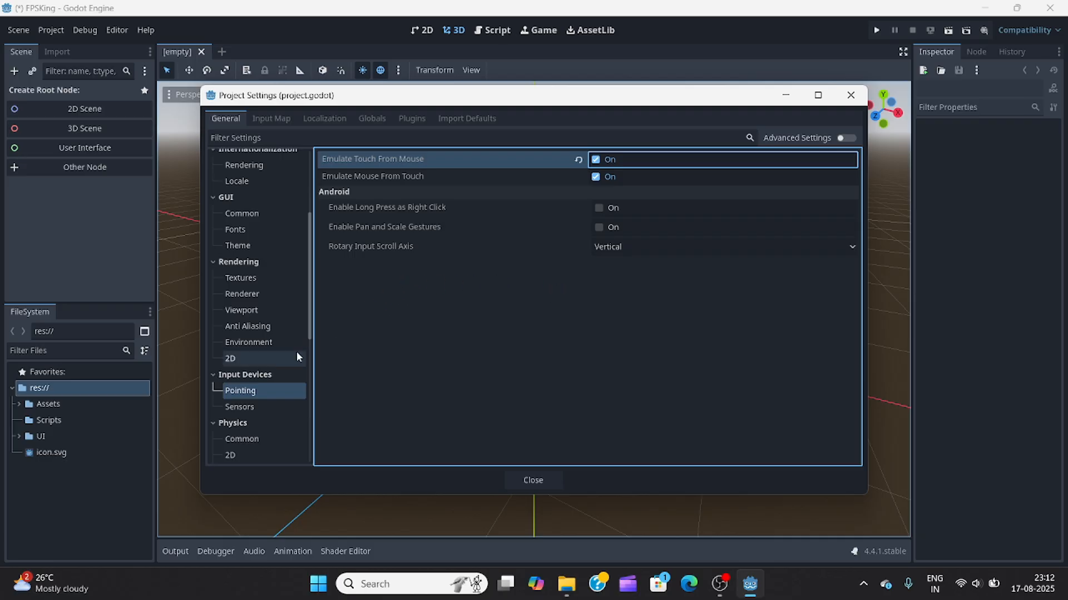
pyautogui.scroll(-3, 296, 351)
pyautogui.click(259, 331)
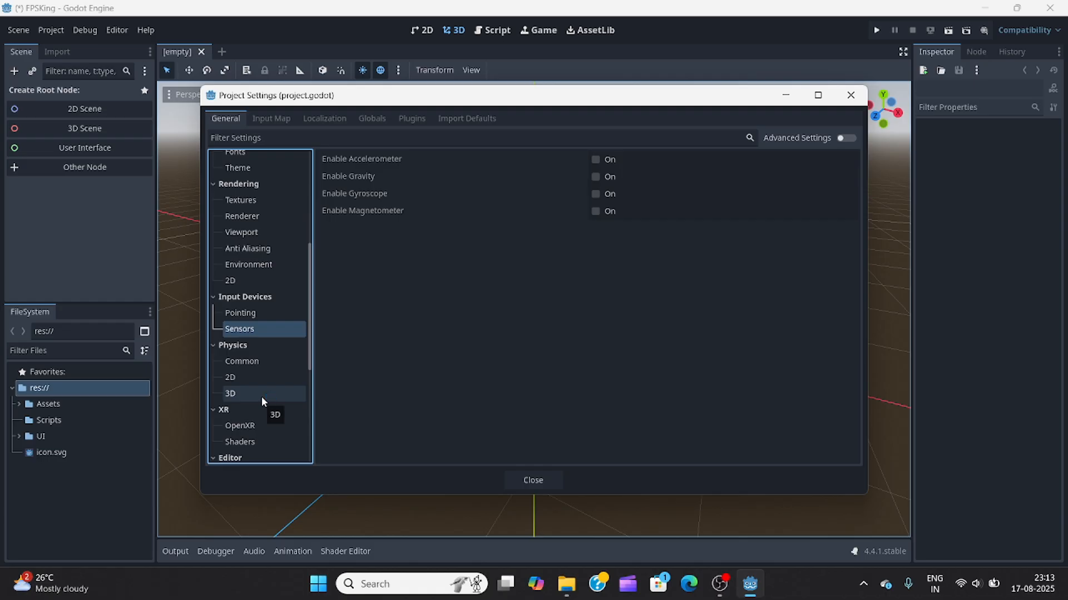
pyautogui.scroll(-5, 261, 396)
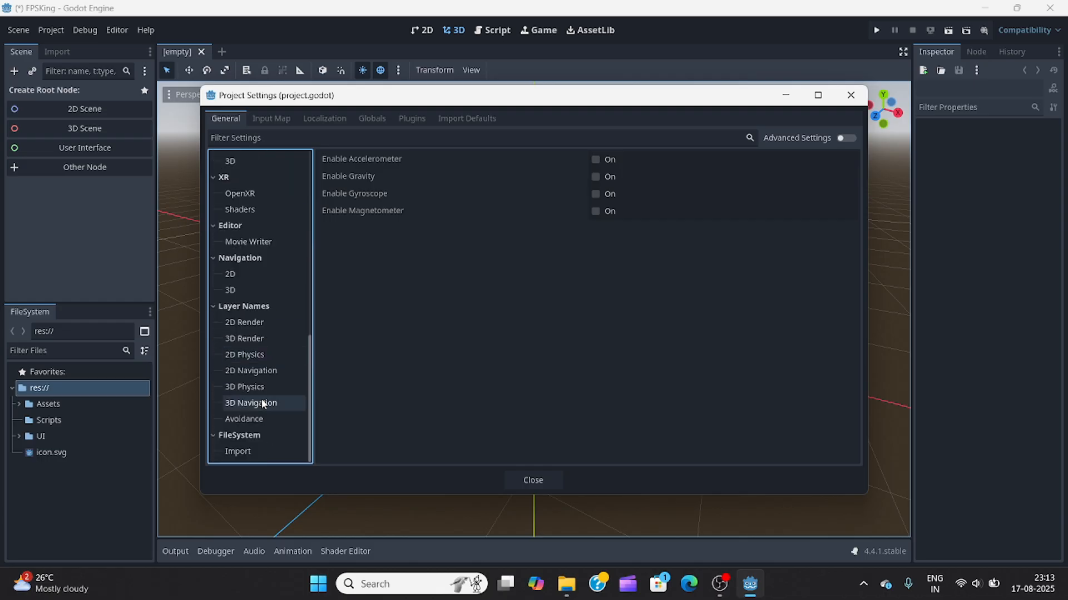
pyautogui.scroll(10, 263, 401)
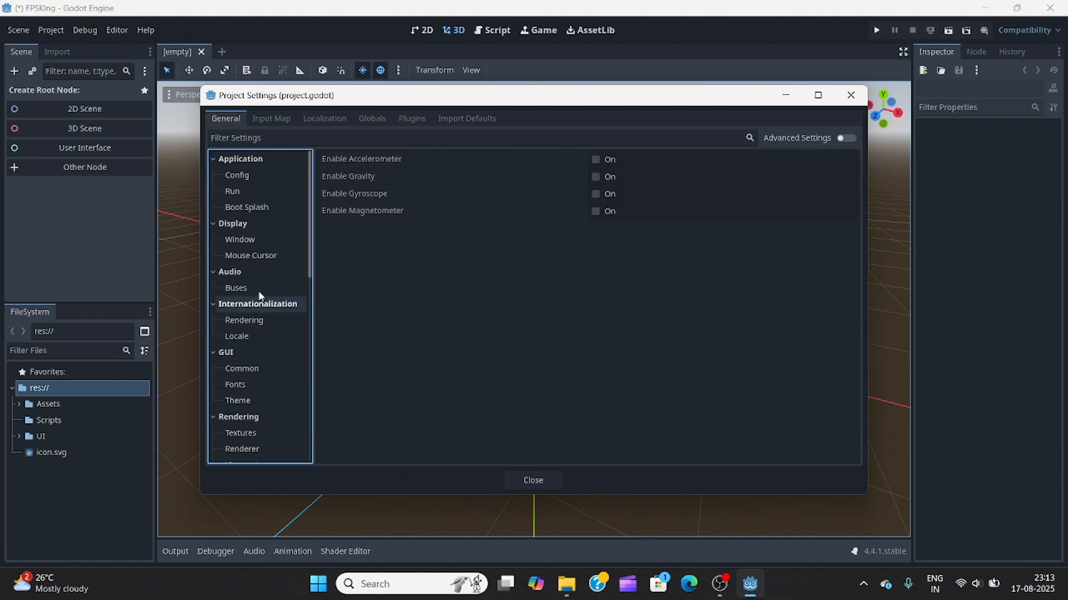
pyautogui.click(532, 481)
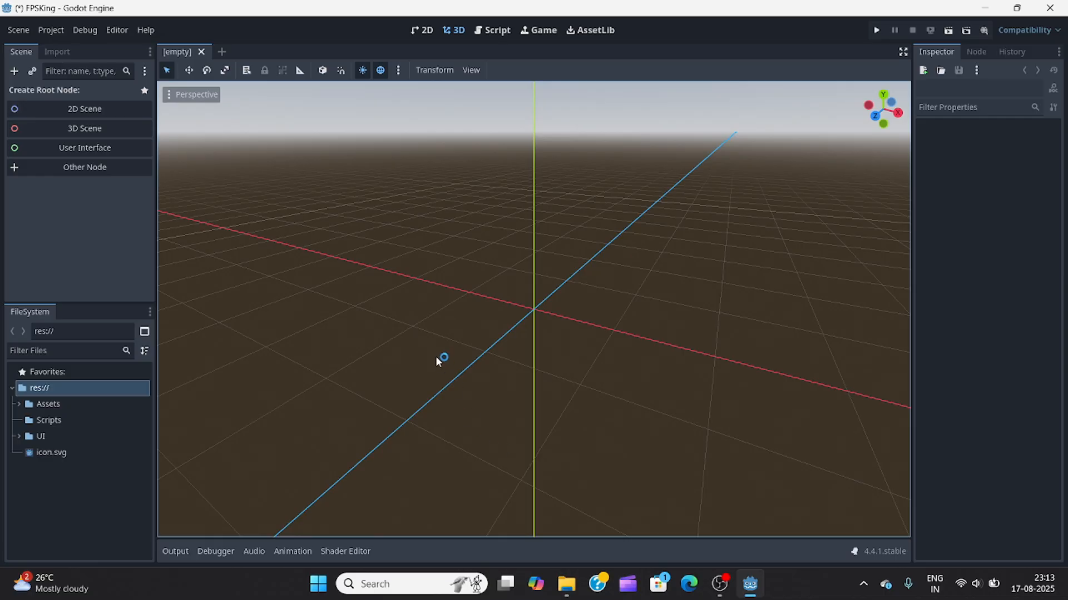
# Create a 3D scene root node and rename it Main
pyautogui.click(49, 128)
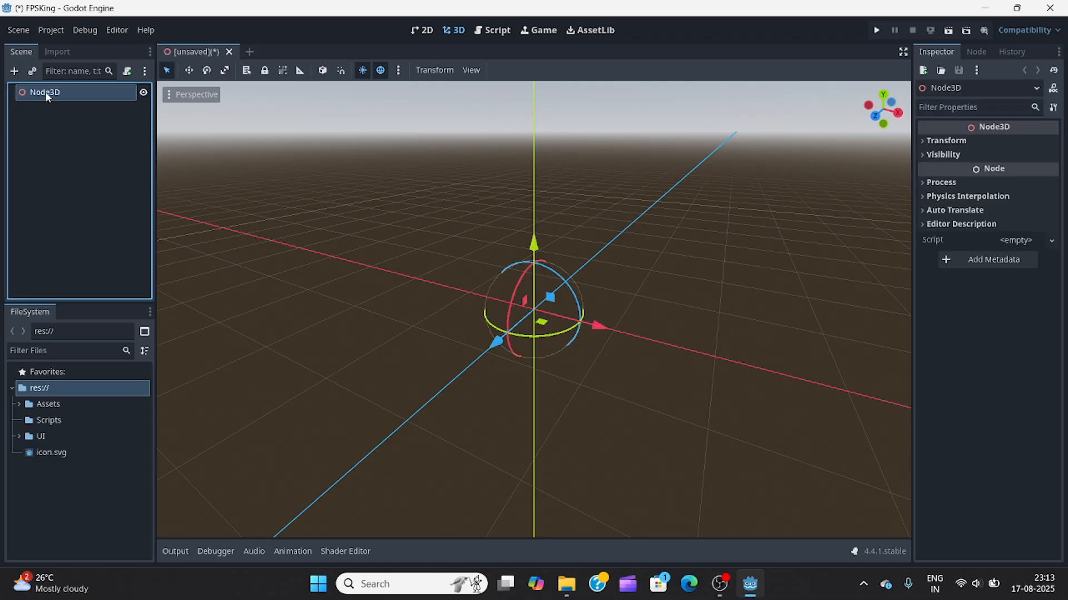
pyautogui.doubleClick(45, 92)
pyautogui.hotkey('ctrl', 'a')
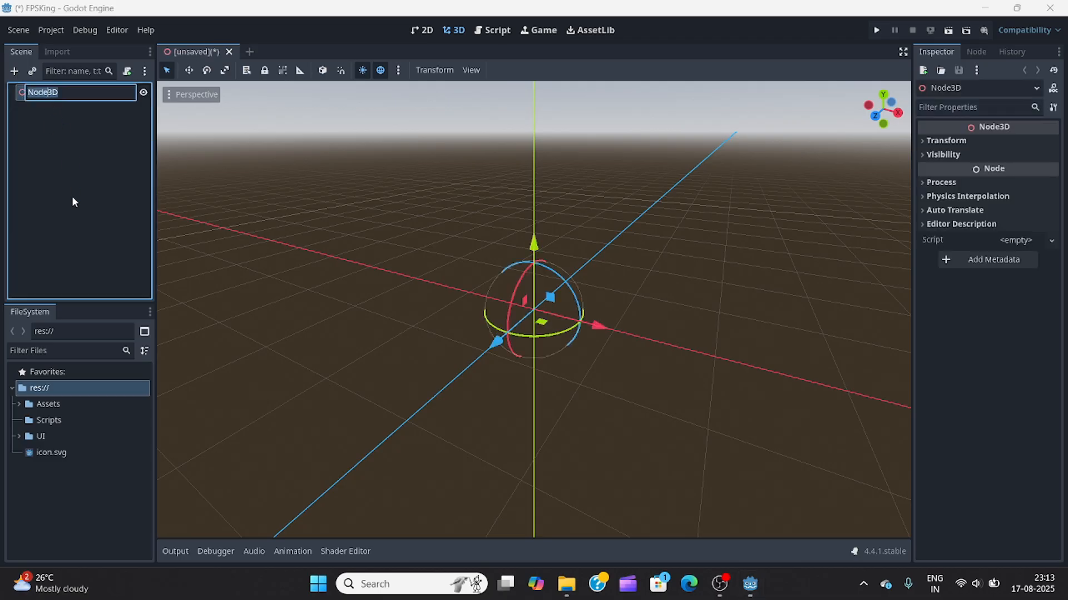
pyautogui.write('Main')
pyautogui.press('Return')
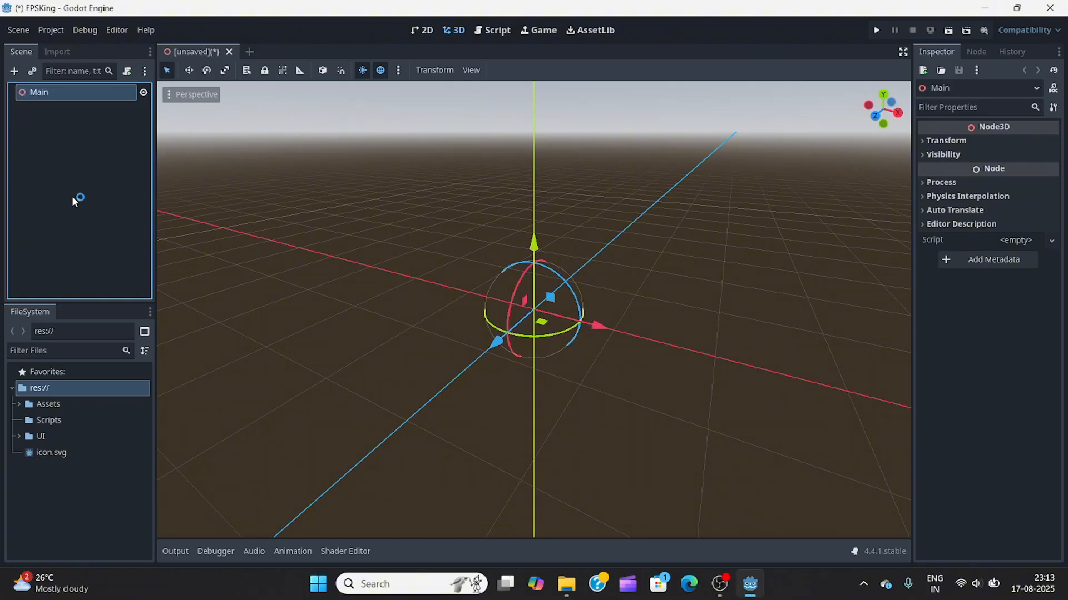
pyautogui.click(72, 196)
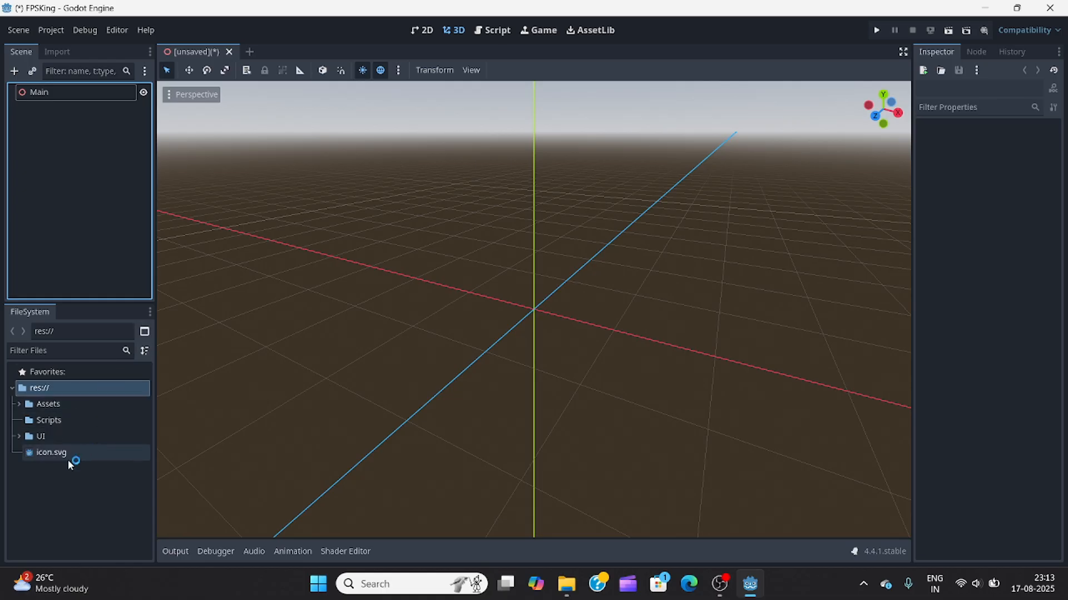
# Create a folder named Scenes in the project's res:// root and select it
pyautogui.rightClick(57, 476)
pyautogui.click(95, 460)
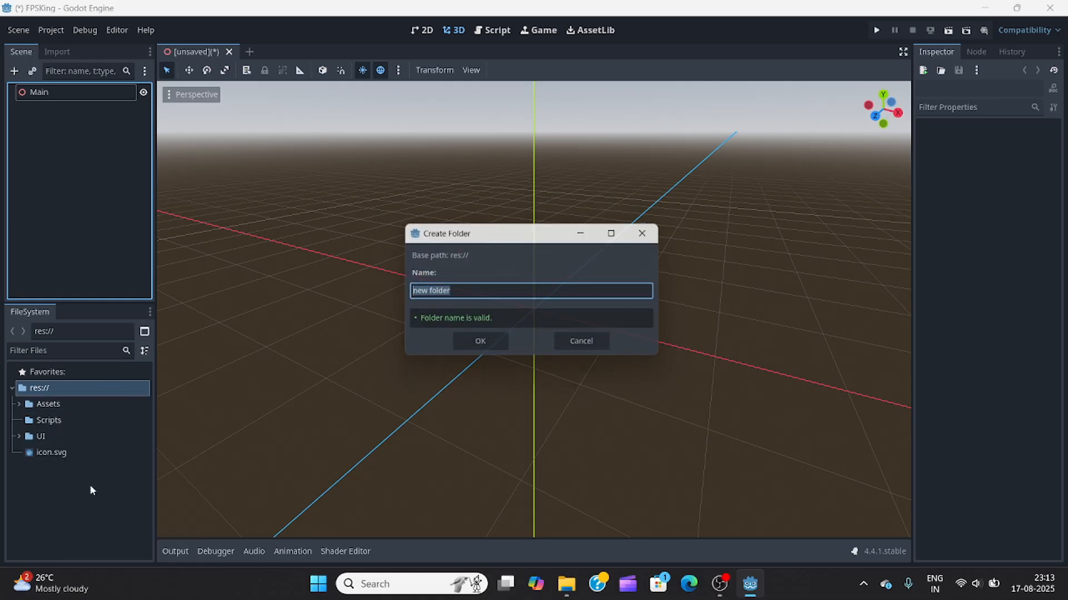
pyautogui.write('Scenes')
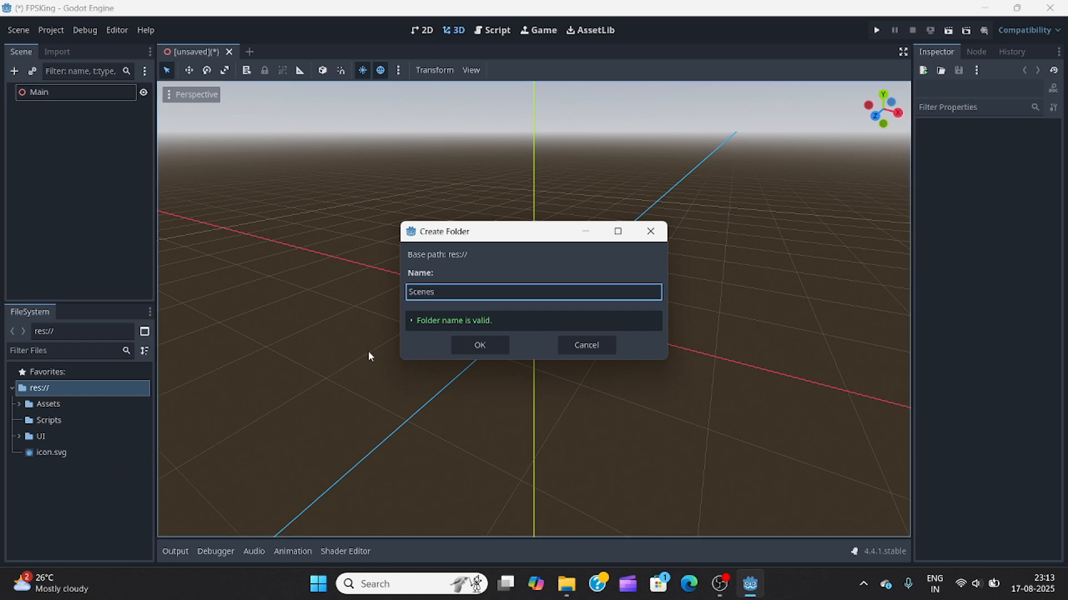
pyautogui.click(465, 344)
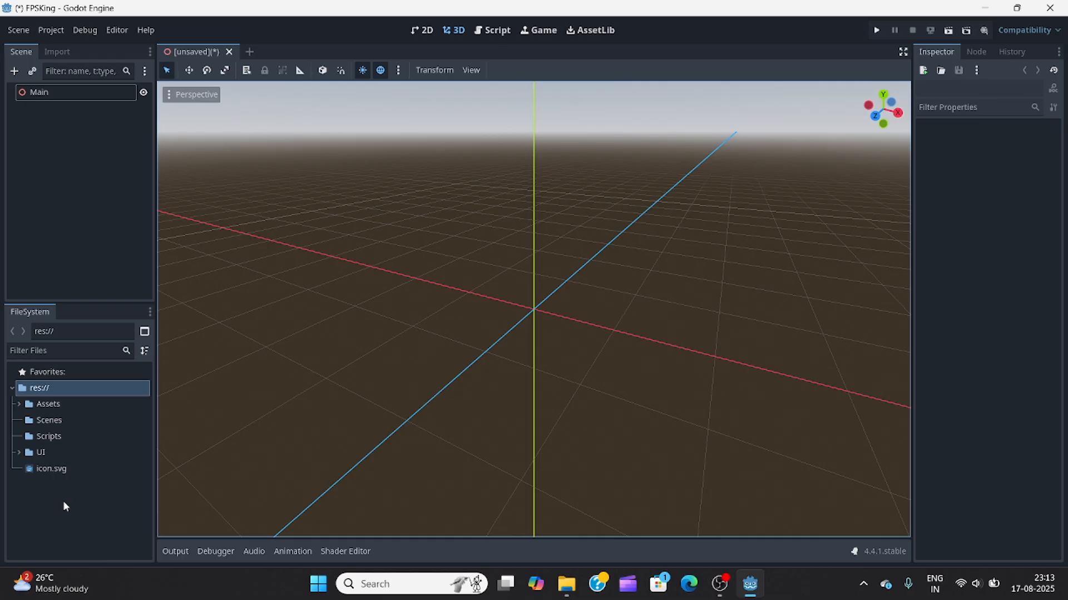
pyautogui.click(57, 421)
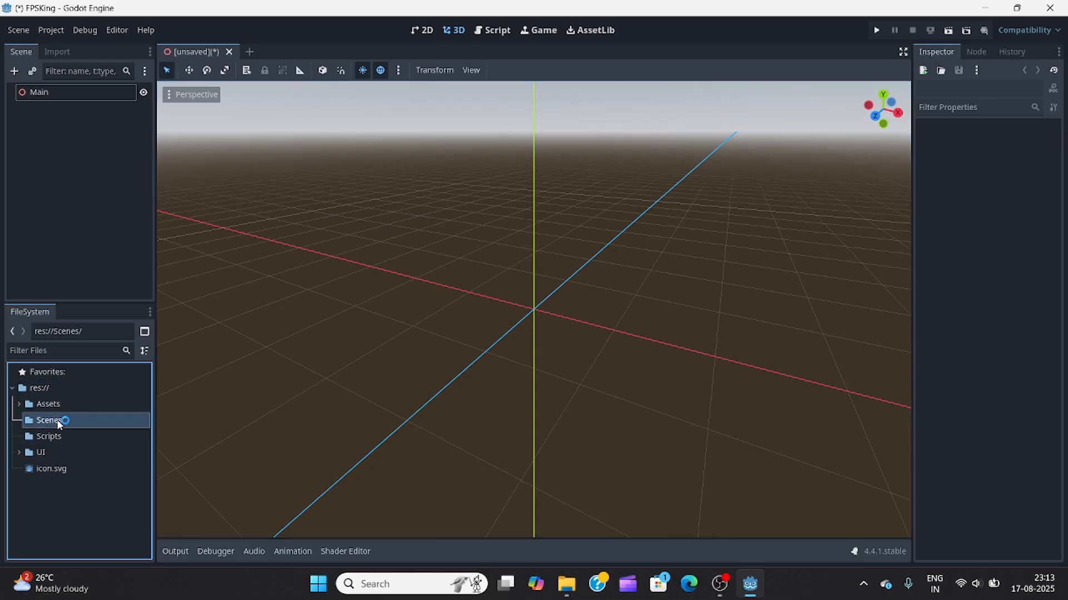
# Add FPSMap.glb from the Assets folder to the 3D scene as a child of the Main node
pyautogui.click(71, 96)
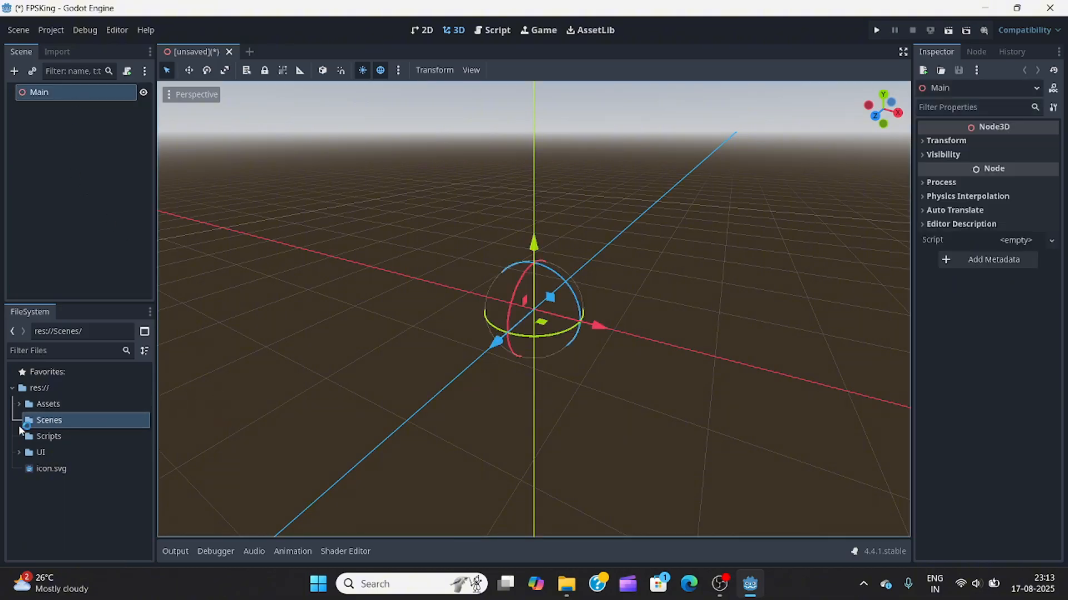
pyautogui.click(19, 404)
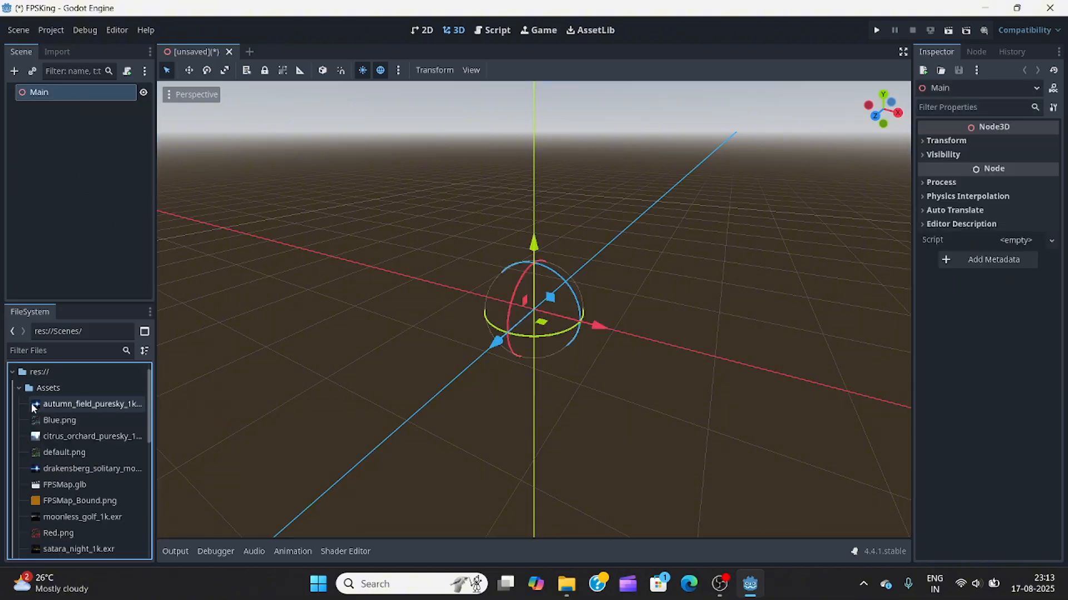
pyautogui.scroll(-3, 39, 456)
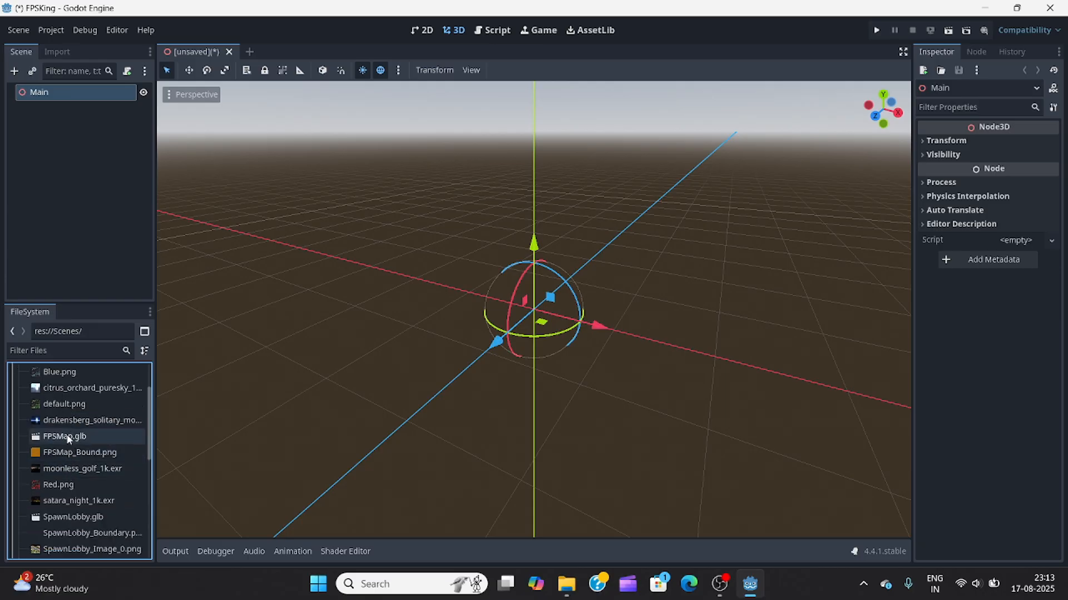
pyautogui.click(67, 437)
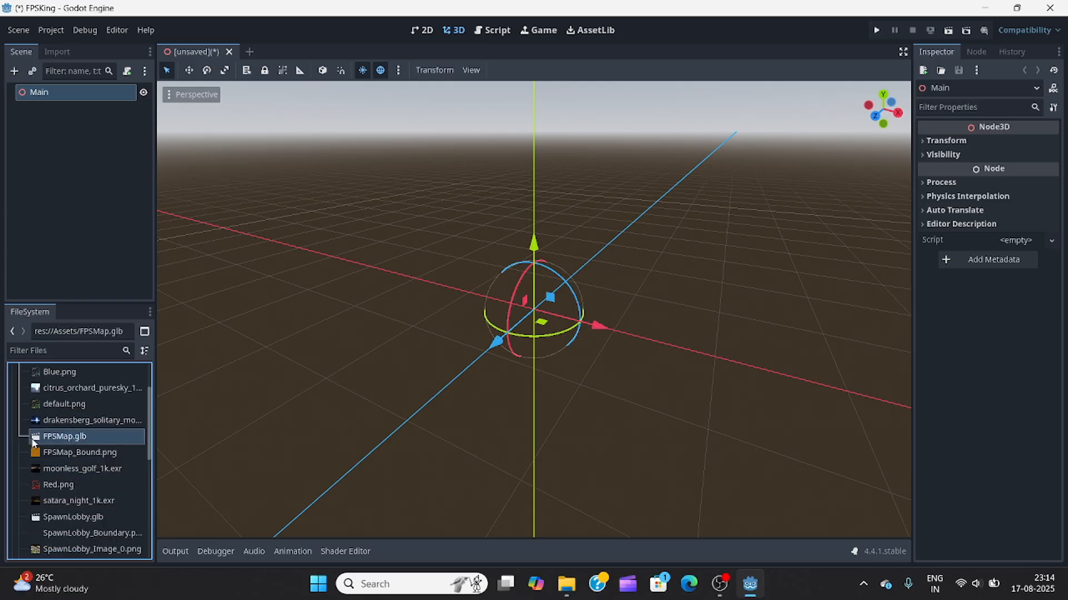
pyautogui.moveTo(155, 413); pyautogui.dragTo(513, 347)
# Examine the whole FPSMap model in the 3D view from several angles and distances
pyautogui.scroll(-20, 513, 347)
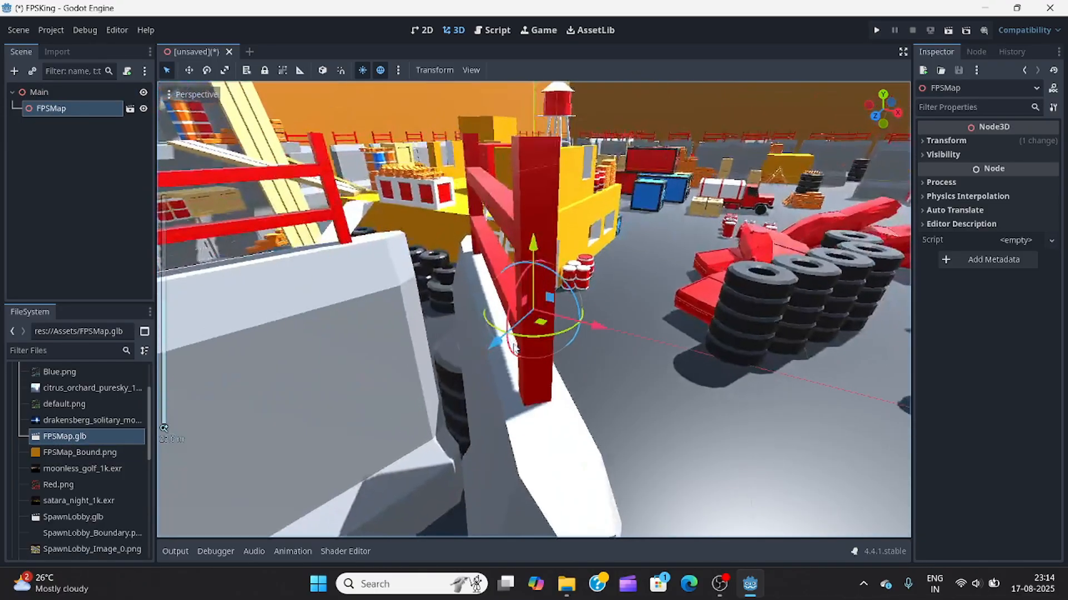
pyautogui.moveTo(495, 360); pyautogui.dragTo(407, 401, button='middle')
pyautogui.scroll(-4, 424, 382)
pyautogui.click(402, 413)
pyautogui.moveTo(297, 412); pyautogui.dragTo(494, 389, button='middle')
pyautogui.scroll(-2, 372, 395)
pyautogui.scroll(-6, 492, 389)
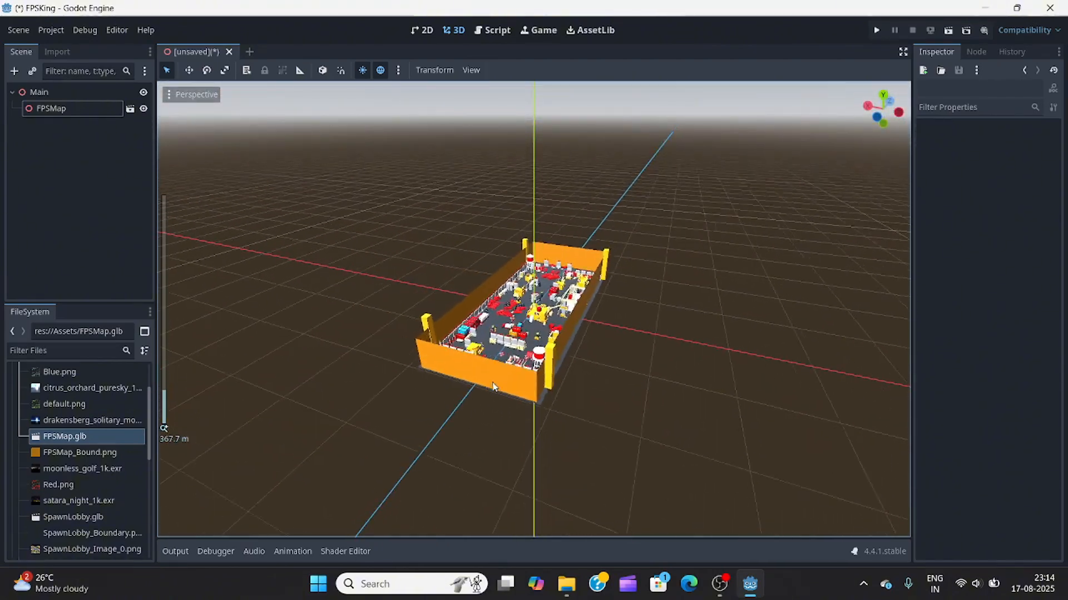
pyautogui.moveTo(433, 417); pyautogui.dragTo(529, 400, button='middle')
pyautogui.scroll(8, 535, 406)
pyautogui.scroll(-4, 459, 398)
pyautogui.scroll(2, 339, 422)
pyautogui.scroll(2, 528, 401)
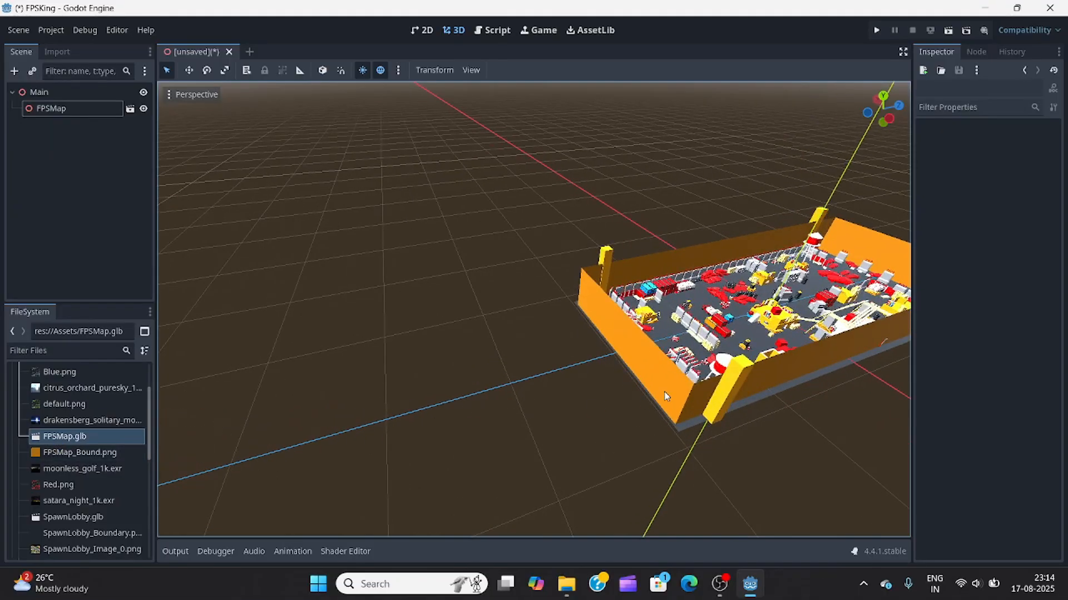
pyautogui.scroll(-8, 679, 388)
pyautogui.moveTo(679, 388); pyautogui.dragTo(670, 362, button='middle')
pyautogui.scroll(8, 703, 333)
pyautogui.scroll(-2, 700, 328)
pyautogui.scroll(-8, 626, 433)
pyautogui.moveTo(624, 433); pyautogui.dragTo(654, 425, button='middle')
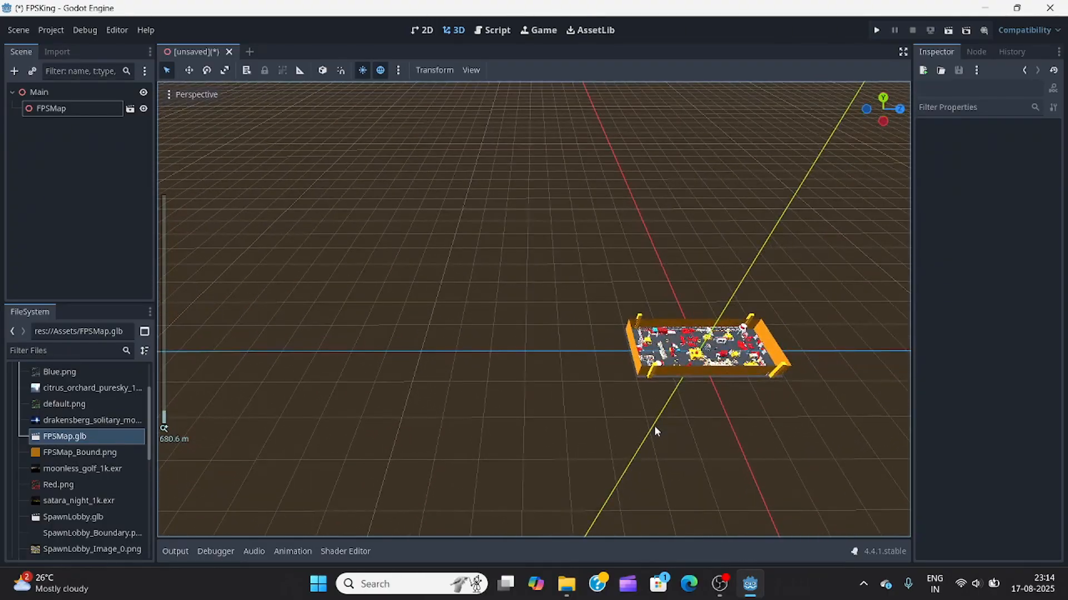
pyautogui.scroll(-3, 79, 467)
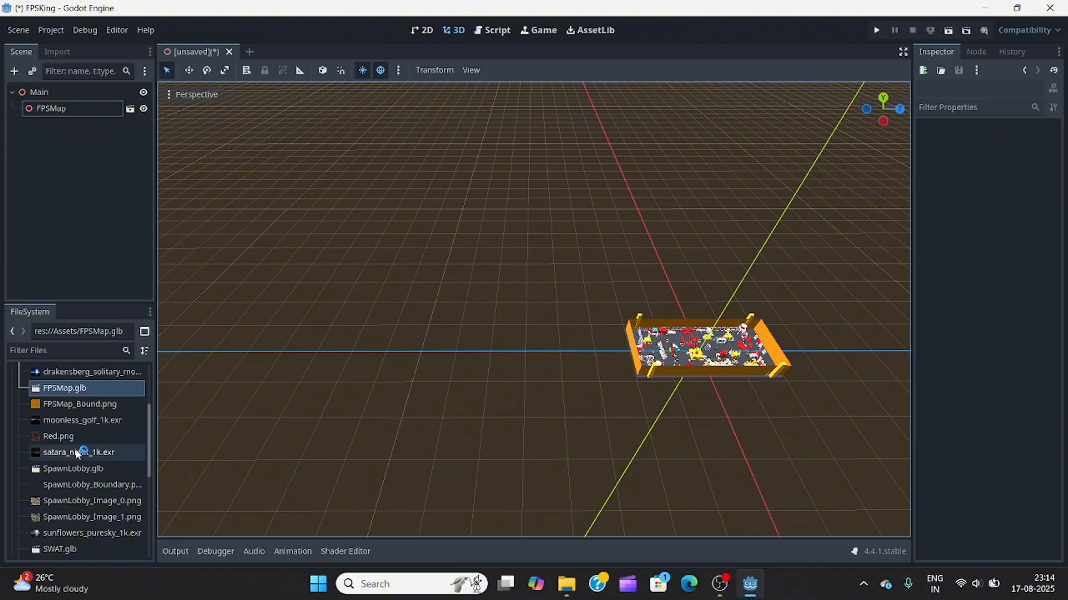
# Add SpawnLobby.glb from the Assets folder to the scene beside FPSMap, at about x -321, and raise it slightly along the Y axis
pyautogui.click(42, 470)
pyautogui.moveTo(40, 469); pyautogui.dragTo(415, 334)
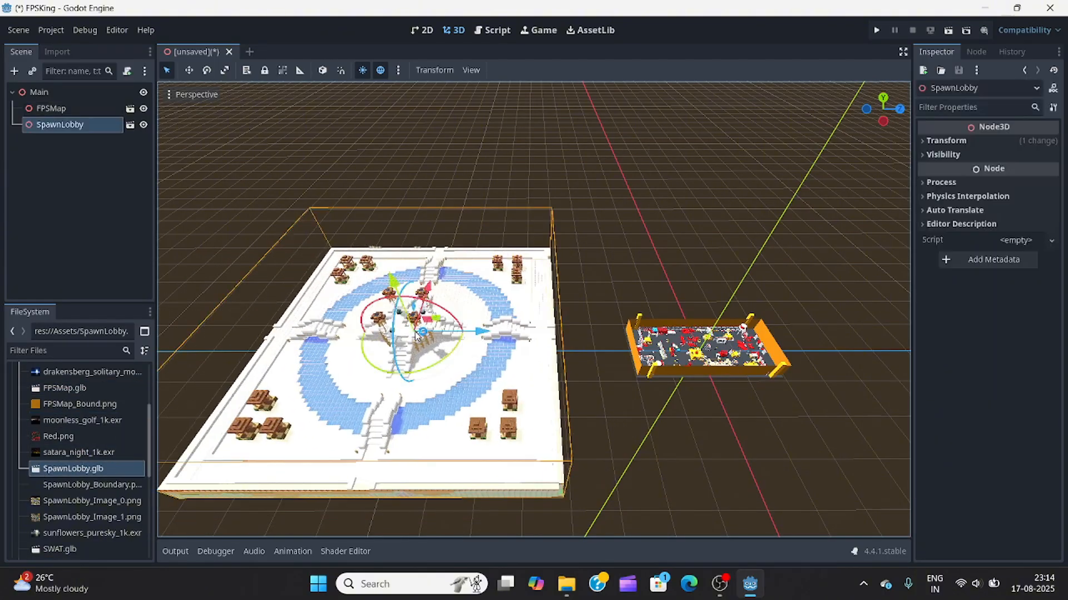
pyautogui.scroll(-3, 415, 332)
pyautogui.scroll(5, 582, 316)
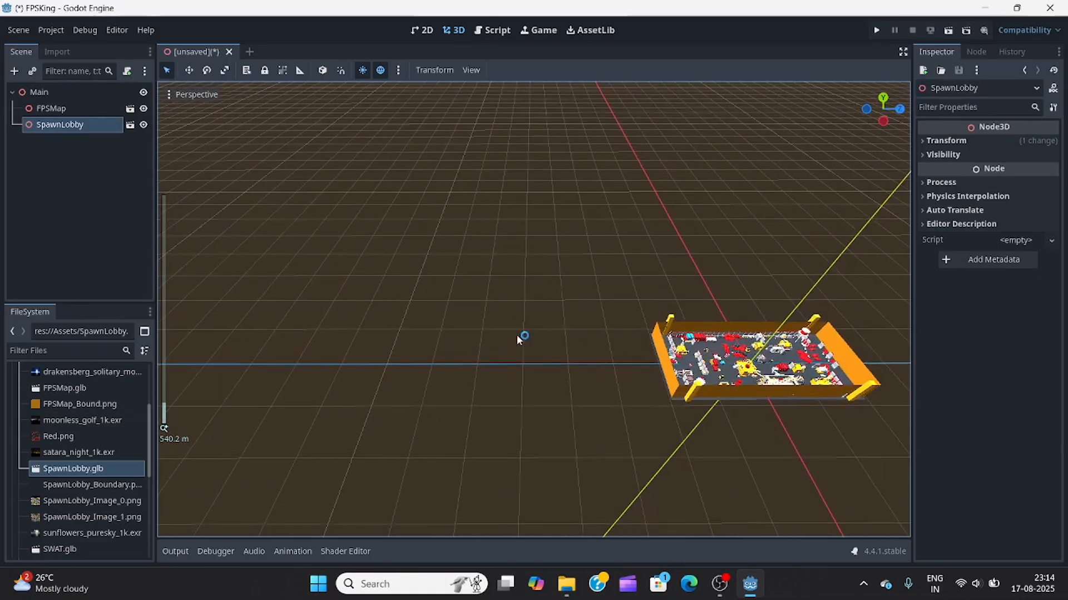
pyautogui.scroll(-2, 494, 343)
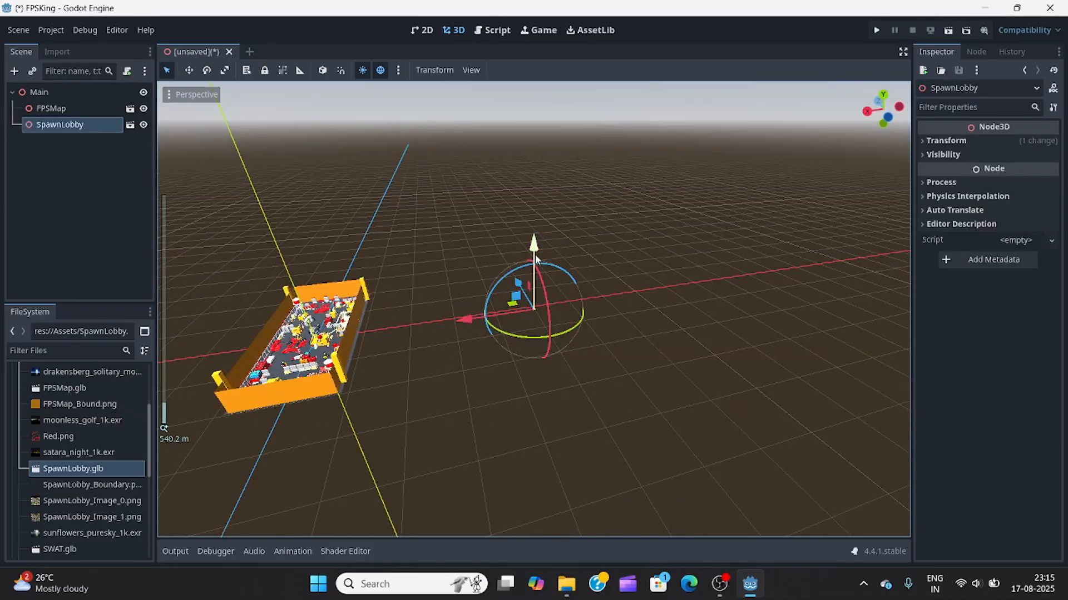
pyautogui.press('KP_1')
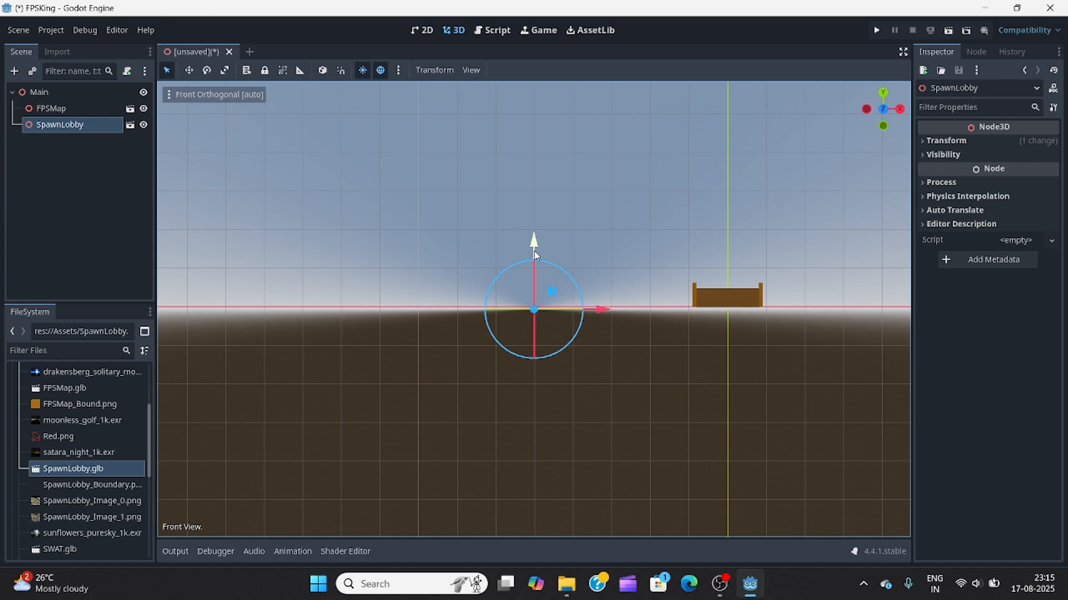
pyautogui.moveTo(535, 255); pyautogui.dragTo(534, 238)
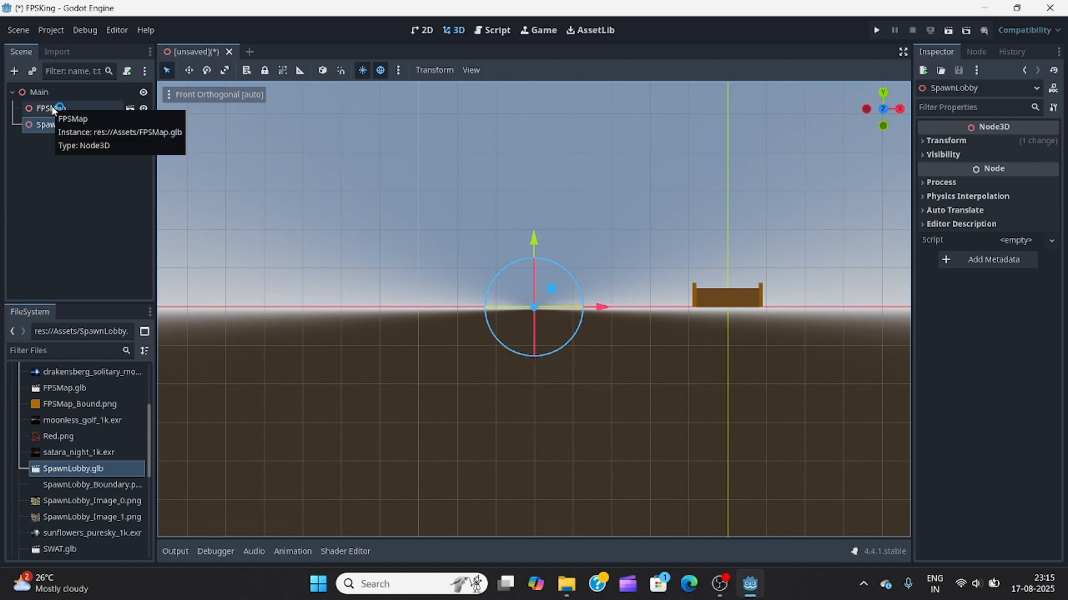
# Make the FPSMap and SpawnLobby scene instances local to the Main scene
pyautogui.rightClick(54, 110)
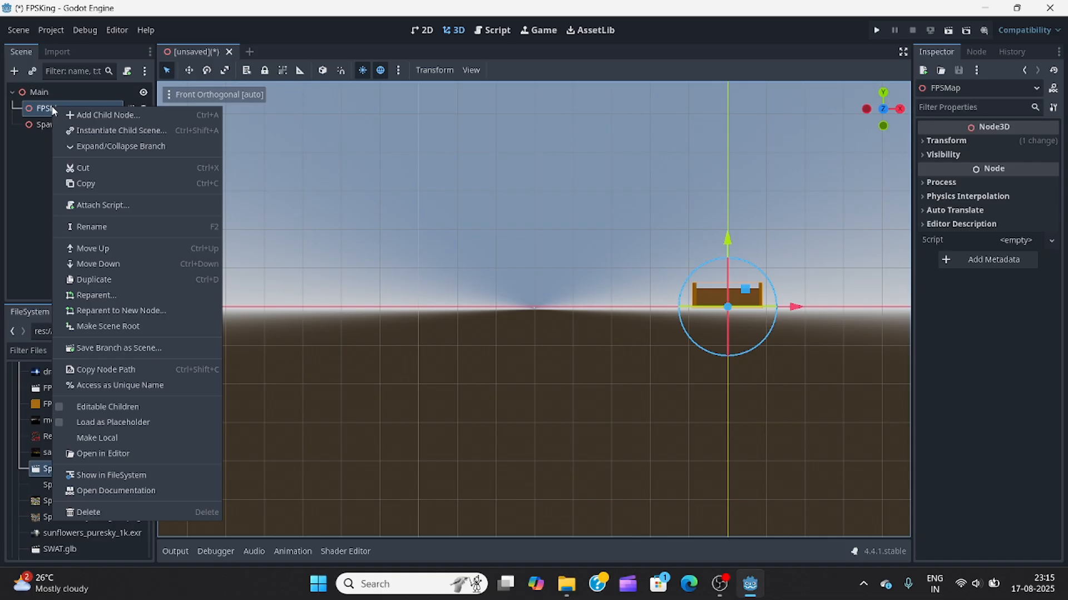
pyautogui.click(111, 439)
pyautogui.click(51, 142)
pyautogui.rightClick(50, 142)
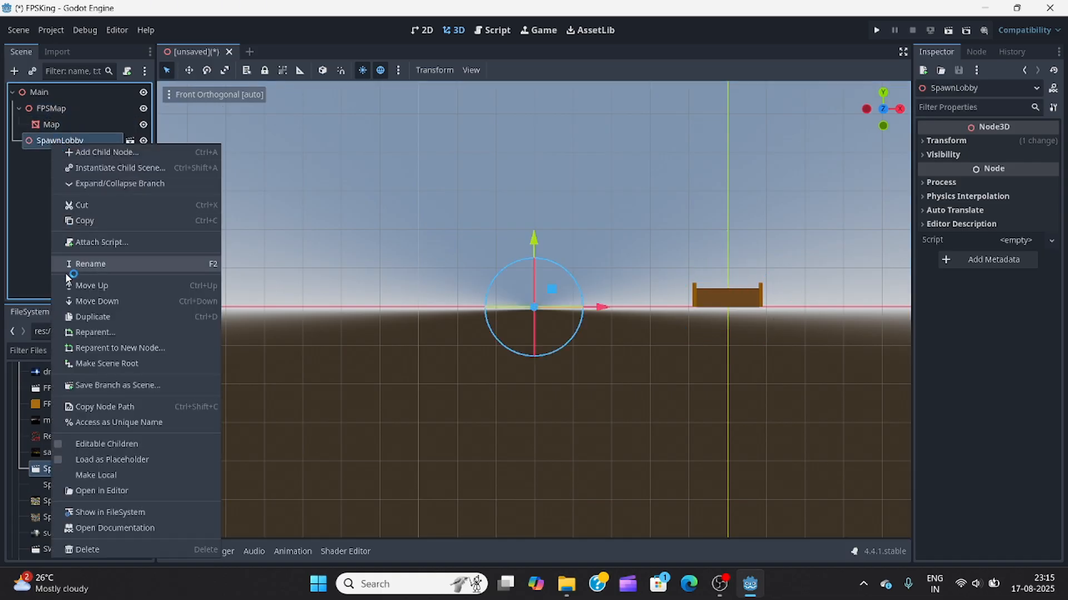
pyautogui.click(89, 474)
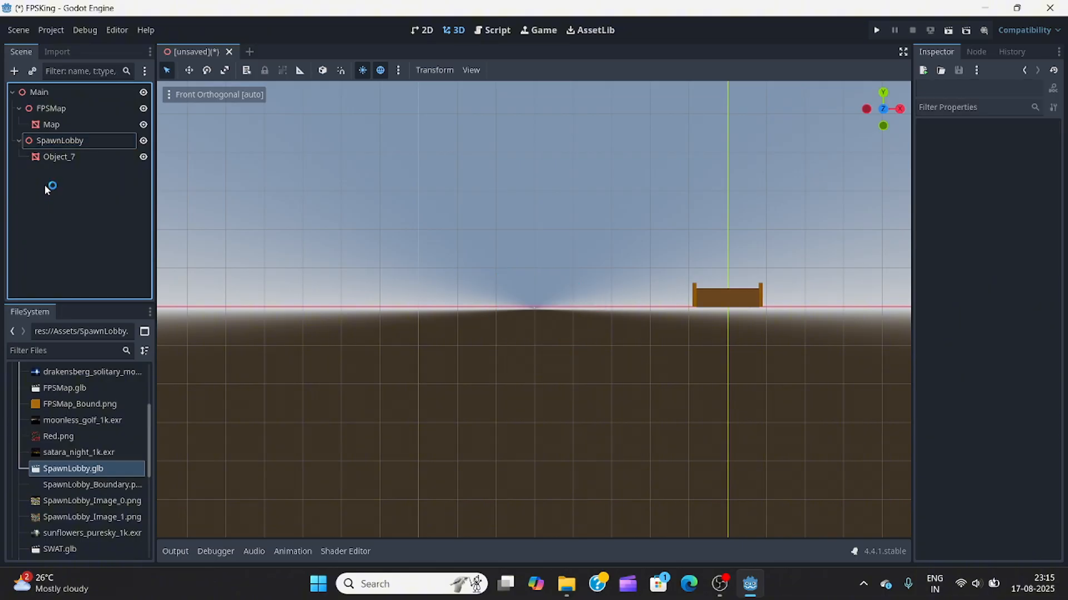
# Change the type of the FPSMap node to StaticBody3D
pyautogui.click(51, 109)
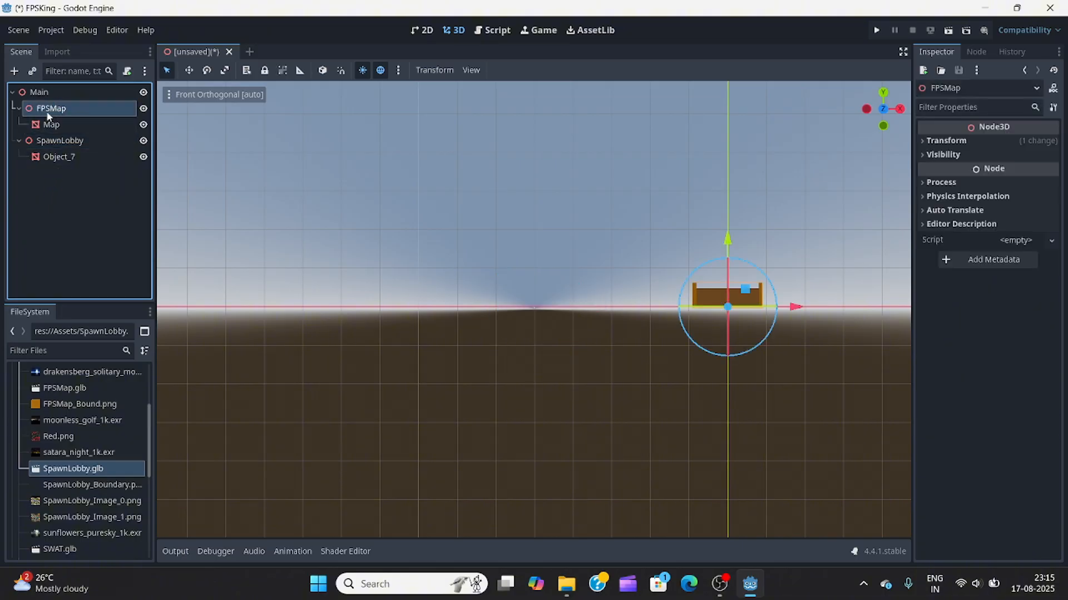
pyautogui.rightClick(52, 109)
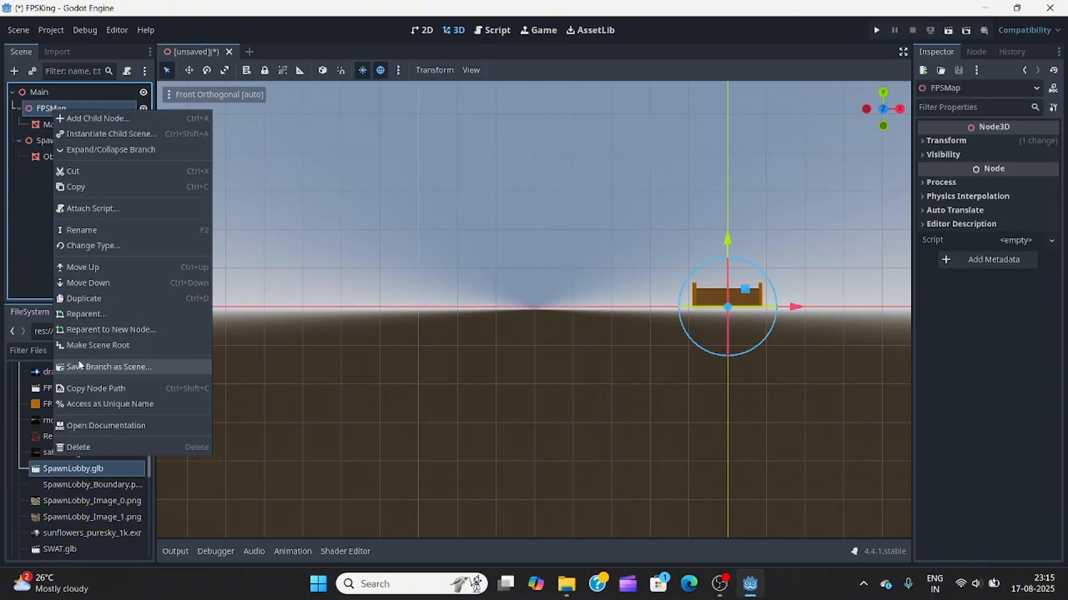
pyautogui.click(83, 246)
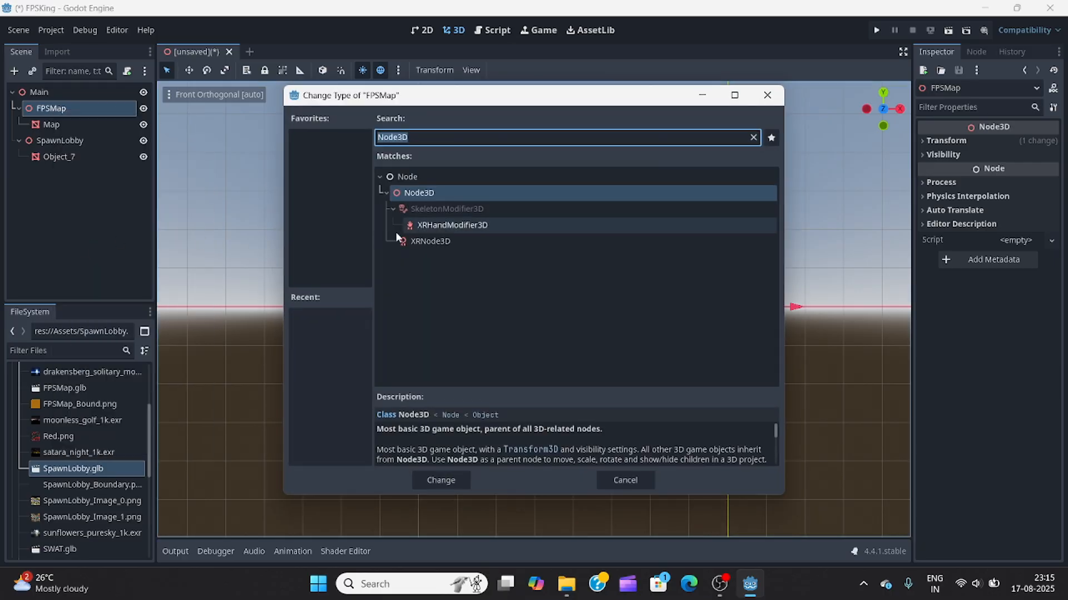
pyautogui.write('sta')
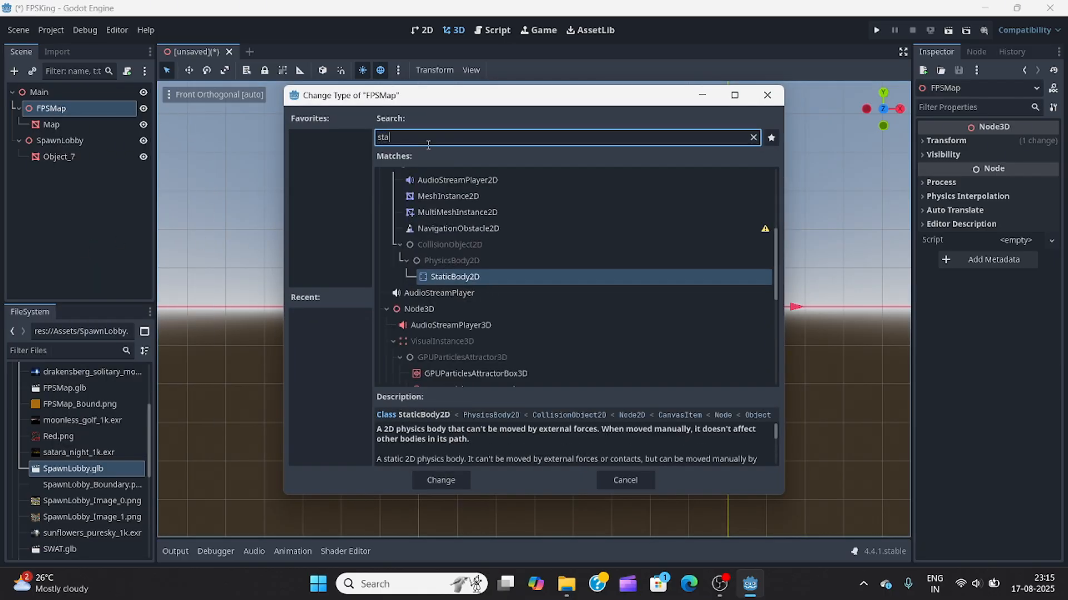
pyautogui.press('Return')
# Change the type of the SpawnLobby node to StaticBody3D
pyautogui.click(53, 142)
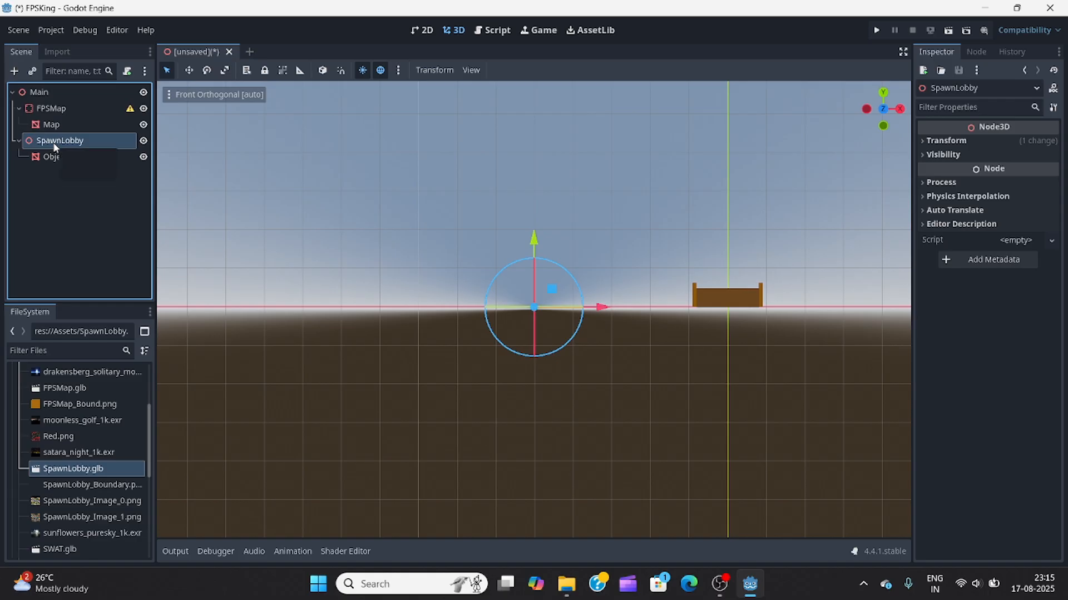
pyautogui.rightClick(53, 142)
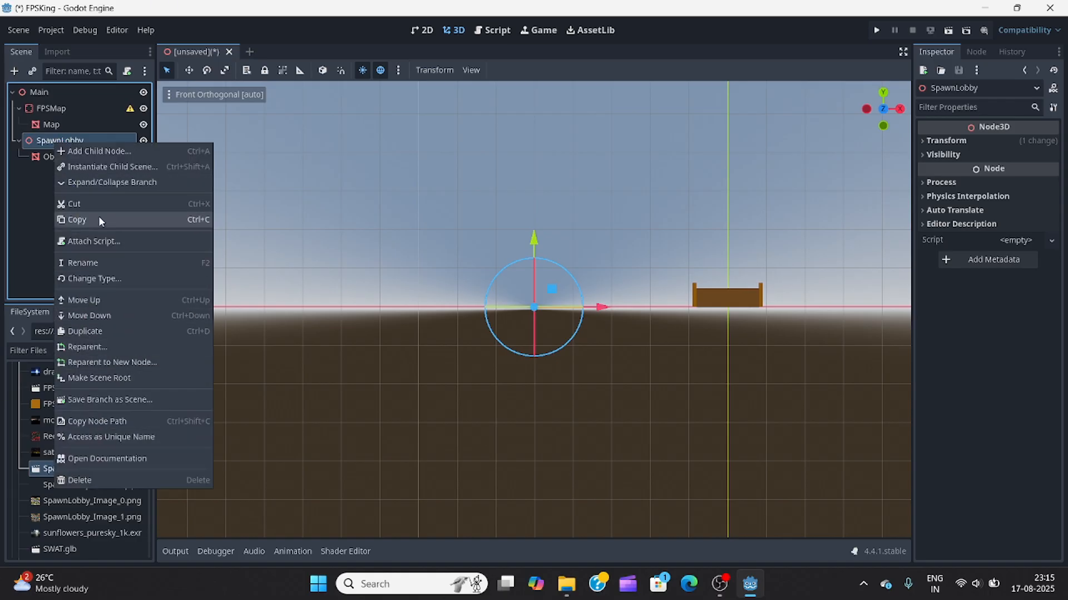
pyautogui.click(94, 279)
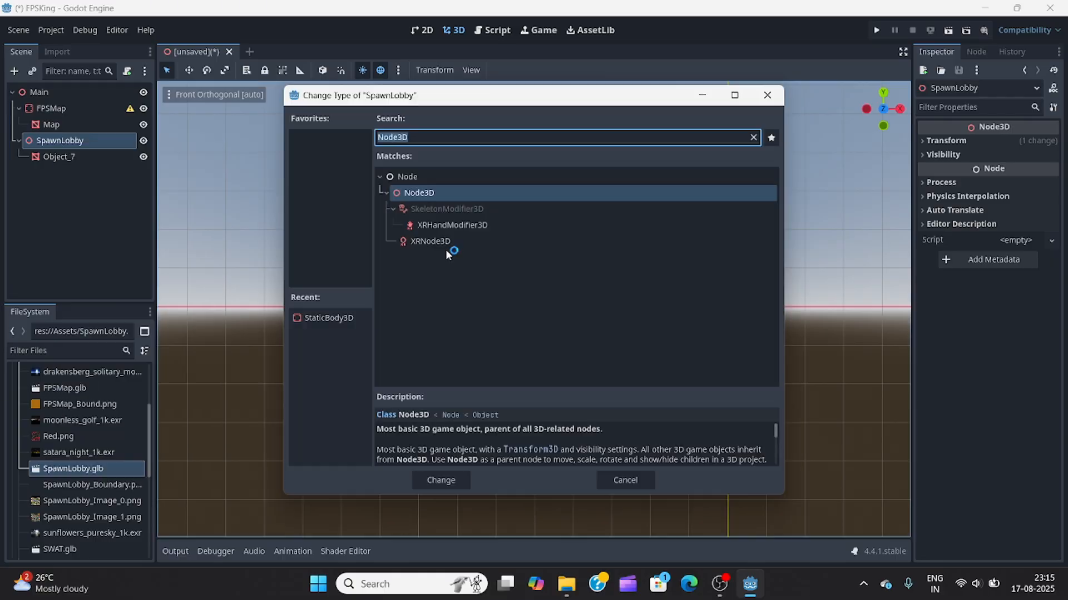
pyautogui.click(317, 319)
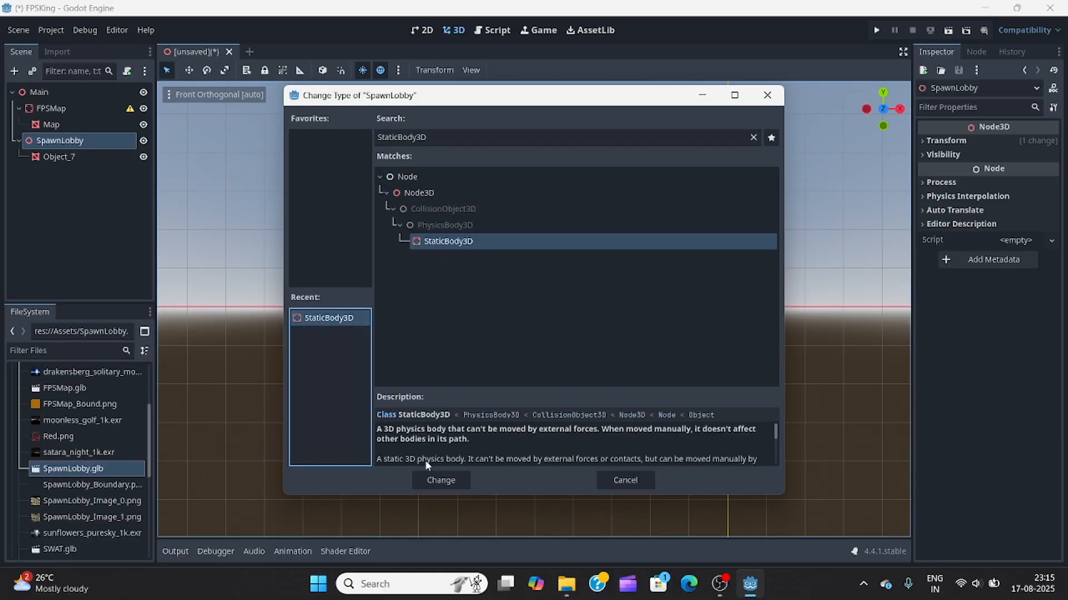
pyautogui.click(434, 477)
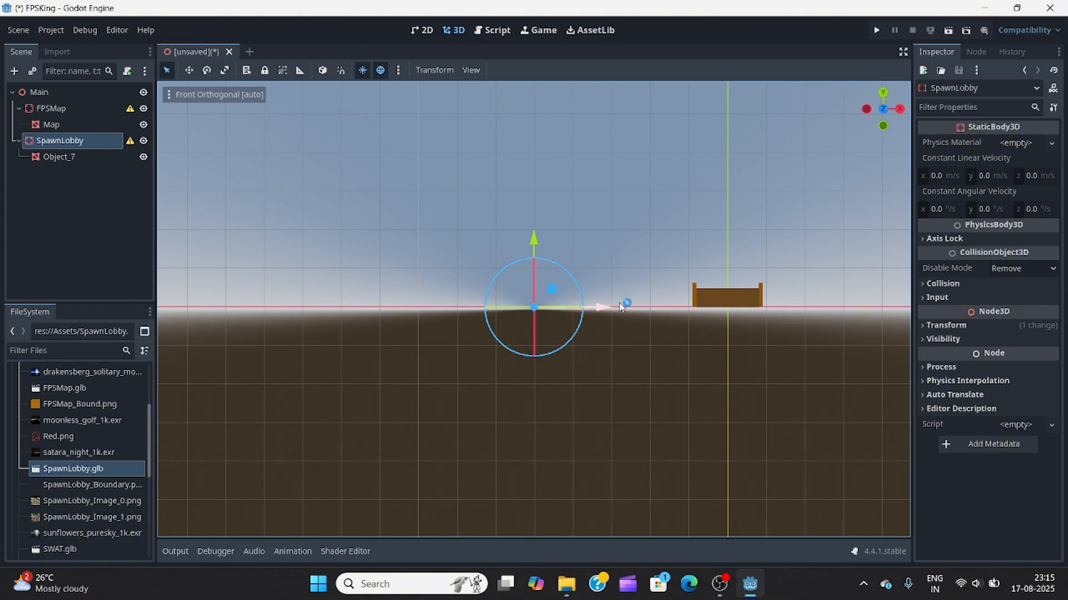
# Set the SpawnLobby node's scale to 20 on all three axes
pyautogui.moveTo(623, 304); pyautogui.dragTo(506, 312, button='middle')
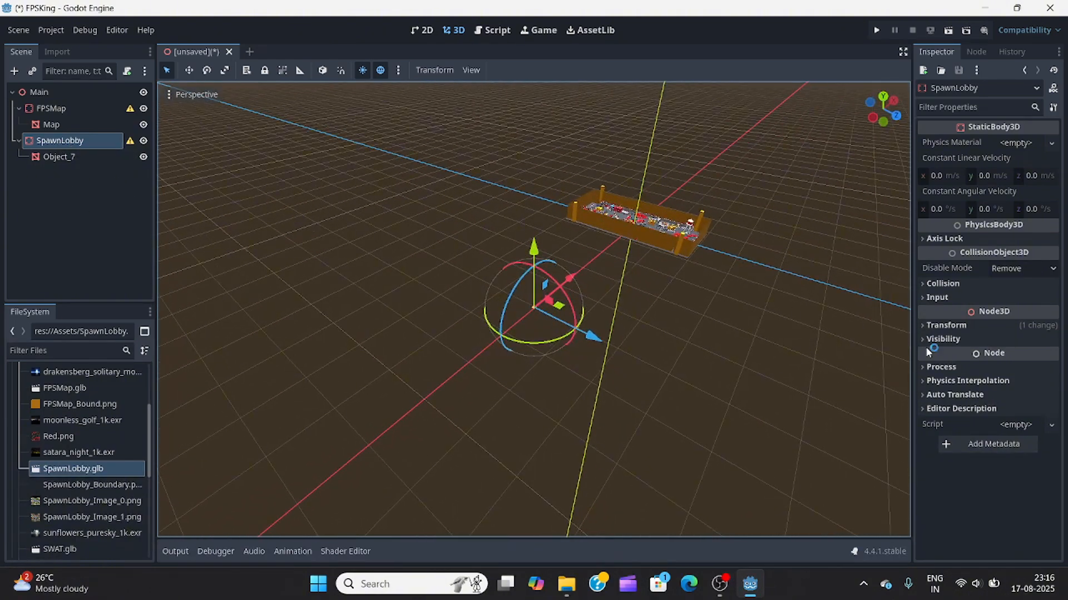
pyautogui.click(927, 326)
pyautogui.click(945, 428)
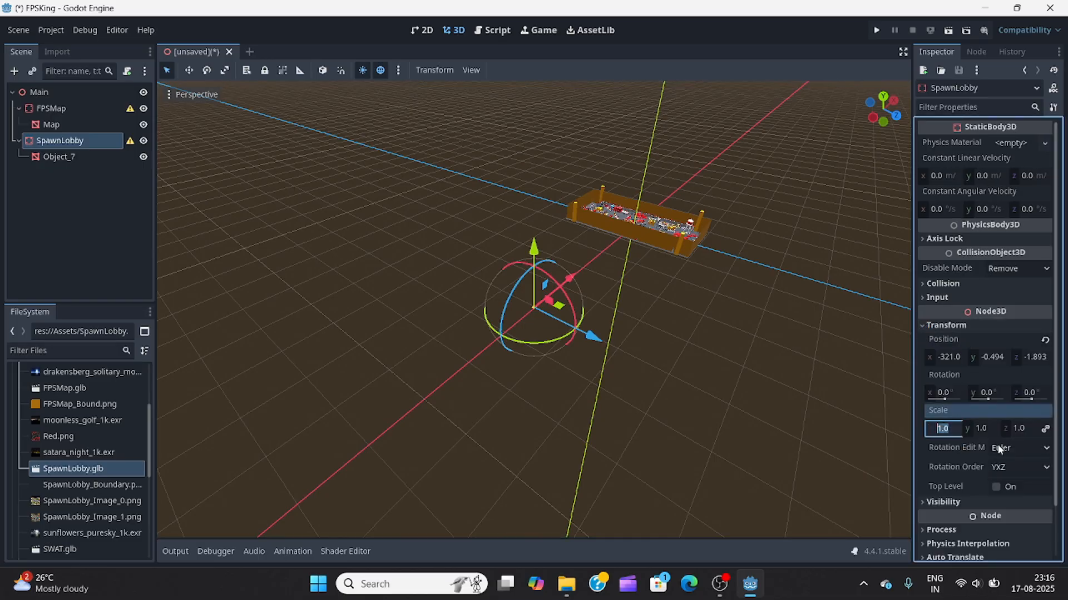
pyautogui.write('20')
pyautogui.press('Return')
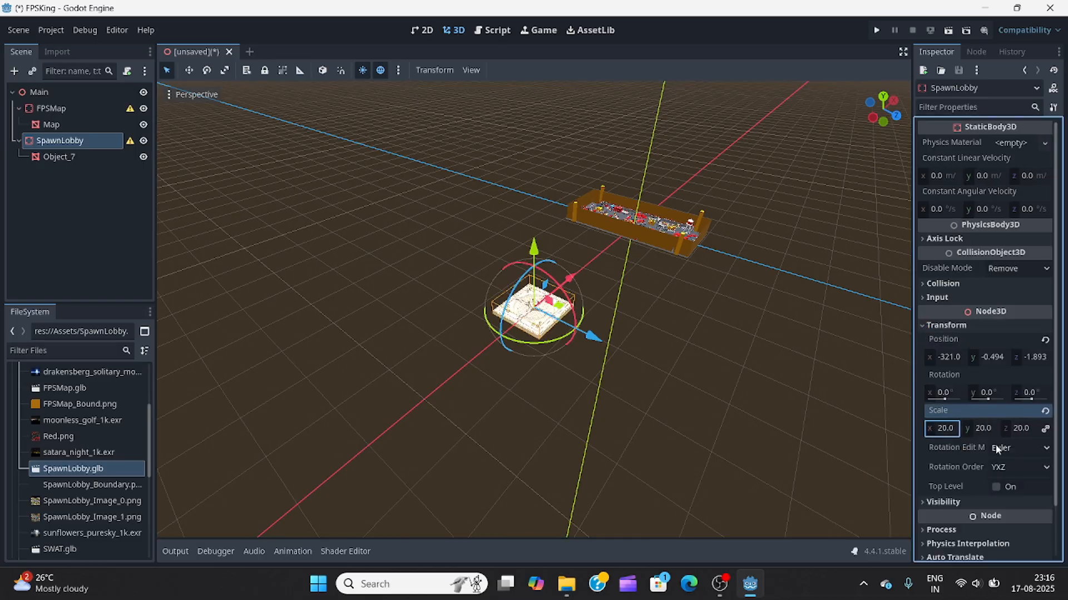
# Create a collision shape for the Object_7 mesh as its sibling under SpawnLobby
pyautogui.moveTo(751, 250); pyautogui.dragTo(321, 275, button='middle')
pyautogui.click(57, 159)
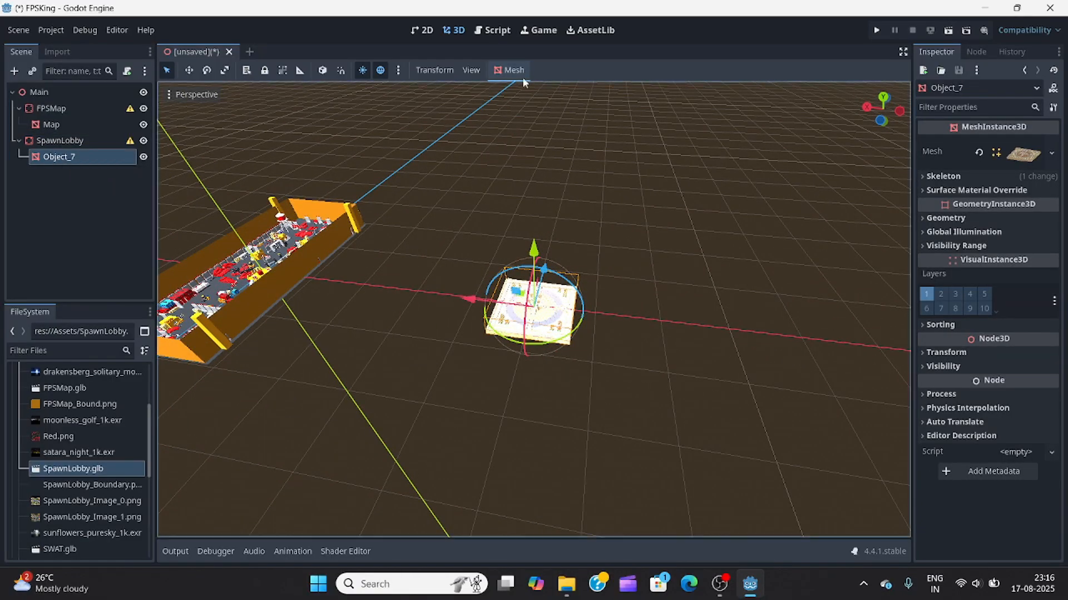
pyautogui.click(521, 69)
pyautogui.click(515, 86)
pyautogui.click(540, 340)
# Create a collision shape for the Map mesh as its sibling under FPSMap
pyautogui.click(56, 124)
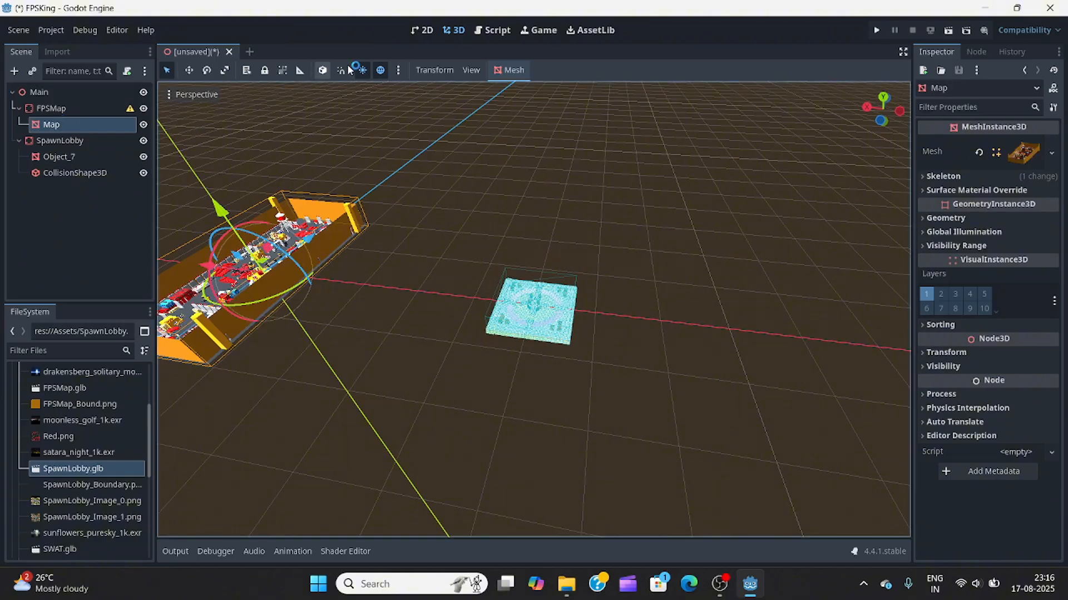
pyautogui.click(503, 71)
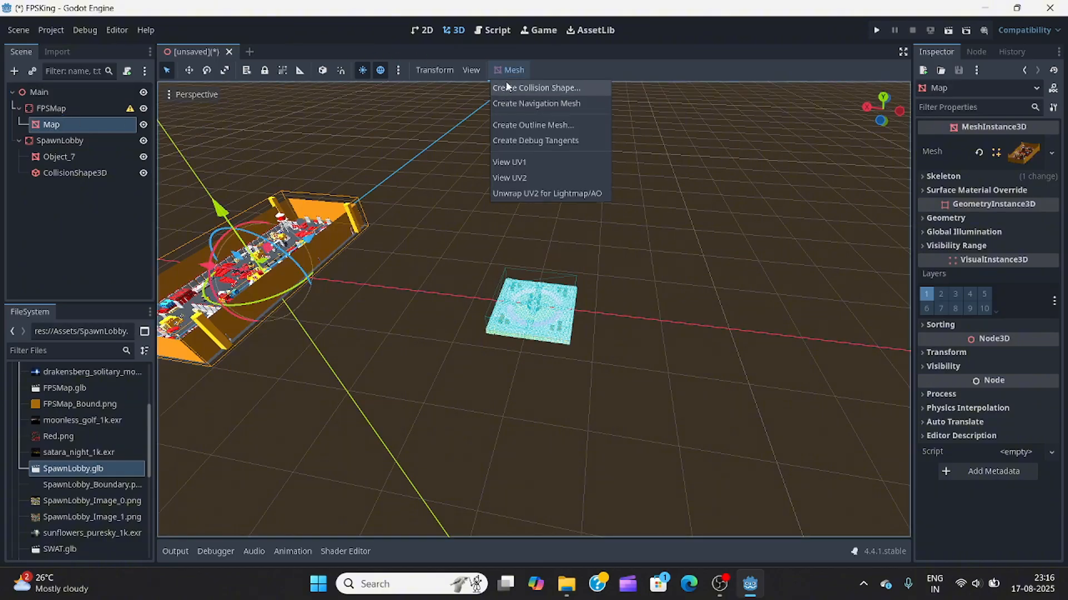
pyautogui.click(506, 88)
pyautogui.click(484, 338)
# Save the scene as main.tscn in the res://Scenes folder
pyautogui.hotkey('ctrl', 's')
pyautogui.doubleClick(423, 169)
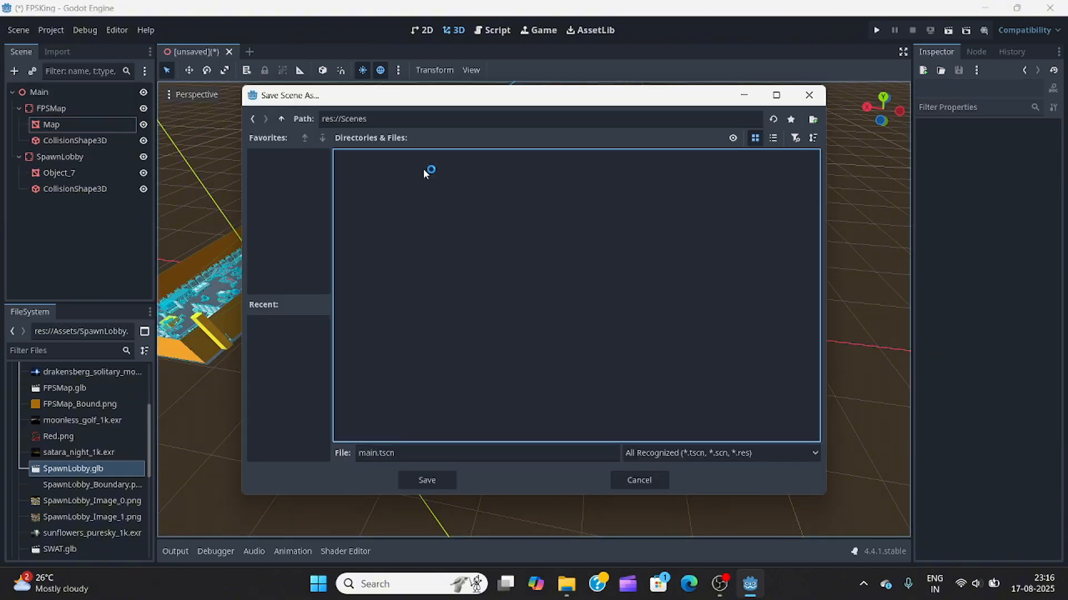
pyautogui.click(431, 482)
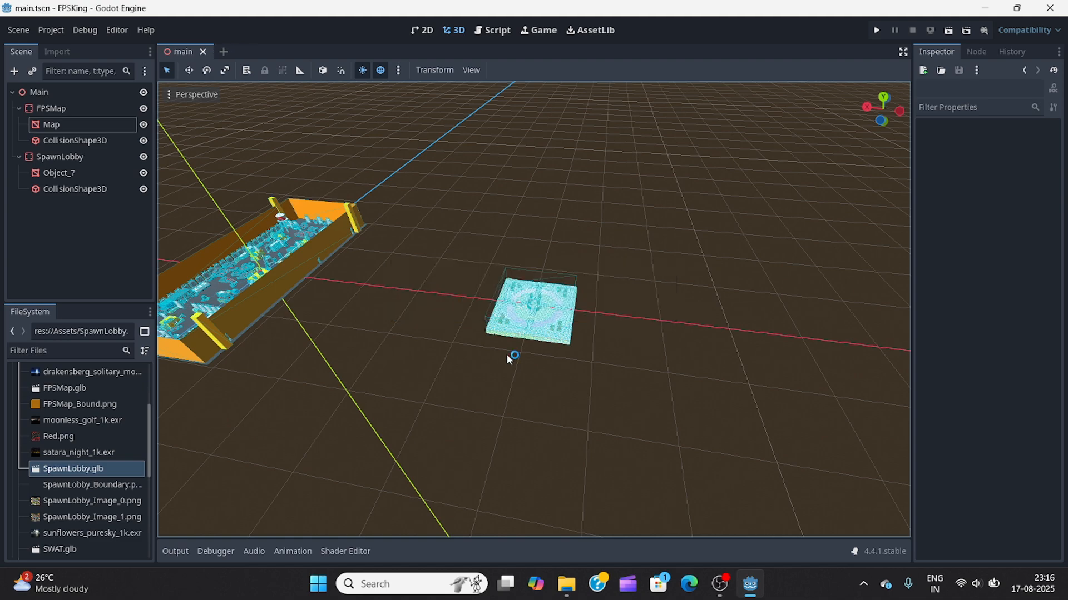
# Examine the collision outlines and relative placement of the spawn lobby and the FPS map from several angles and distances
pyautogui.scroll(8, 507, 340)
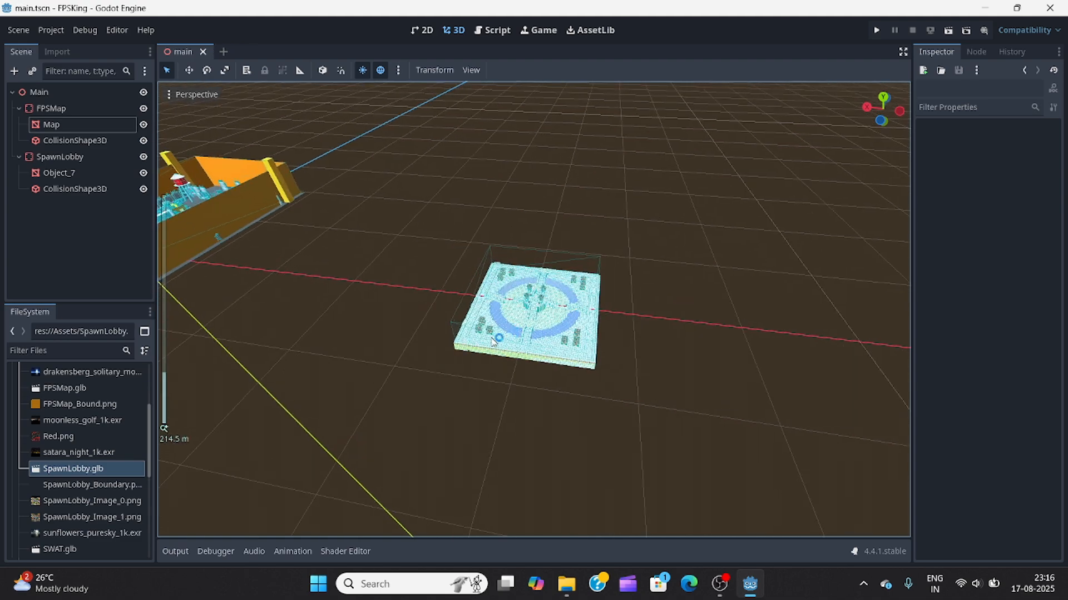
pyautogui.scroll(-16, 491, 342)
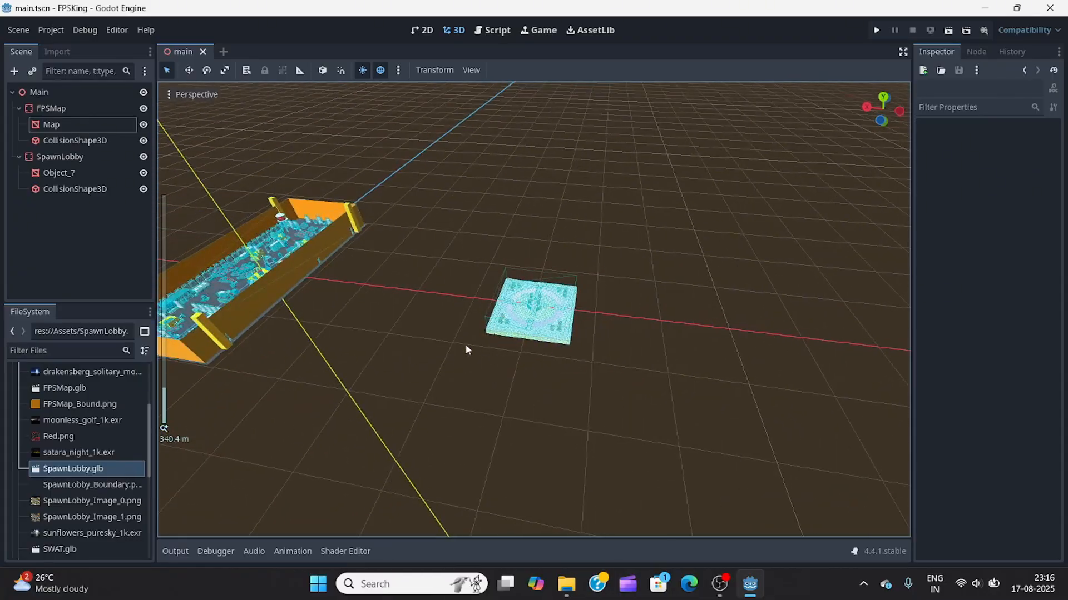
pyautogui.moveTo(465, 343); pyautogui.dragTo(558, 308, button='middle')
pyautogui.scroll(-6, 558, 307)
pyautogui.keyDown('shift'); pyautogui.moveTo(294, 357); pyautogui.dragTo(438, 386, button='middle'); pyautogui.keyUp('shift')
pyautogui.scroll(8, 446, 356)
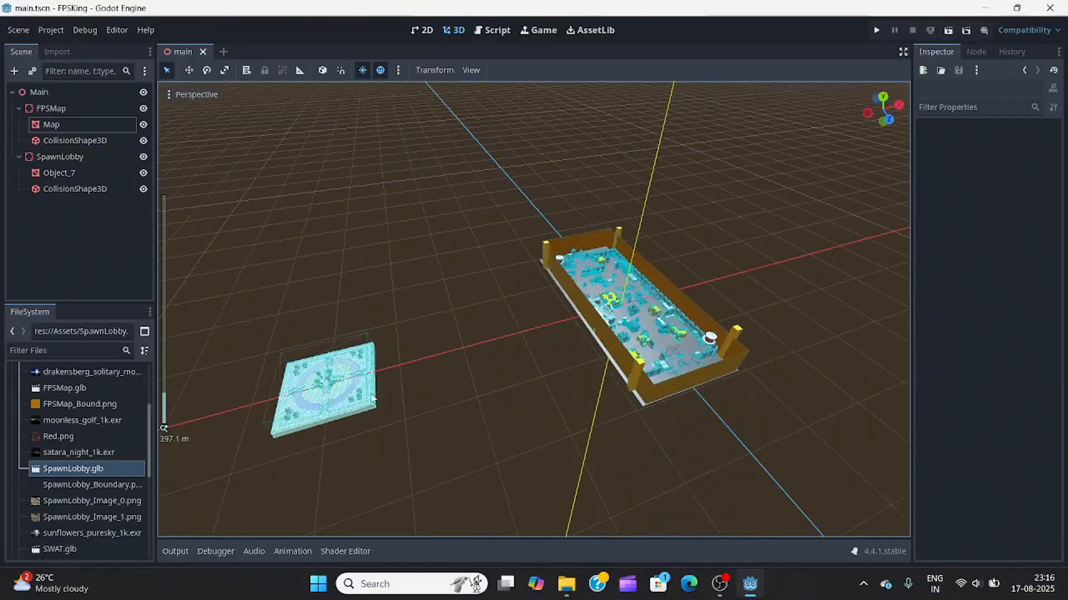
pyautogui.scroll(3, 372, 393)
pyautogui.scroll(-3, 373, 392)
pyautogui.moveTo(372, 392); pyautogui.dragTo(165, 236, button='middle')
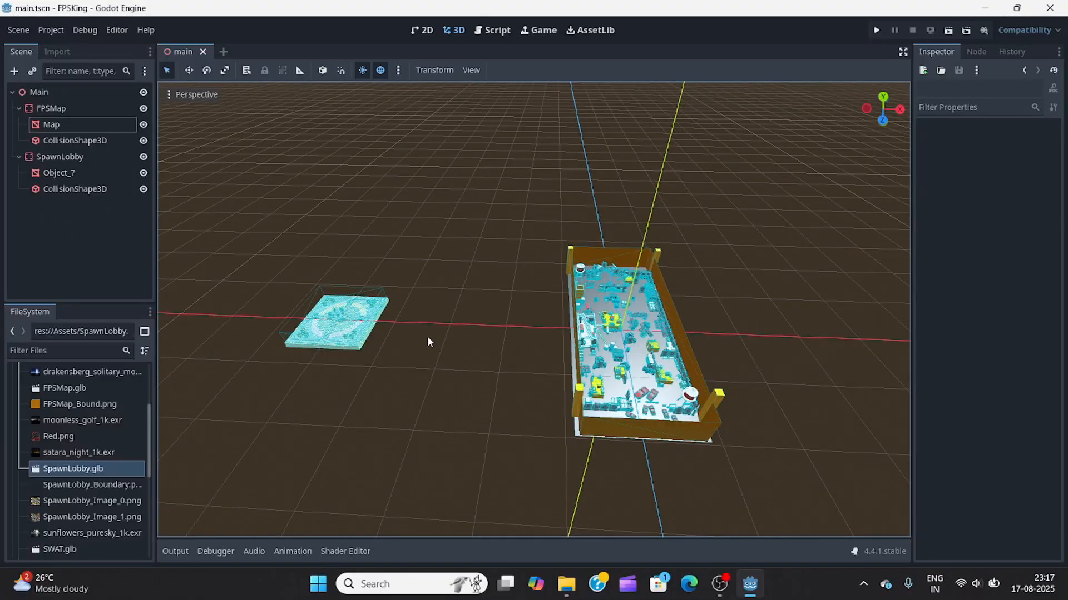
pyautogui.scroll(-2, 424, 342)
pyautogui.moveTo(423, 342)
pyautogui.mouseDown(button='middle')
pyautogui.moveTo(475, 347)
pyautogui.moveTo(421, 356)
pyautogui.mouseUp(button='middle')
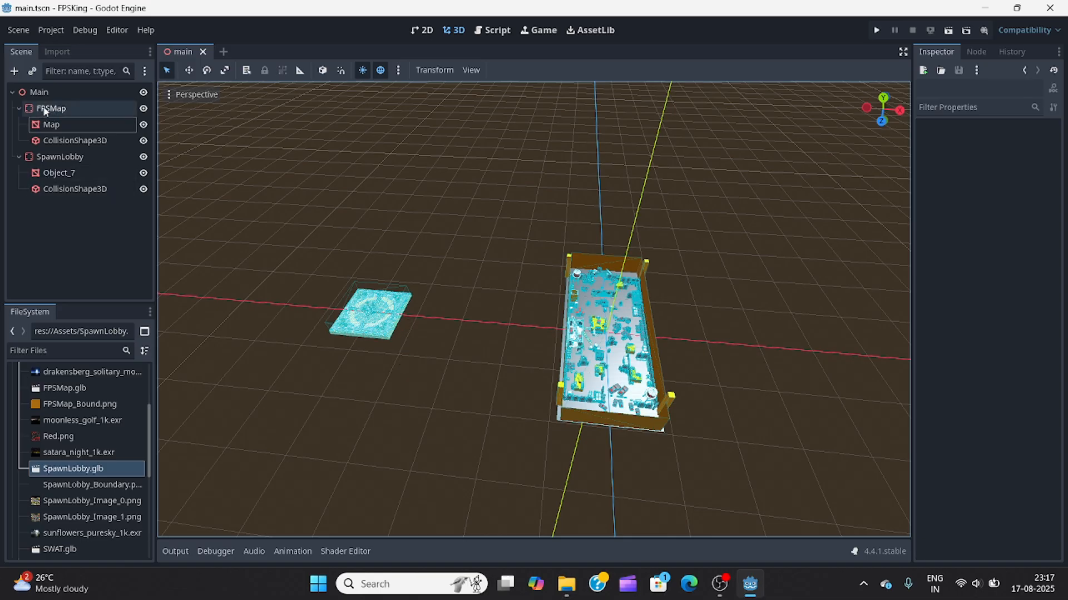
# Add a DirectionalLight3D node as a child of the Main node
pyautogui.click(48, 98)
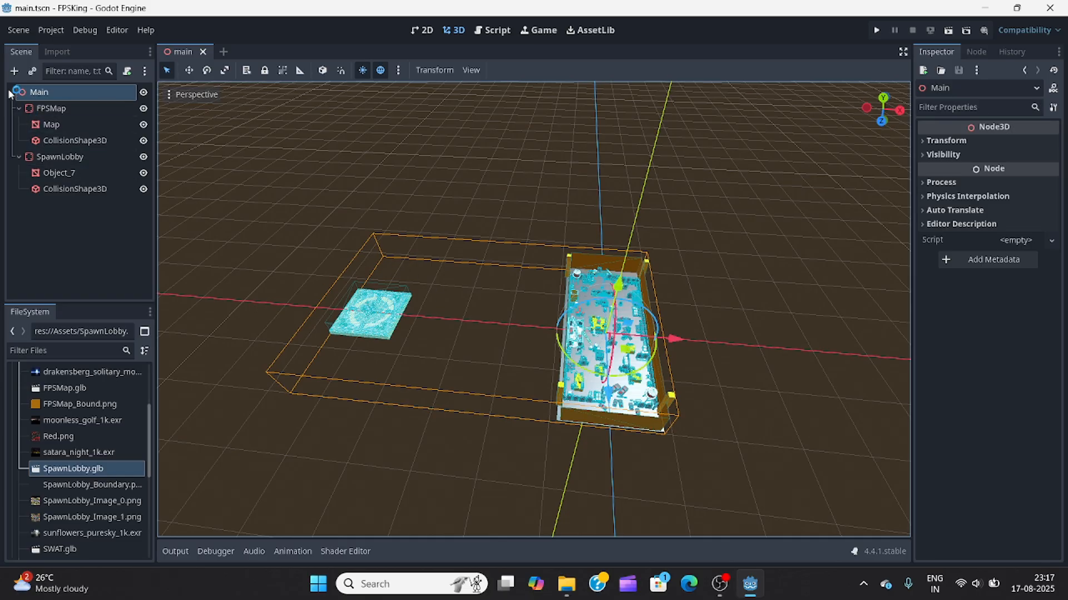
pyautogui.click(15, 71)
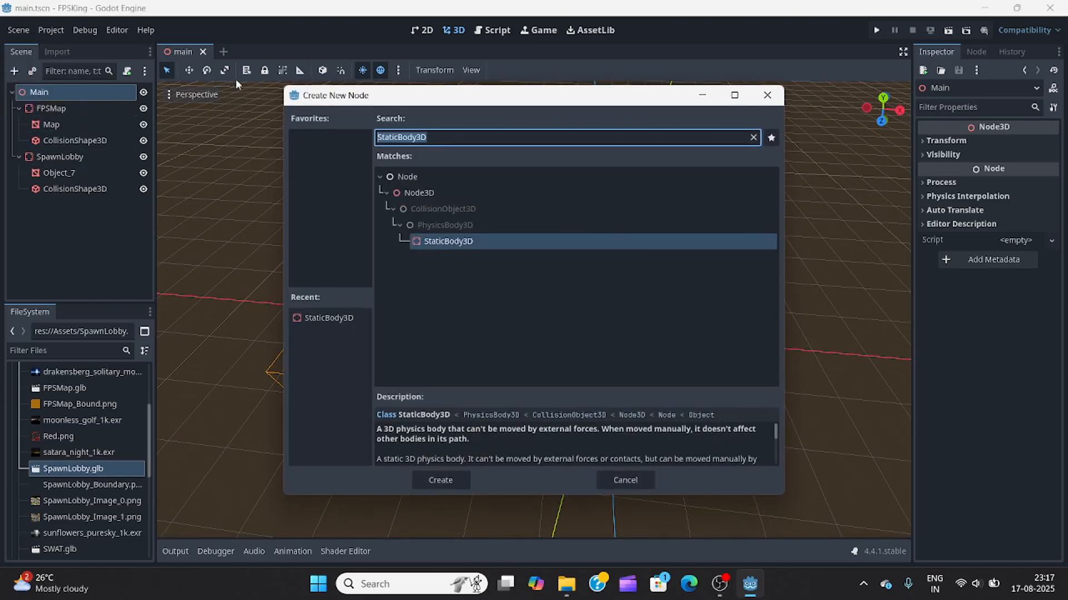
pyautogui.write('dir')
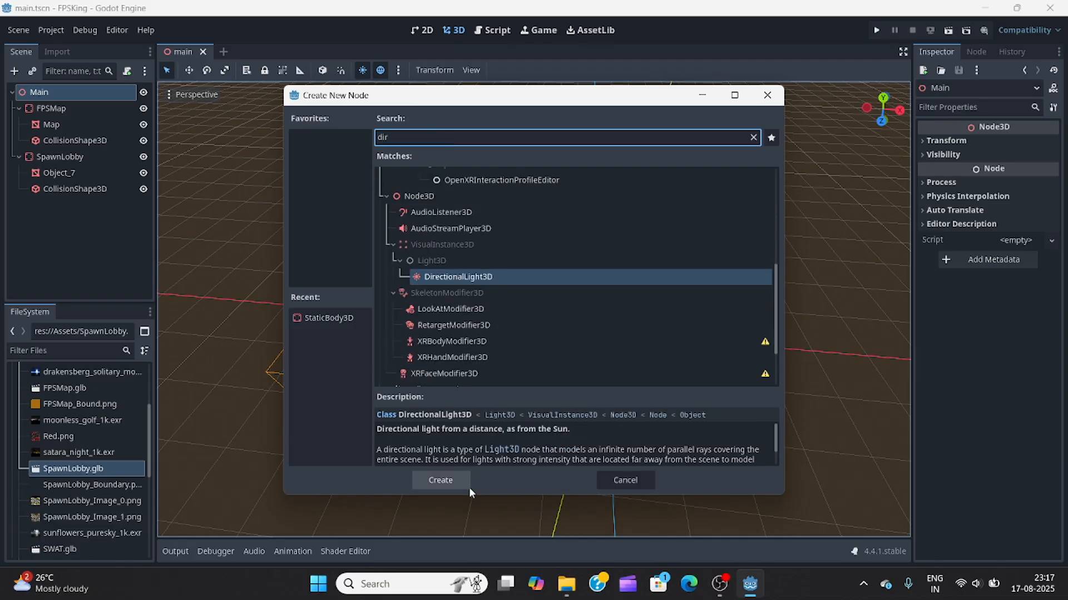
pyautogui.click(452, 481)
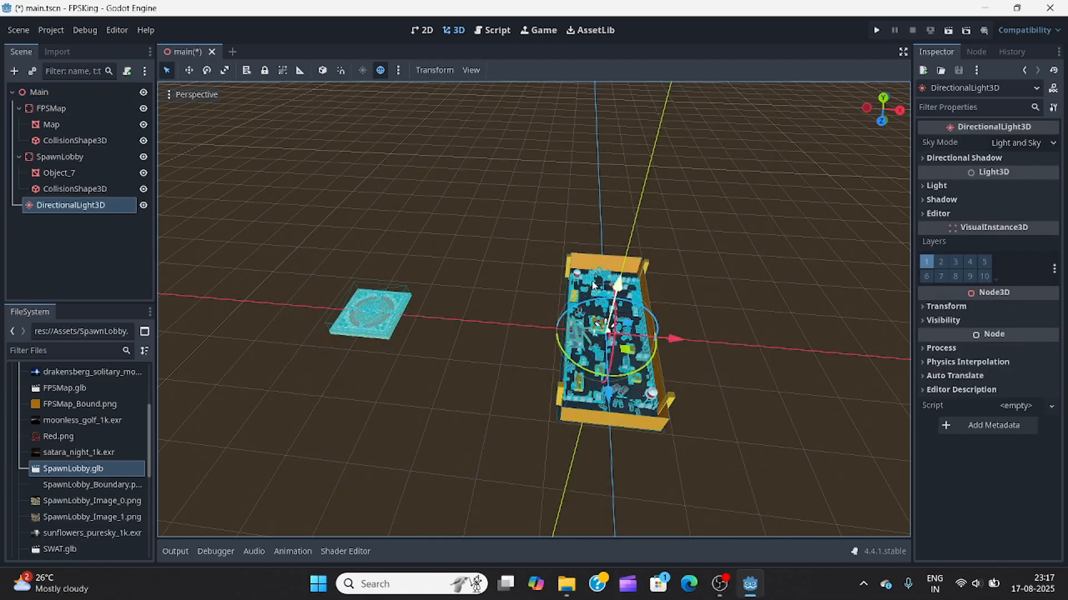
pyautogui.moveTo(514, 272); pyautogui.dragTo(473, 259, button='middle')
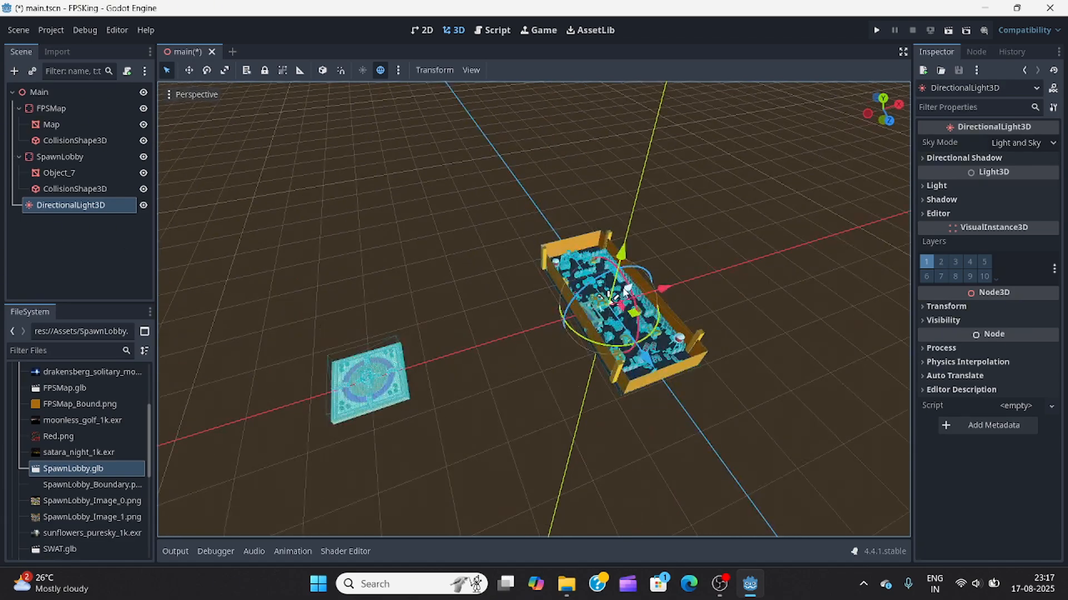
# Raise the directional light along its vertical axis to about 47 m above the centre of the FPS map
pyautogui.scroll(10, 626, 289)
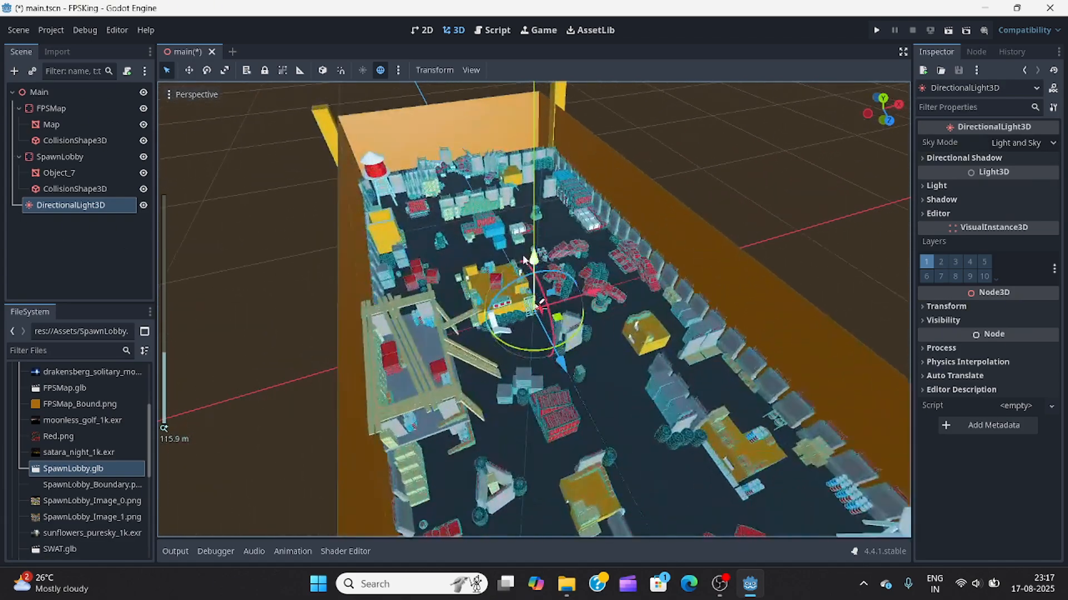
pyautogui.moveTo(547, 269); pyautogui.dragTo(524, 88)
pyautogui.moveTo(523, 87); pyautogui.dragTo(531, 514, button='middle')
pyautogui.scroll(5, 515, 130)
pyautogui.scroll(-6, 639, 422)
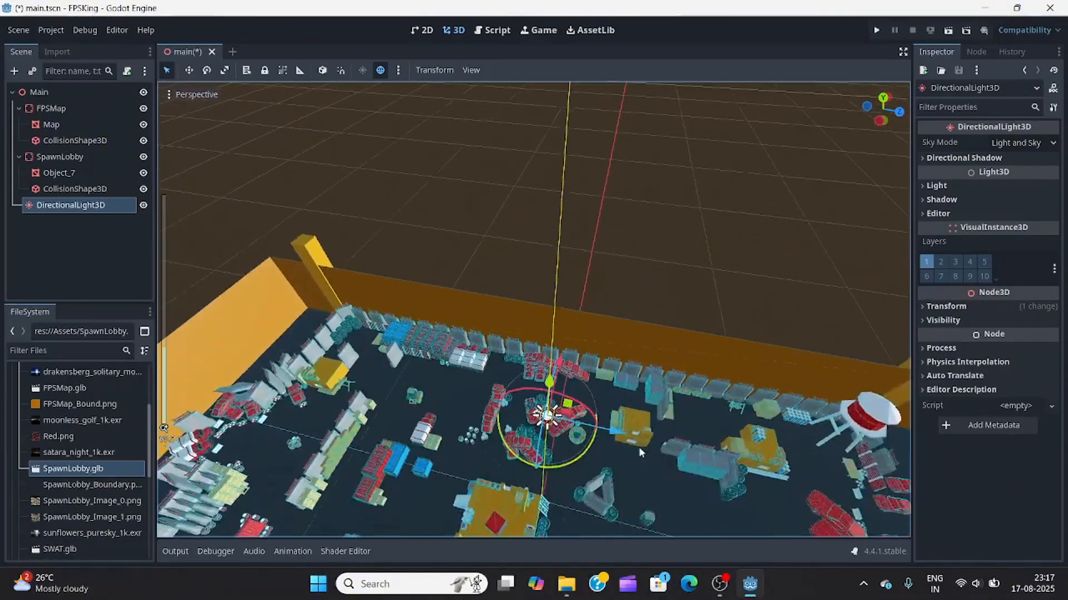
pyautogui.keyDown('shift'); pyautogui.moveTo(638, 447); pyautogui.dragTo(579, 172, button='middle'); pyautogui.keyUp('shift')
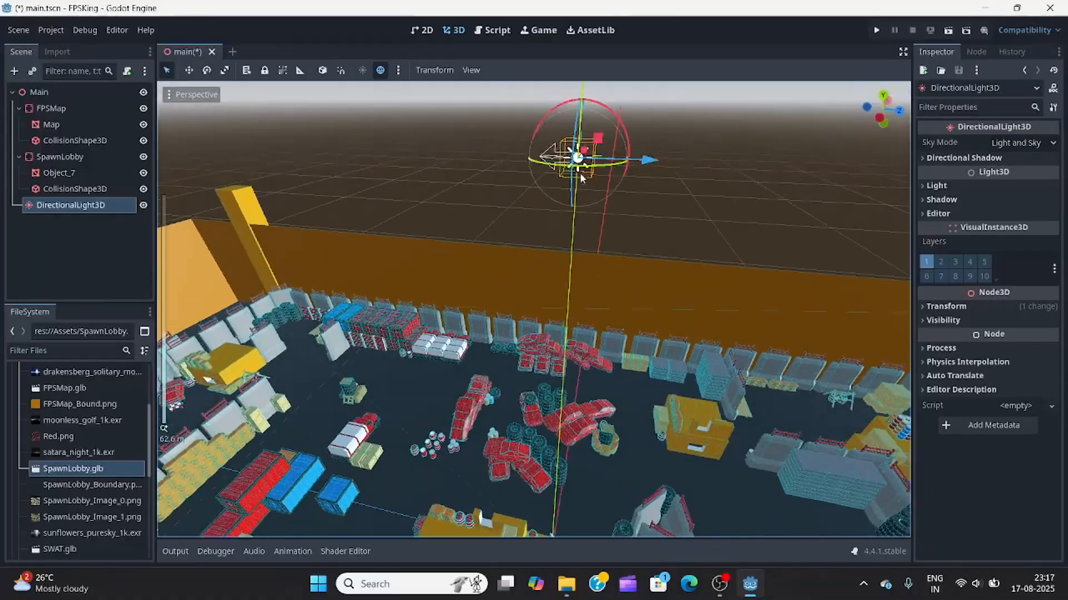
pyautogui.moveTo(571, 94); pyautogui.dragTo(573, 345)
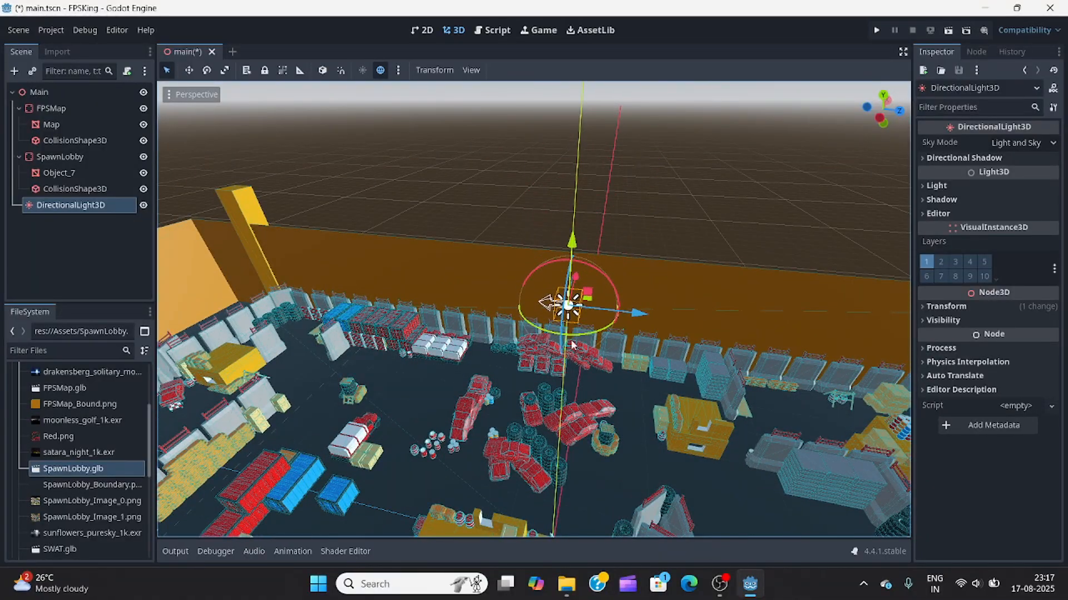
pyautogui.scroll(-6, 557, 360)
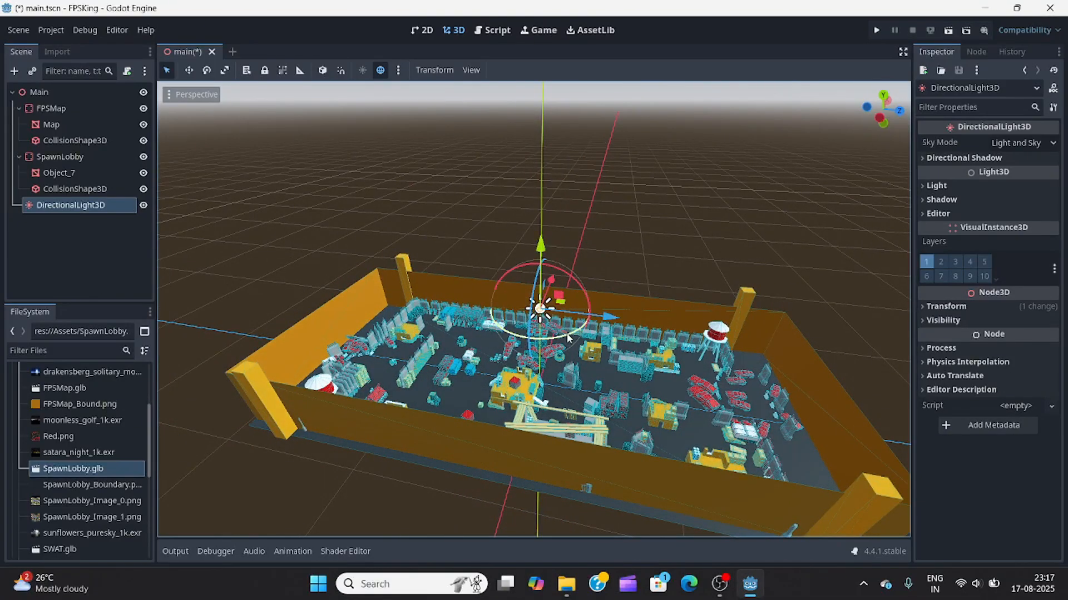
# Tilt the directional light about its X axis to about -52.7 degrees so it shines down onto the map
pyautogui.scroll(6, 562, 345)
pyautogui.moveTo(562, 341); pyautogui.dragTo(613, 226, button='middle')
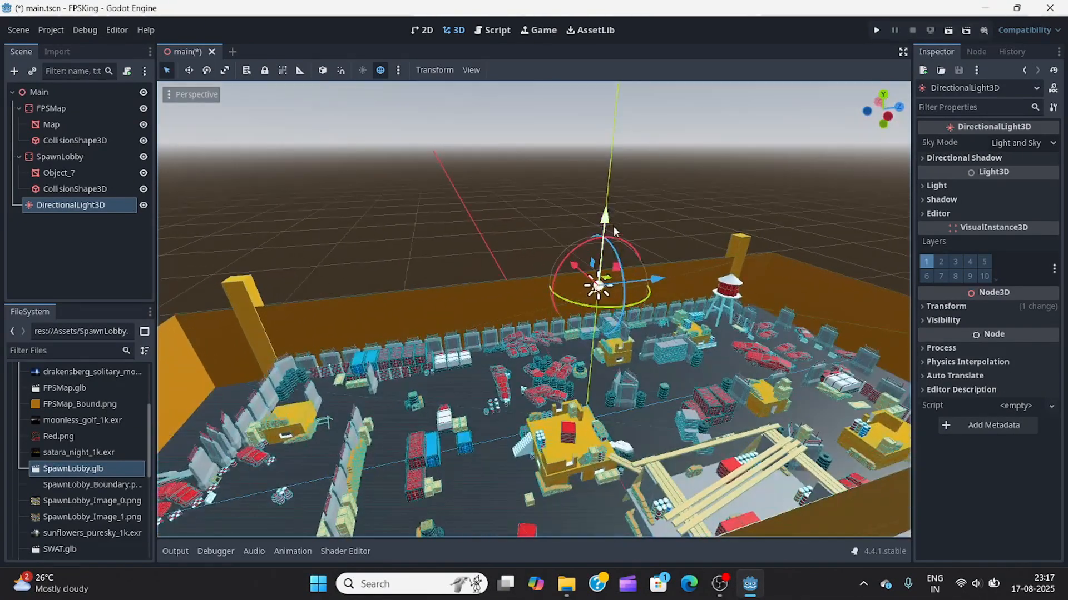
pyautogui.moveTo(615, 239); pyautogui.dragTo(639, 287)
pyautogui.scroll(4, 681, 265)
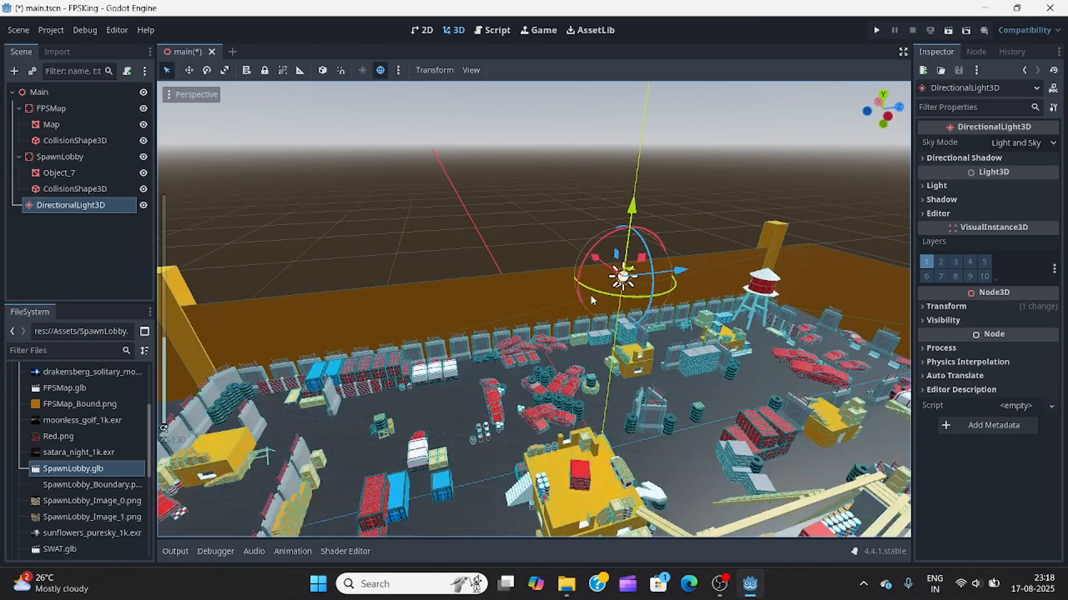
pyautogui.moveTo(681, 266); pyautogui.dragTo(645, 239, button='middle')
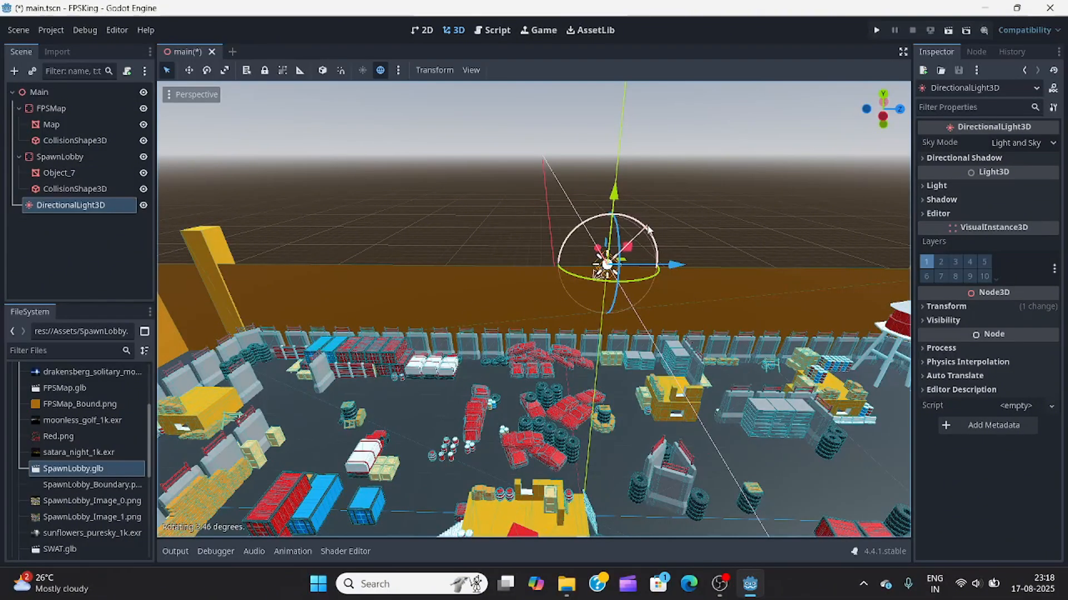
# Move the directional light about 120.6 m along the positive Z axis to one short end of the FPS map
pyautogui.scroll(-6, 650, 239)
pyautogui.scroll(3, 630, 292)
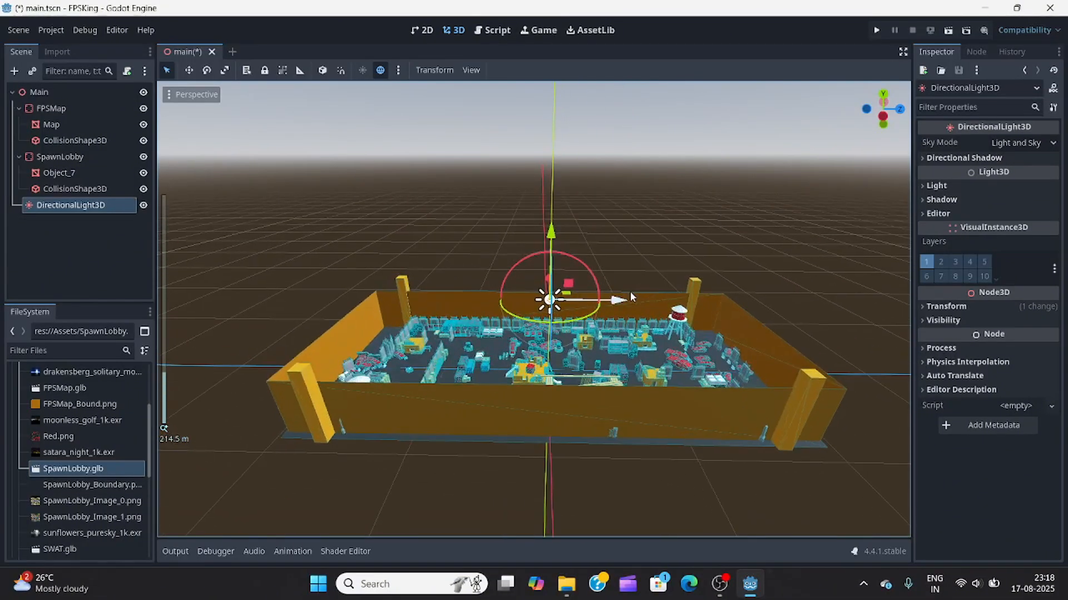
pyautogui.moveTo(626, 301); pyautogui.dragTo(846, 315)
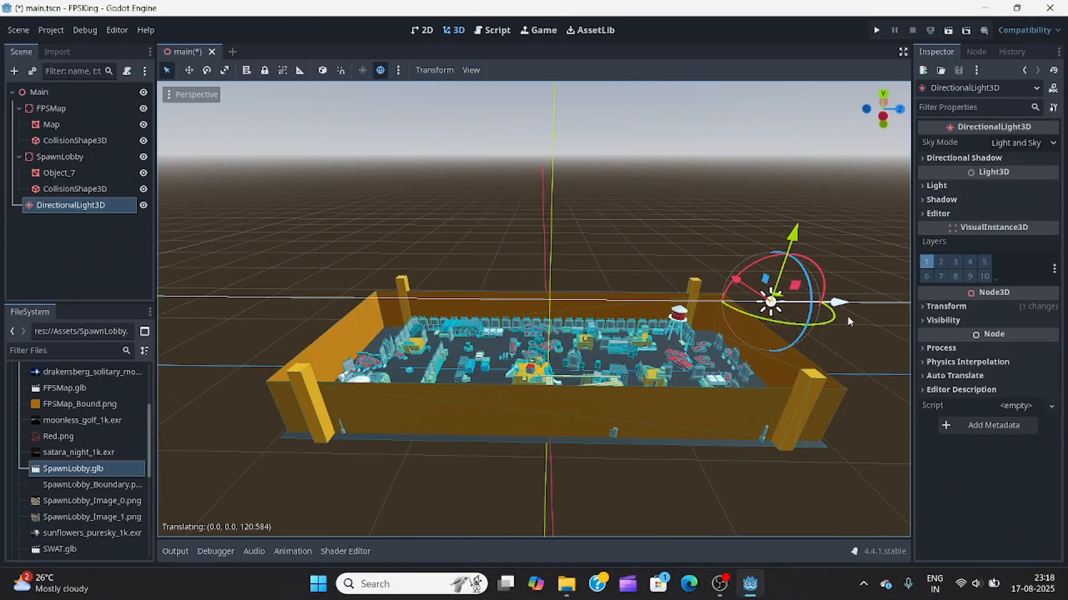
pyautogui.scroll(-2, 814, 335)
pyautogui.keyDown('shift'); pyautogui.moveTo(810, 334); pyautogui.dragTo(634, 368, button='middle'); pyautogui.keyUp('shift')
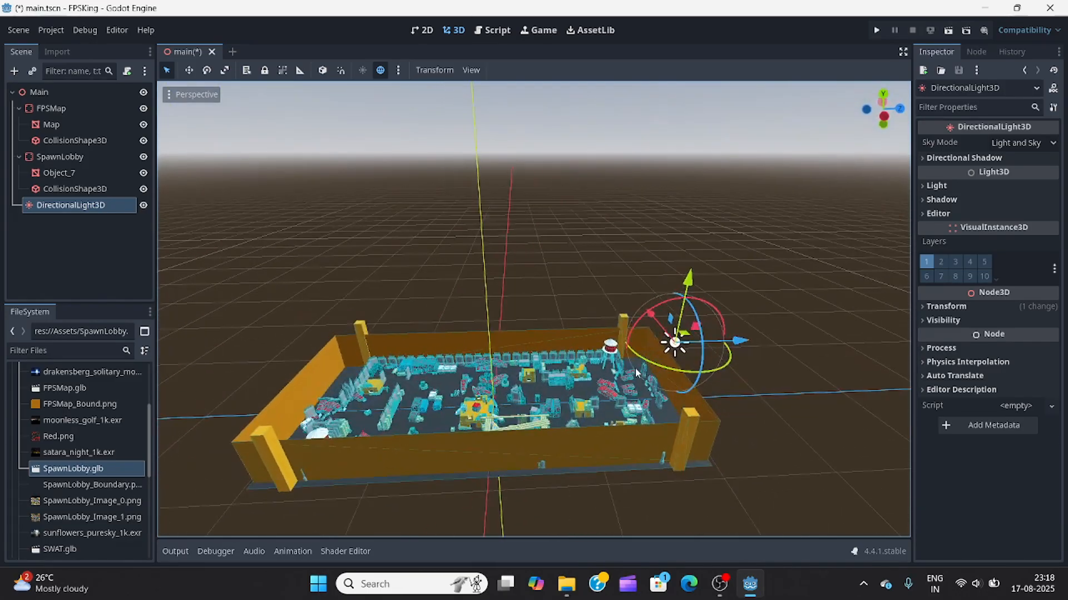
# Rename the directional light node as Side1
pyautogui.doubleClick(63, 207)
pyautogui.write('Side1')
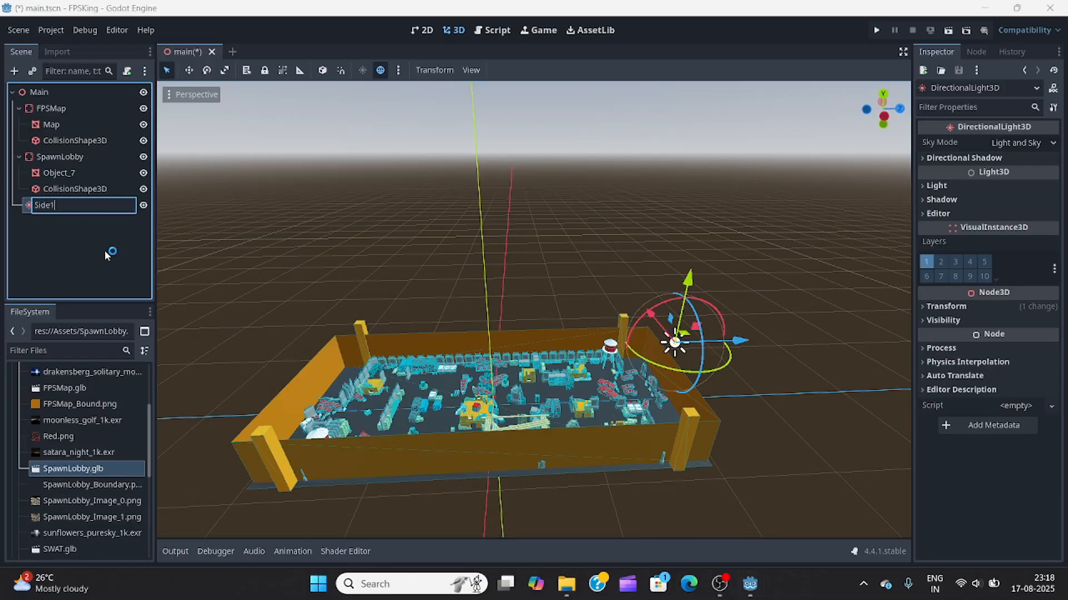
pyautogui.press('Return')
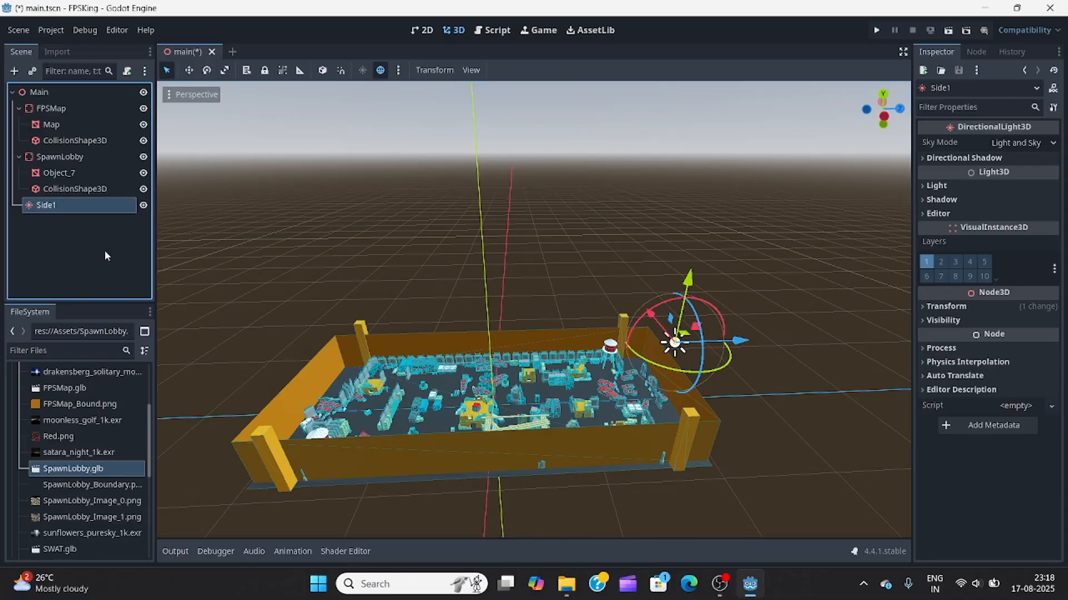
# Duplicate the Side1 light and move the copy along Z to about -125.8 m at the opposite end of the map
pyautogui.hotkey('ctrl', 'd')
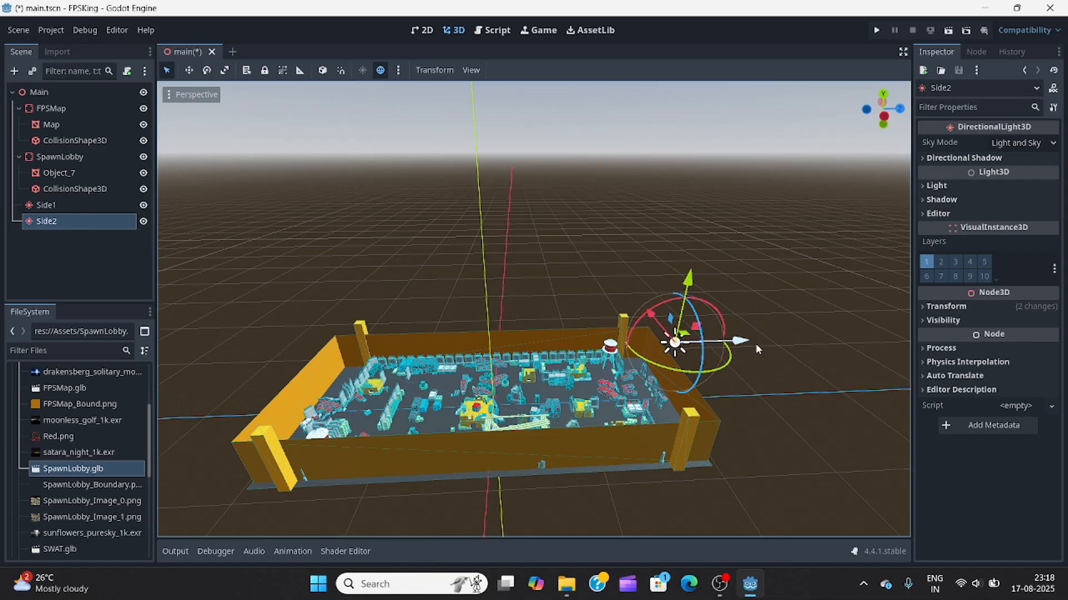
pyautogui.moveTo(755, 348); pyautogui.dragTo(353, 398)
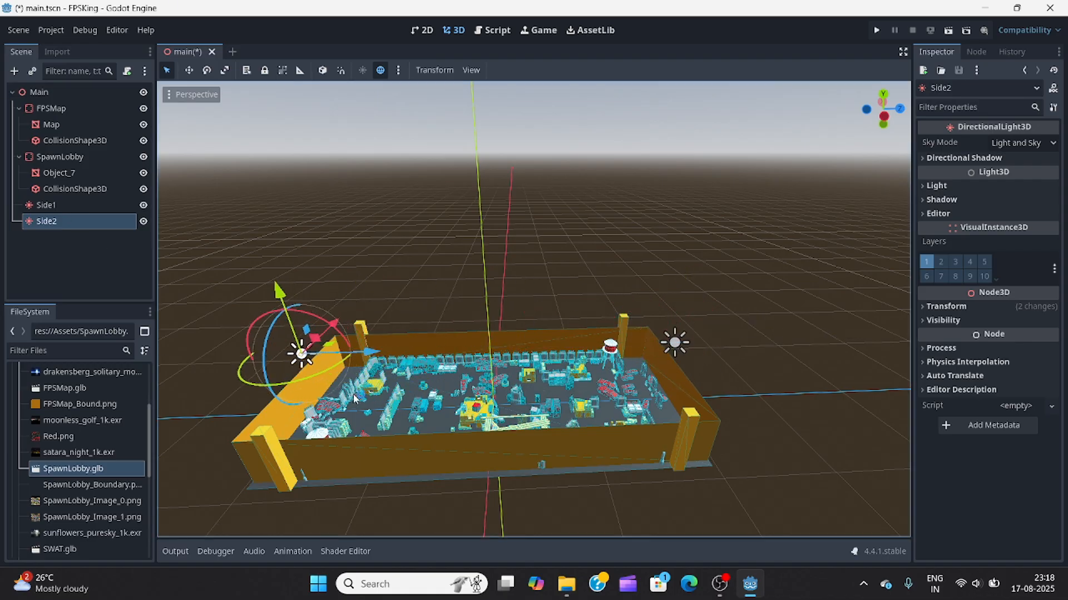
pyautogui.moveTo(353, 398); pyautogui.dragTo(438, 381, button='middle')
pyautogui.moveTo(455, 393); pyautogui.dragTo(436, 402)
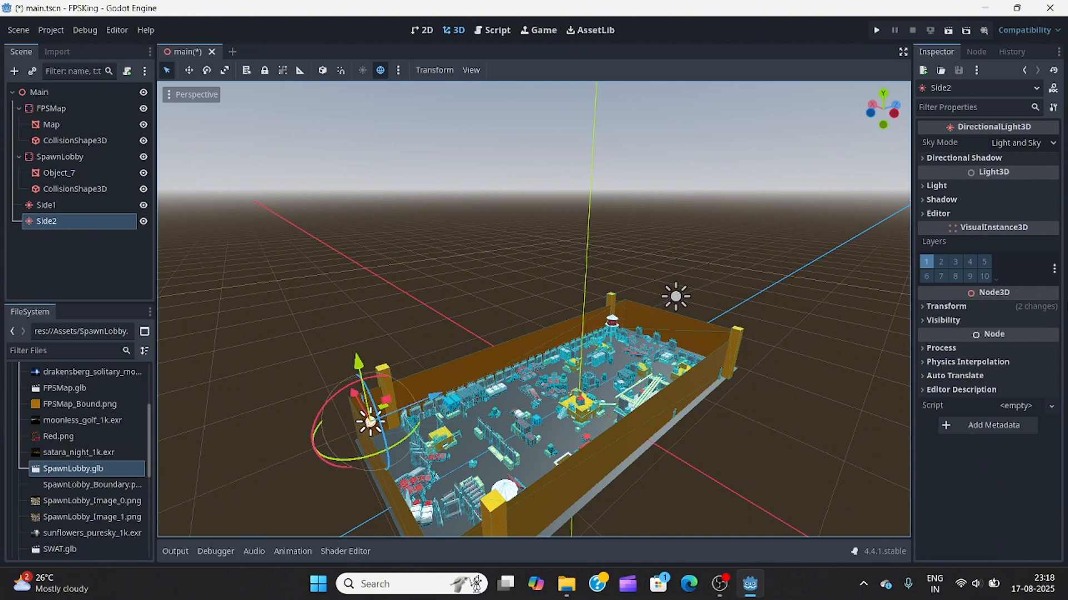
# Set the Side2 light's Y rotation to 180 degrees
pyautogui.click(931, 306)
pyautogui.click(993, 380)
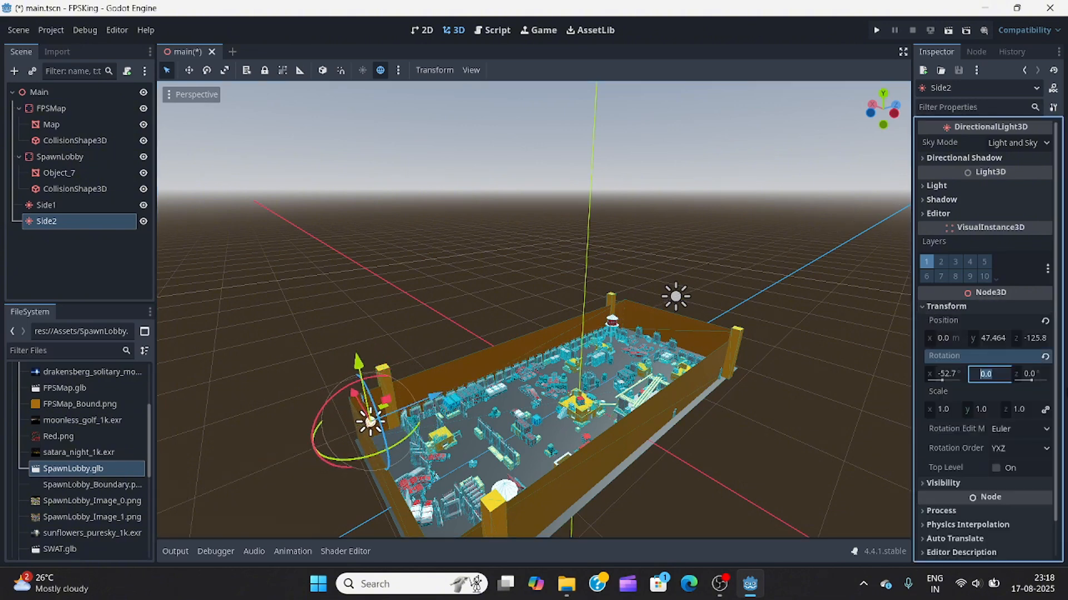
pyautogui.press('Return')
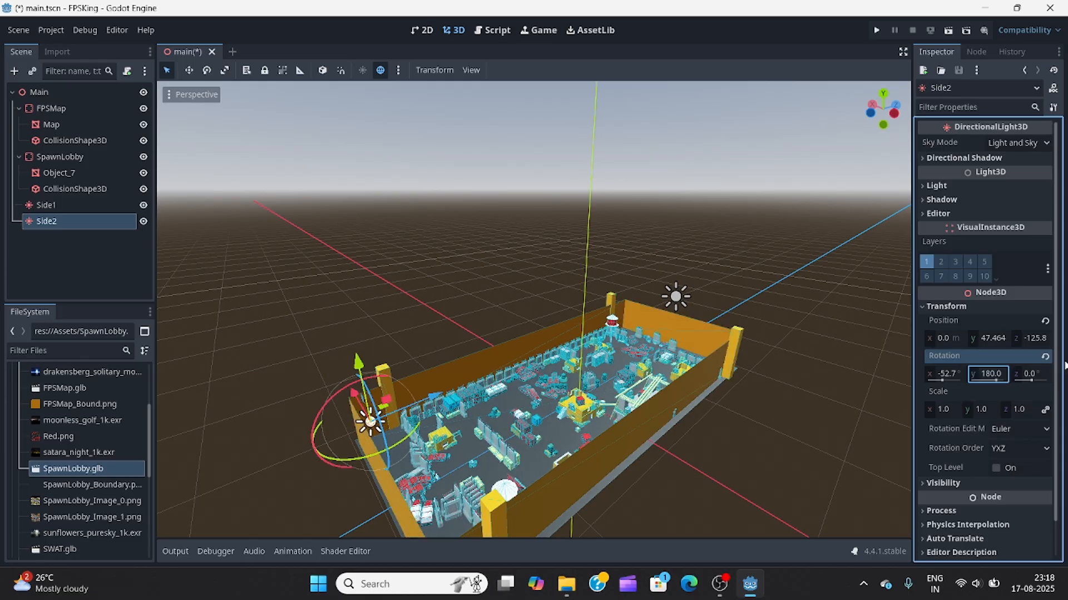
# Examine how the two side lights illuminate the FPS map's walls and props from several angles and distances
pyautogui.moveTo(522, 403); pyautogui.dragTo(420, 367, button='middle')
pyautogui.scroll(5, 244, 303)
pyautogui.scroll(5, 309, 298)
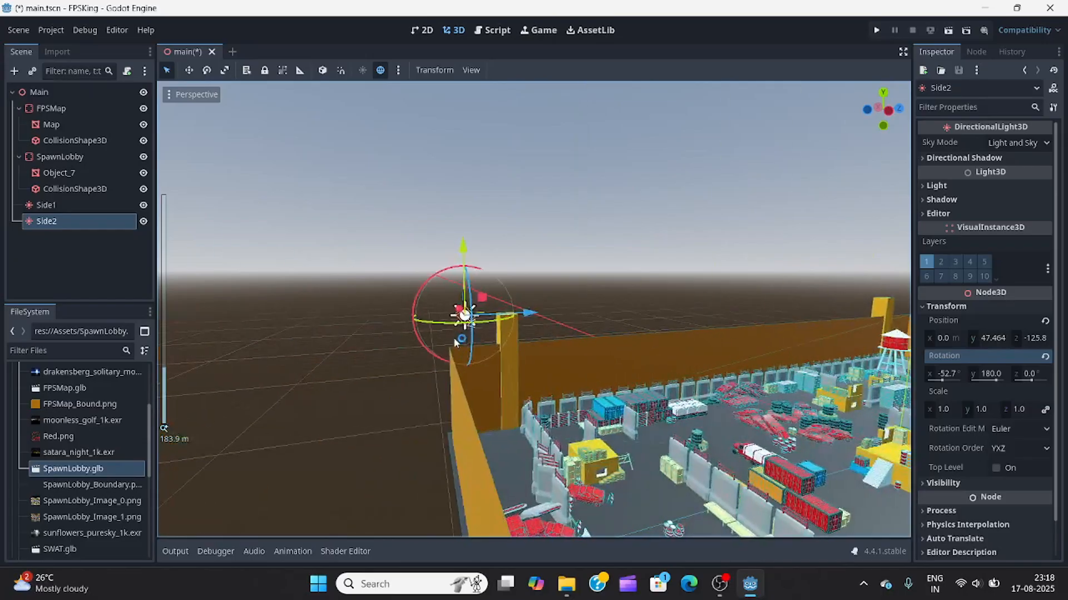
pyautogui.scroll(-10, 453, 340)
pyautogui.moveTo(628, 370); pyautogui.dragTo(569, 332, button='middle')
pyautogui.scroll(4, 668, 375)
pyautogui.scroll(-4, 532, 330)
pyautogui.scroll(-10, 512, 396)
pyautogui.scroll(16, 583, 400)
pyautogui.scroll(-2, 474, 324)
# Add a WorldEnvironment node as a child of Side2
pyautogui.click(14, 70)
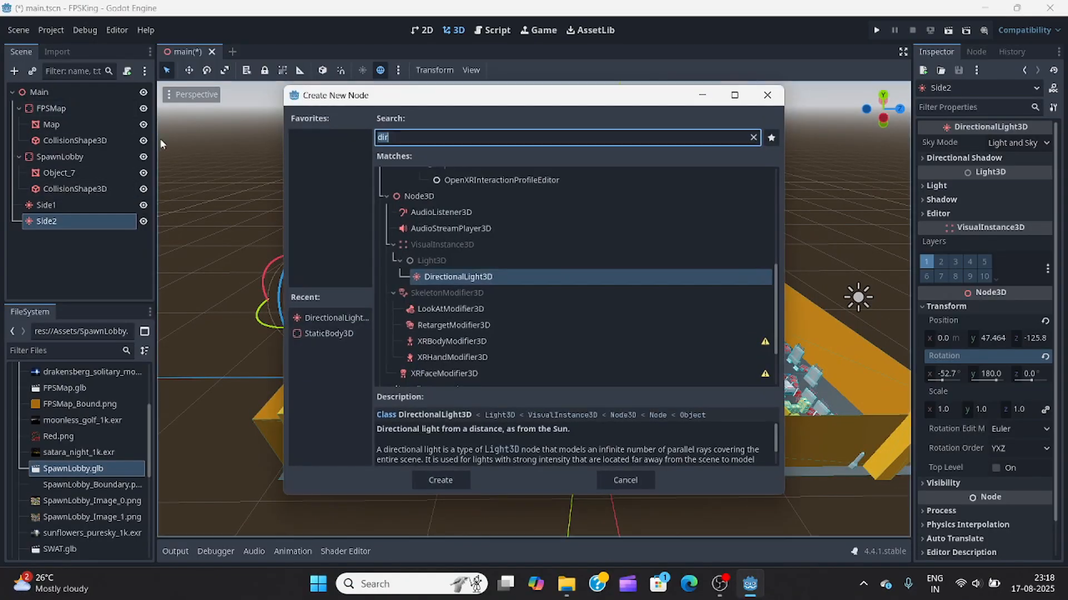
pyautogui.write('worl')
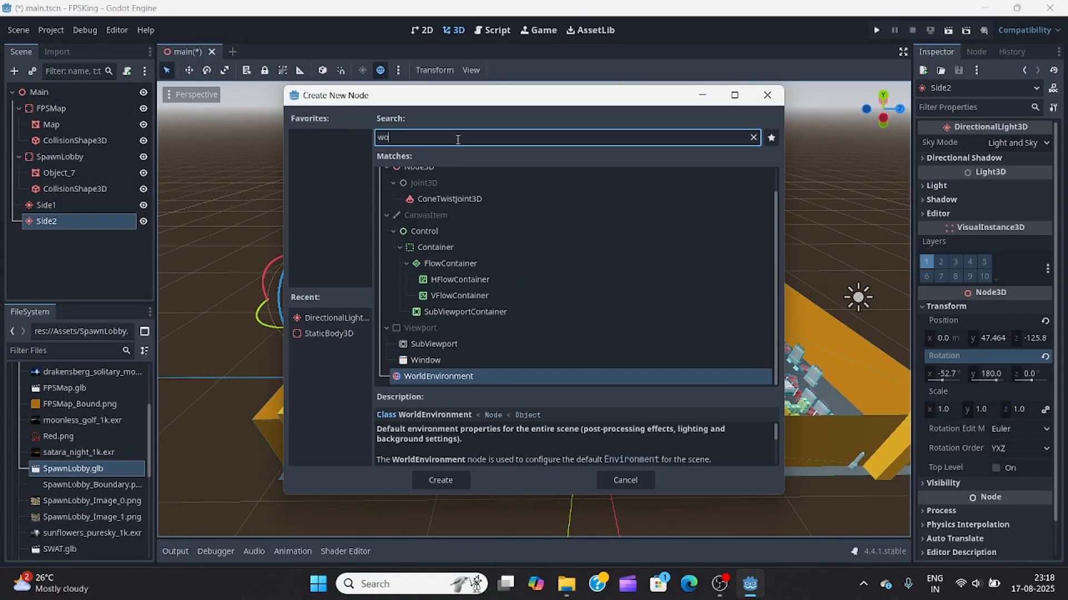
pyautogui.click(441, 480)
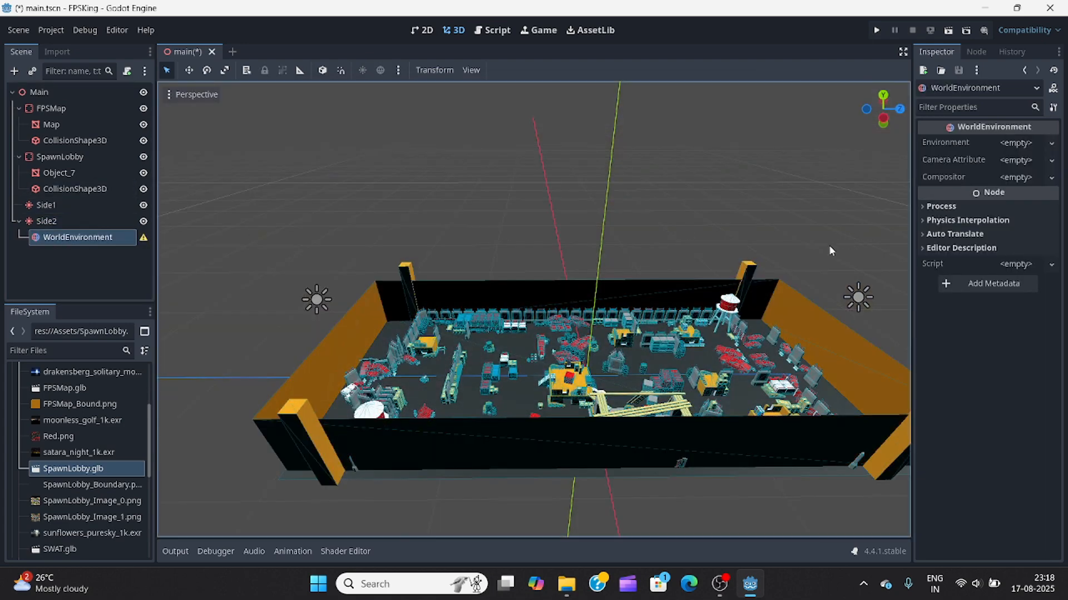
# Create a new Environment resource for the WorldEnvironment node and set its background mode to Sky
pyautogui.moveTo(478, 341); pyautogui.dragTo(617, 332, button='middle')
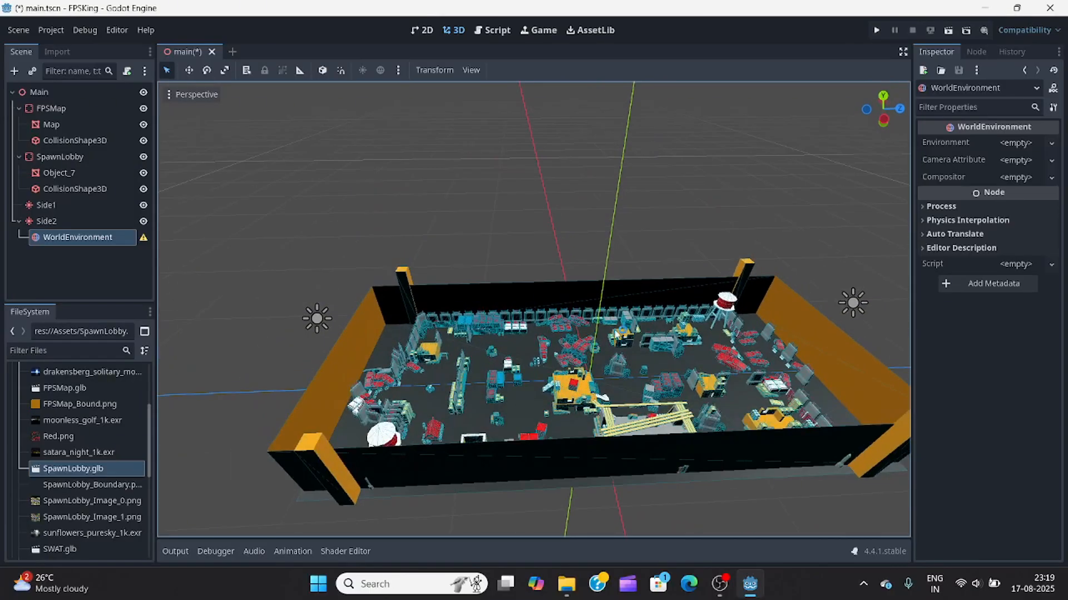
pyautogui.click(995, 144)
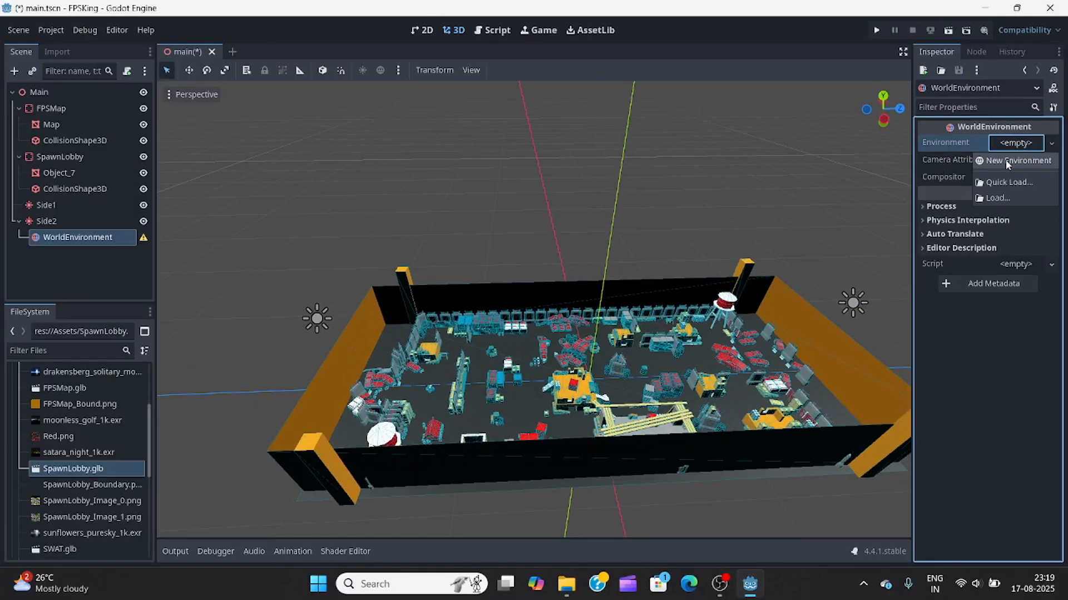
pyautogui.click(1008, 161)
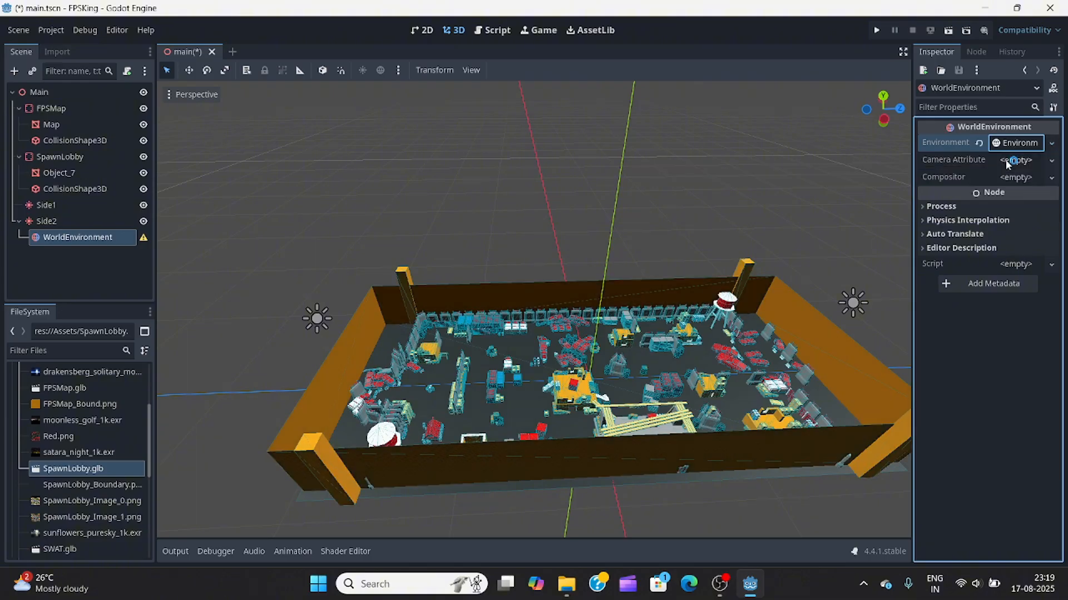
pyautogui.click(1010, 146)
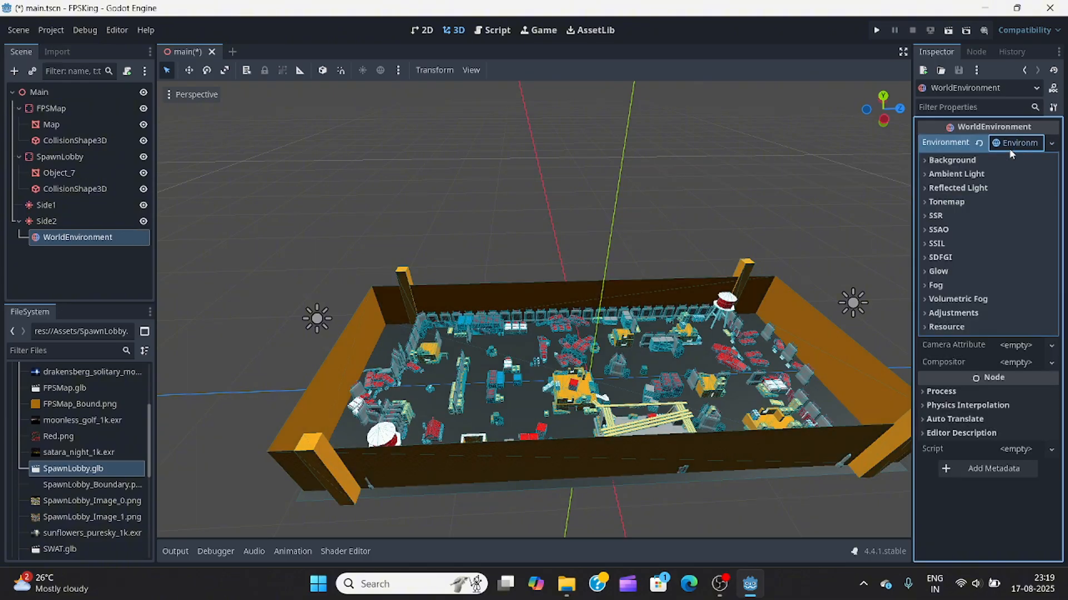
pyautogui.click(926, 161)
pyautogui.click(1017, 176)
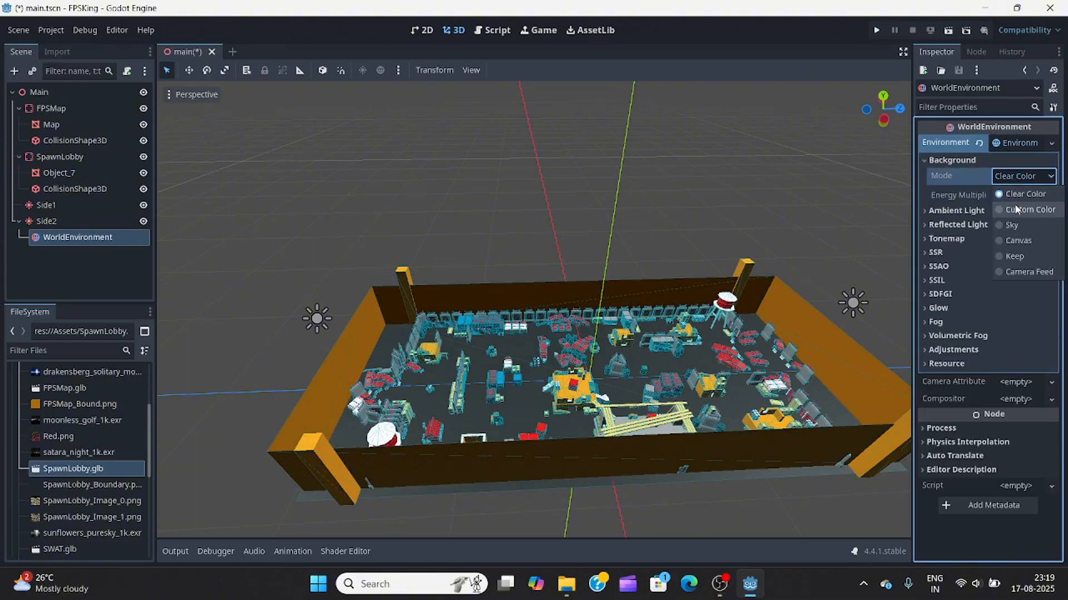
pyautogui.click(1015, 225)
pyautogui.click(1009, 176)
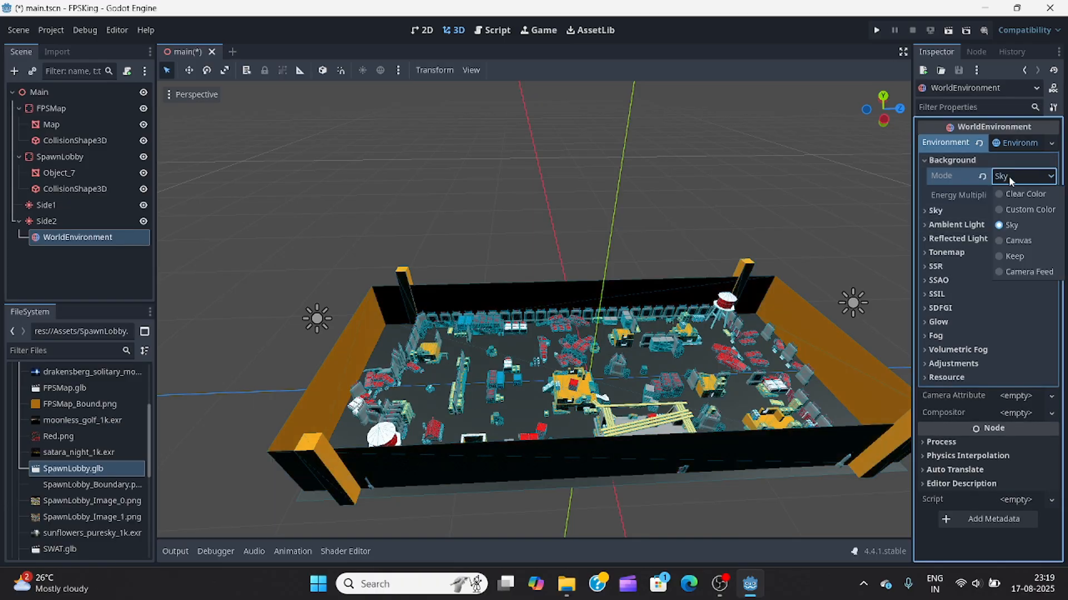
pyautogui.click(1008, 176)
# Assign a new Sky resource to the environment and give it a new PanoramaSkyMaterial
pyautogui.click(934, 210)
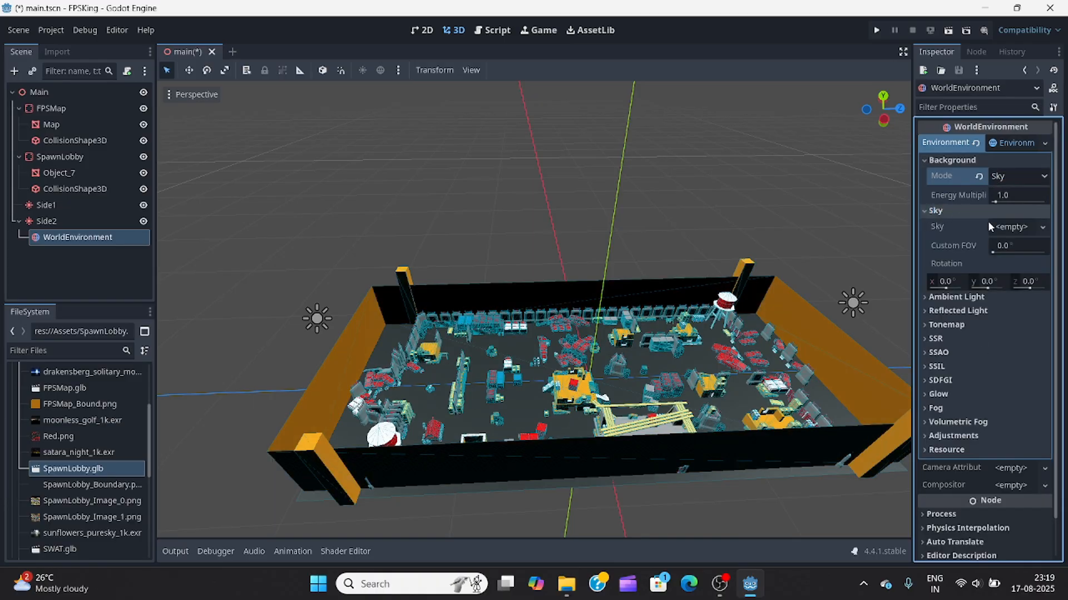
pyautogui.click(1010, 227)
pyautogui.click(1011, 245)
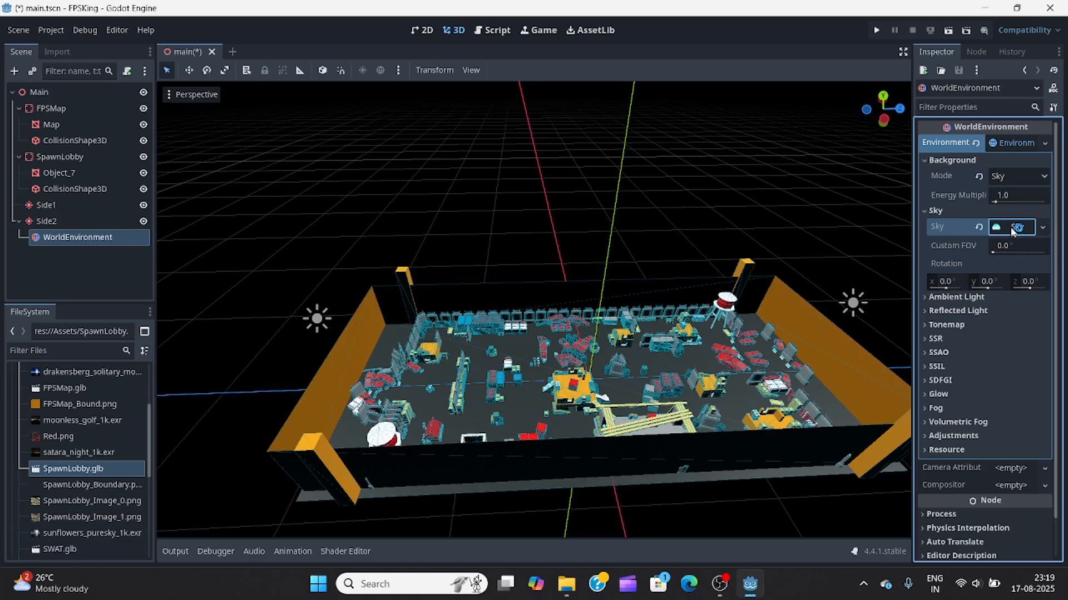
pyautogui.click(1012, 228)
pyautogui.click(1011, 246)
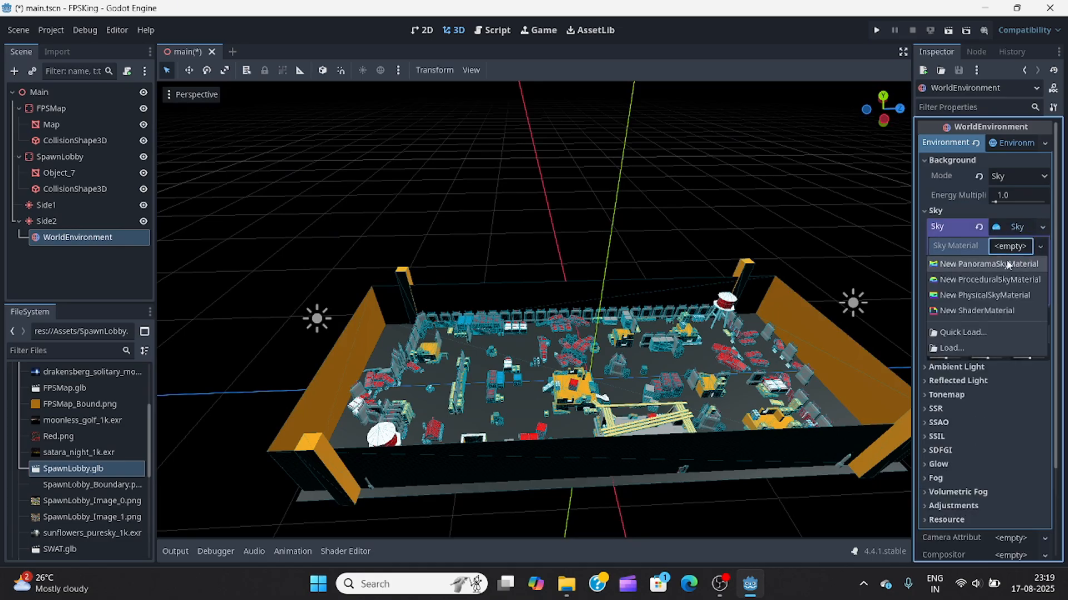
pyautogui.click(1008, 268)
pyautogui.click(1008, 246)
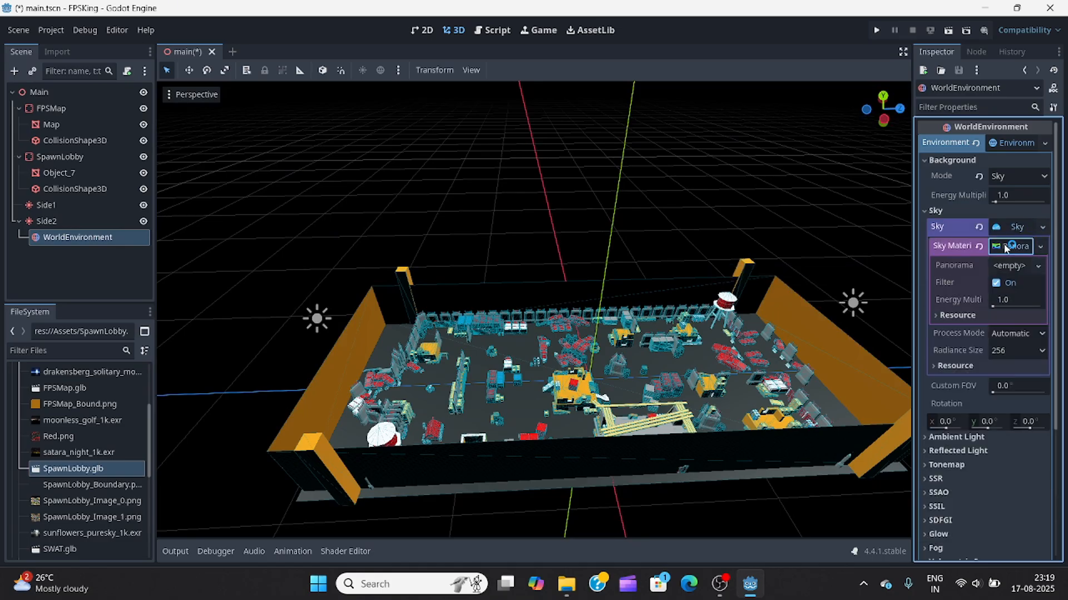
# Load citrus_orchard_puresky_1k.exr from the Assets folder as the sky material's panorama texture
pyautogui.click(1005, 267)
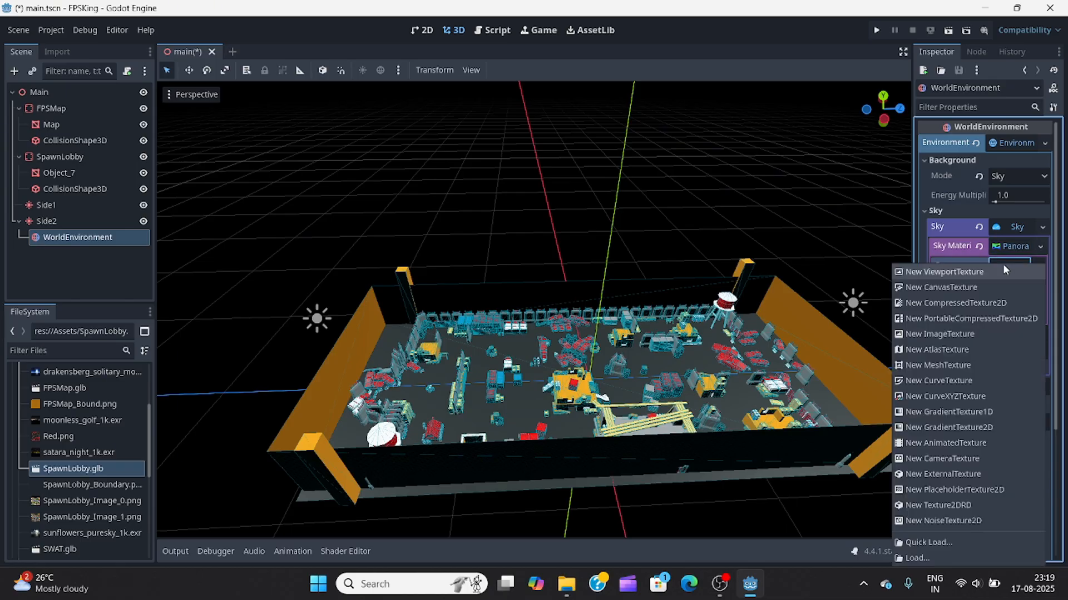
pyautogui.click(932, 551)
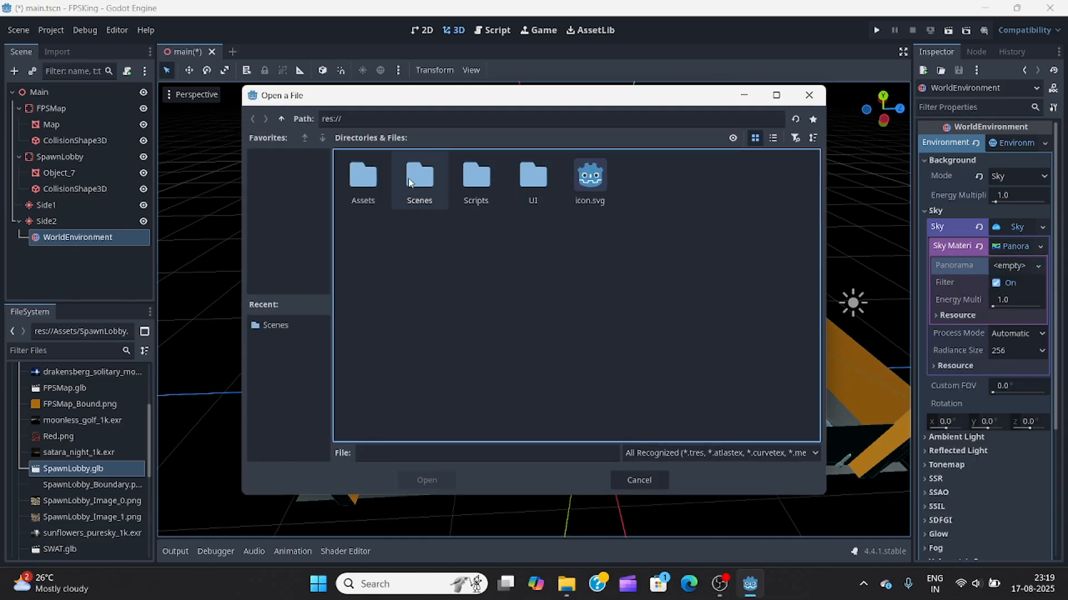
pyautogui.doubleClick(366, 176)
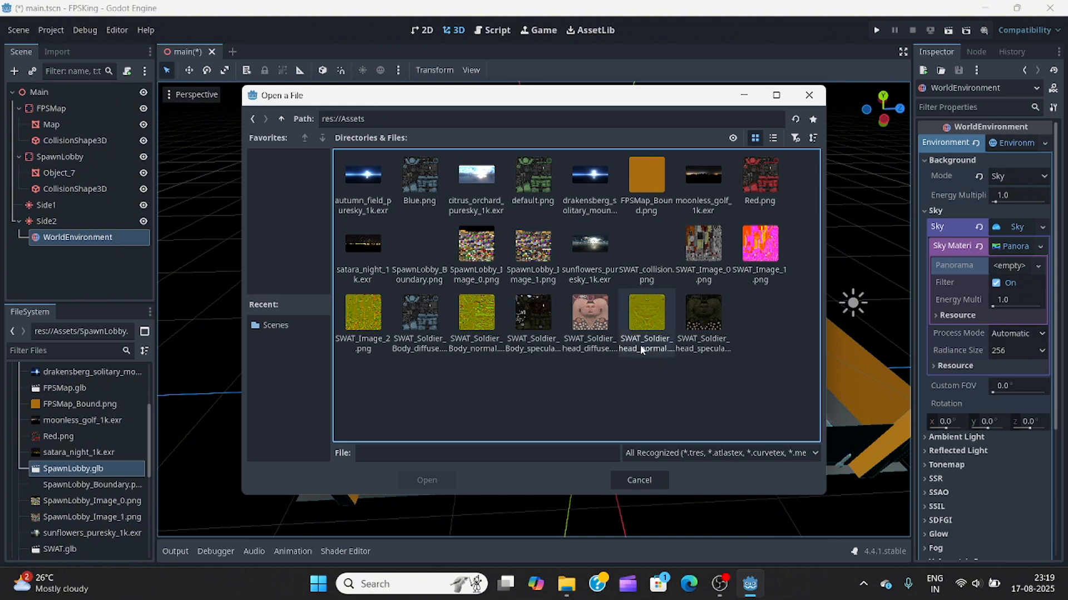
pyautogui.click(473, 179)
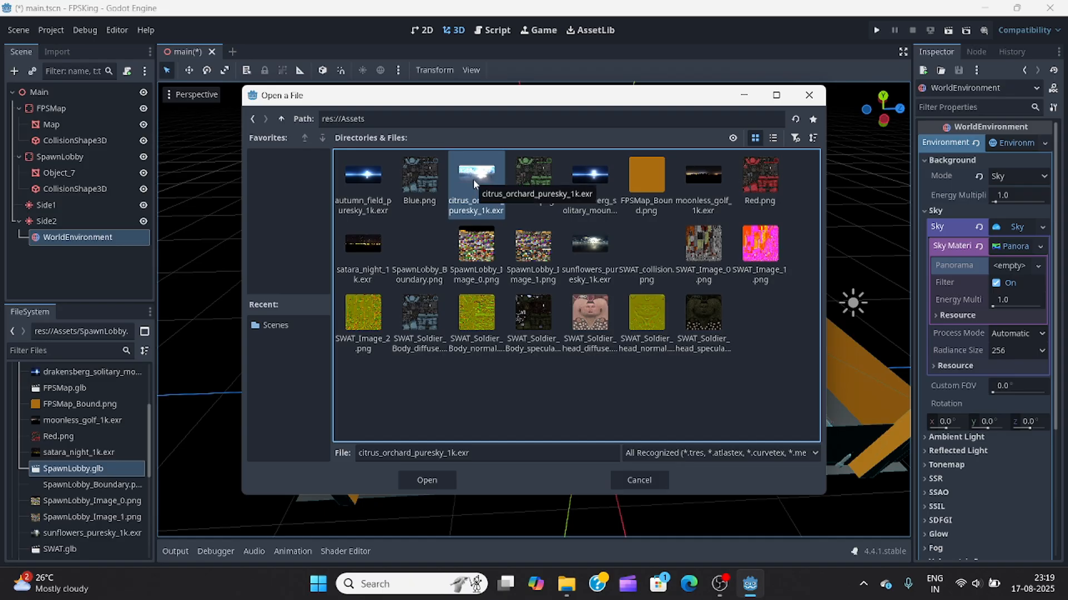
pyautogui.click(431, 478)
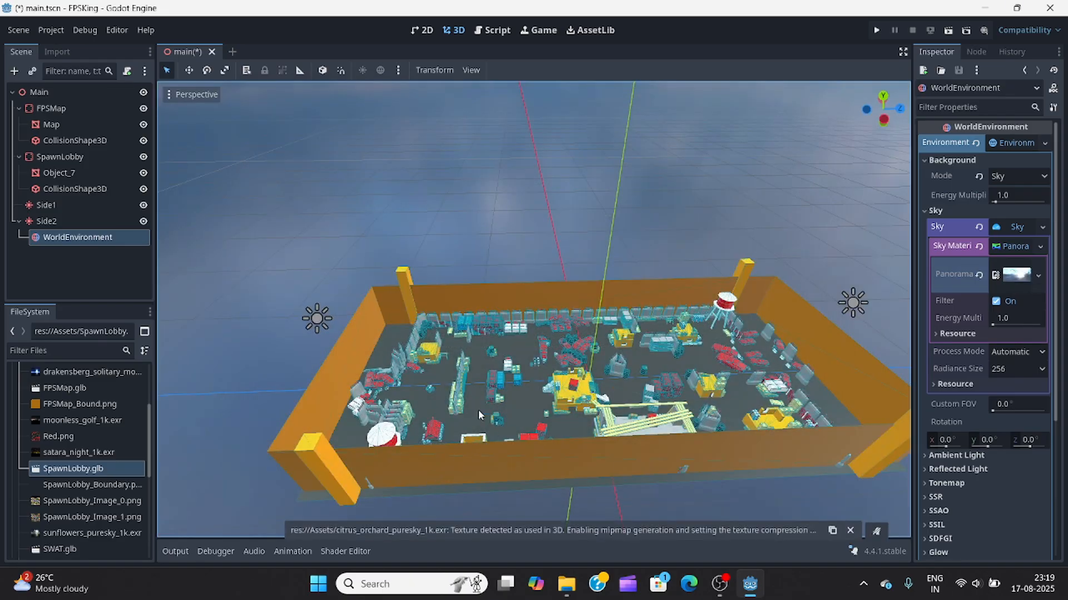
# Examine the panorama sky and its lighting on the FPS map from several angles and distances
pyautogui.moveTo(478, 409); pyautogui.dragTo(664, 377, button='middle')
pyautogui.scroll(5, 595, 370)
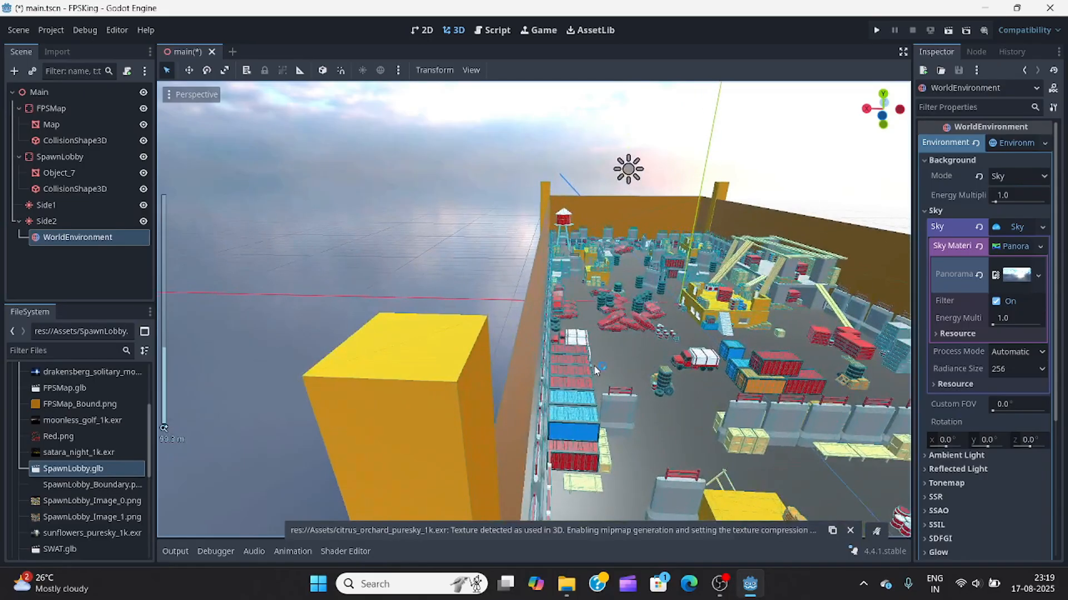
pyautogui.moveTo(595, 367); pyautogui.dragTo(798, 399, button='middle')
pyautogui.scroll(4, 420, 277)
pyautogui.scroll(-6, 420, 277)
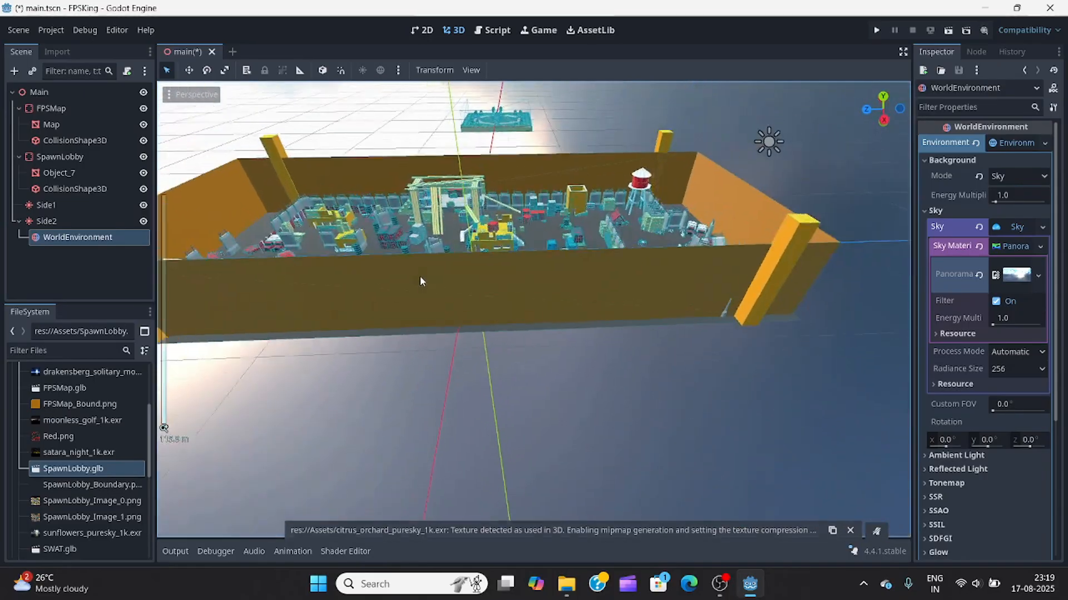
pyautogui.scroll(-3, 420, 281)
pyautogui.moveTo(420, 281); pyautogui.dragTo(514, 328, button='middle')
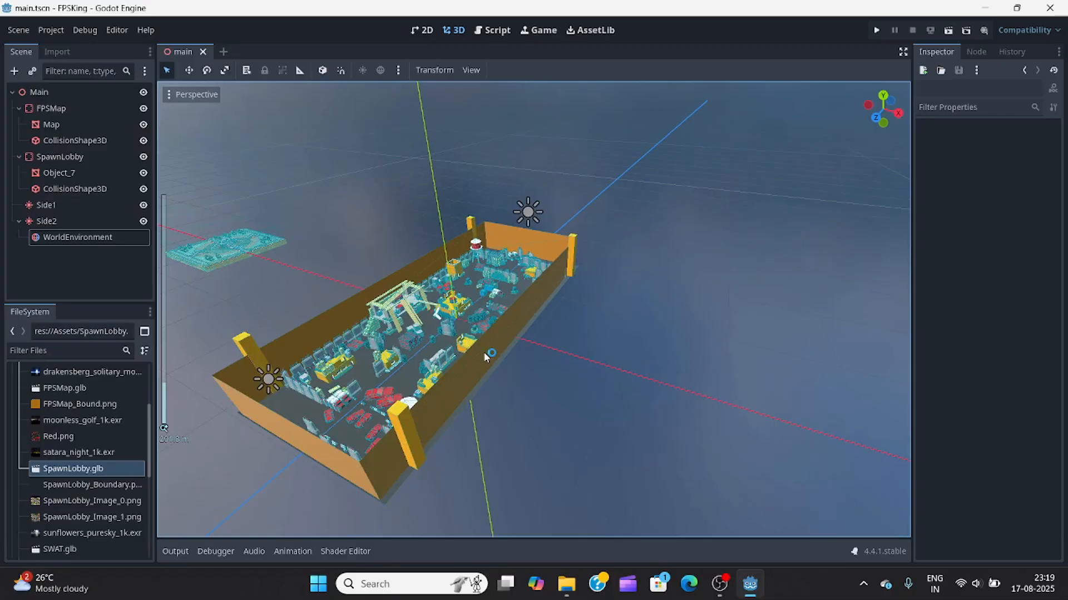
pyautogui.scroll(-3, 484, 352)
pyautogui.moveTo(312, 355); pyautogui.dragTo(590, 365, button='middle')
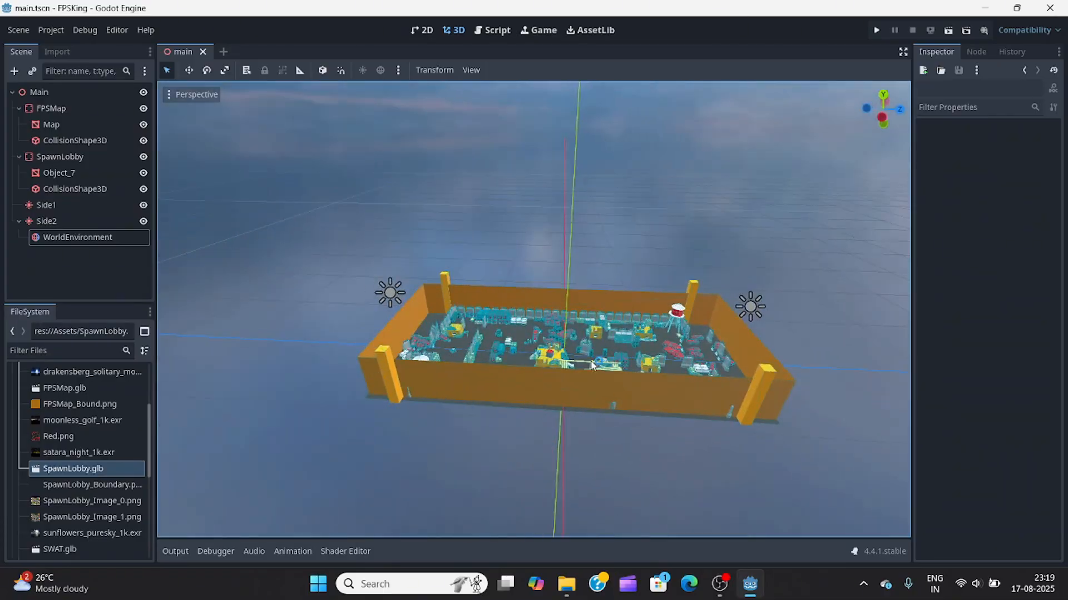
pyautogui.moveTo(571, 372); pyautogui.dragTo(484, 397, button='middle')
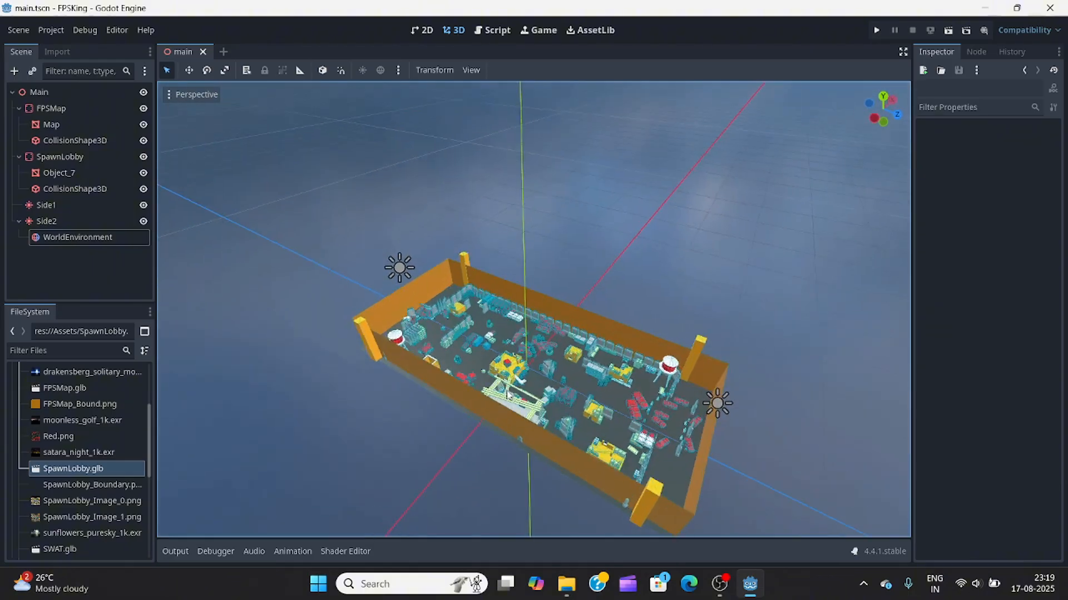
pyautogui.scroll(10, 483, 397)
pyautogui.scroll(-6, 484, 397)
pyautogui.scroll(-1, 485, 396)
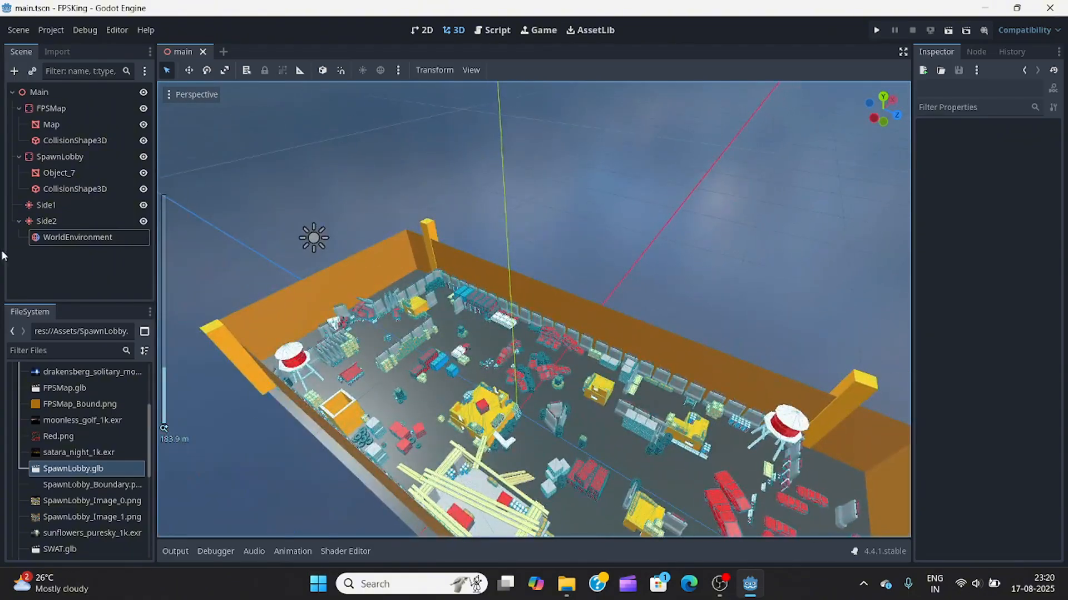
# Add a MultiplayerSpawner node as a child of Main and save the main scene
pyautogui.click(29, 254)
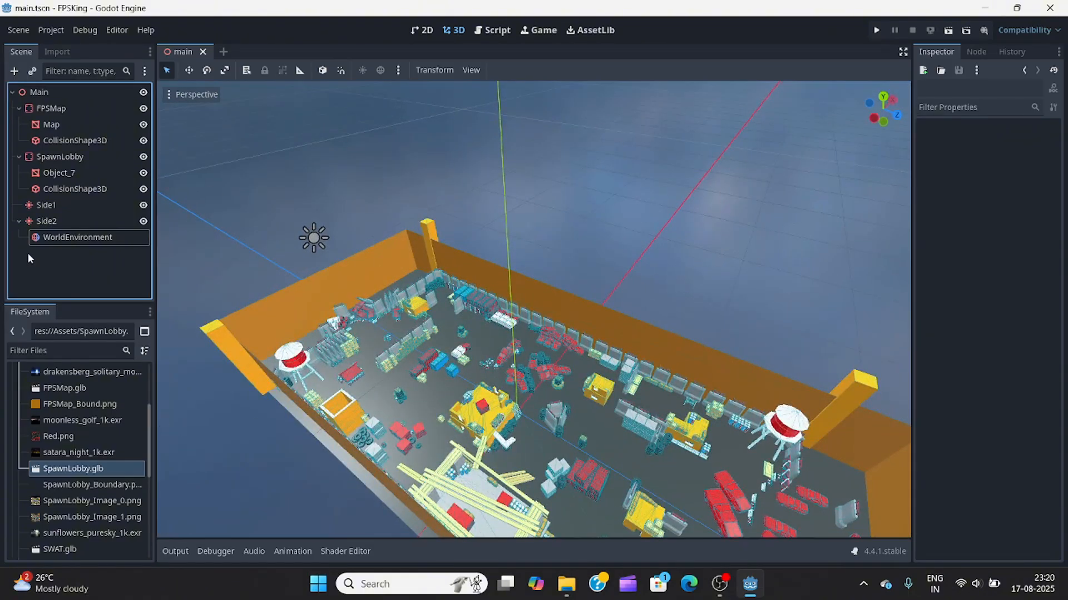
pyautogui.click(33, 94)
pyautogui.click(15, 71)
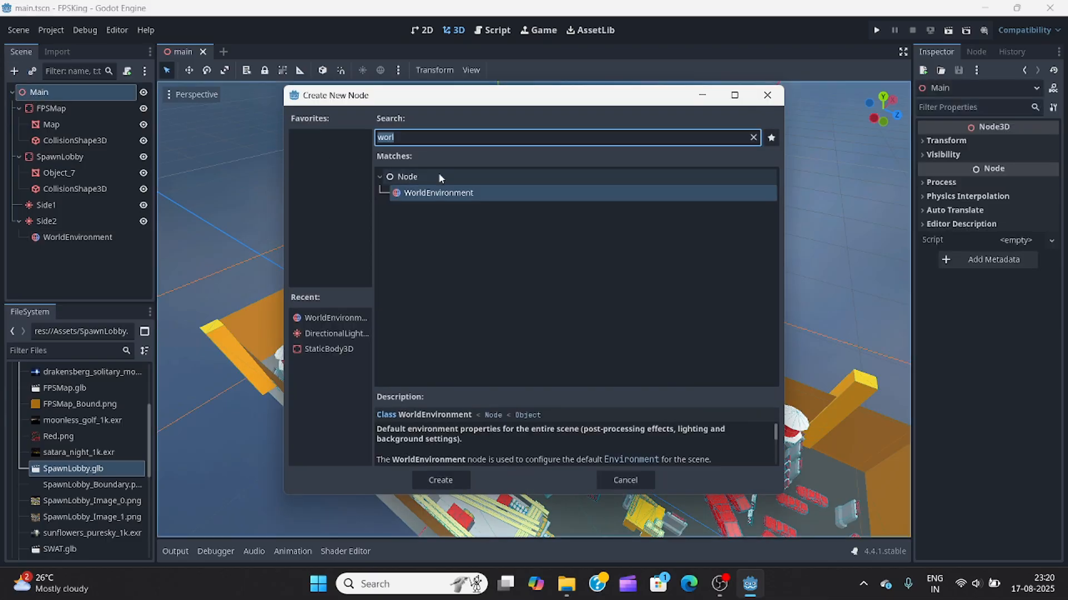
pyautogui.write('Mu')
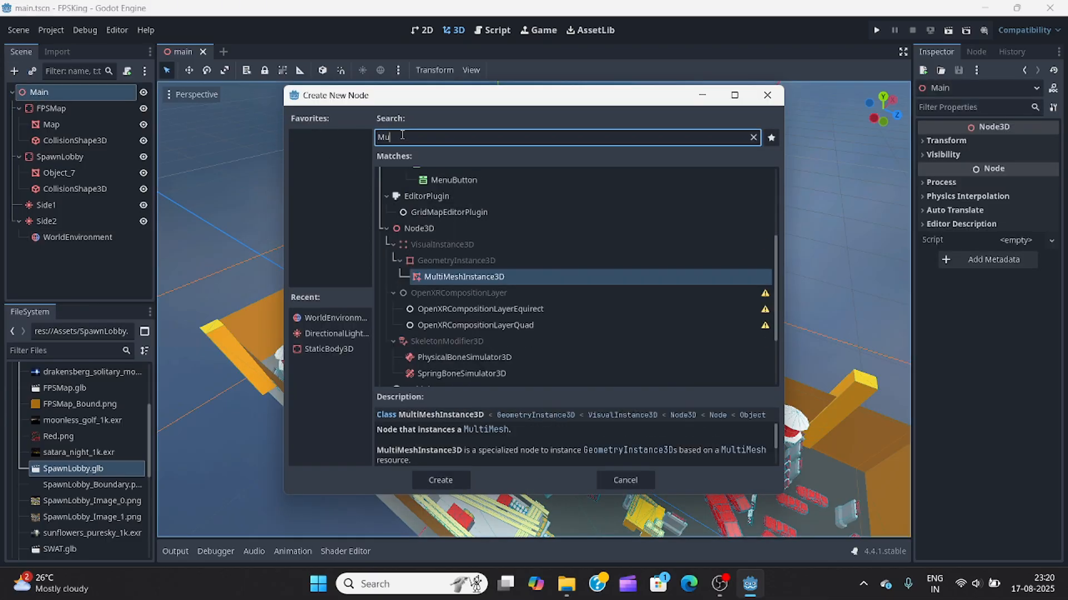
pyautogui.write('ltip')
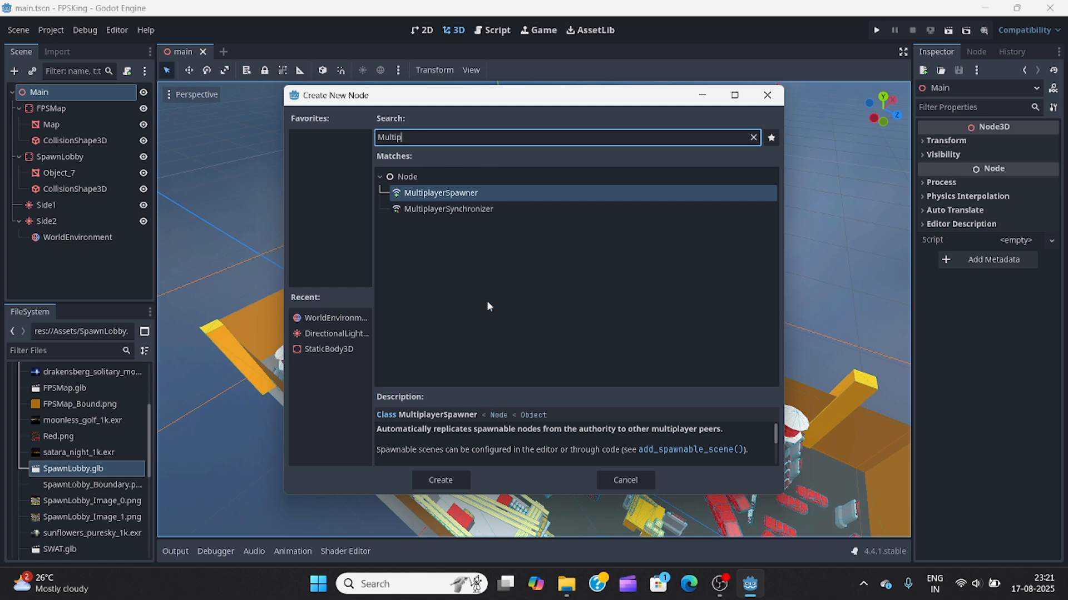
pyautogui.click(442, 480)
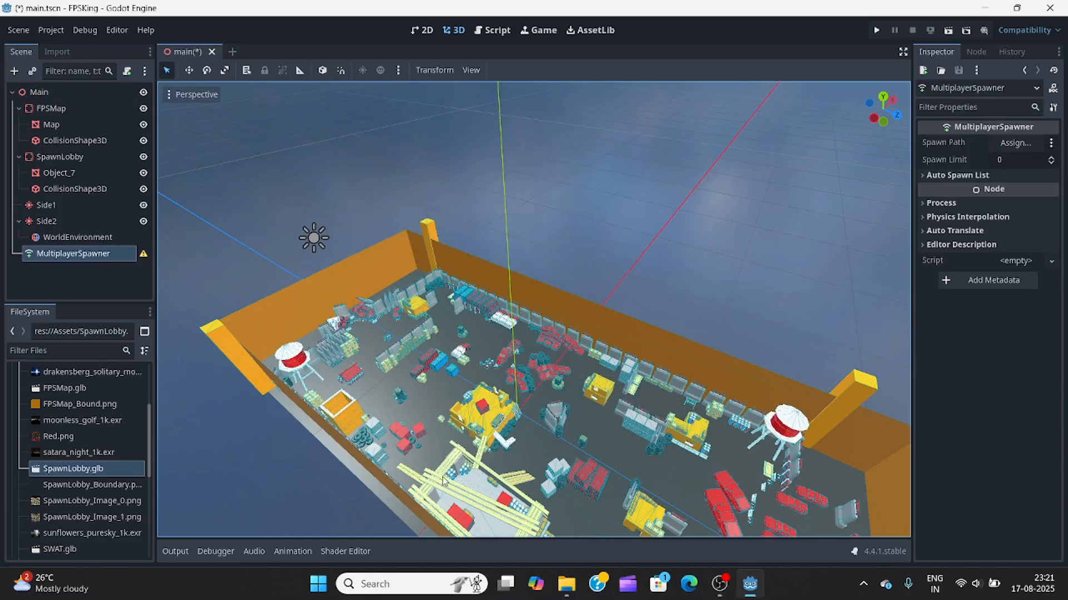
pyautogui.click(98, 272)
pyautogui.click(67, 249)
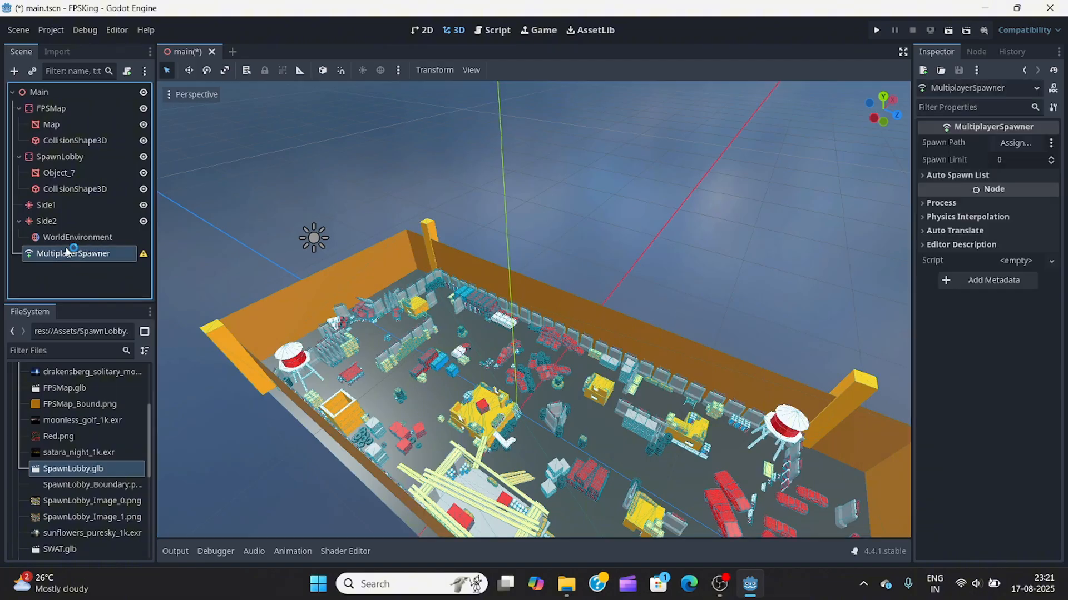
pyautogui.click(73, 285)
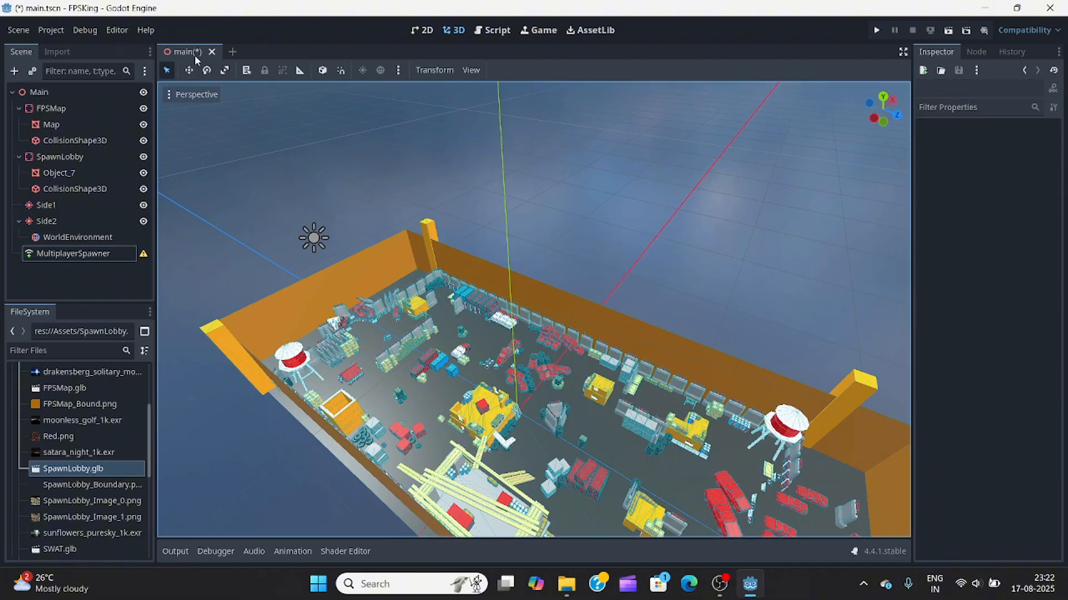
pyautogui.hotkey('ctrl', 's')
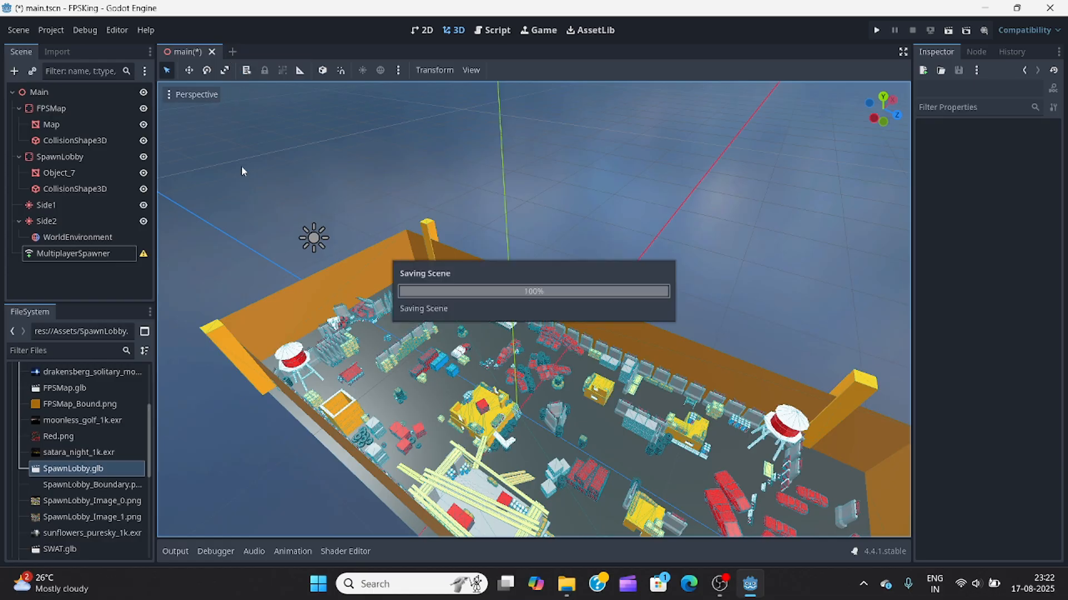
# Create a new scene with a CharacterBody3D as its root node
pyautogui.click(233, 51)
pyautogui.click(63, 171)
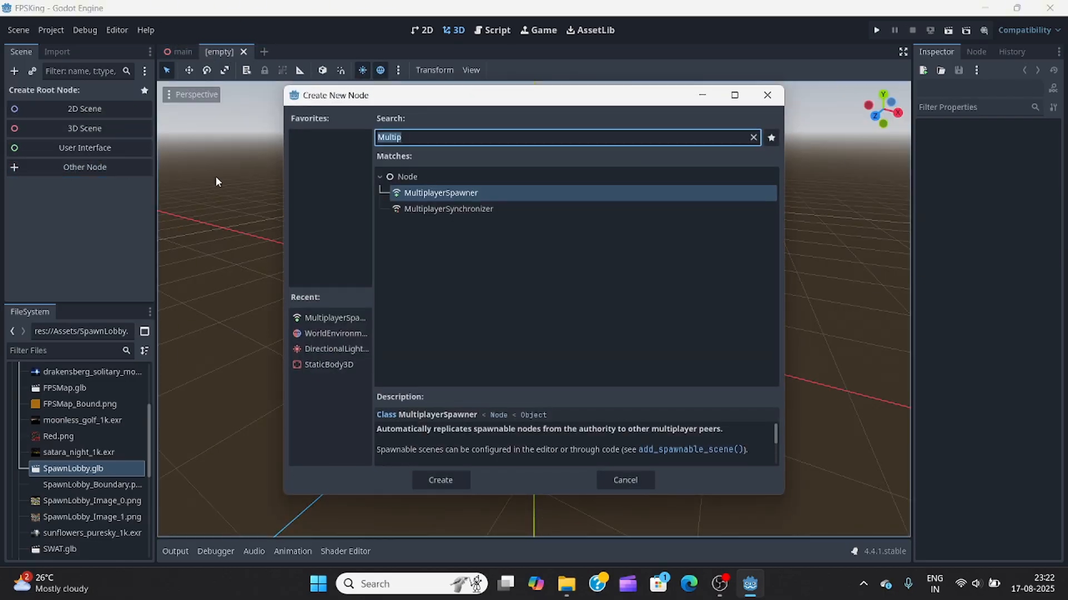
pyautogui.write('chara')
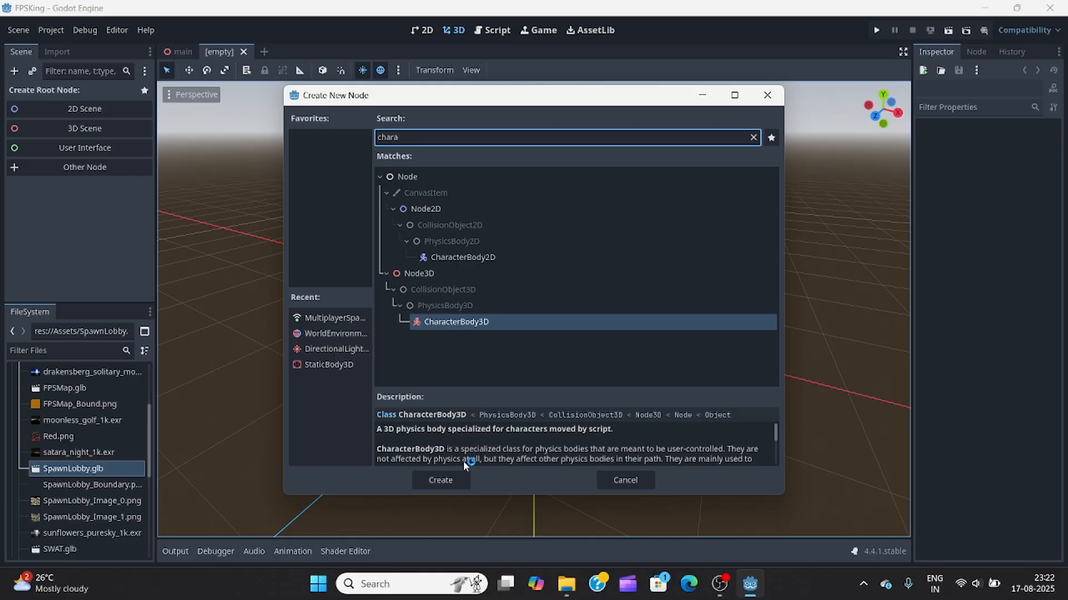
pyautogui.click(452, 482)
# Rename the CharacterBody3D root node to Player and save the scene as player.tscn
pyautogui.click(86, 95)
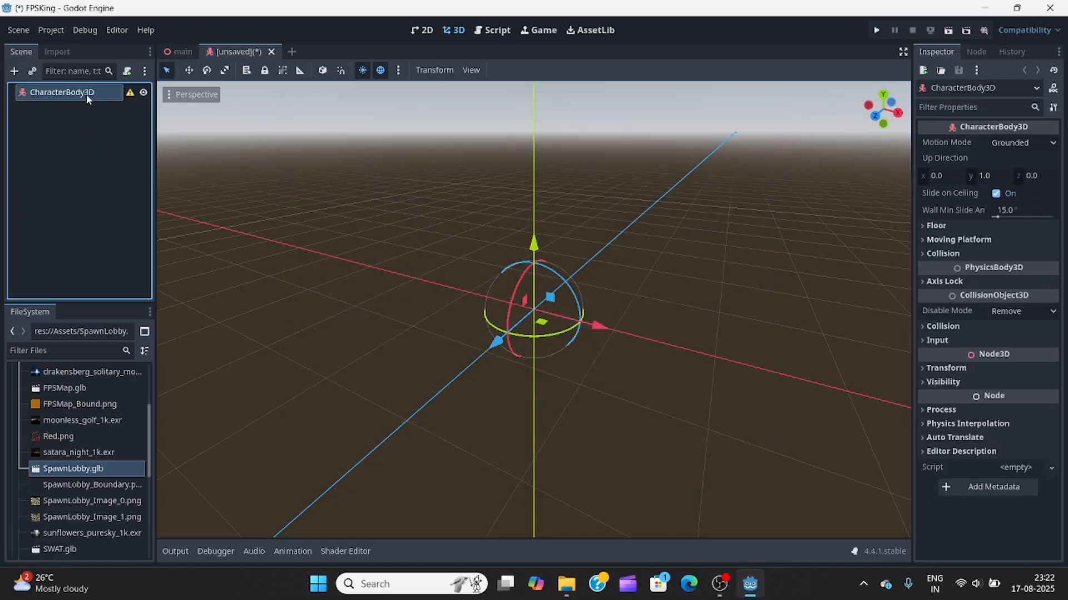
pyautogui.write('Player')
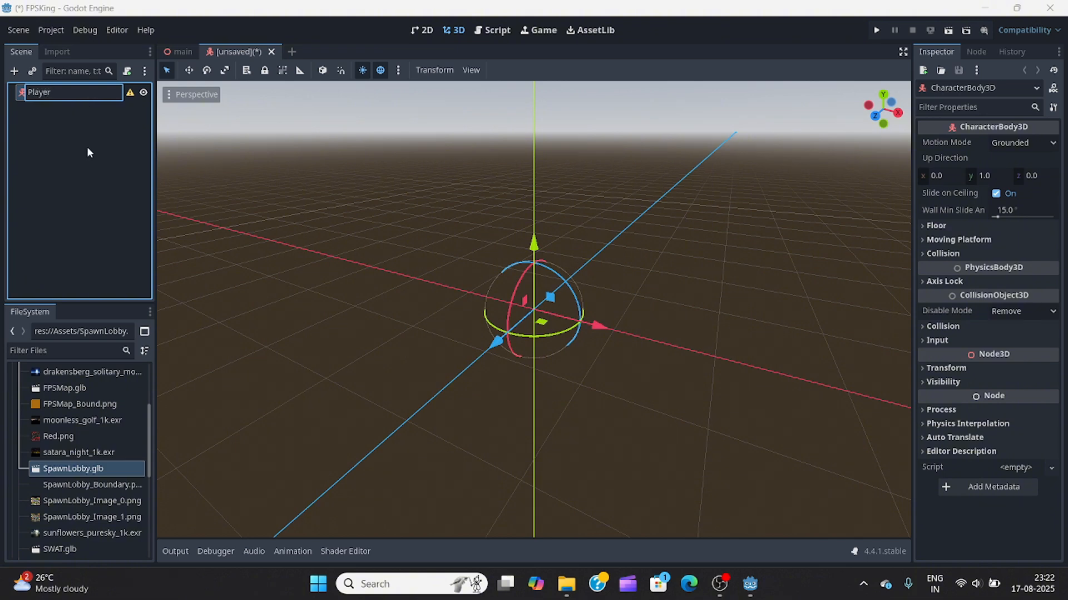
pyautogui.press('Return')
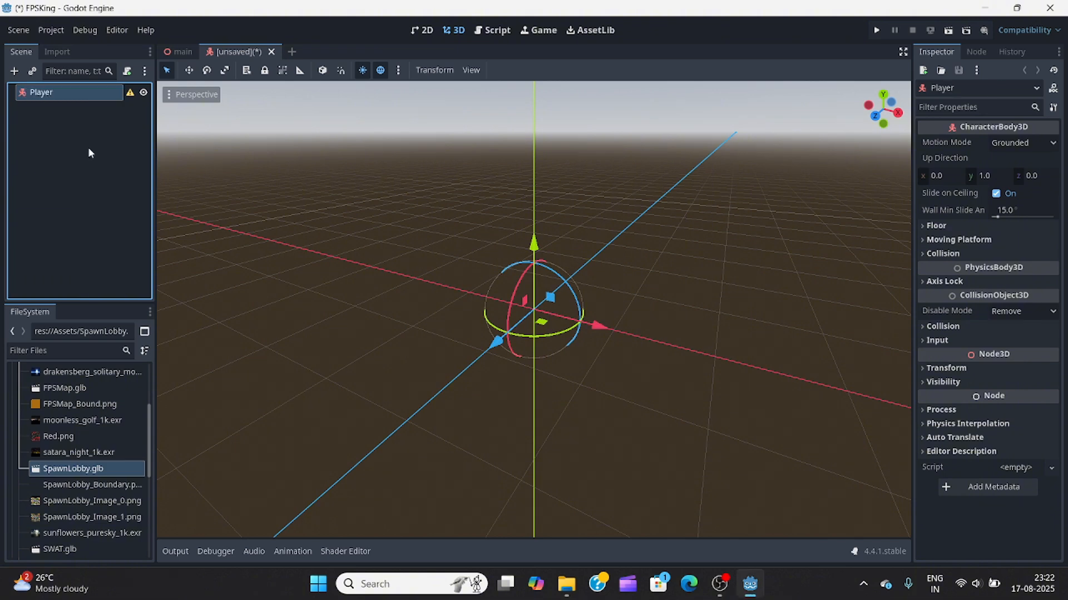
pyautogui.hotkey('ctrl', 's')
pyautogui.click(426, 476)
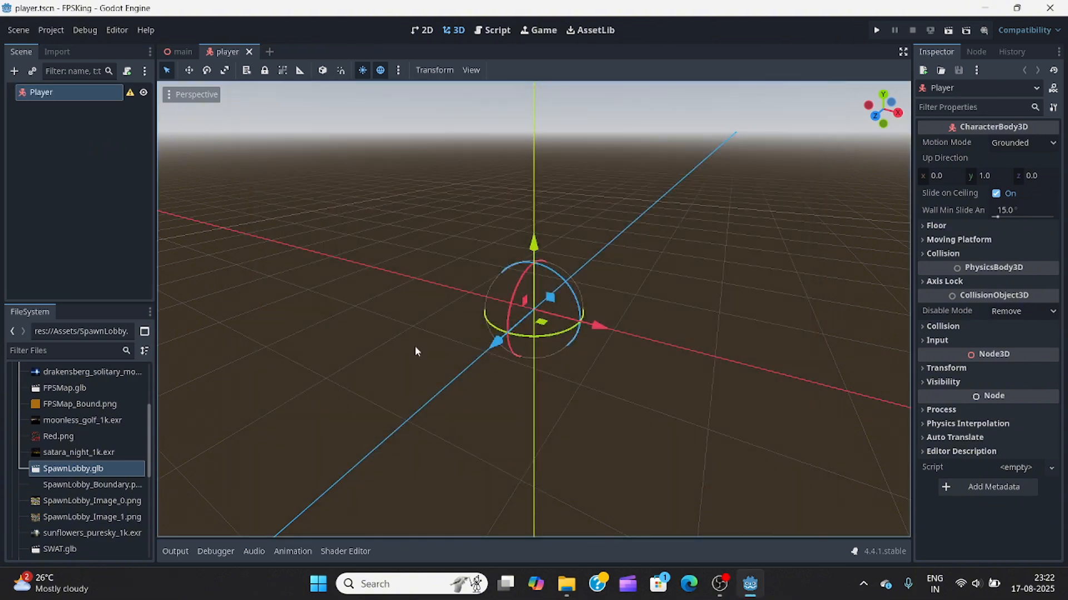
# Return to the main scene and add a Node3D as a child of Main
pyautogui.click(174, 51)
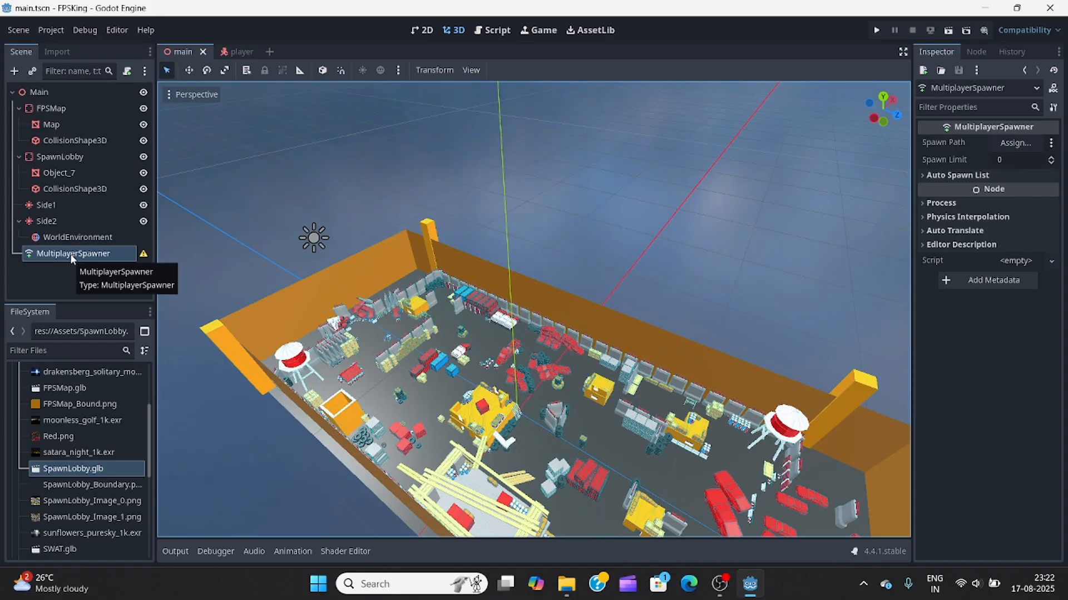
pyautogui.click(1003, 142)
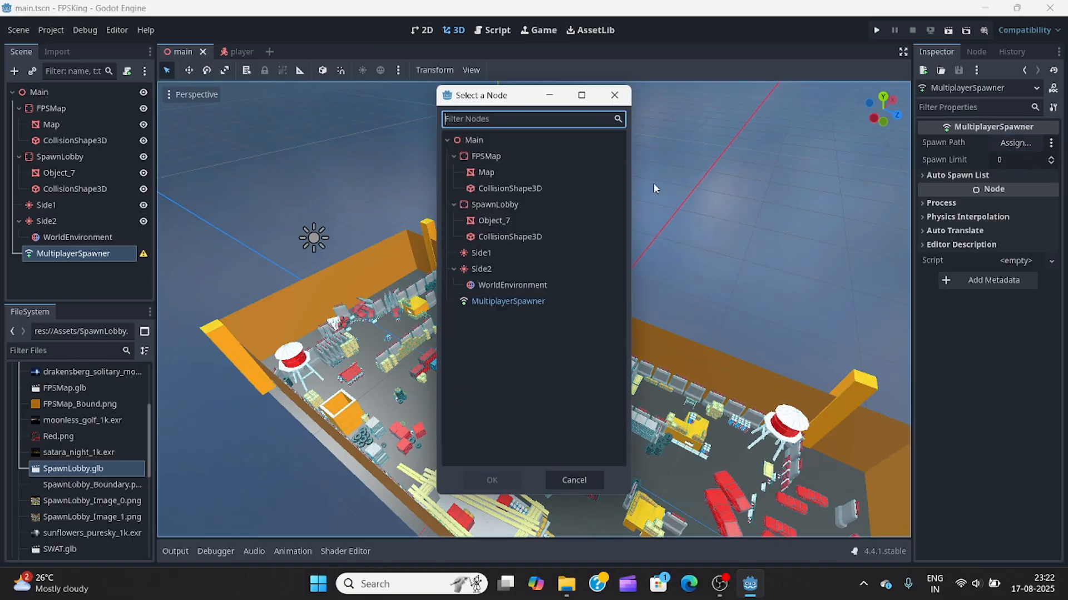
pyautogui.press('Escape')
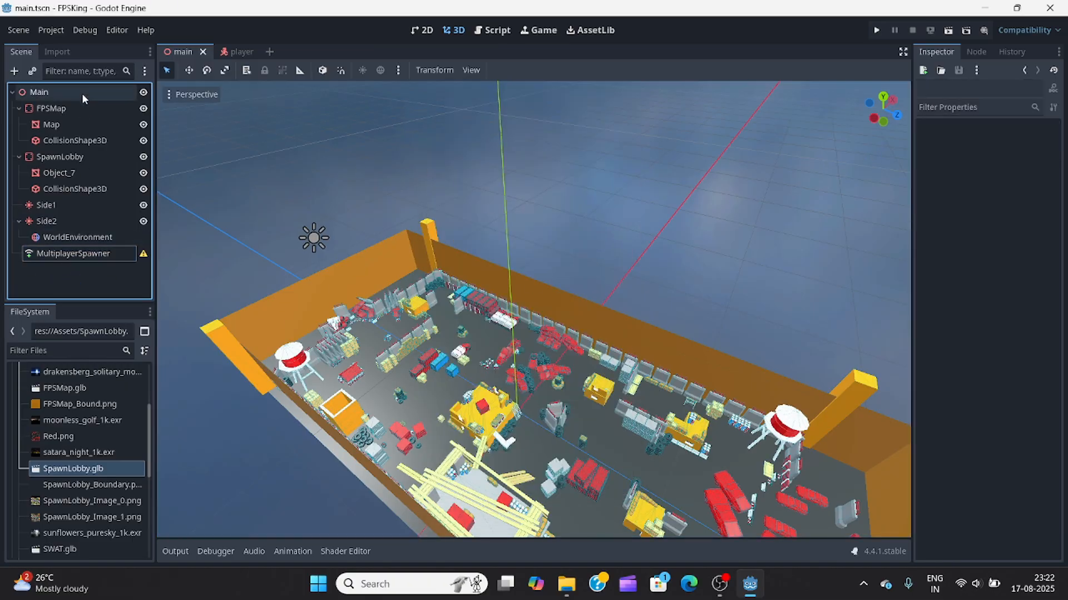
pyautogui.click(72, 90)
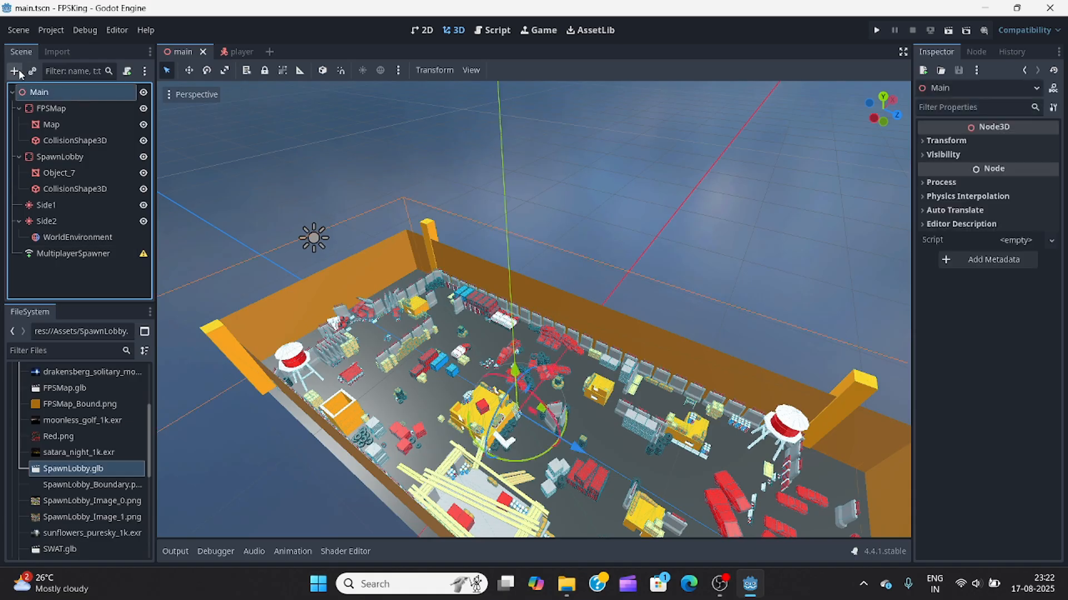
pyautogui.click(16, 71)
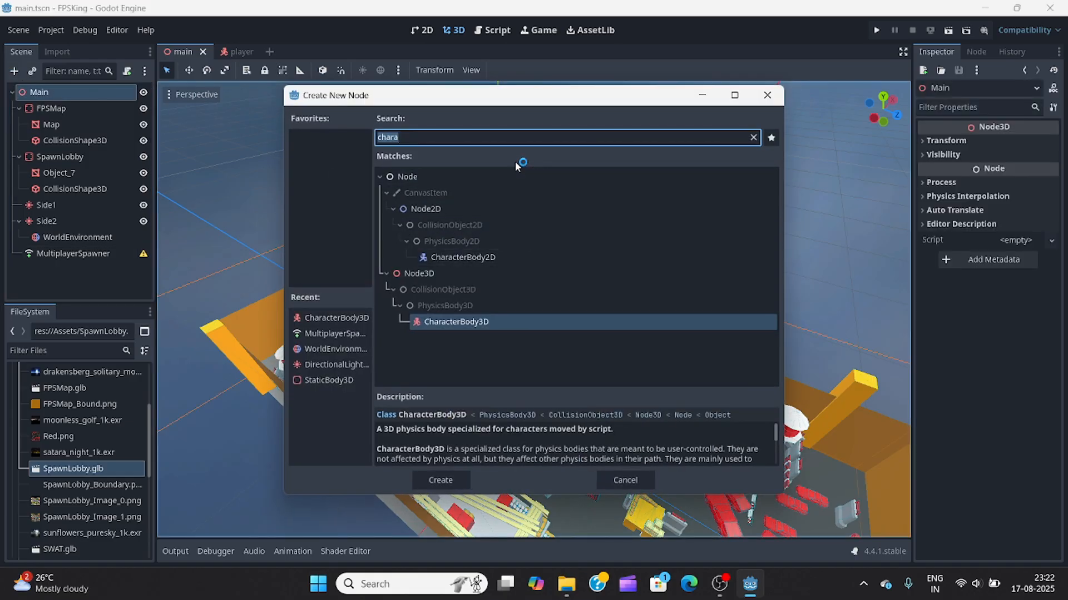
pyautogui.write('node')
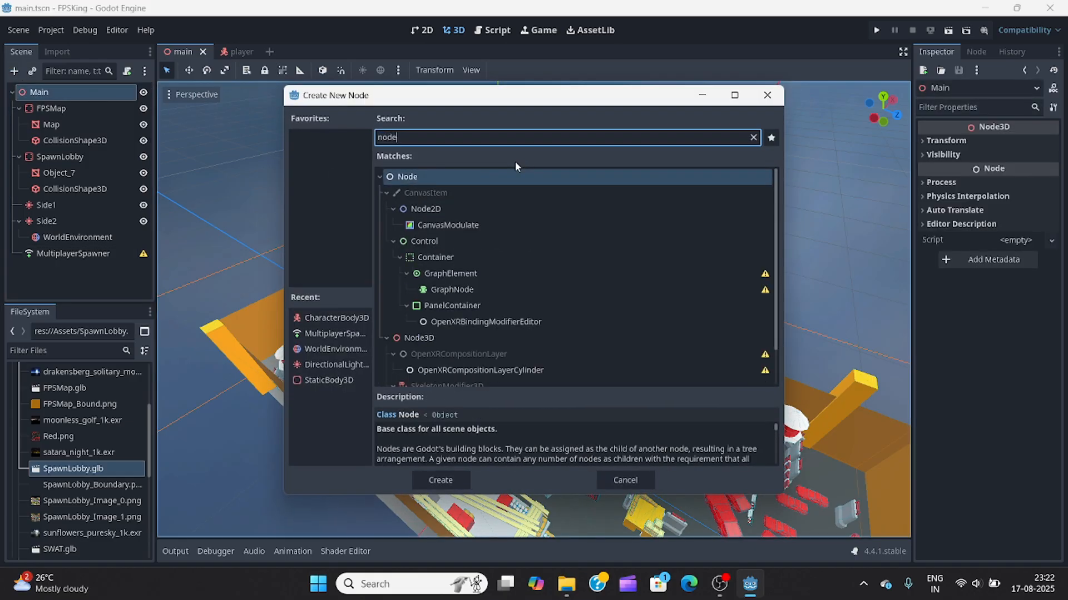
pyautogui.click(473, 339)
pyautogui.click(440, 480)
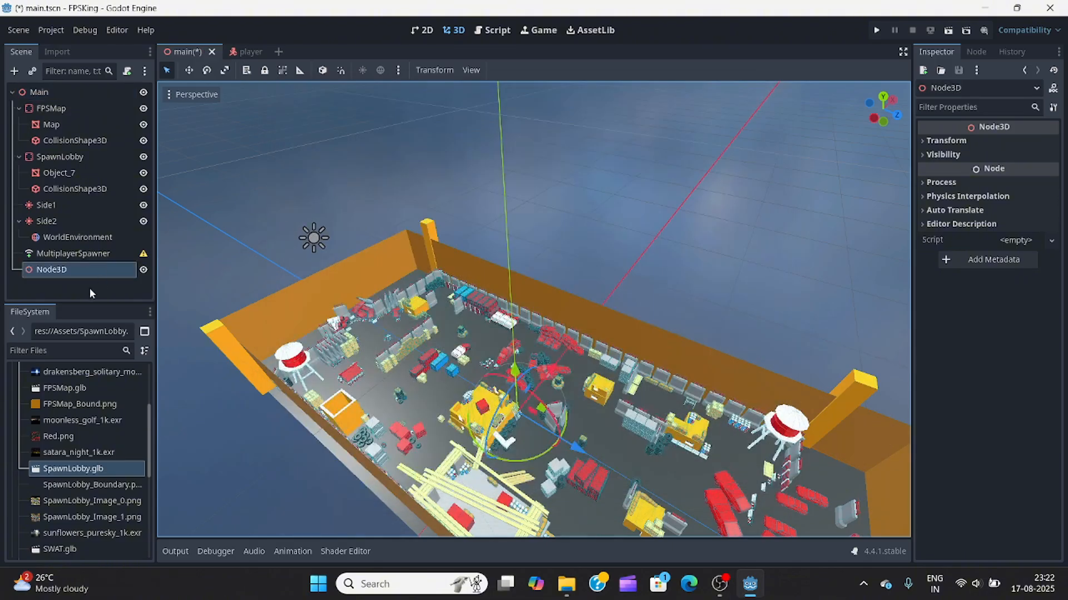
# Rename the new Node3D under Main to SpawnPlayer
pyautogui.doubleClick(58, 271)
pyautogui.write('SpawnPlayer')
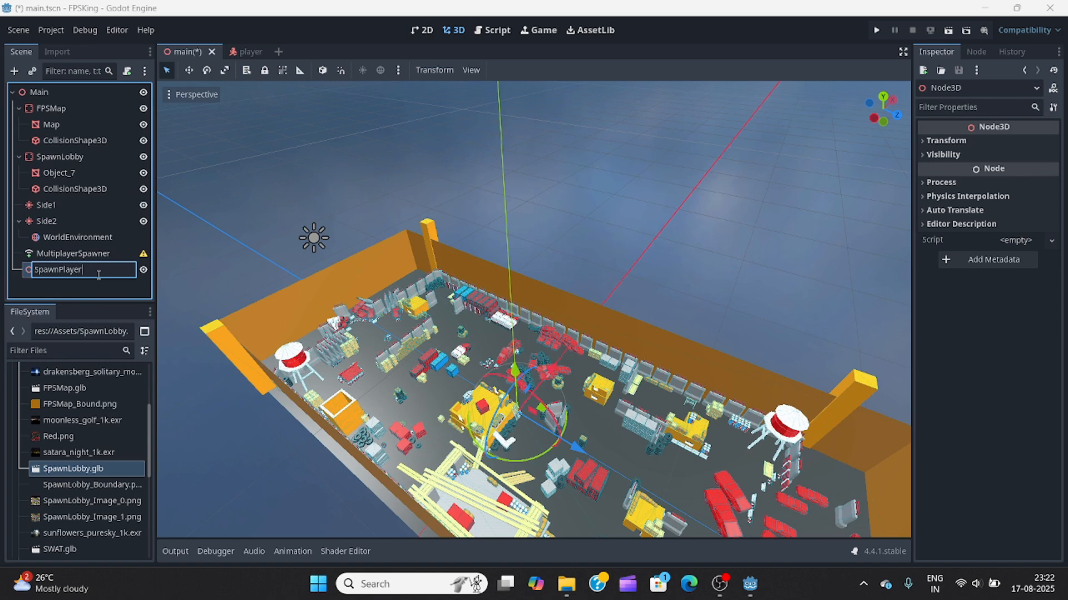
pyautogui.press('Return')
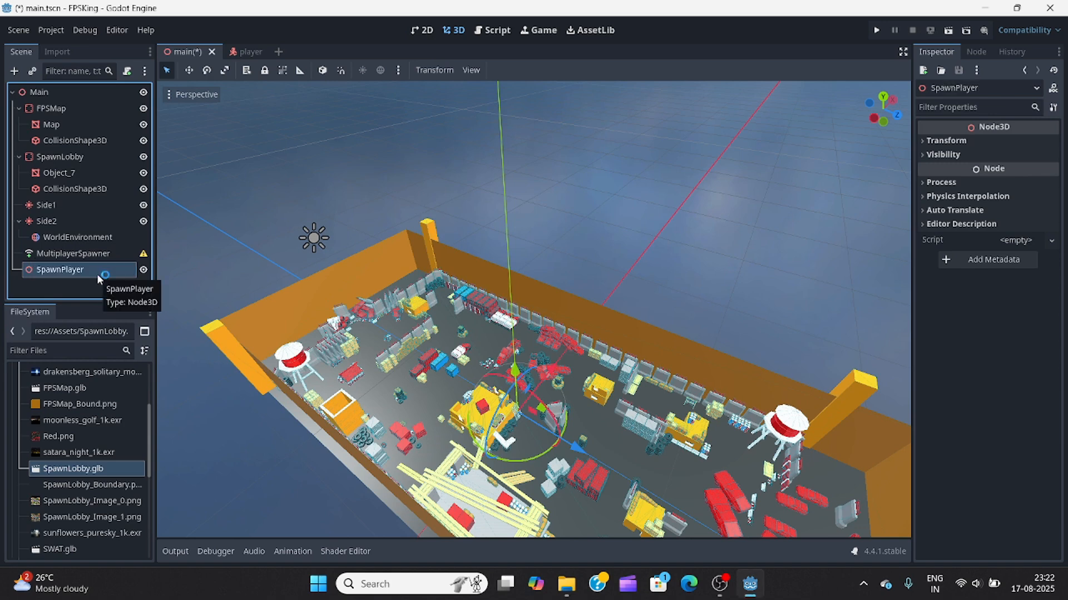
# Set the MultiplayerSpawner's Spawn Path to the SpawnPlayer node
pyautogui.click(49, 255)
pyautogui.click(1018, 143)
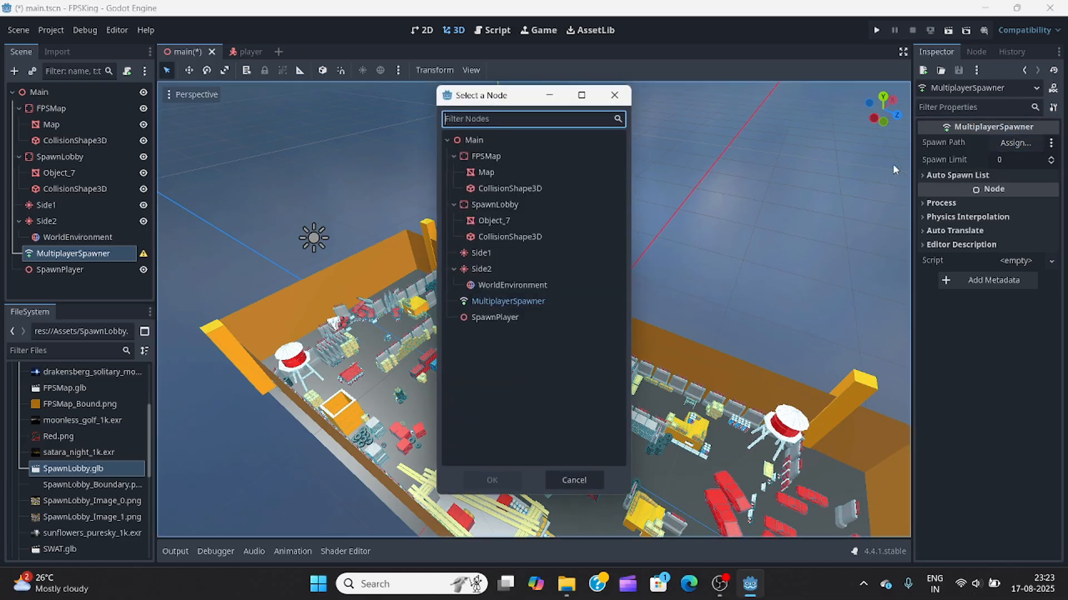
pyautogui.click(521, 317)
pyautogui.click(498, 481)
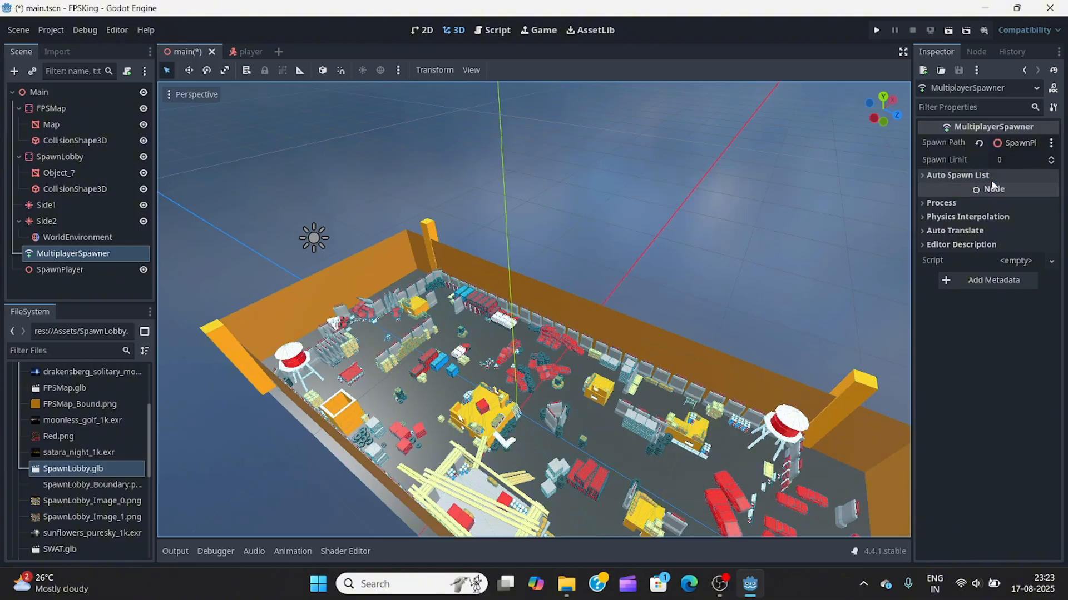
# Add player.tscn from the Scenes folder to the MultiplayerSpawner's Auto Spawn List and save the main scene
pyautogui.click(923, 176)
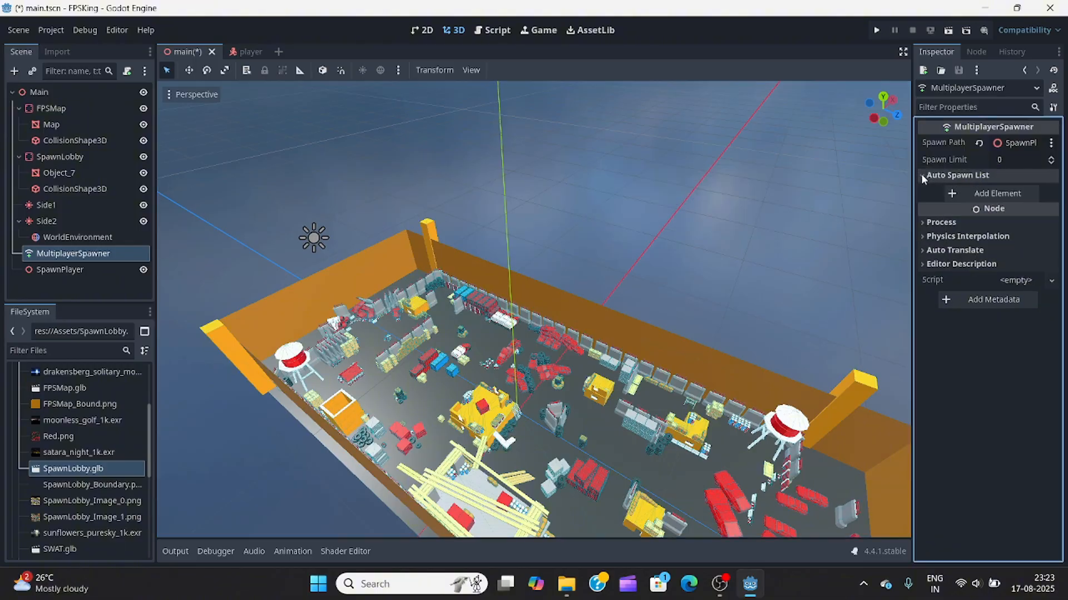
pyautogui.click(990, 195)
pyautogui.click(1028, 193)
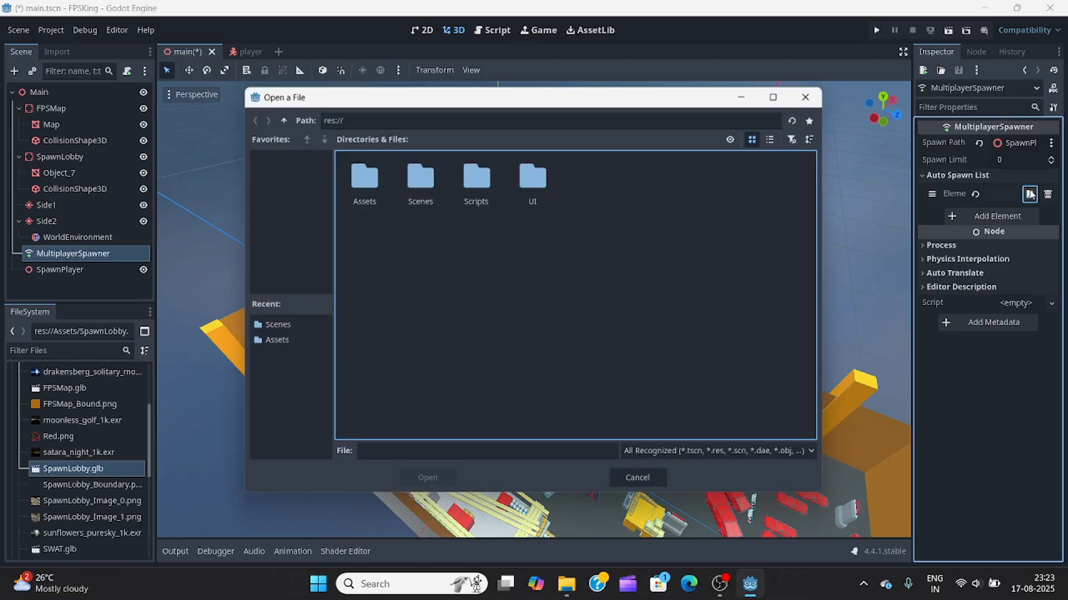
pyautogui.doubleClick(418, 178)
pyautogui.click(414, 179)
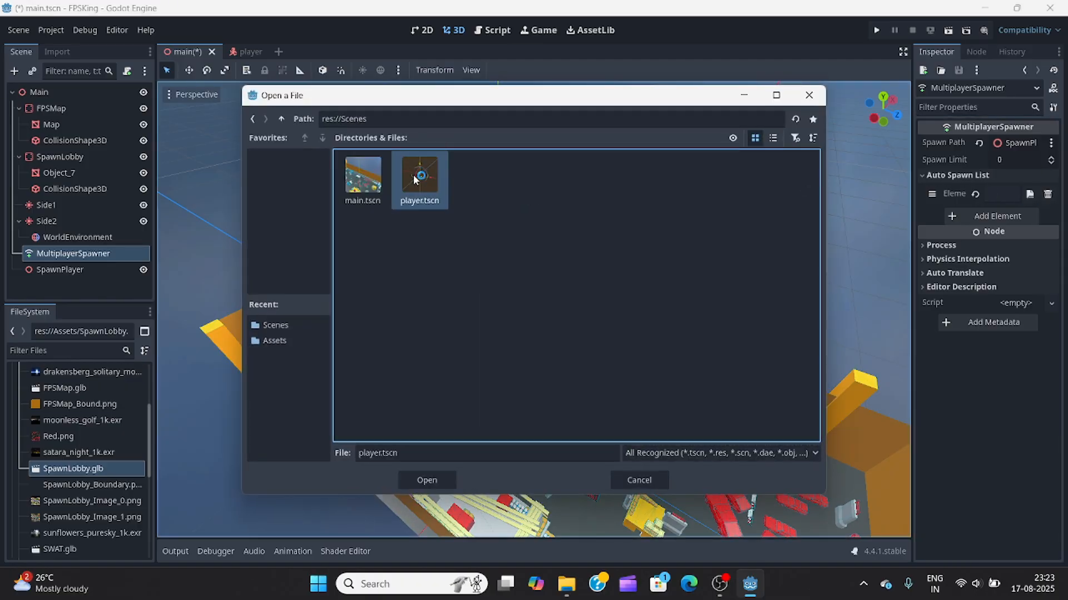
pyautogui.click(427, 480)
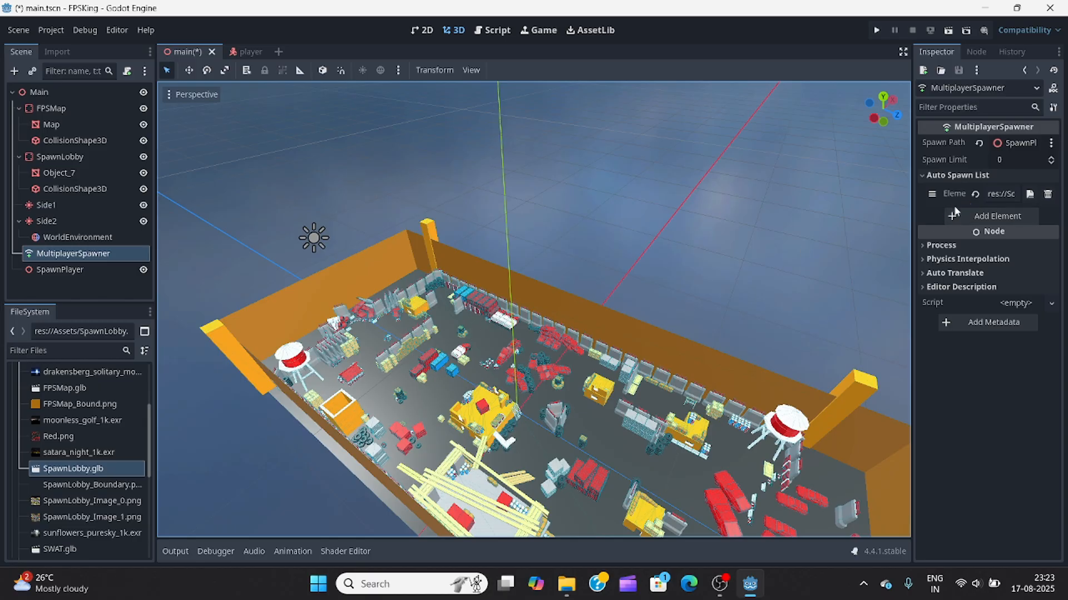
pyautogui.scroll(-5, 383, 283)
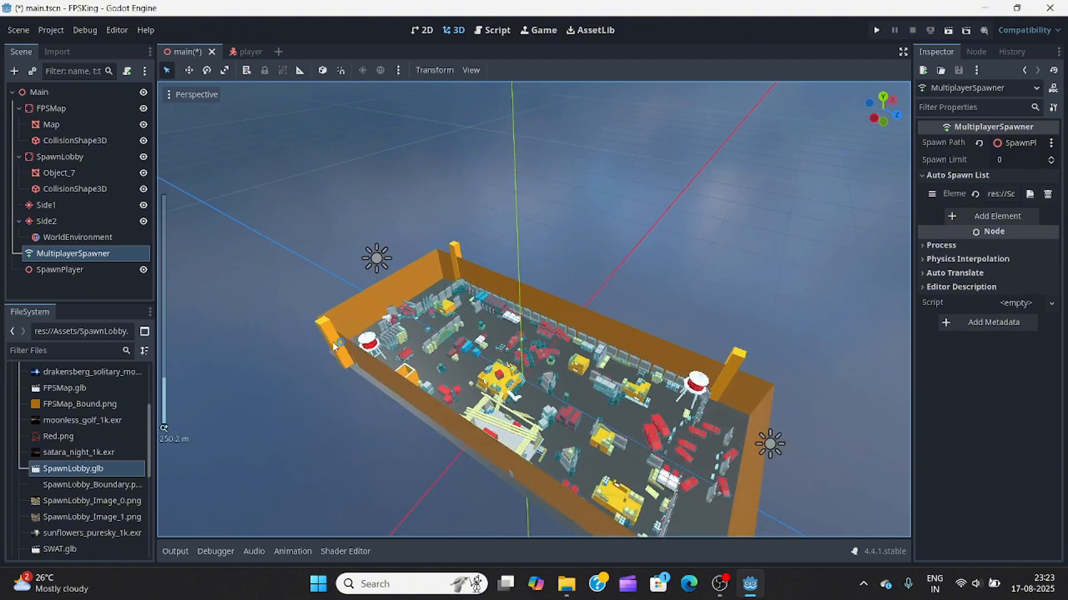
pyautogui.moveTo(338, 345); pyautogui.dragTo(488, 331, button='middle')
pyautogui.scroll(9, 364, 346)
pyautogui.scroll(-5, 459, 306)
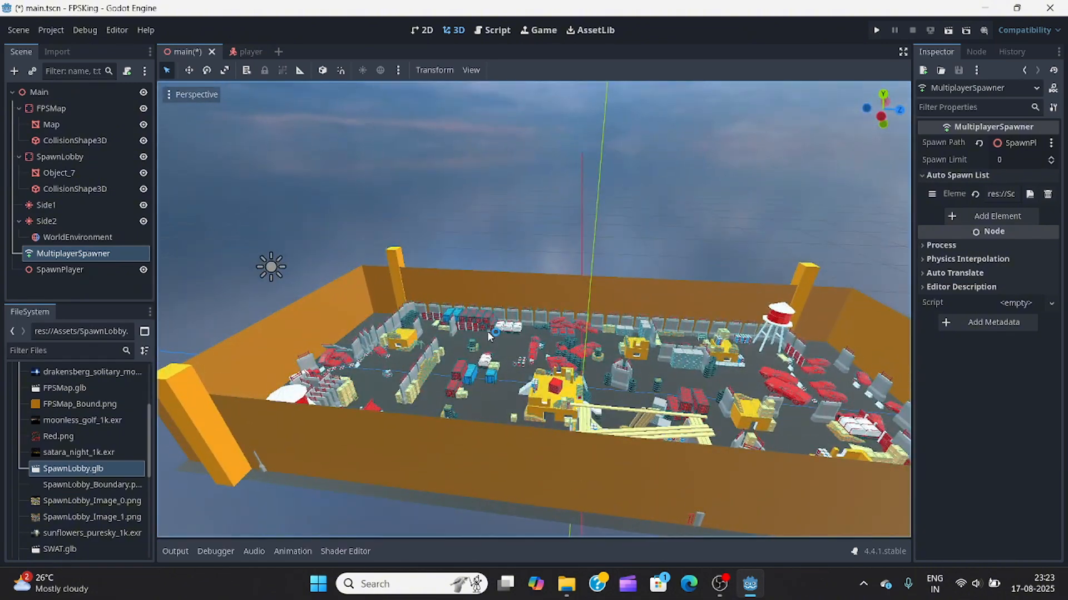
pyautogui.hotkey('ctrl', 's')
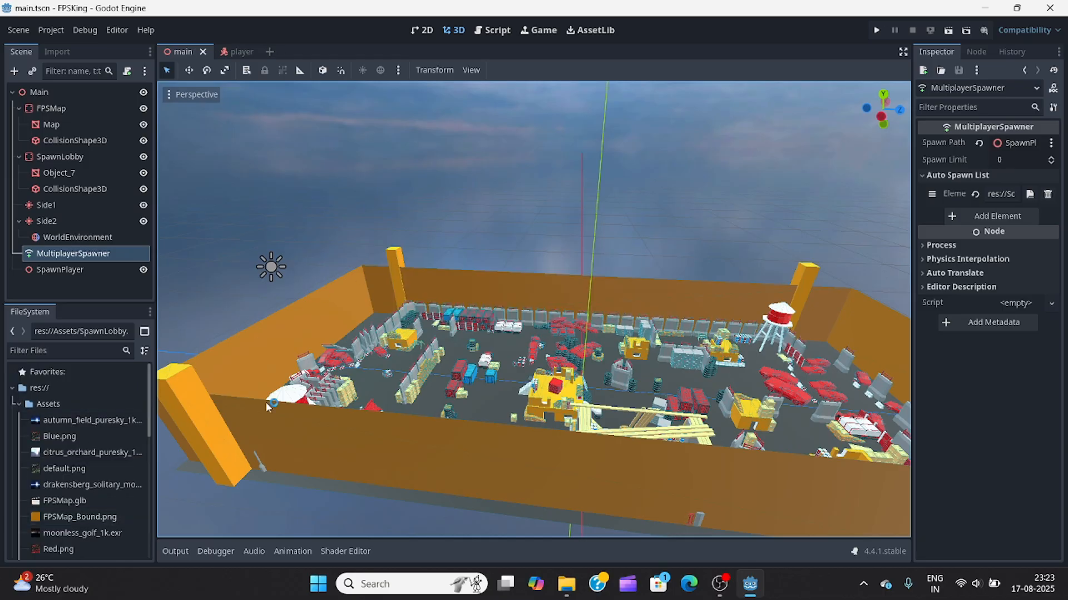
# Place the SWAT.glb model at the origin of the player scene under Player and make the instance local
pyautogui.click(239, 52)
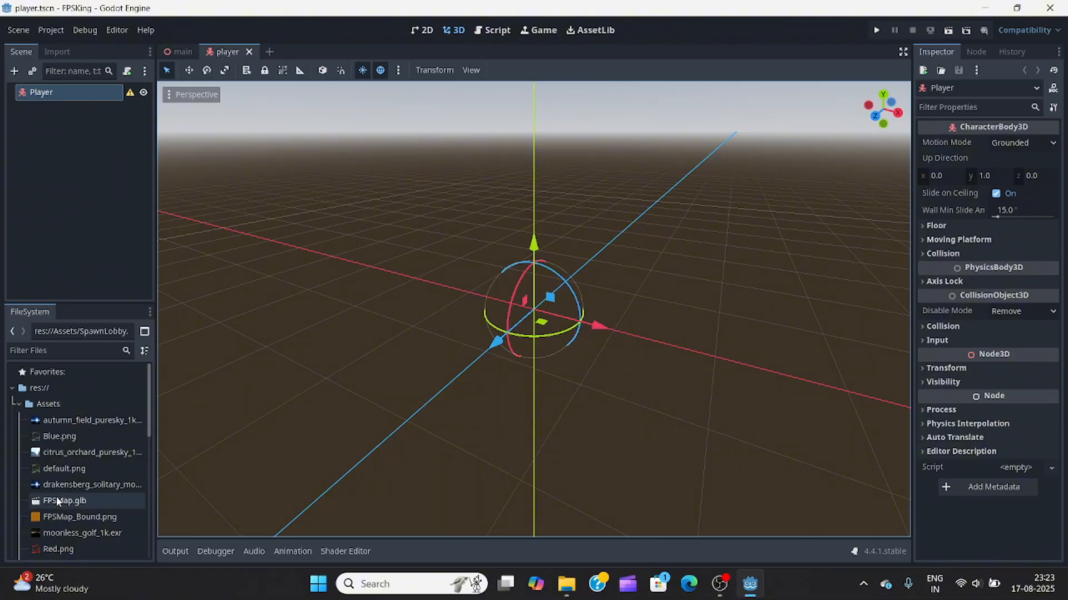
pyautogui.scroll(-3, 58, 496)
pyautogui.scroll(-3, 54, 487)
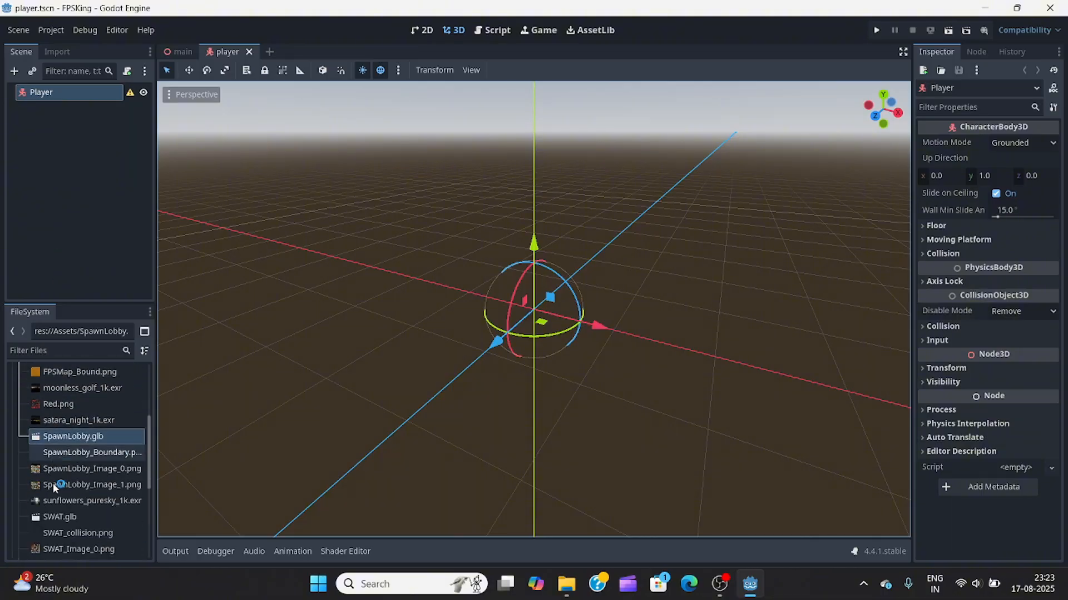
pyautogui.click(56, 517)
pyautogui.moveTo(55, 517); pyautogui.dragTo(537, 315)
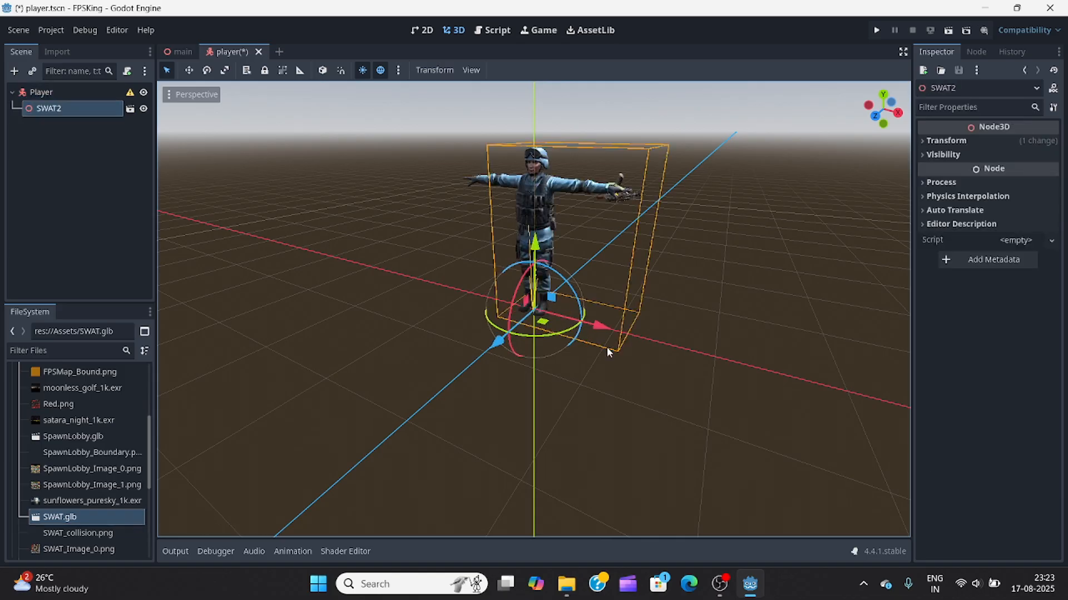
pyautogui.rightClick(54, 108)
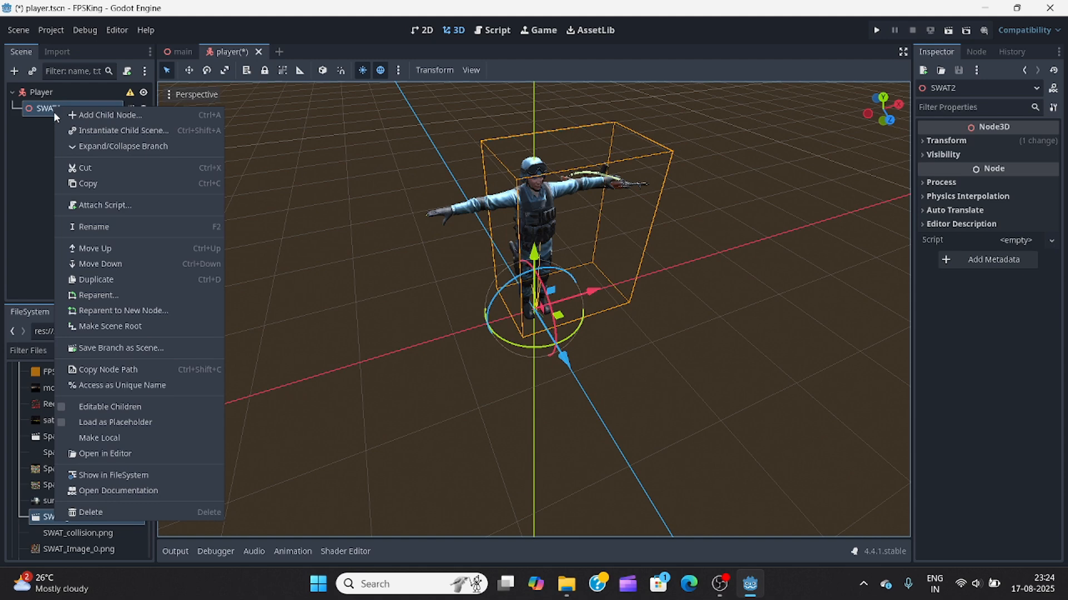
pyautogui.click(95, 438)
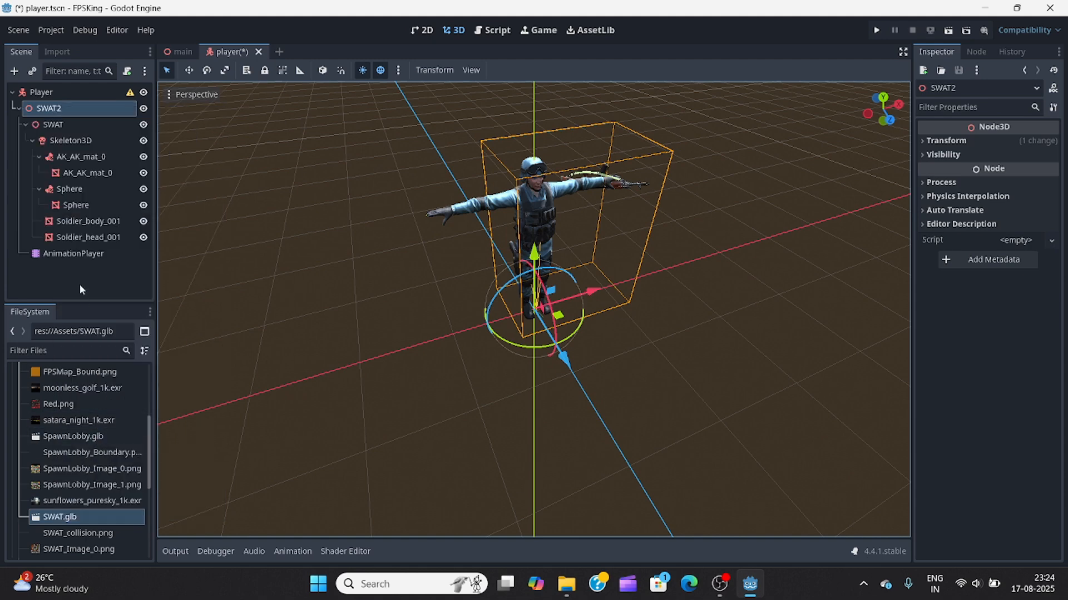
# Move the AnimationPlayer out of SWAT2 to be a direct child of Player and save the player scene
pyautogui.click(69, 254)
pyautogui.moveTo(69, 257); pyautogui.dragTo(41, 97)
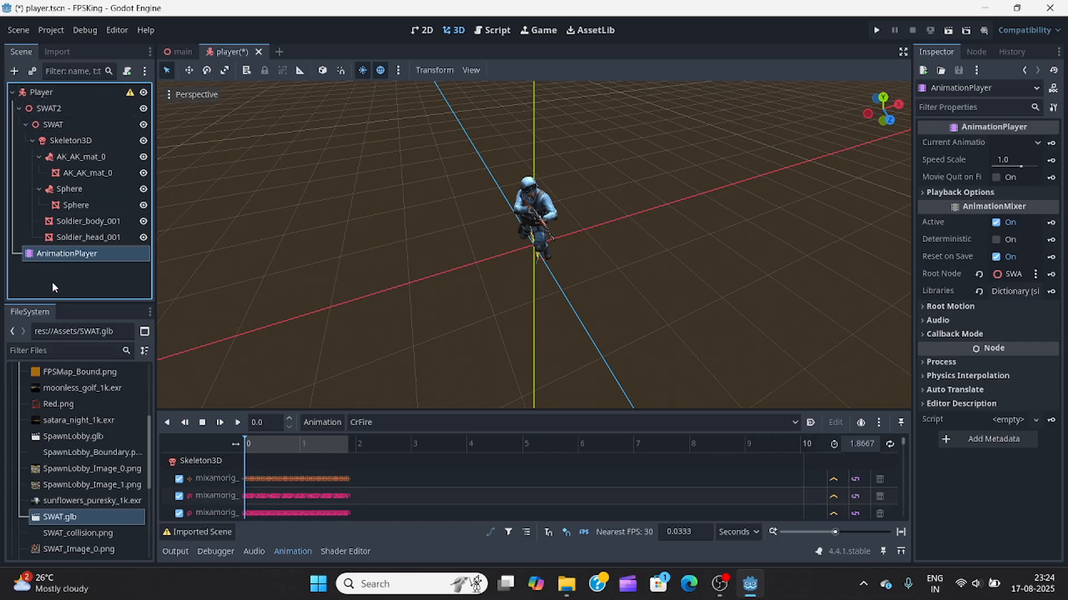
pyautogui.moveTo(479, 267); pyautogui.dragTo(505, 272, button='middle')
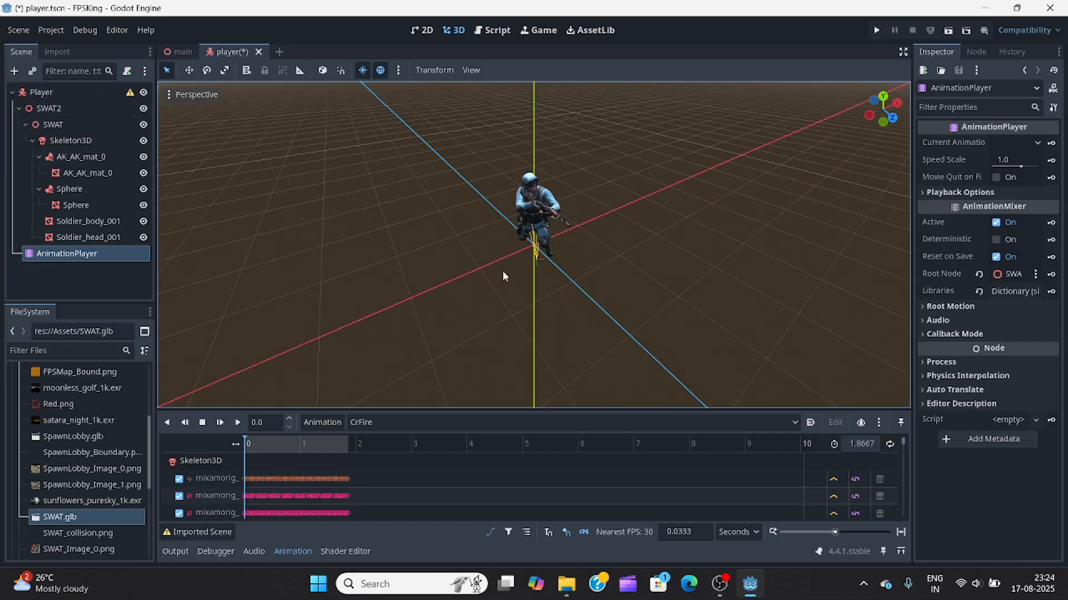
pyautogui.hotkey('ctrl', 's')
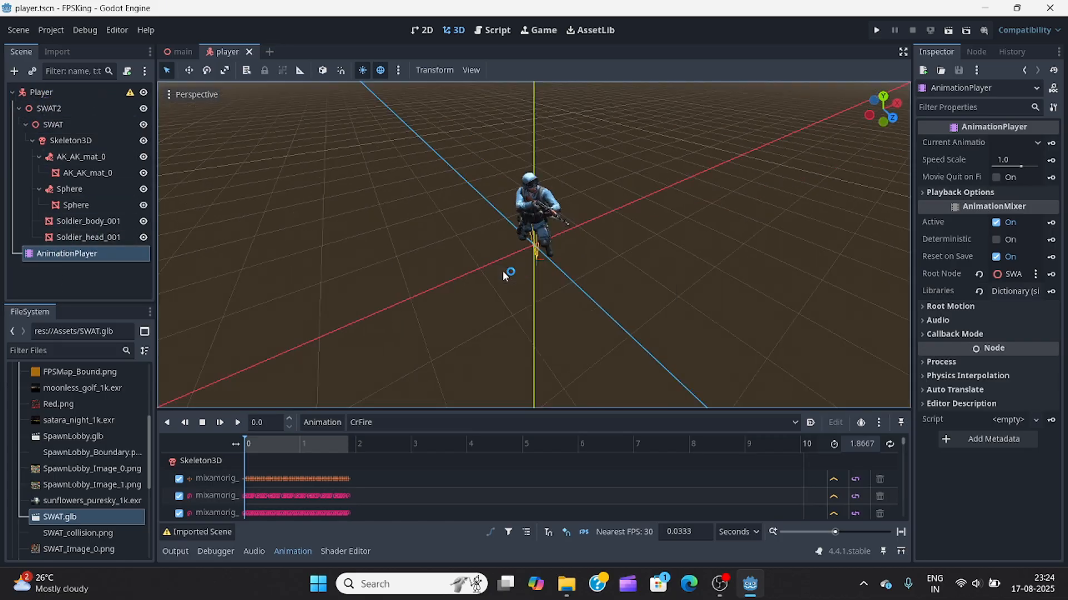
pyautogui.click(188, 55)
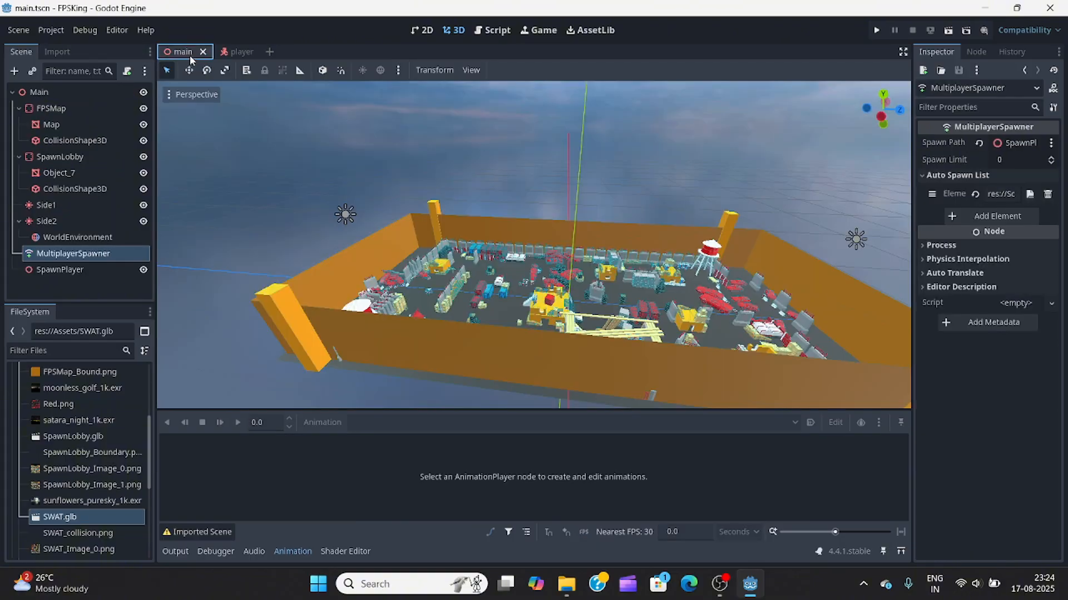
pyautogui.click(233, 51)
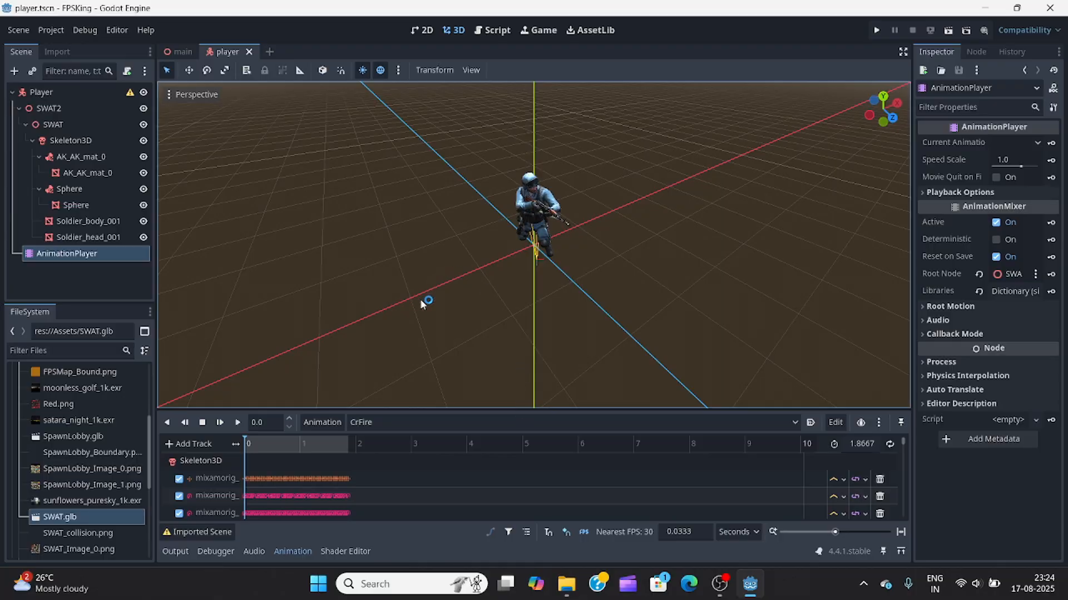
pyautogui.moveTo(420, 299); pyautogui.dragTo(520, 275, button='middle')
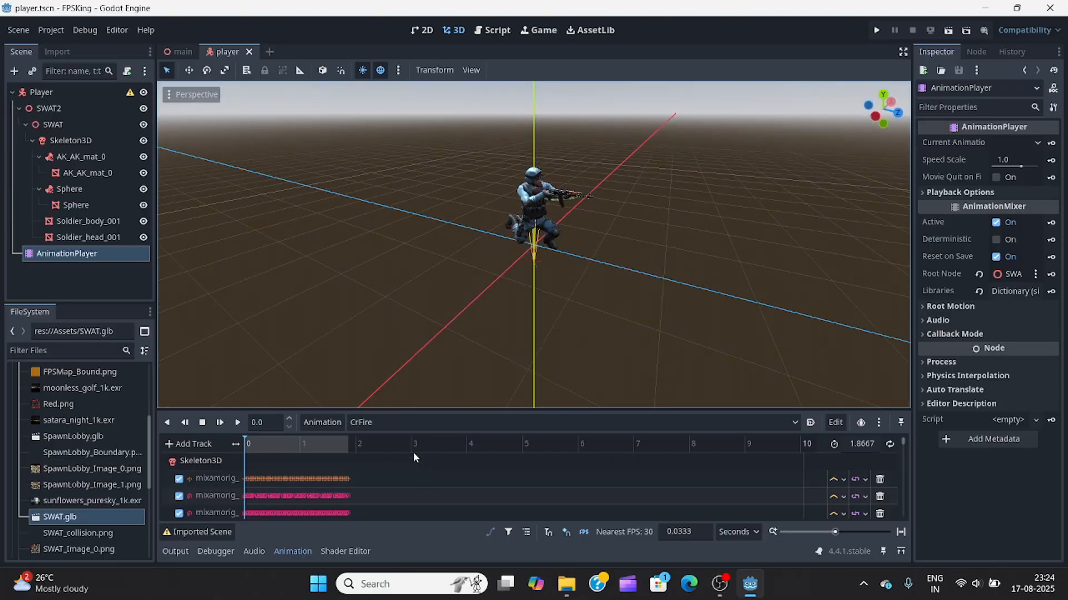
# Enable looping for the CrFire and IdleRun animations and select the IdleWalk animation in the AnimationPlayer
pyautogui.click(386, 421)
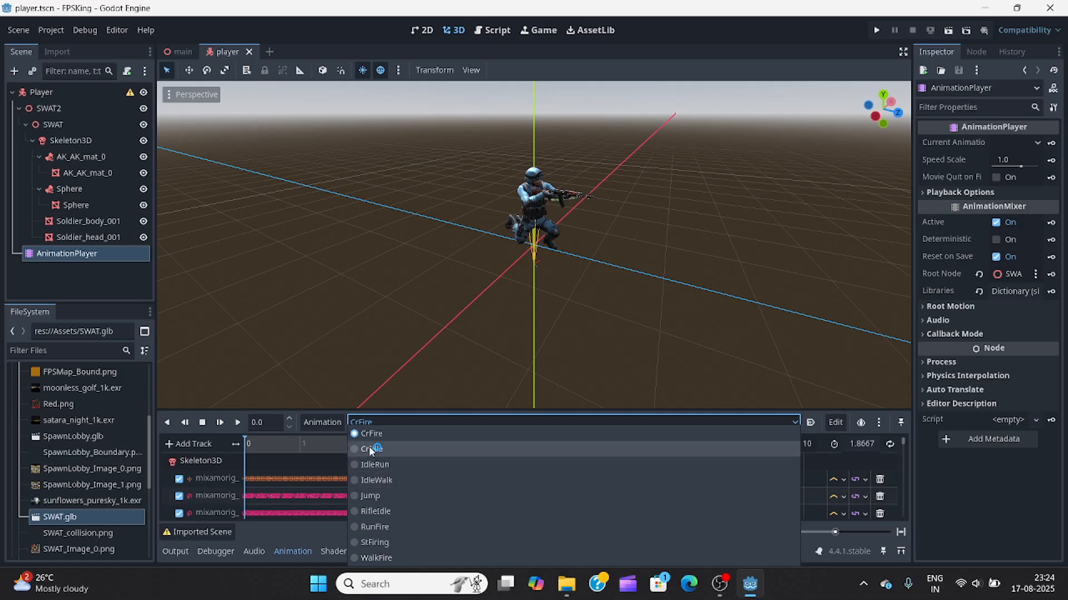
pyautogui.click(476, 416)
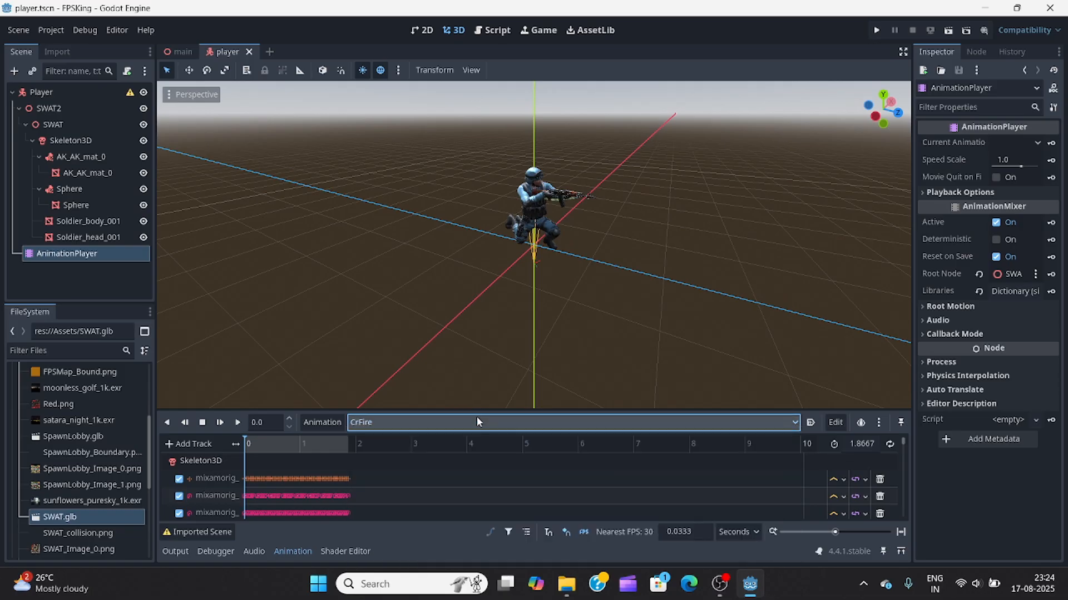
pyautogui.click(890, 444)
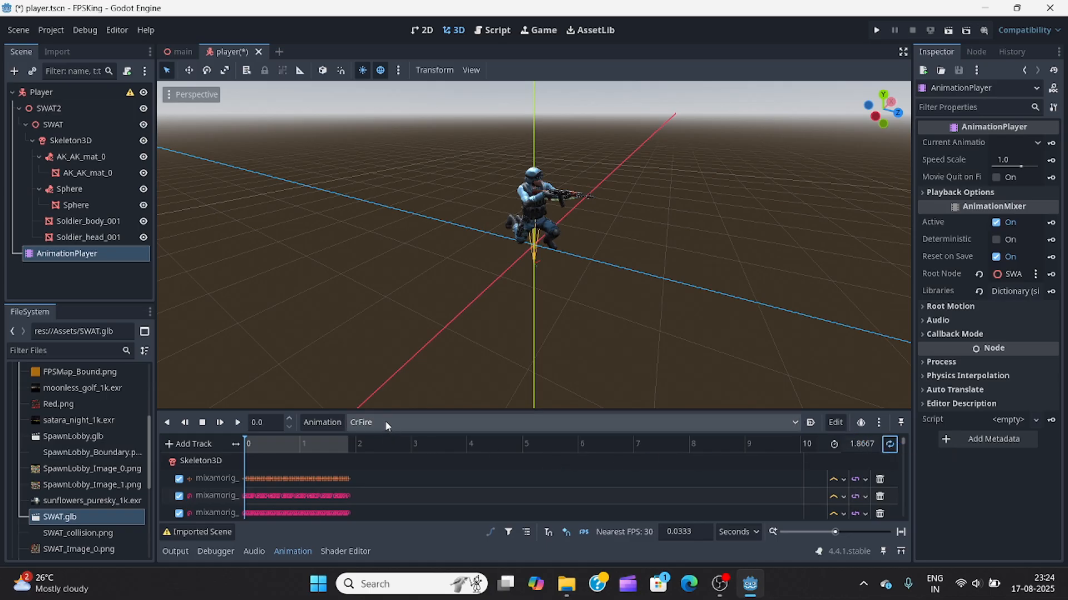
pyautogui.click(385, 422)
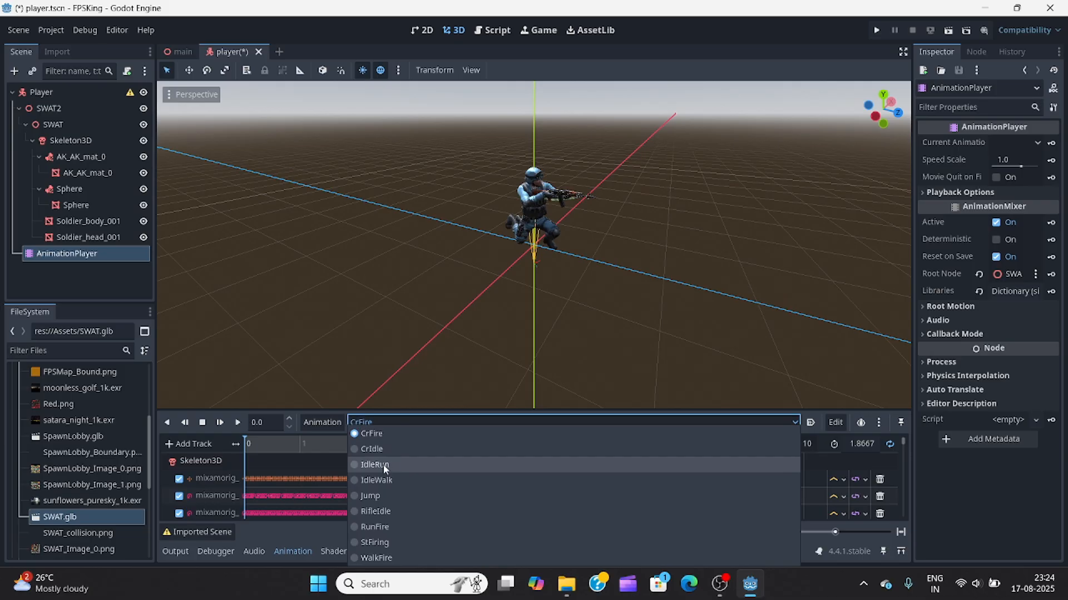
pyautogui.click(382, 464)
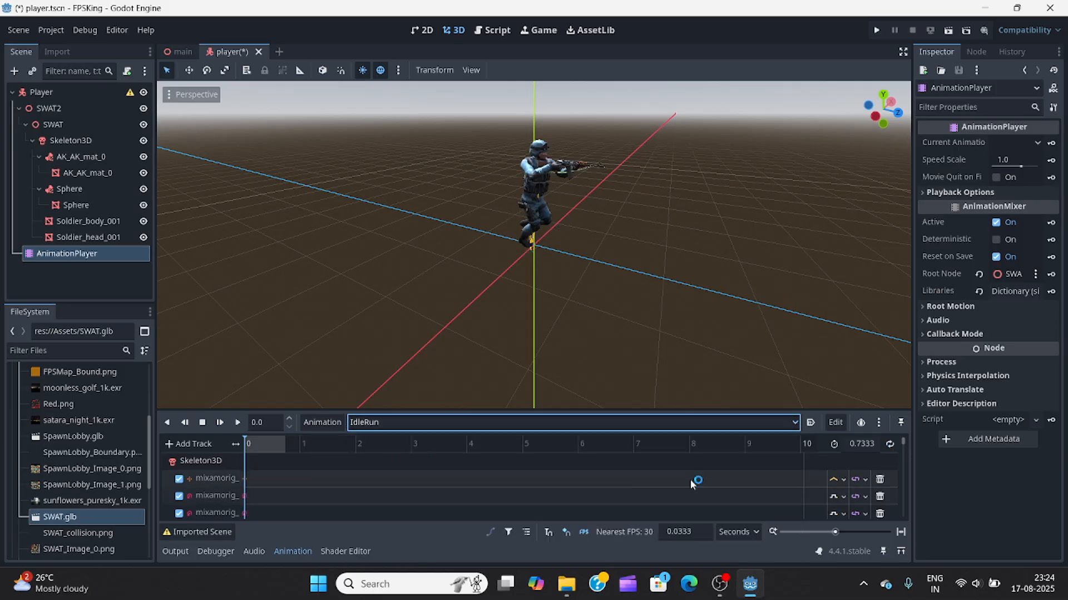
pyautogui.click(890, 445)
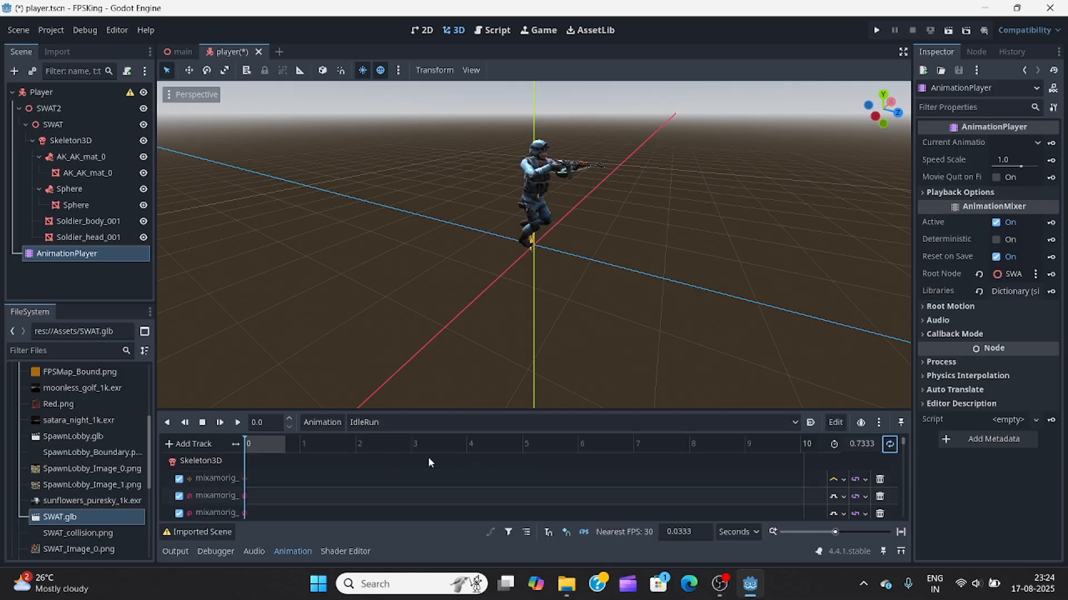
pyautogui.click(429, 423)
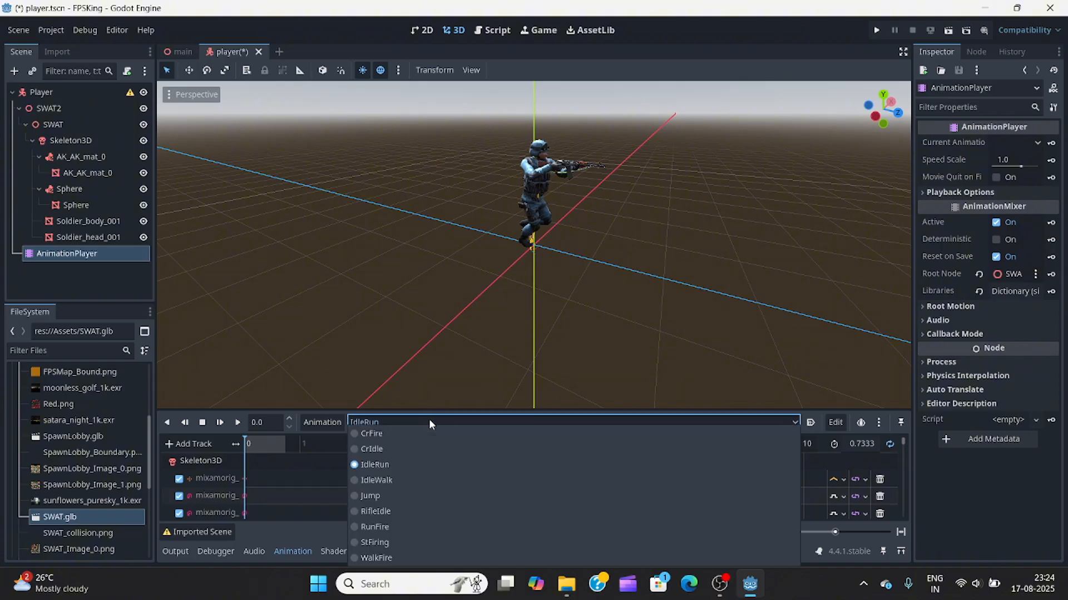
pyautogui.click(394, 482)
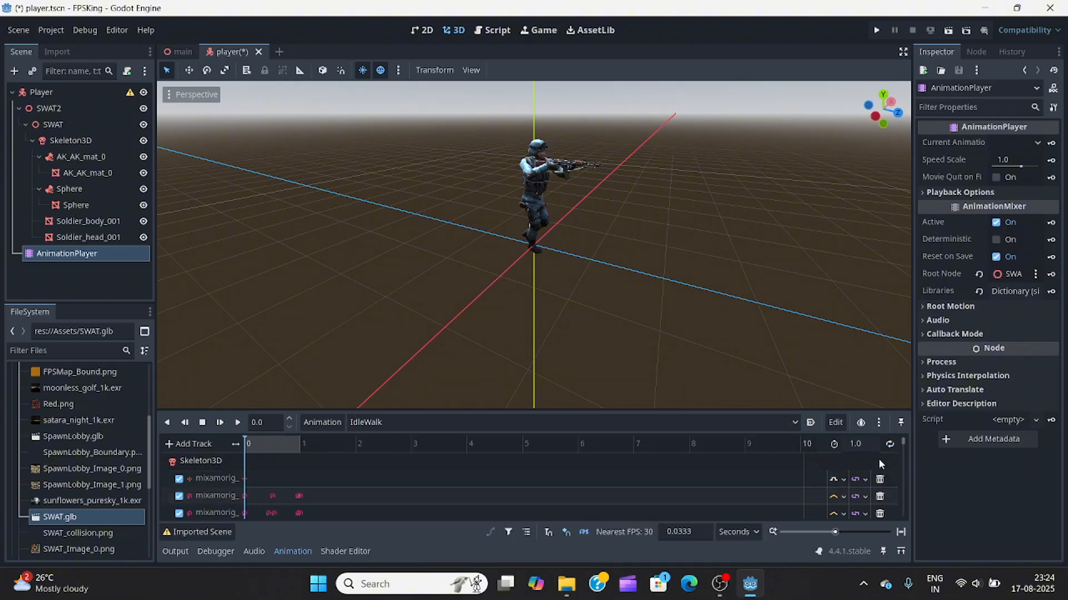
# Play the WalkFire animation, examine the soldier's movement from several angles, and stop playback
pyautogui.click(238, 422)
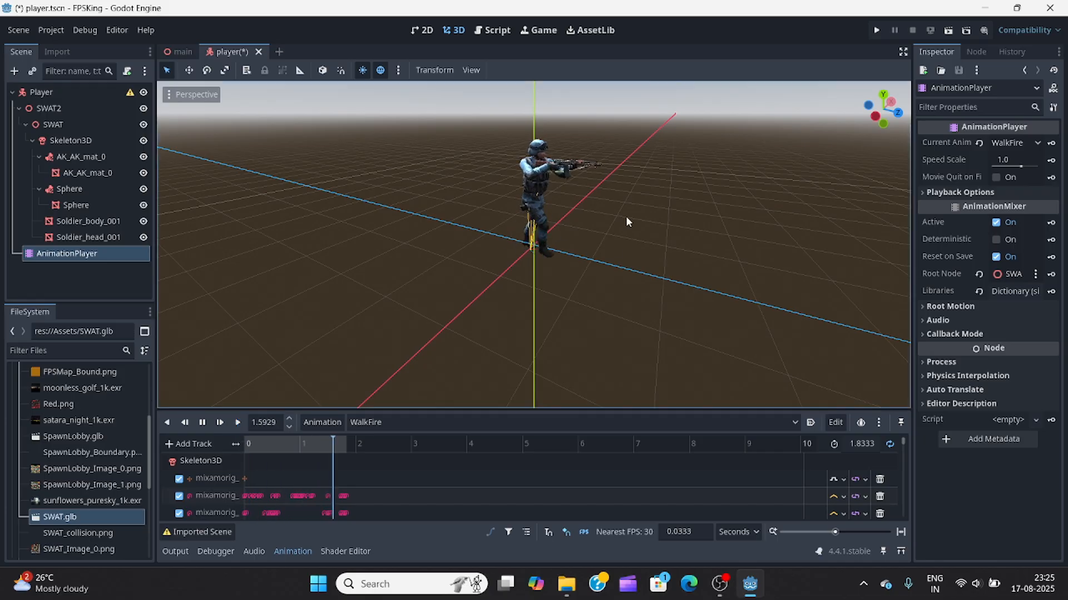
pyautogui.moveTo(627, 218); pyautogui.dragTo(709, 196, button='middle')
pyautogui.scroll(8, 511, 193)
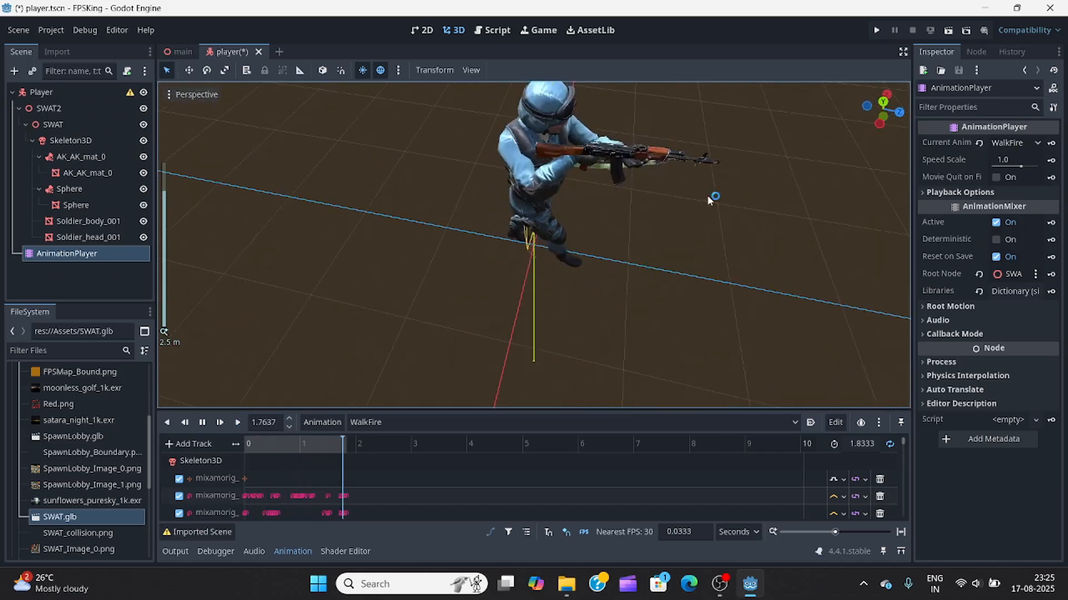
pyautogui.moveTo(603, 241); pyautogui.dragTo(675, 115, button='middle')
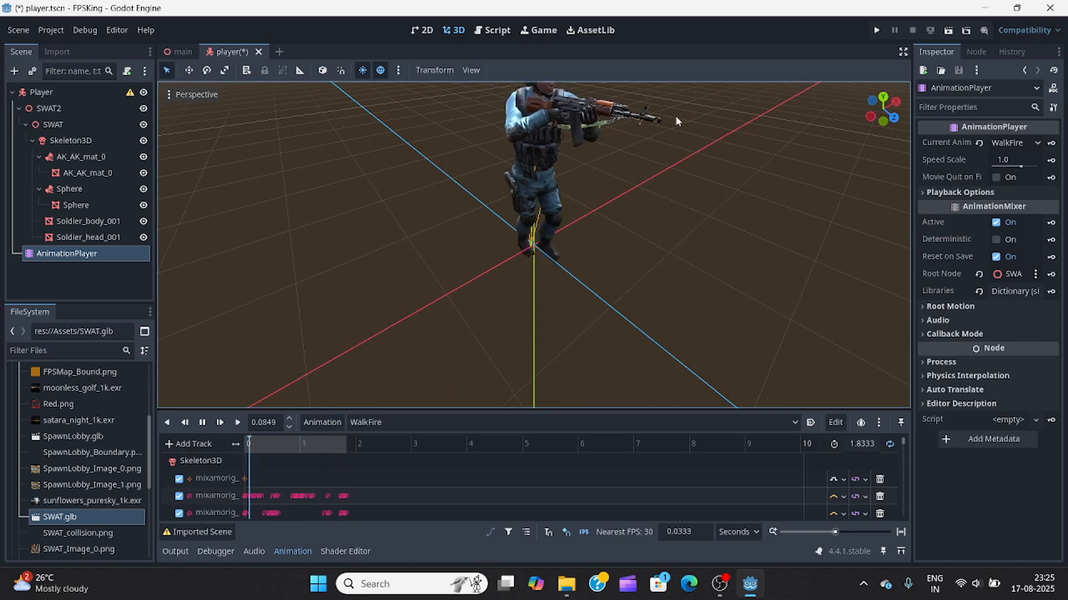
pyautogui.scroll(-3, 505, 191)
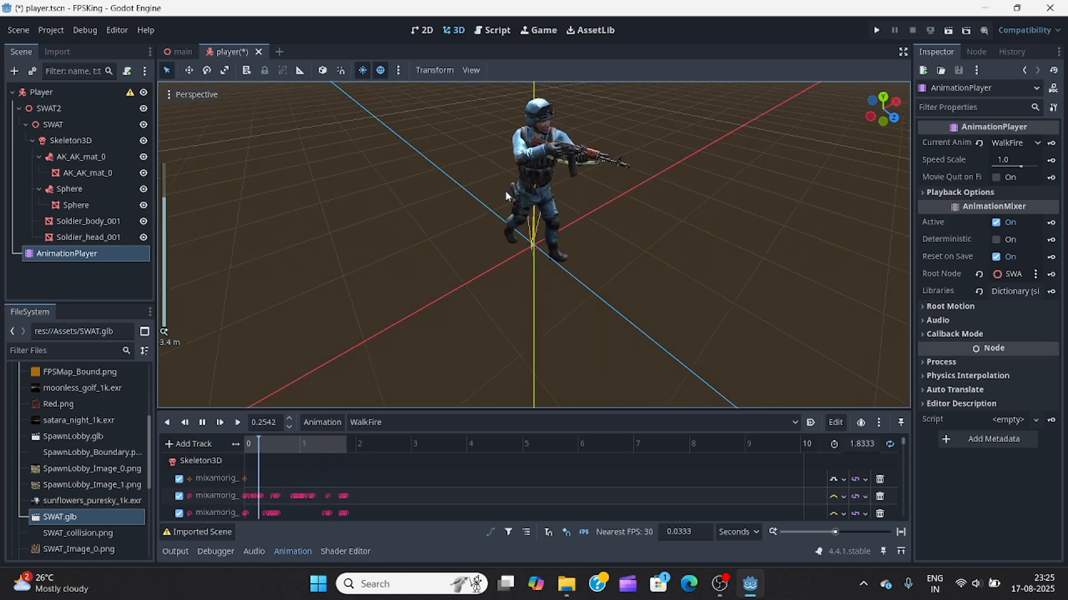
pyautogui.scroll(-3, 505, 192)
pyautogui.moveTo(564, 165); pyautogui.dragTo(482, 135, button='middle')
pyautogui.scroll(6, 509, 181)
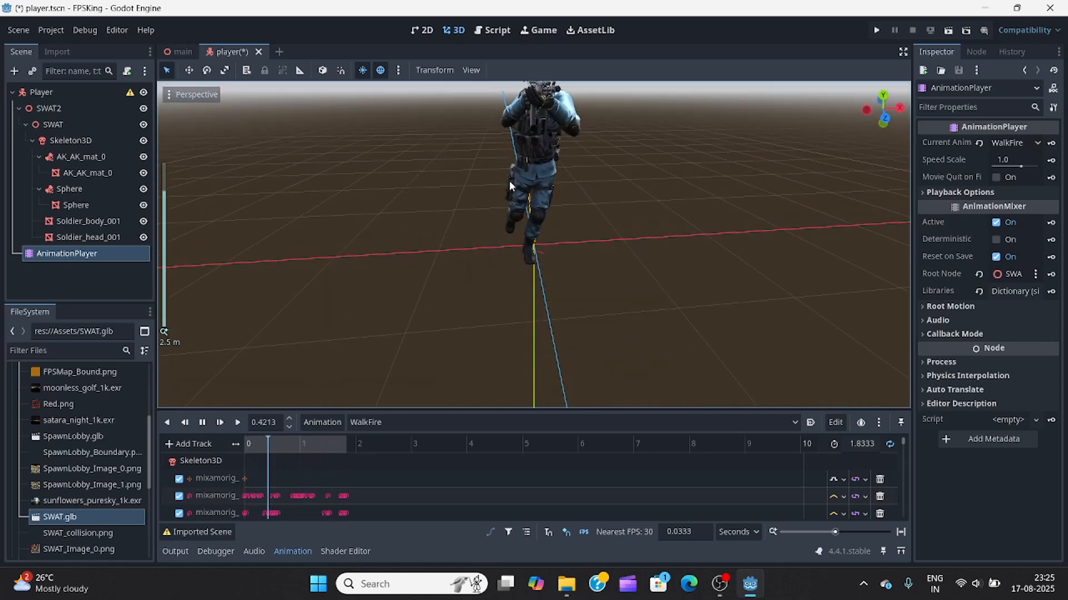
pyautogui.moveTo(509, 182); pyautogui.dragTo(375, 450, button='middle')
pyautogui.scroll(-6, 594, 213)
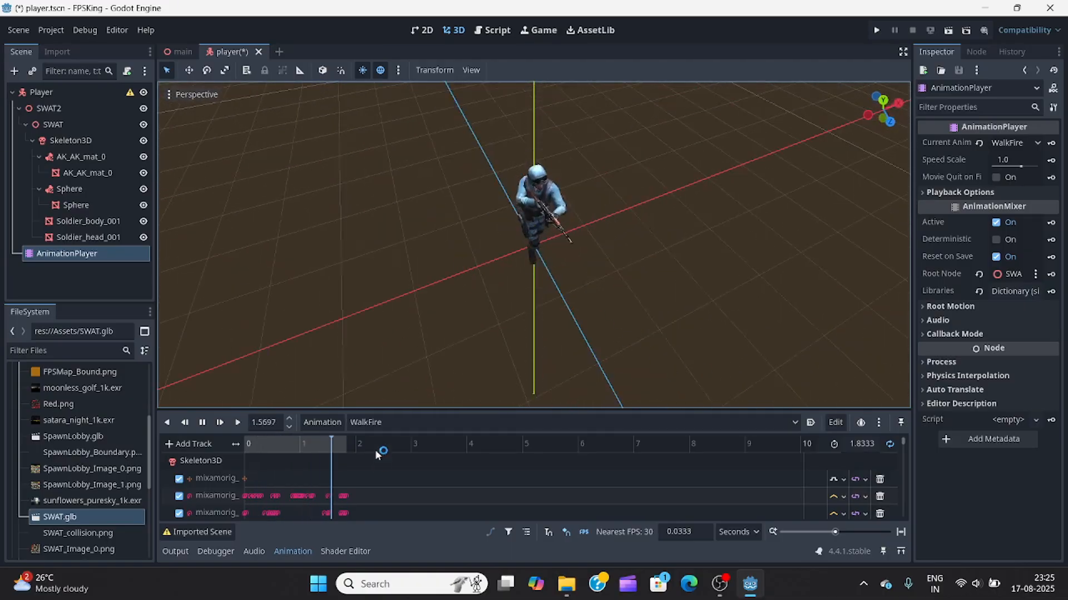
pyautogui.click(203, 424)
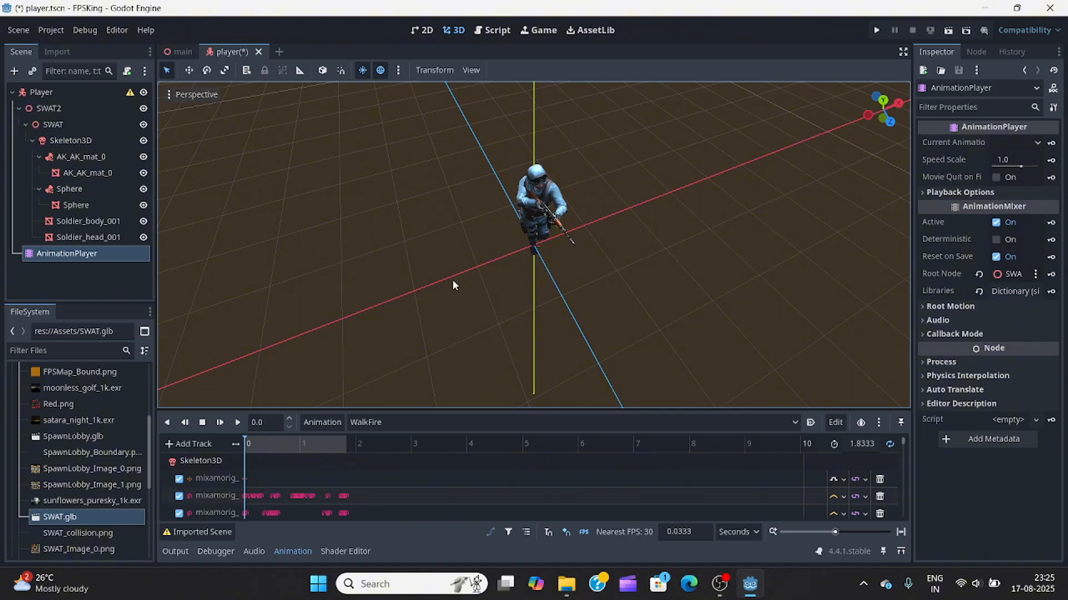
pyautogui.moveTo(512, 184); pyautogui.dragTo(510, 122, button='middle')
pyautogui.scroll(3, 495, 162)
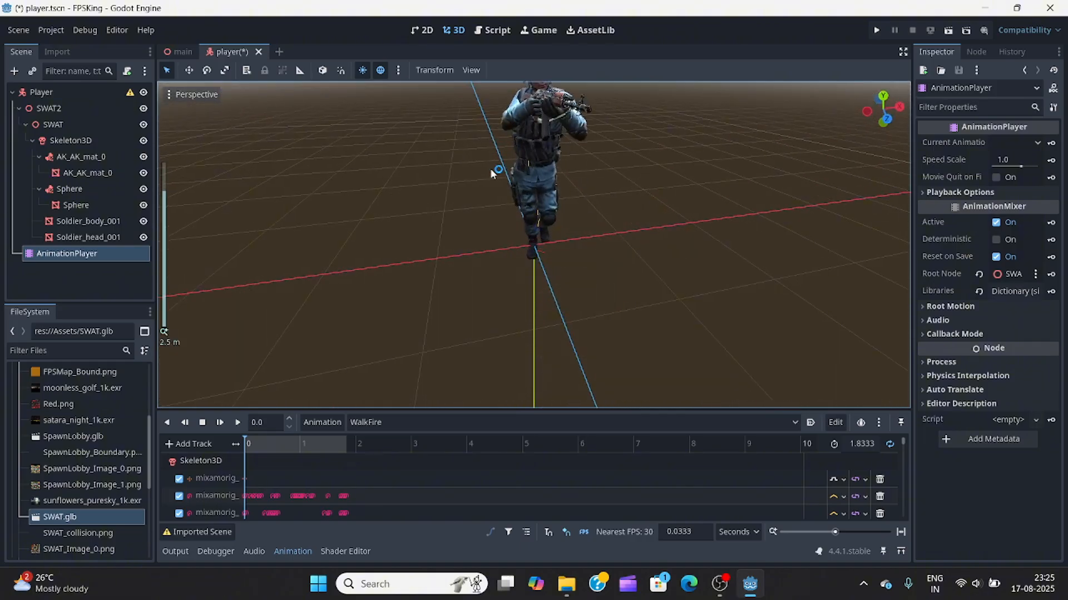
pyautogui.moveTo(522, 182); pyautogui.dragTo(542, 273, button='middle')
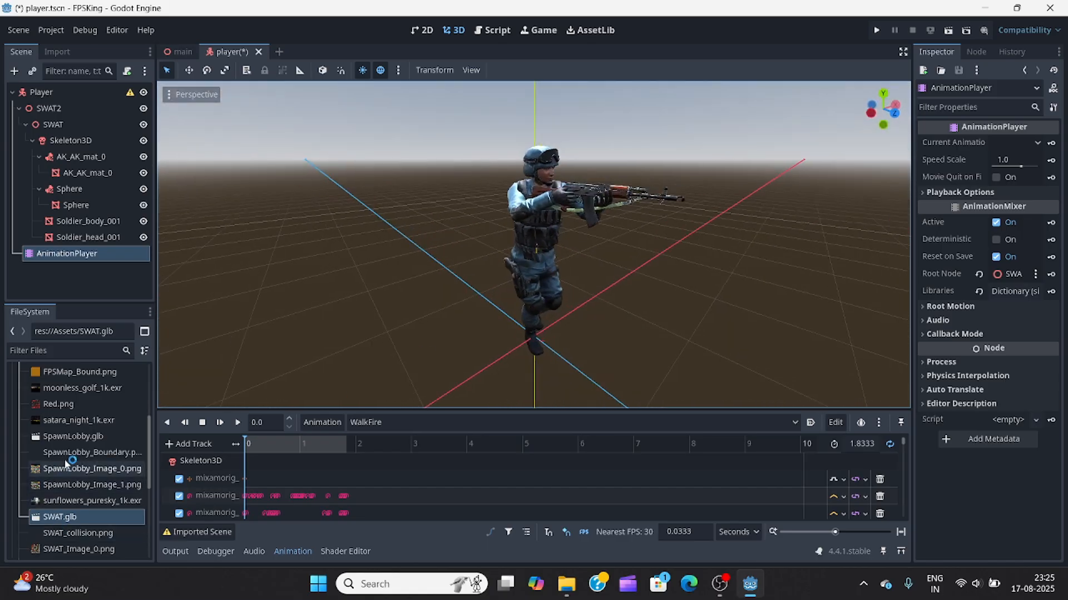
pyautogui.scroll(5, 68, 418)
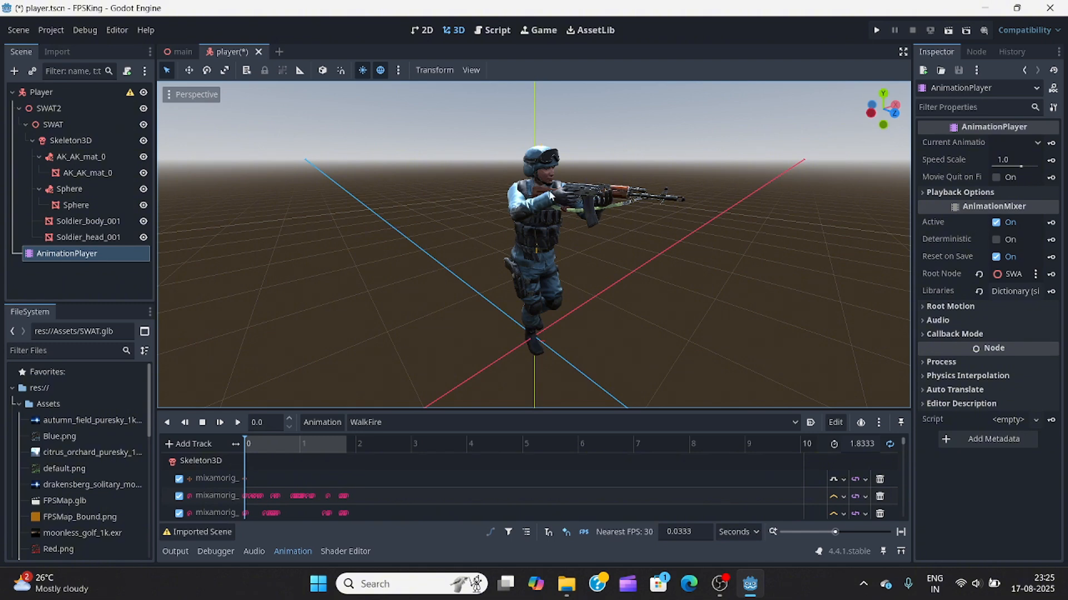
# Open the Surface 0 material of the Soldier_body_001 mesh and expand its albedo settings
pyautogui.click(94, 224)
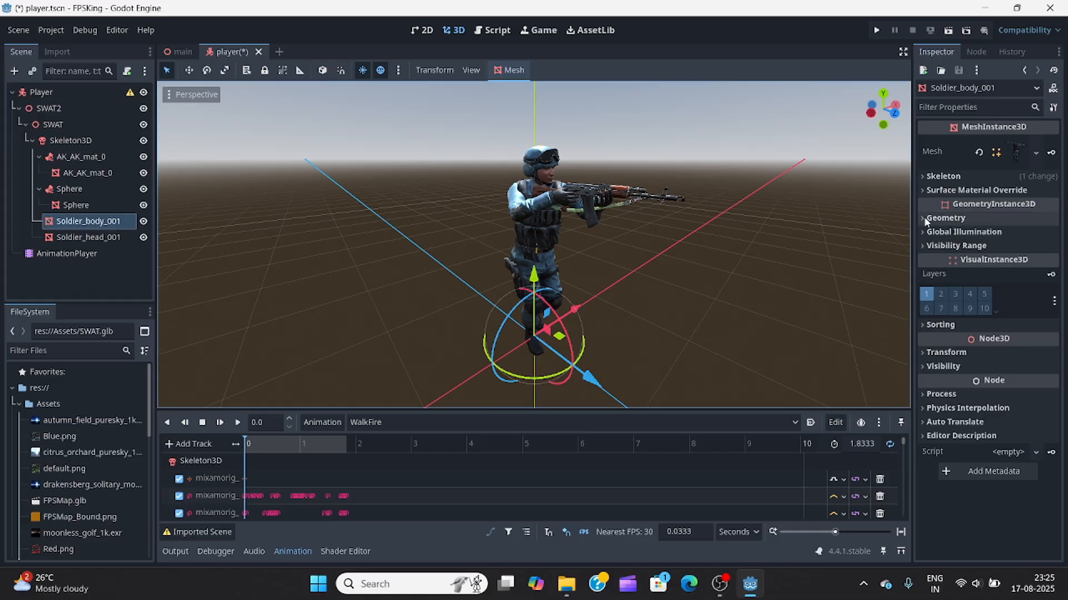
pyautogui.click(1018, 150)
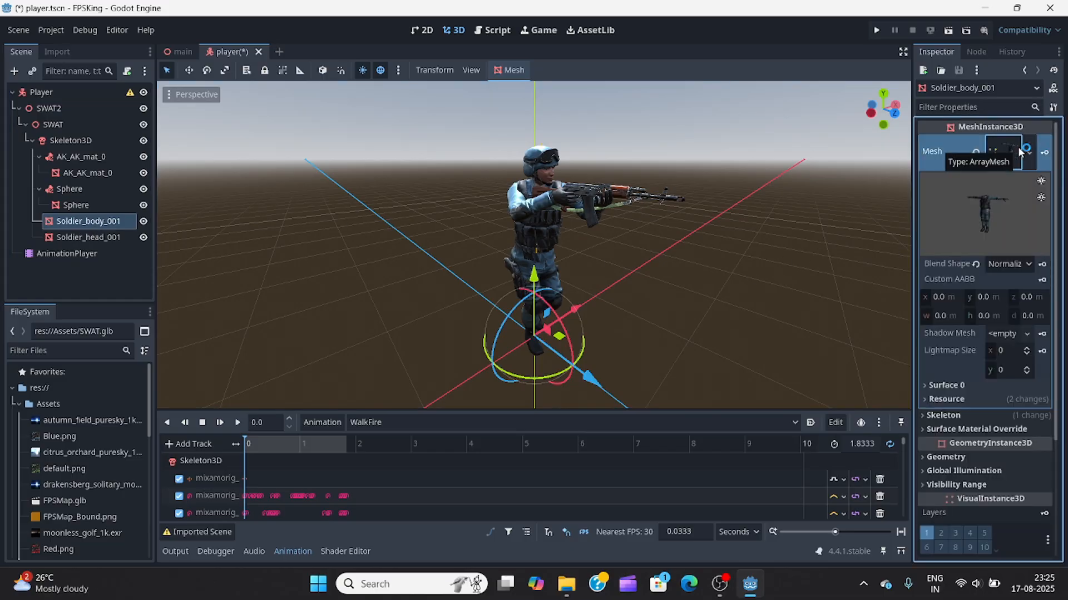
pyautogui.click(922, 400)
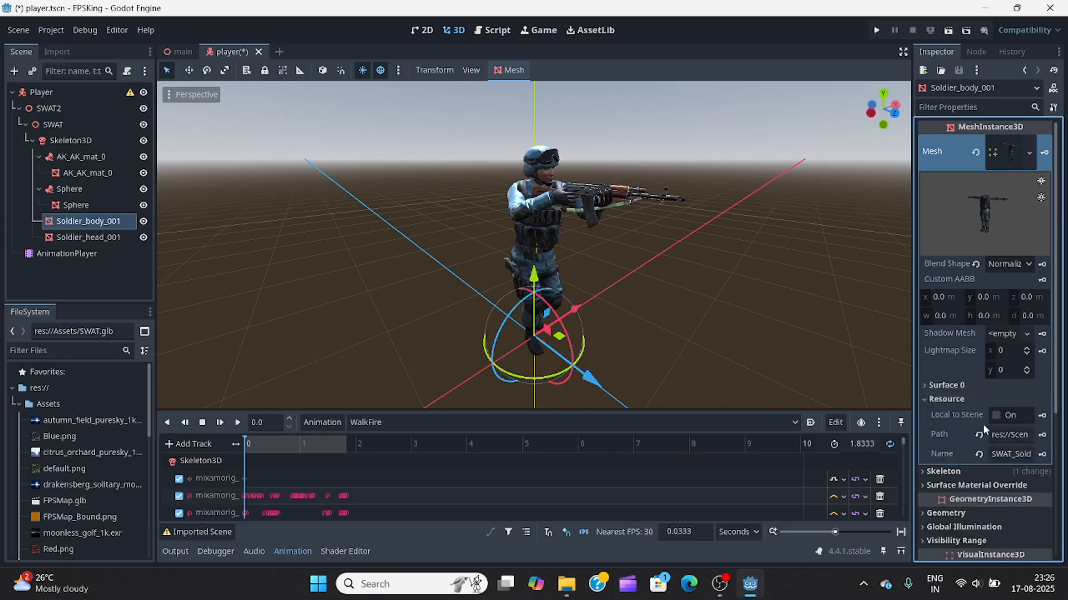
pyautogui.click(924, 384)
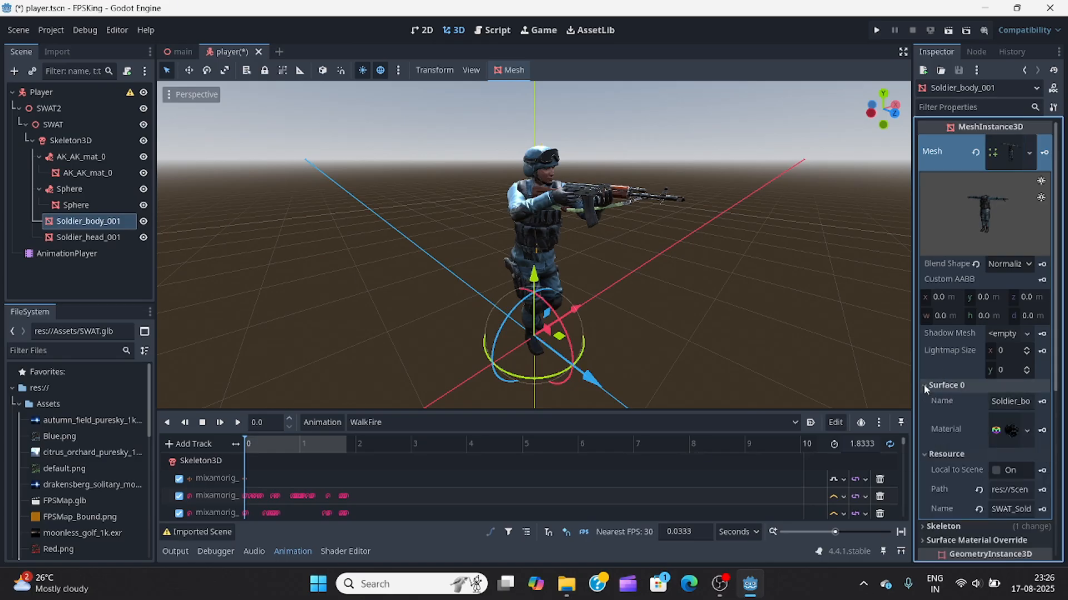
pyautogui.click(1007, 431)
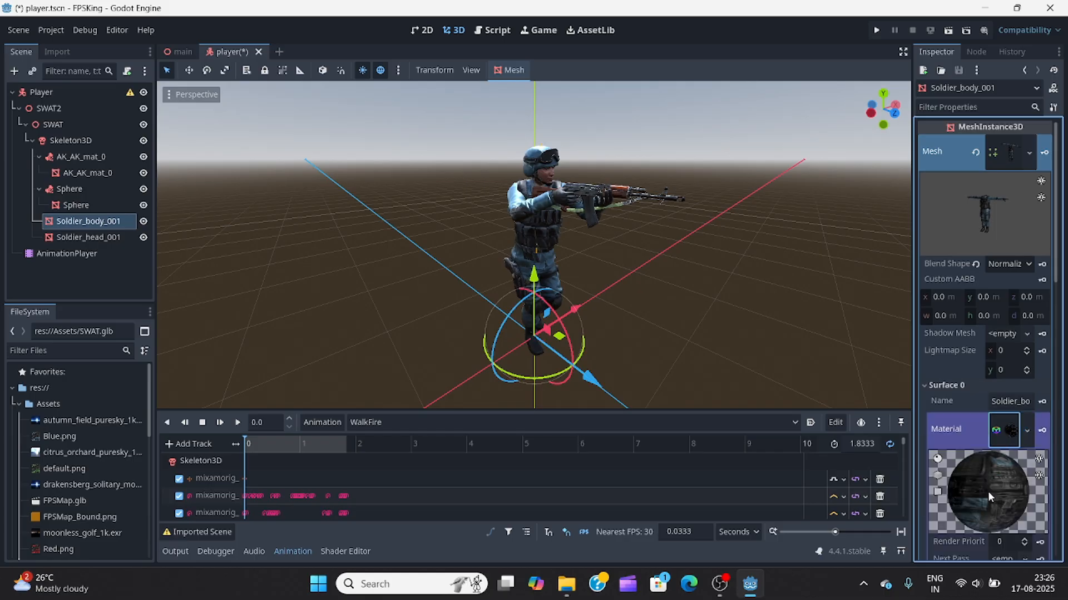
pyautogui.scroll(-3, 988, 492)
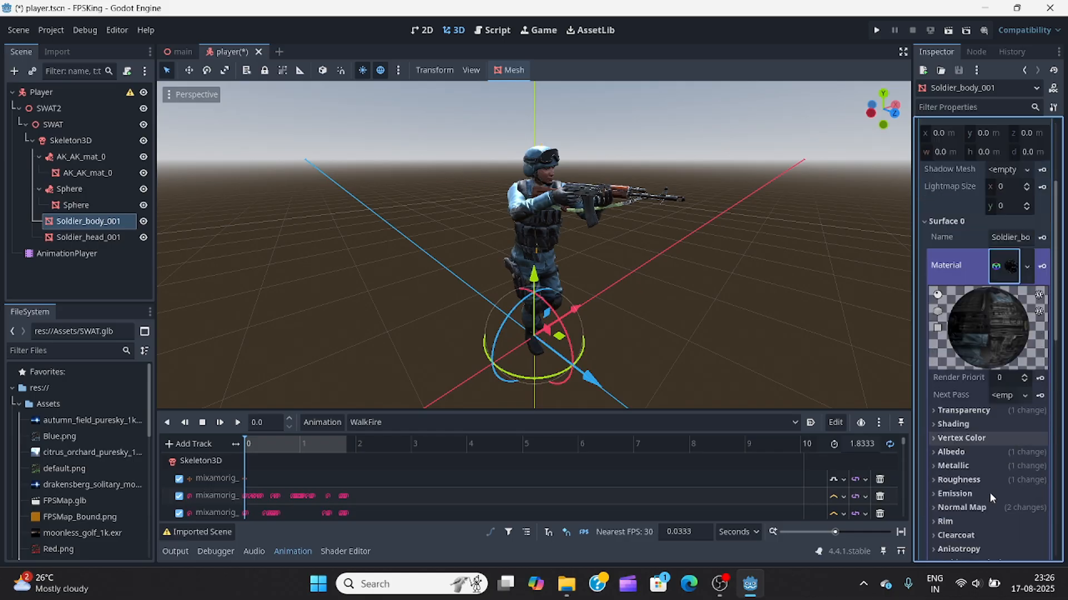
pyautogui.click(936, 454)
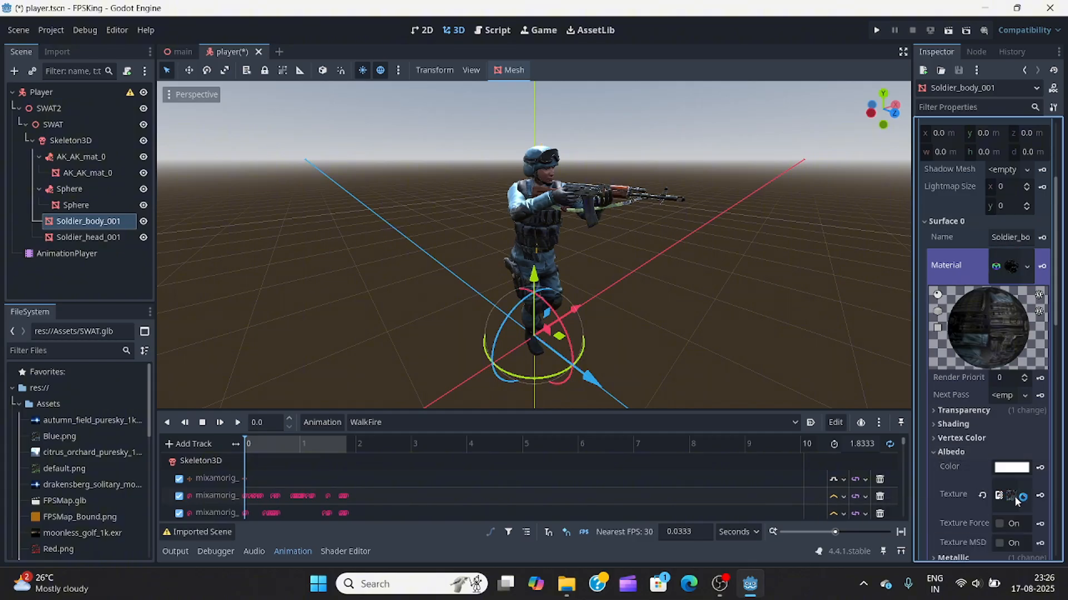
# Replace the albedo texture of the Soldier_body_001 material with Red.png from the Assets folder
pyautogui.click(983, 494)
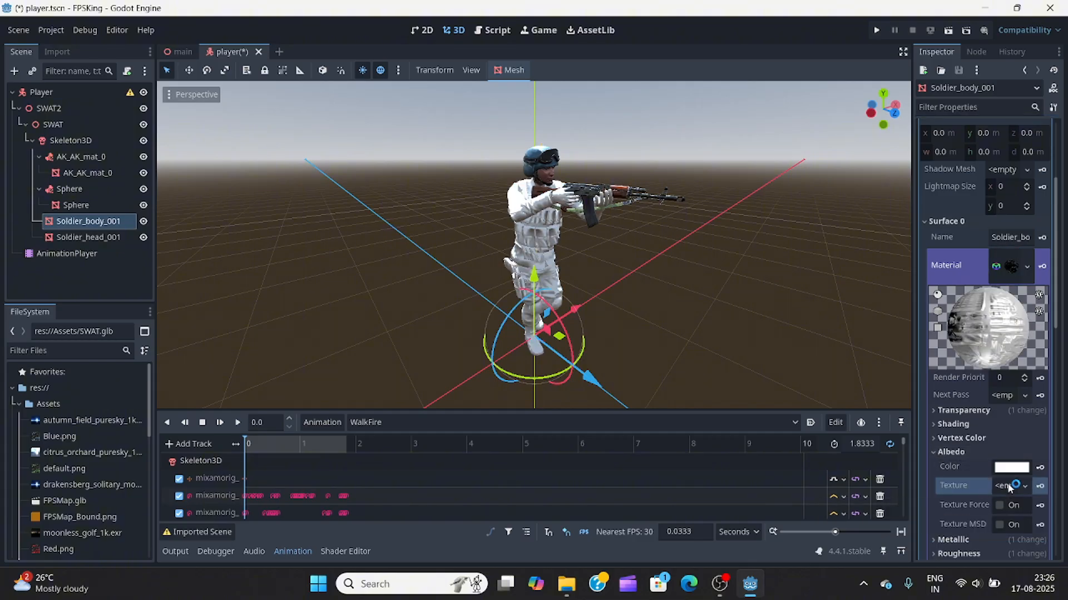
pyautogui.click(1009, 492)
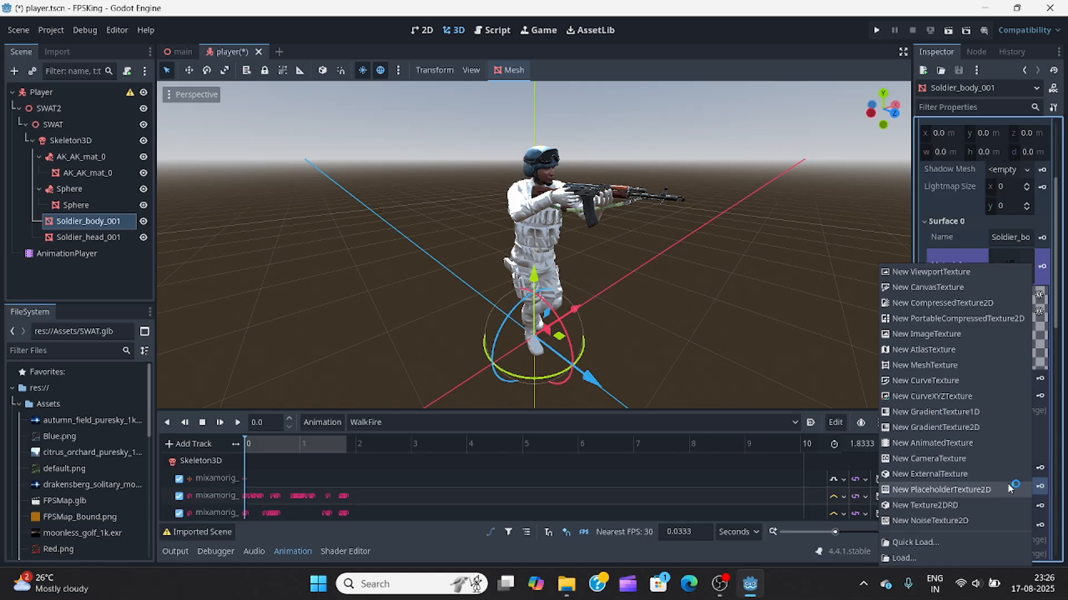
pyautogui.click(939, 558)
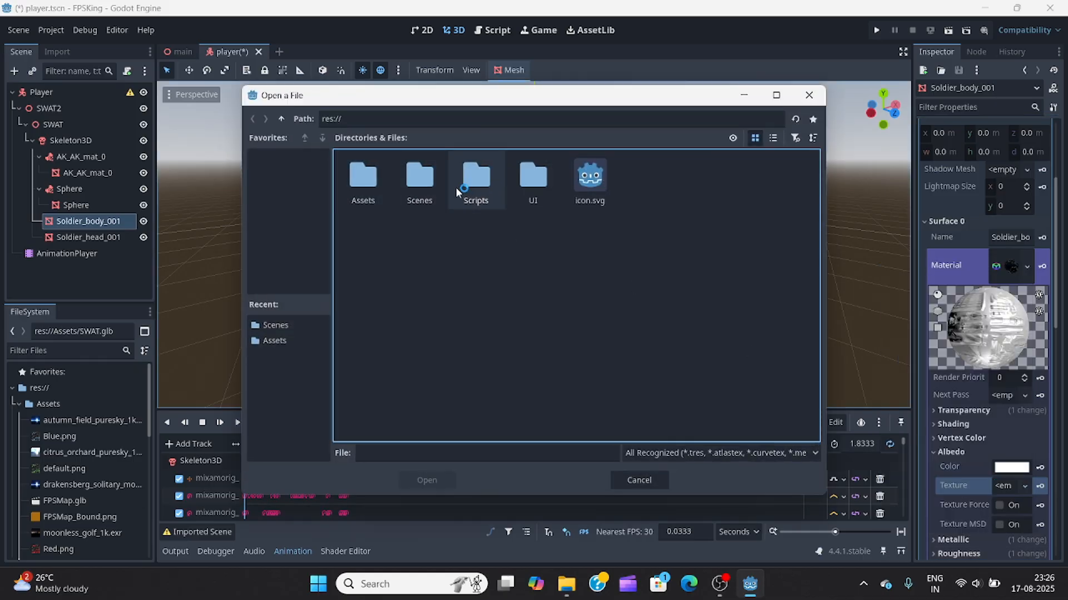
pyautogui.doubleClick(375, 191)
pyautogui.click(757, 177)
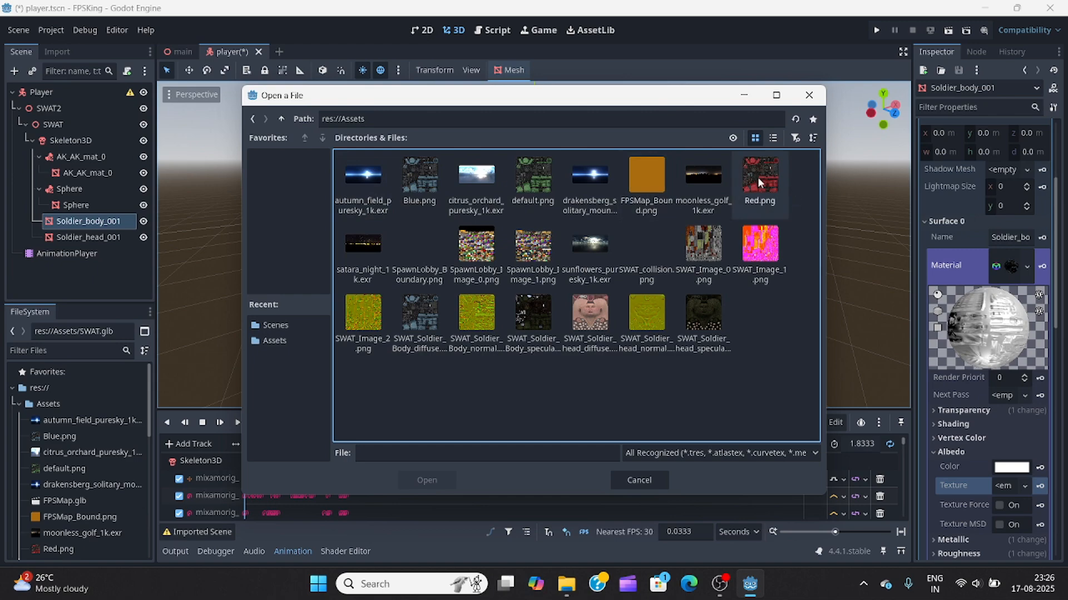
pyautogui.click(427, 480)
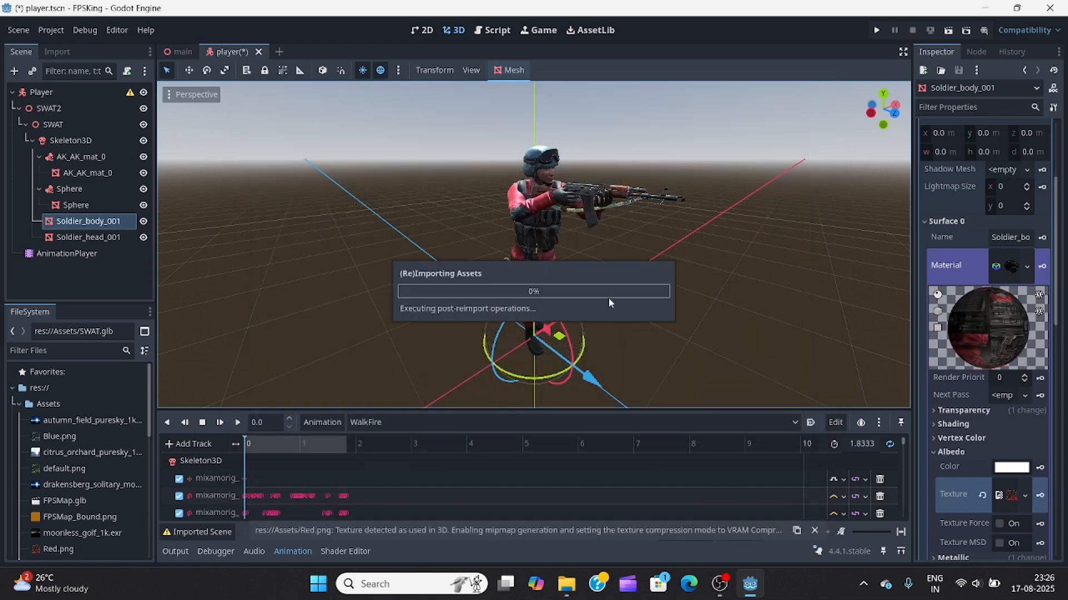
pyautogui.moveTo(552, 221); pyautogui.dragTo(241, 312, button='middle')
pyautogui.click(560, 165)
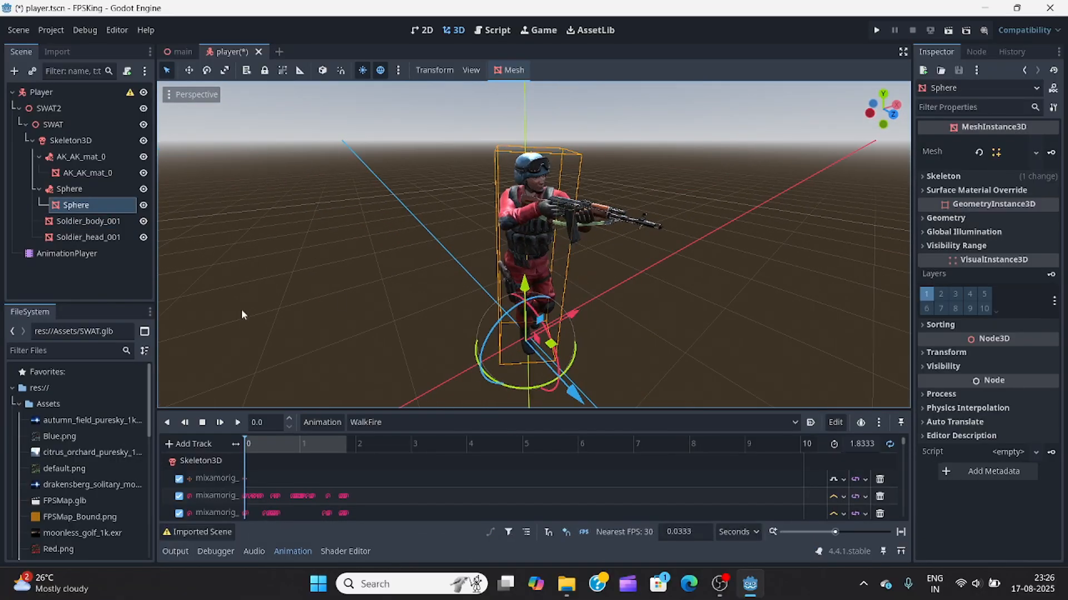
# Replace the albedo texture of the Soldier_head_001 mesh's Surface 0 material with Red.png from the Assets folder
pyautogui.click(100, 238)
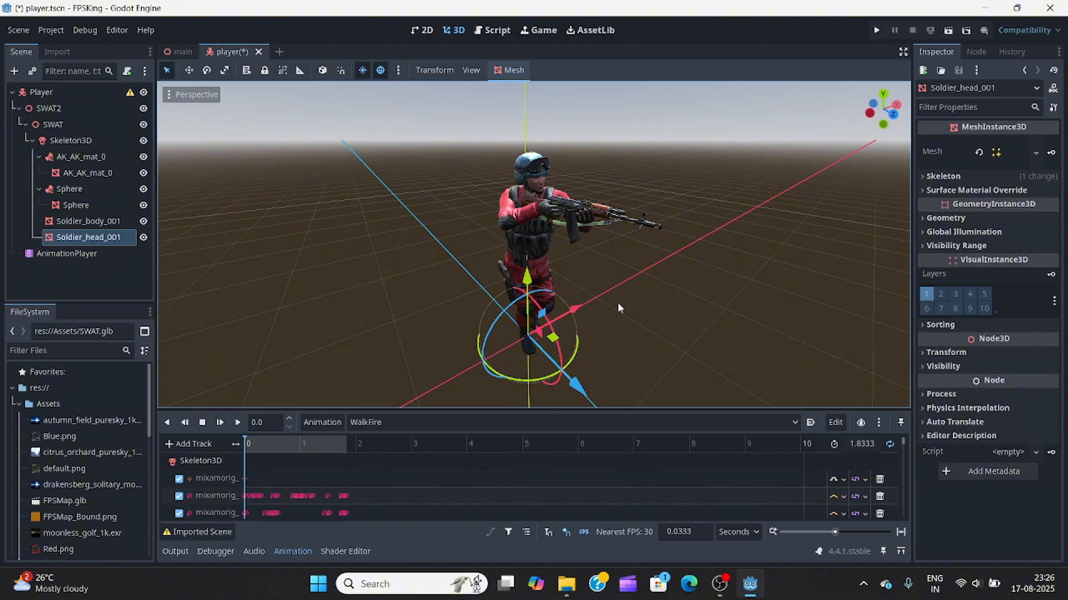
pyautogui.moveTo(617, 302); pyautogui.dragTo(554, 302, button='middle')
pyautogui.scroll(3, 509, 207)
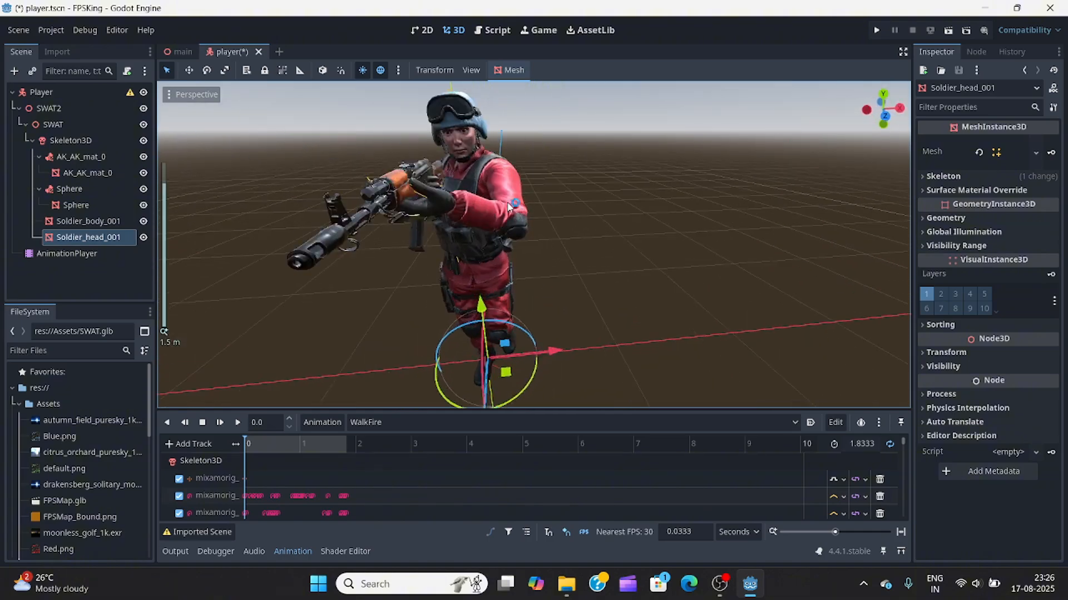
pyautogui.scroll(3, 483, 238)
pyautogui.scroll(-5, 489, 256)
pyautogui.moveTo(489, 255); pyautogui.dragTo(617, 271, button='middle')
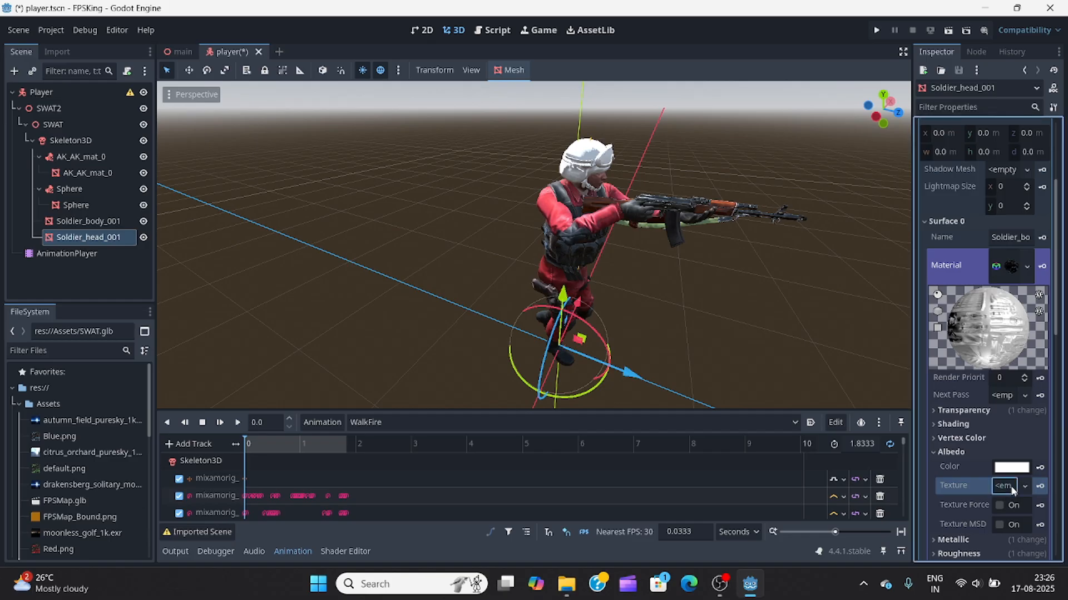
pyautogui.click(1006, 486)
pyautogui.click(884, 537)
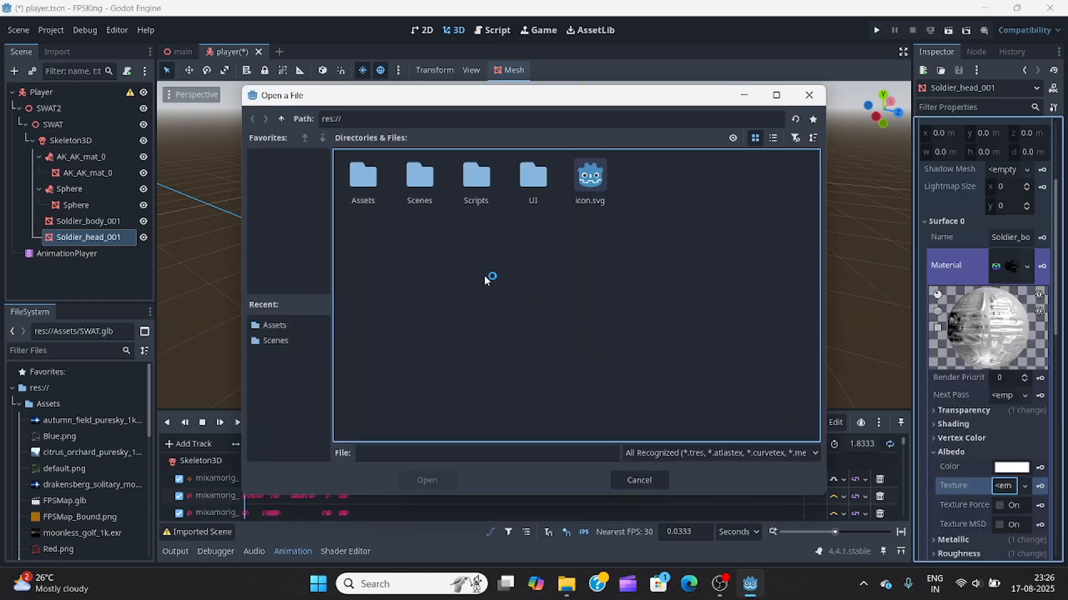
pyautogui.doubleClick(362, 180)
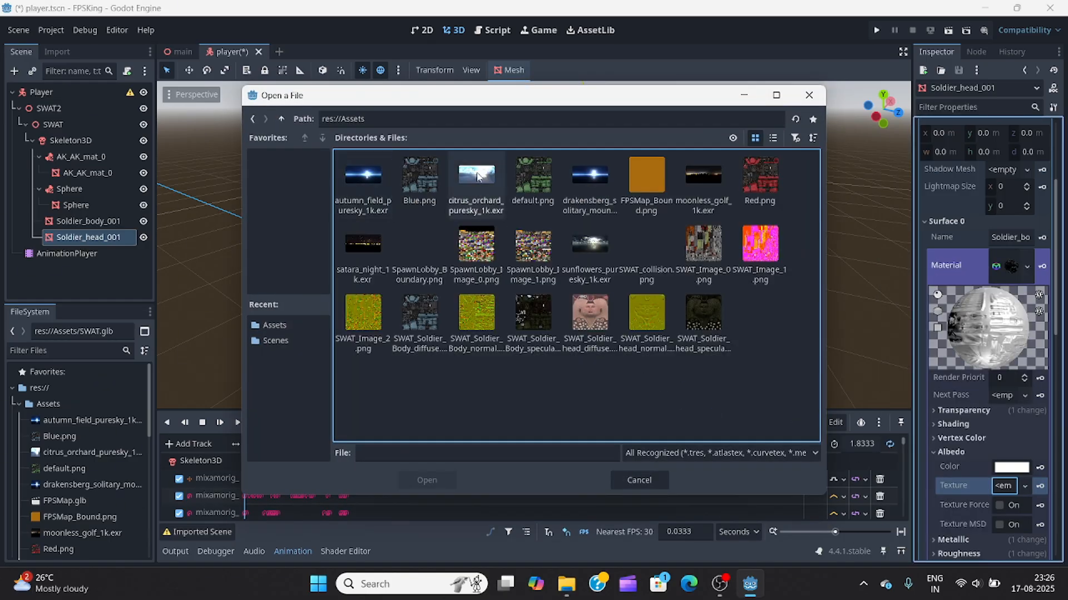
pyautogui.click(759, 184)
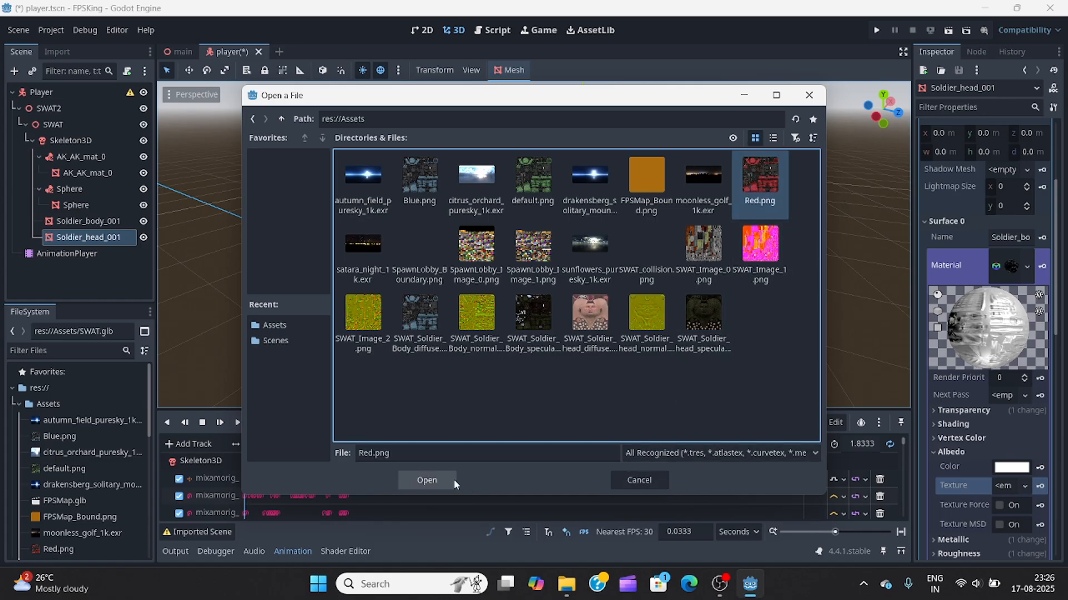
pyautogui.click(427, 480)
# Restore the soldier's blue look by loading the SWAT_Soldier_Body_diffuse image from Assets as the head material's albedo texture
pyautogui.moveTo(684, 217); pyautogui.dragTo(517, 266, button='middle')
pyautogui.scroll(-3, 519, 184)
pyautogui.scroll(4, 498, 231)
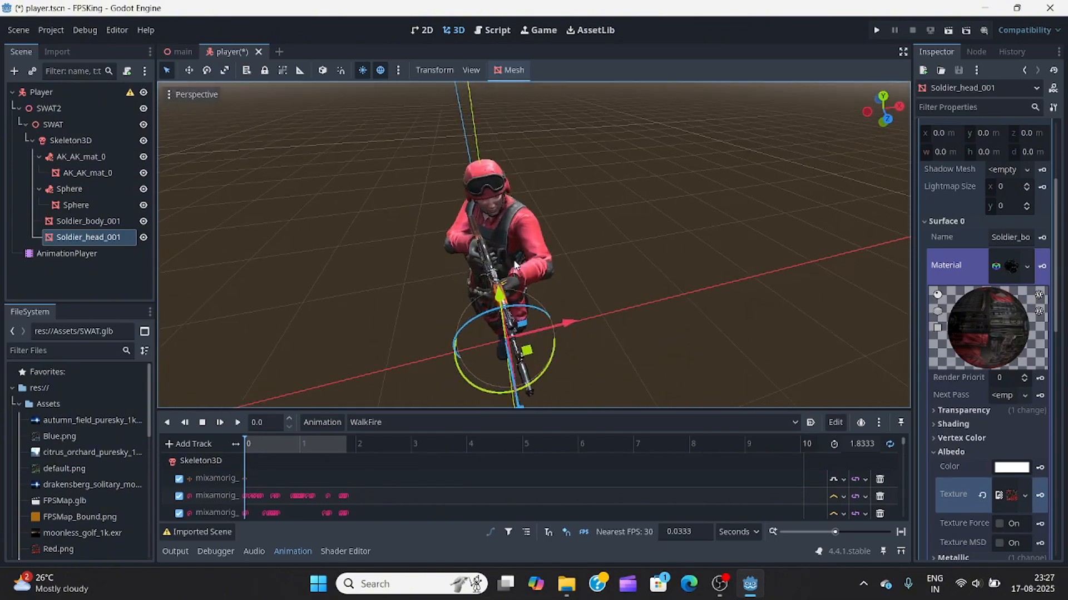
pyautogui.scroll(-3, 516, 264)
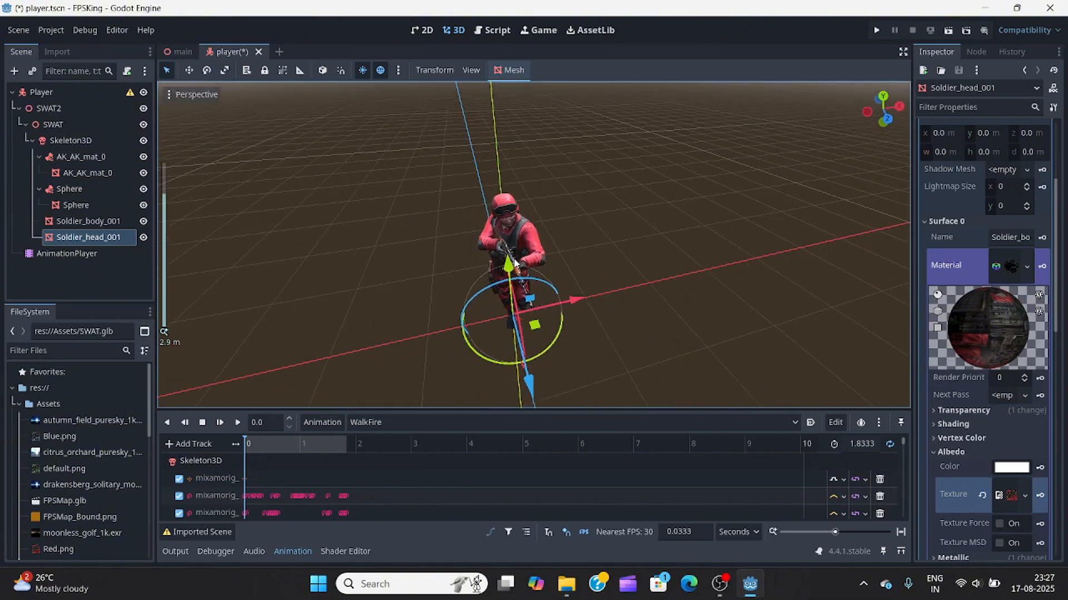
pyautogui.click(982, 494)
pyautogui.click(999, 488)
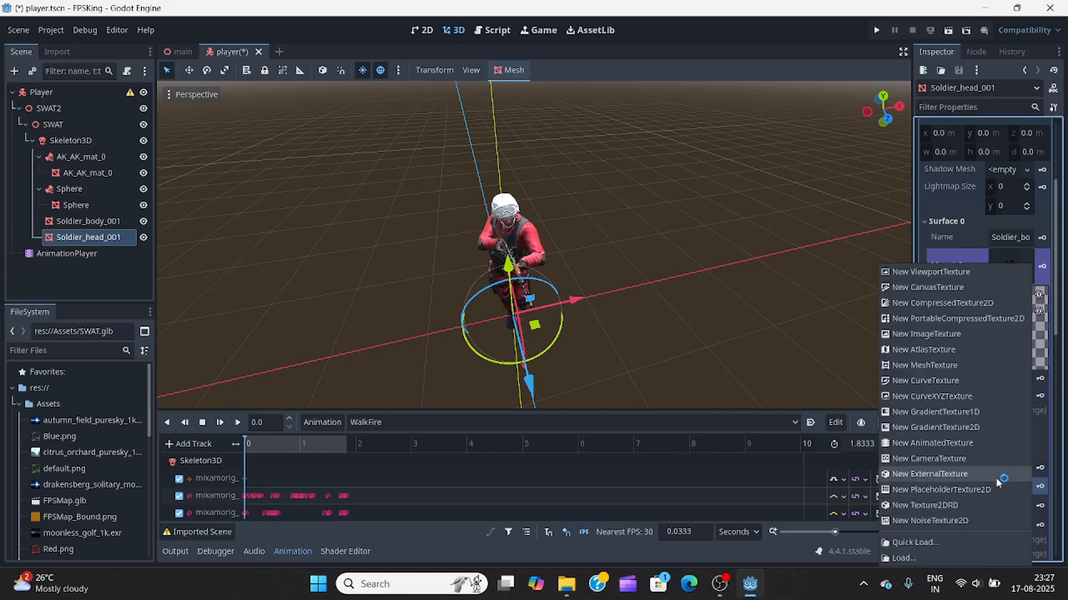
pyautogui.click(917, 555)
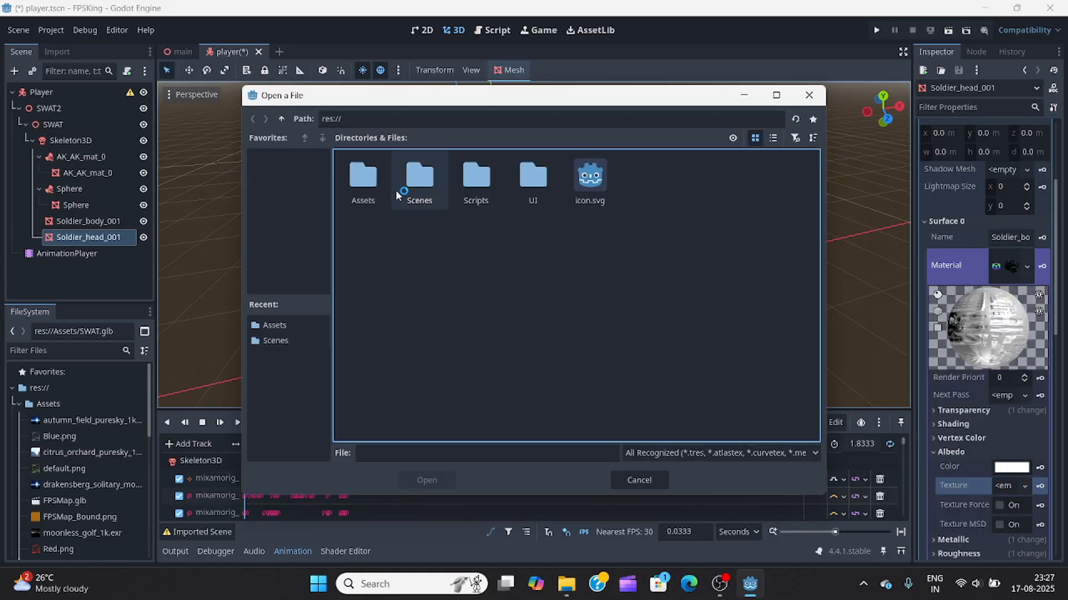
pyautogui.doubleClick(362, 181)
pyautogui.click(419, 317)
pyautogui.click(427, 480)
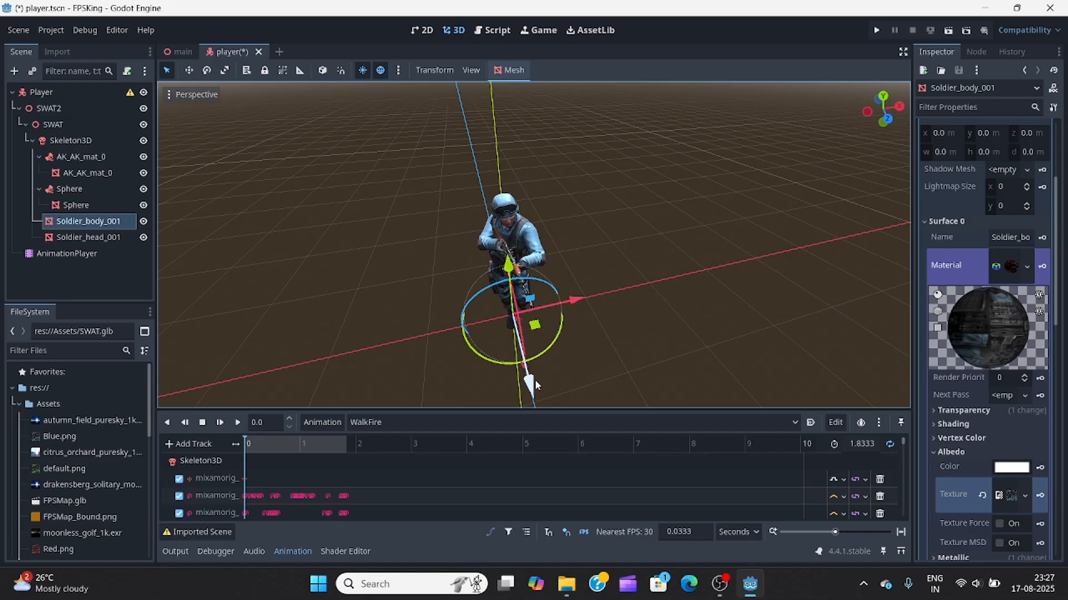
# Clear the node selection and save the player scene
pyautogui.moveTo(535, 379); pyautogui.dragTo(593, 302, button='middle')
pyautogui.click(692, 295)
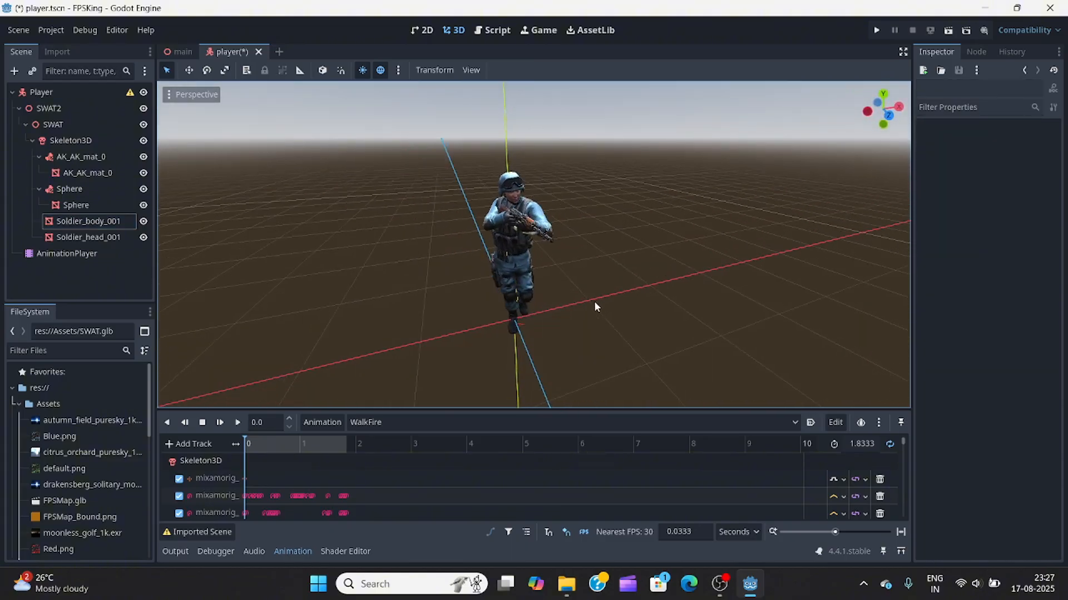
pyautogui.scroll(8, 482, 302)
pyautogui.moveTo(482, 303); pyautogui.dragTo(579, 301, button='middle')
pyautogui.scroll(-8, 539, 303)
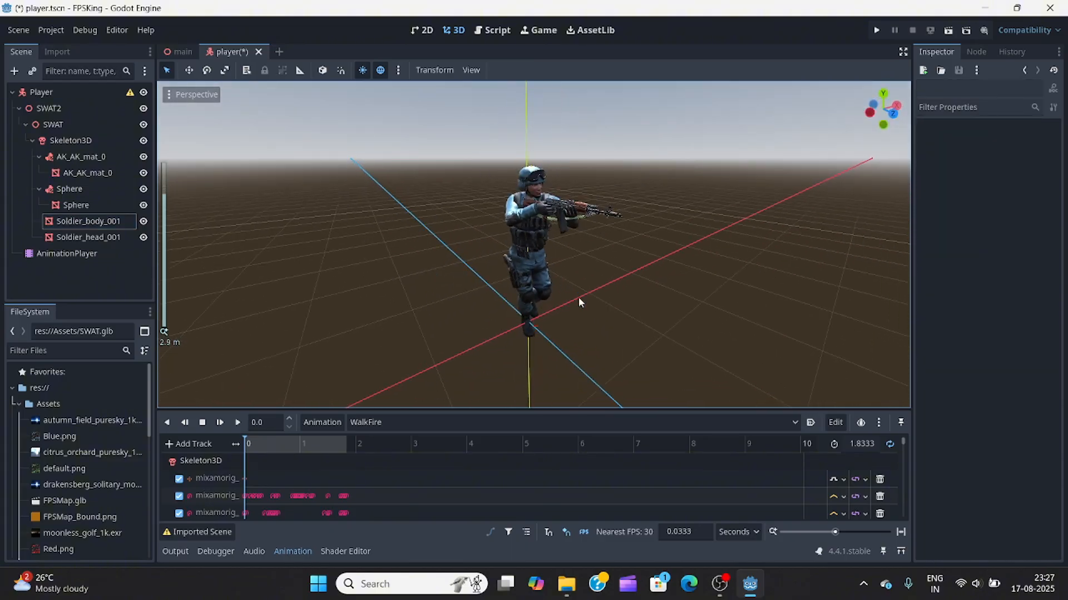
pyautogui.hotkey('ctrl', 's')
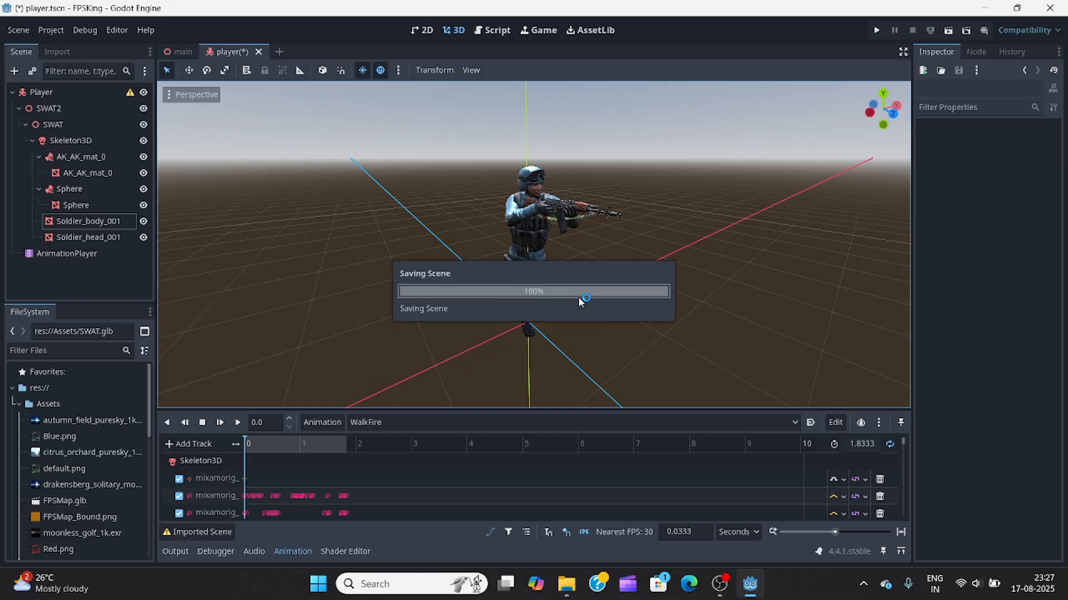
# Switch the AnimationPlayer to the RifleIdle animation
pyautogui.moveTo(576, 296); pyautogui.dragTo(449, 434, button='middle')
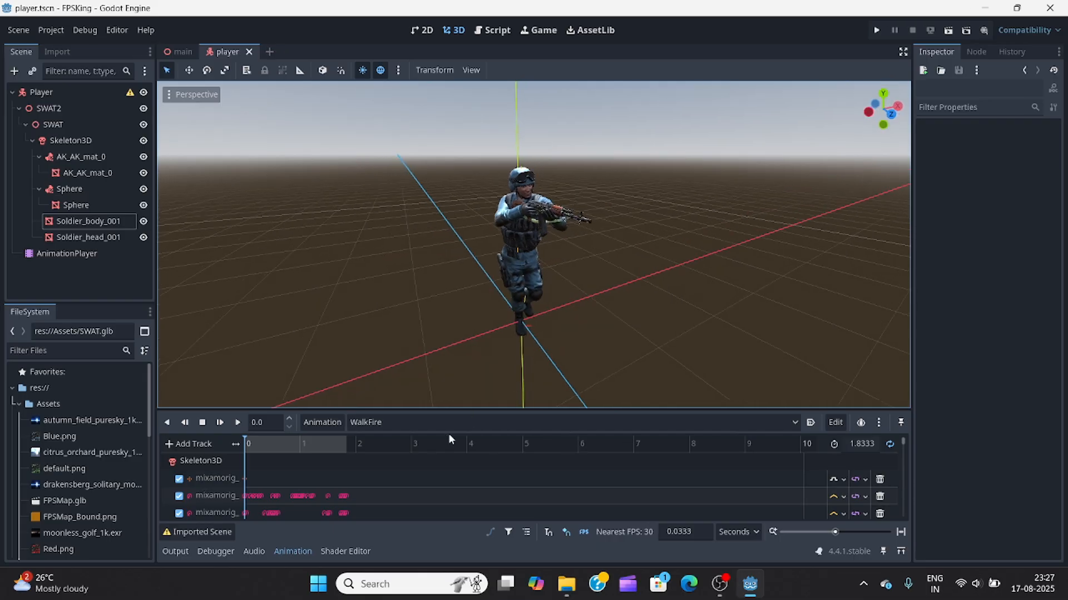
pyautogui.click(444, 423)
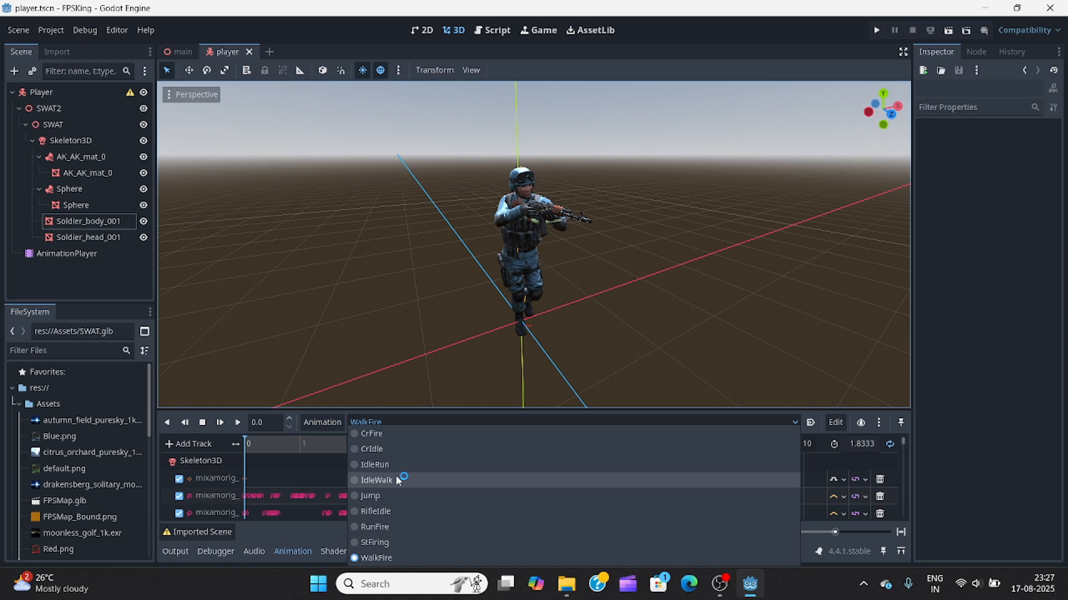
pyautogui.click(376, 511)
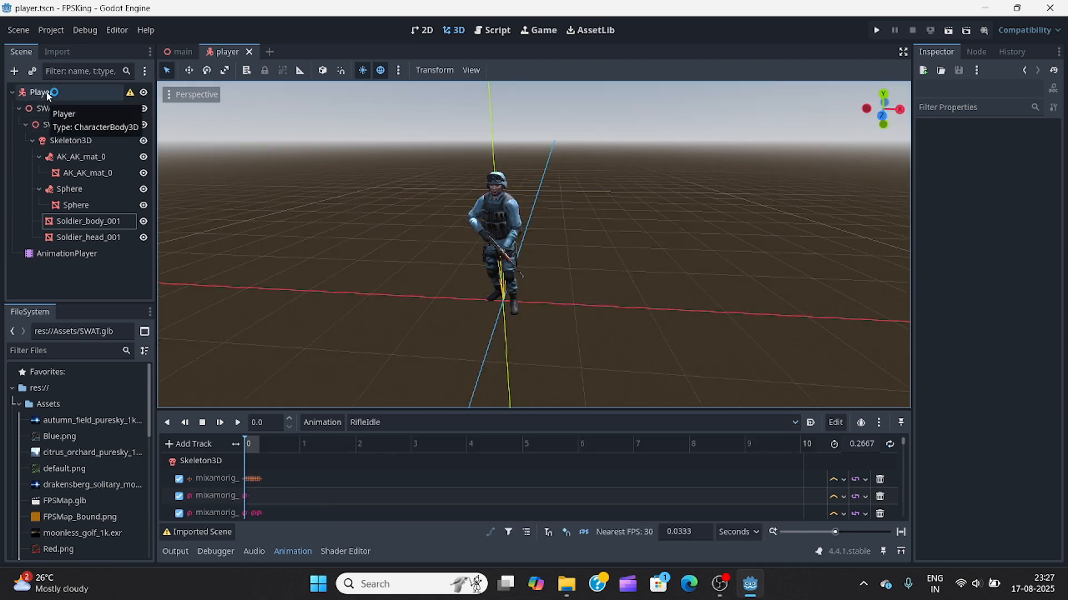
# Add an Area3D node as a child of the Sphere bone attachment in the Player scene
pyautogui.click(41, 93)
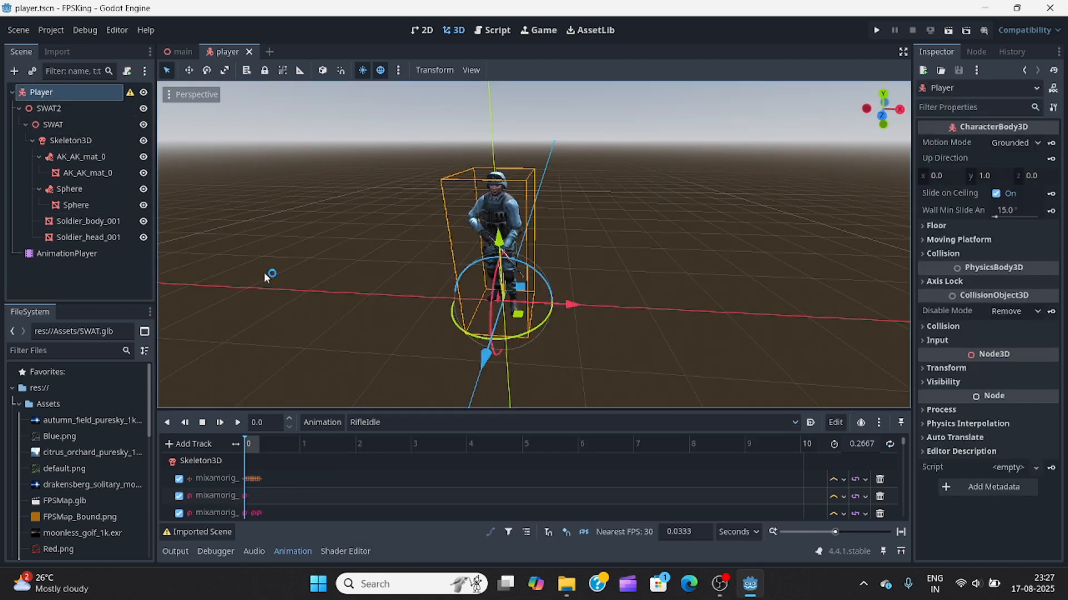
pyautogui.click(78, 206)
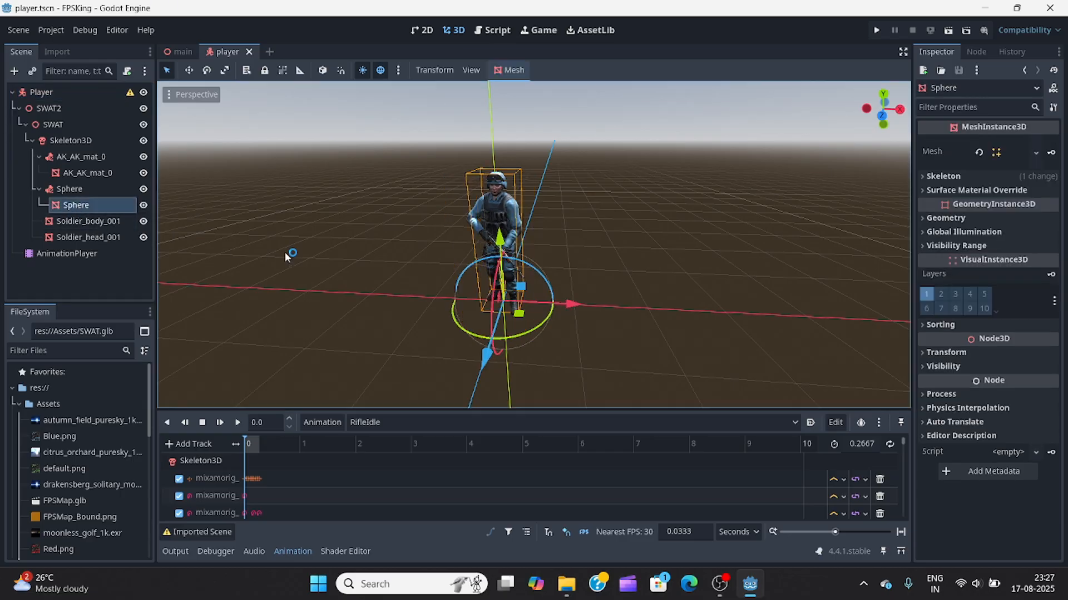
pyautogui.moveTo(269, 248); pyautogui.dragTo(458, 279, button='middle')
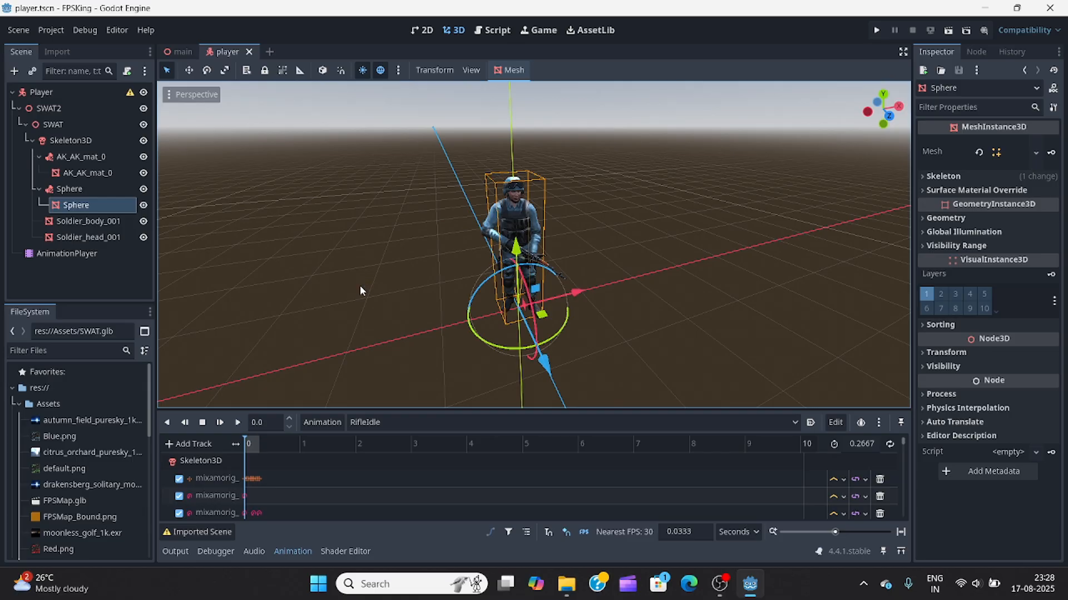
pyautogui.click(78, 189)
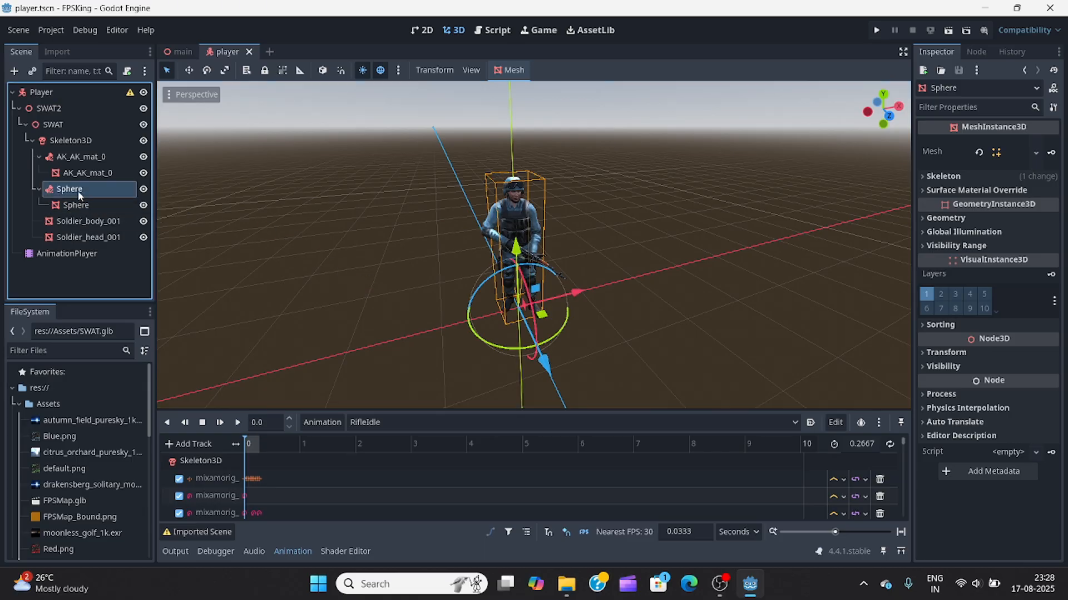
pyautogui.click(15, 71)
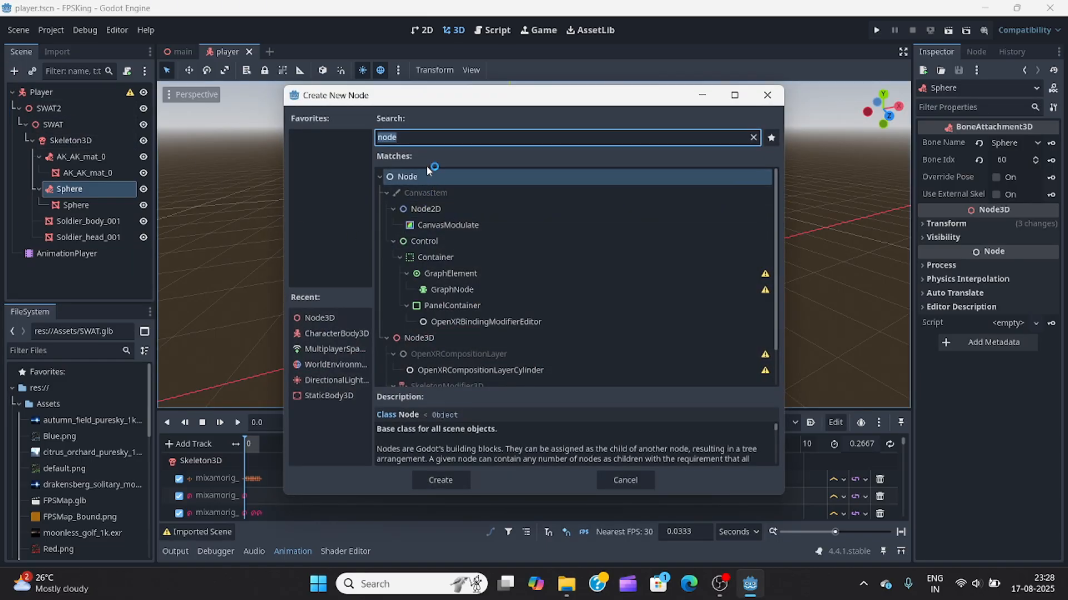
pyautogui.write('area')
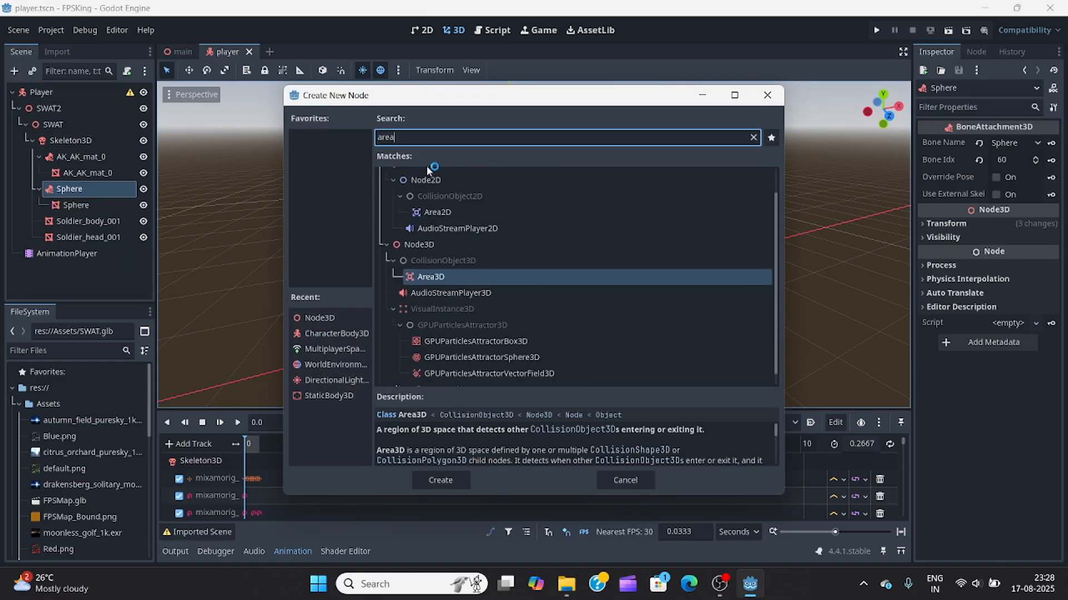
pyautogui.click(437, 480)
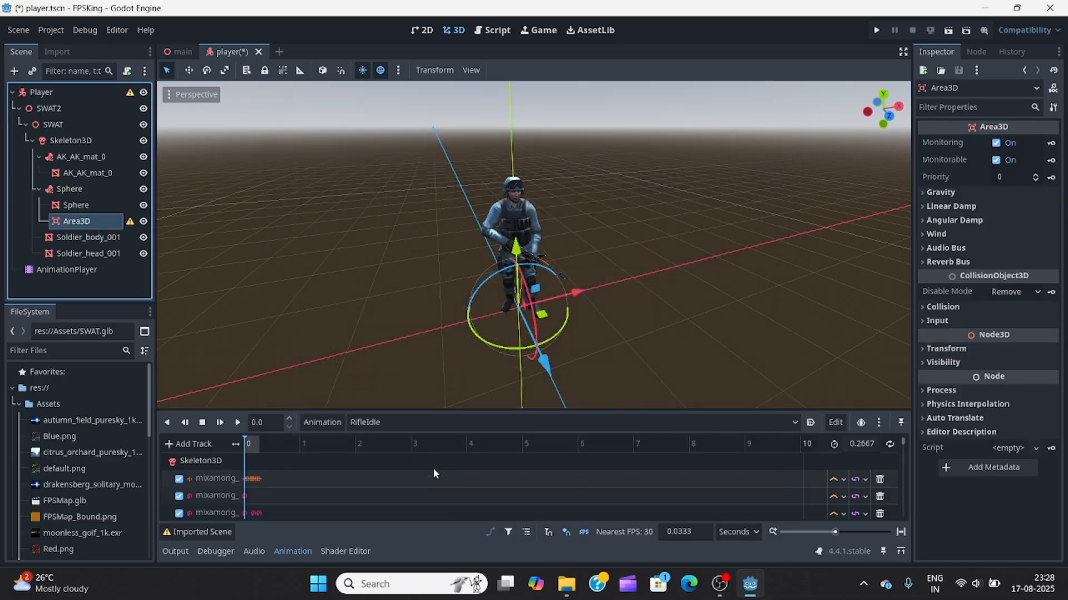
# Create a sibling Trimesh collision shape from the Sphere mesh and parent it to the Area3D
pyautogui.click(84, 204)
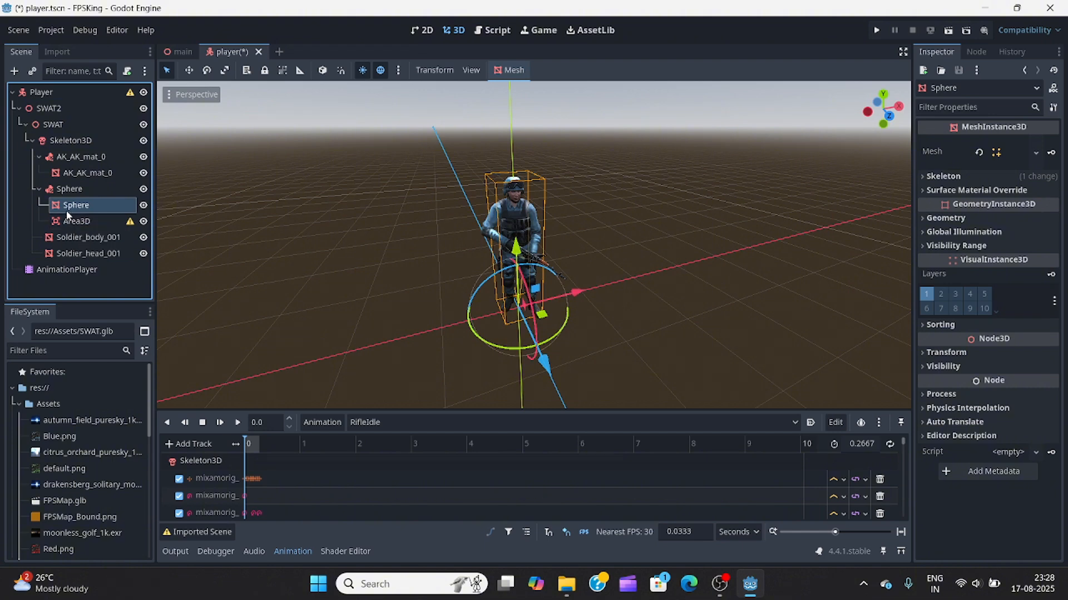
pyautogui.click(504, 75)
pyautogui.click(509, 86)
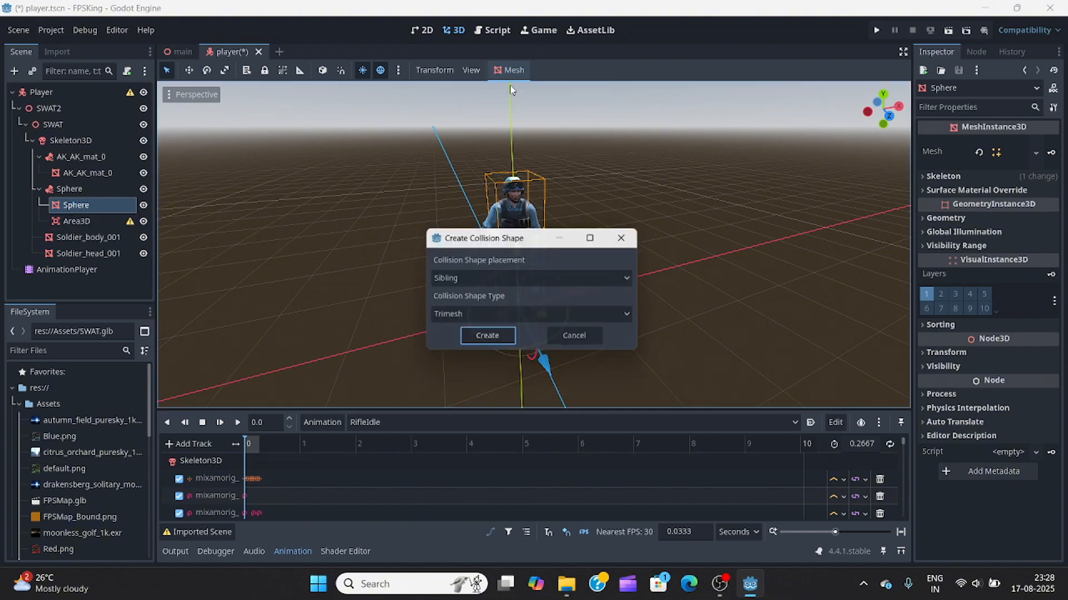
pyautogui.click(484, 340)
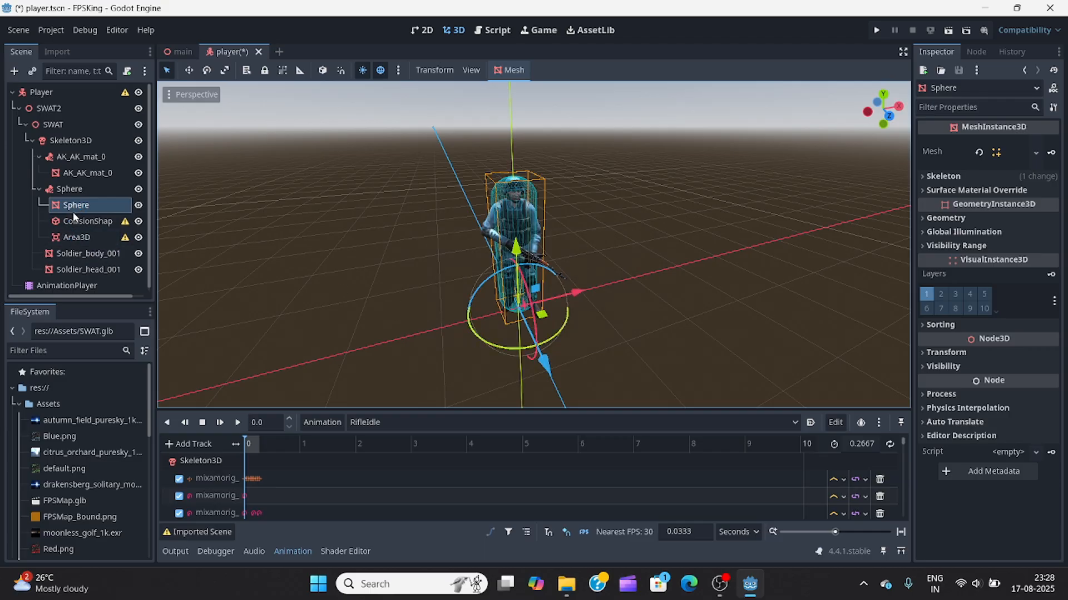
pyautogui.moveTo(78, 221); pyautogui.dragTo(79, 238)
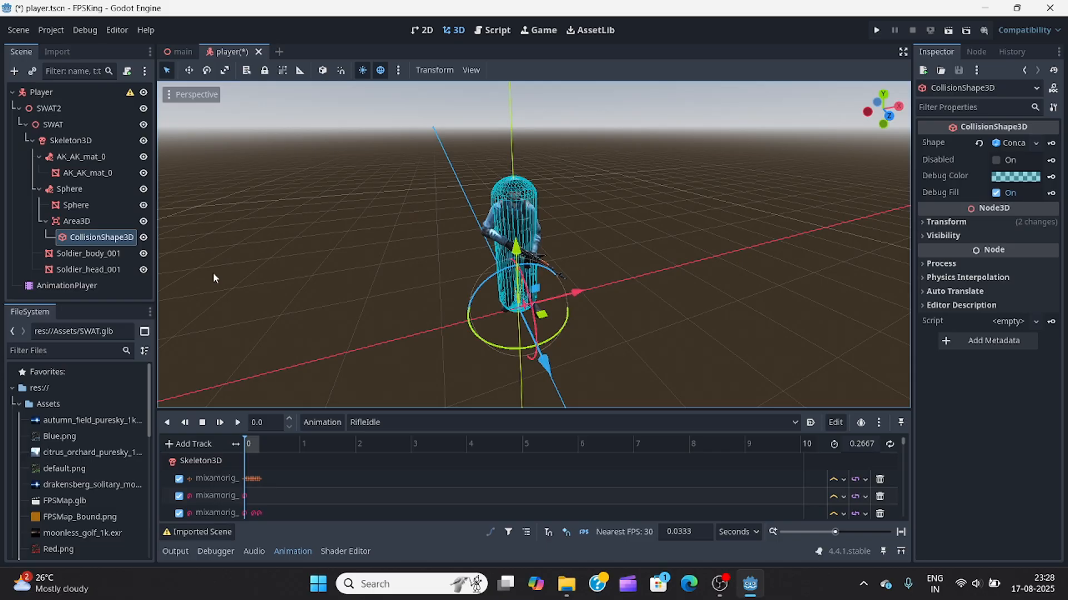
# Preview the CrFire animation and examine how well the Area3D's collision shape covers the crouching soldier
pyautogui.moveTo(541, 222); pyautogui.dragTo(533, 243, button='middle')
pyautogui.scroll(8, 445, 226)
pyautogui.scroll(3, 534, 222)
pyautogui.scroll(-5, 532, 228)
pyautogui.scroll(-2, 533, 244)
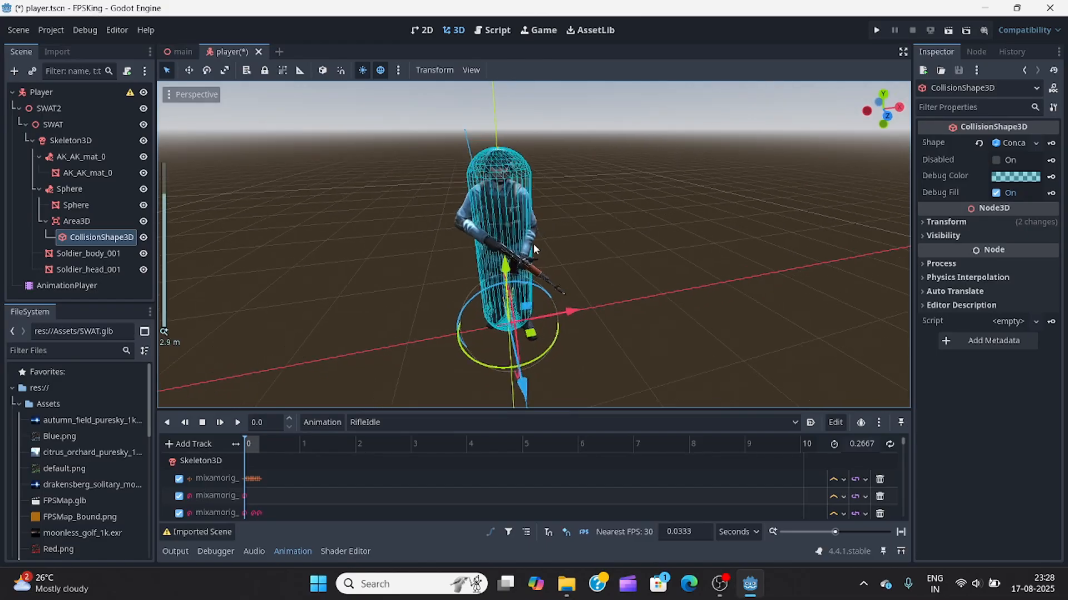
pyautogui.click(462, 420)
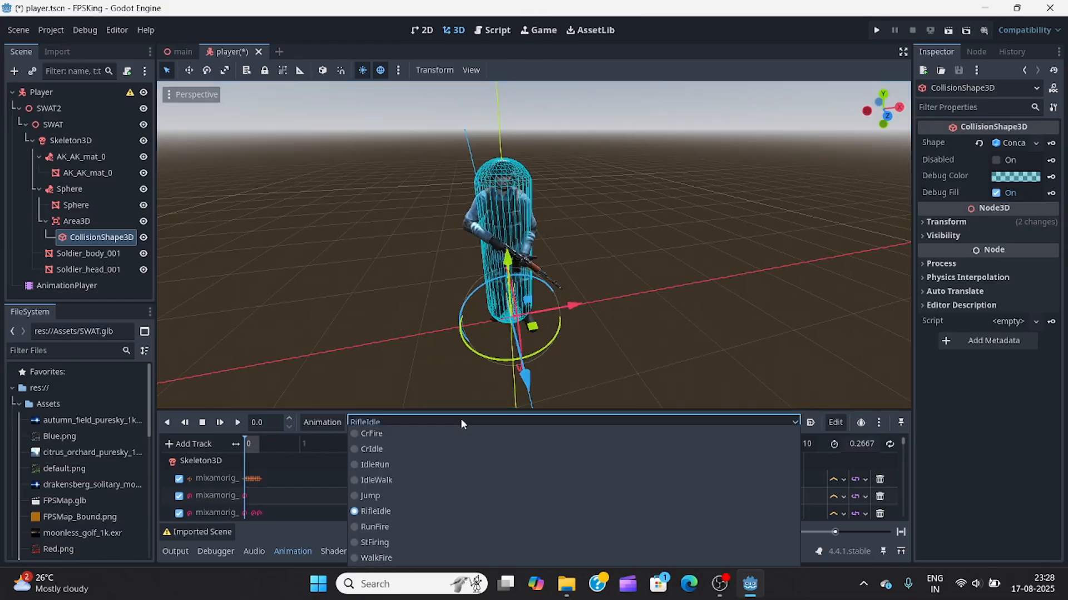
pyautogui.click(412, 434)
pyautogui.moveTo(578, 267); pyautogui.dragTo(409, 262, button='middle')
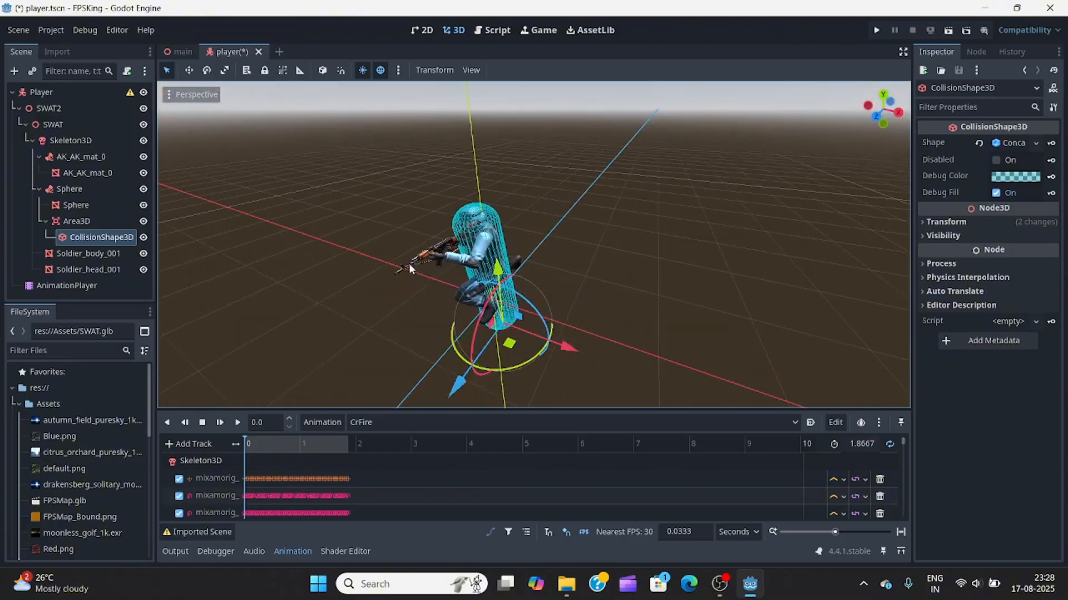
pyautogui.scroll(3, 488, 199)
pyautogui.moveTo(488, 199); pyautogui.dragTo(562, 317, button='middle')
pyautogui.scroll(-4, 428, 326)
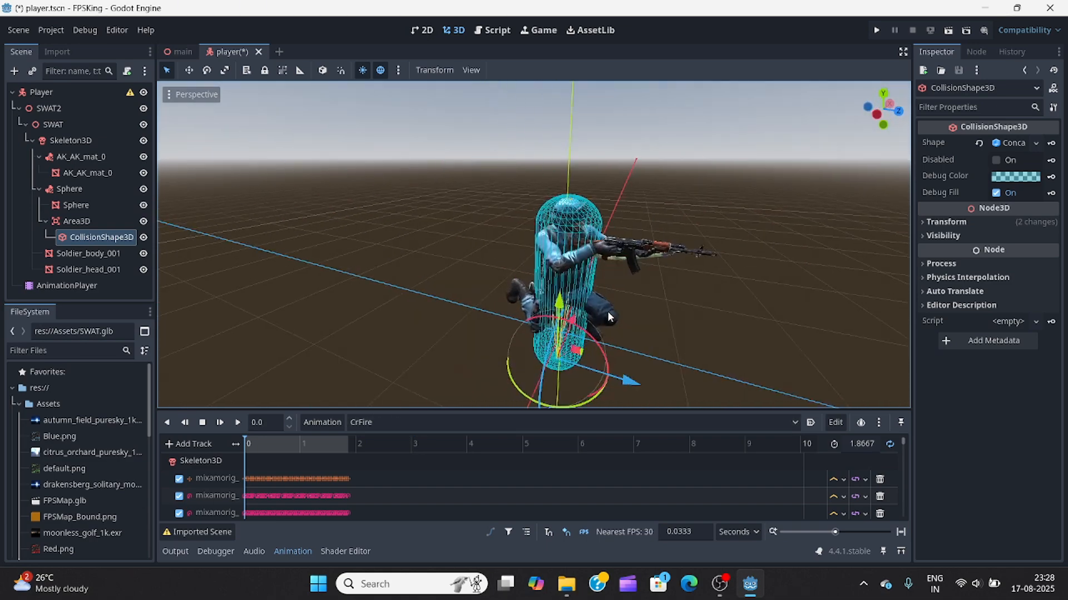
pyautogui.scroll(5, 595, 334)
pyautogui.moveTo(630, 349); pyautogui.dragTo(576, 275, button='middle')
pyautogui.scroll(-7, 577, 278)
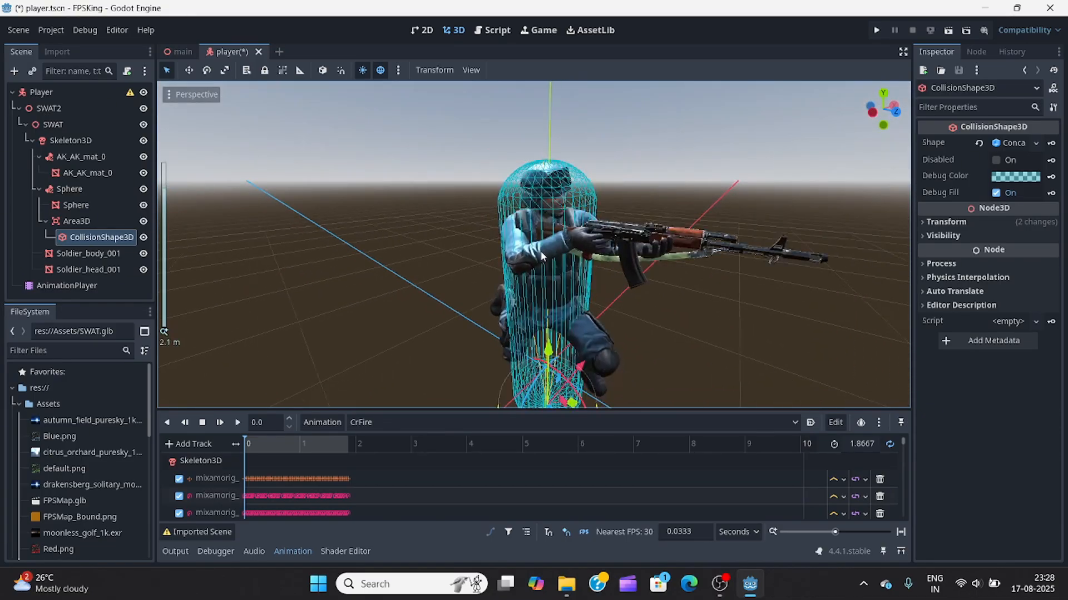
pyautogui.moveTo(548, 325); pyautogui.dragTo(465, 318, button='middle')
pyautogui.scroll(-5, 463, 318)
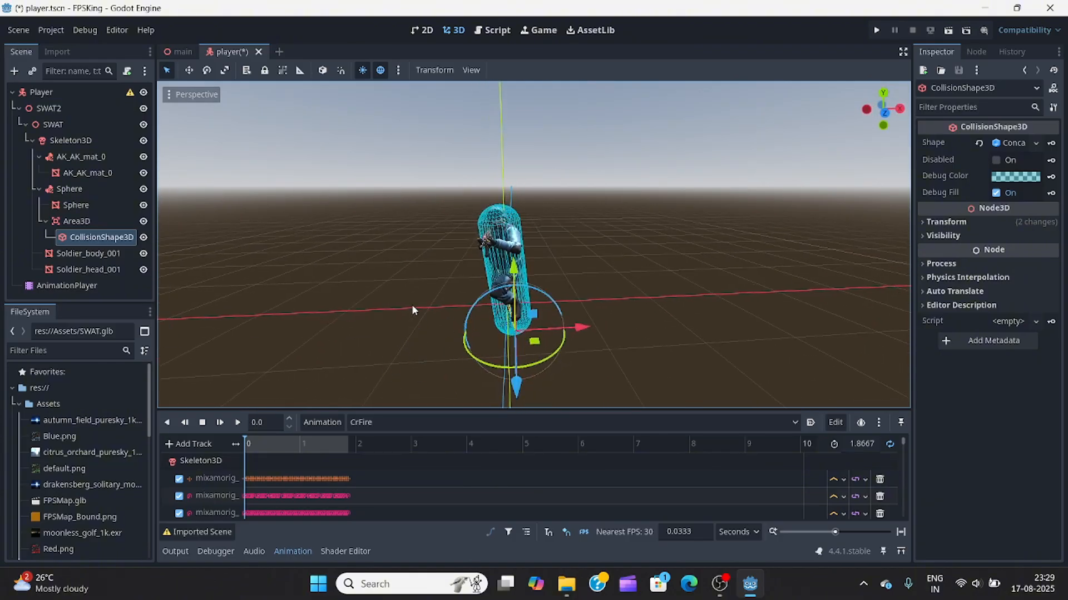
# Switch the soldier's animation back to RifleIdle
pyautogui.click(377, 424)
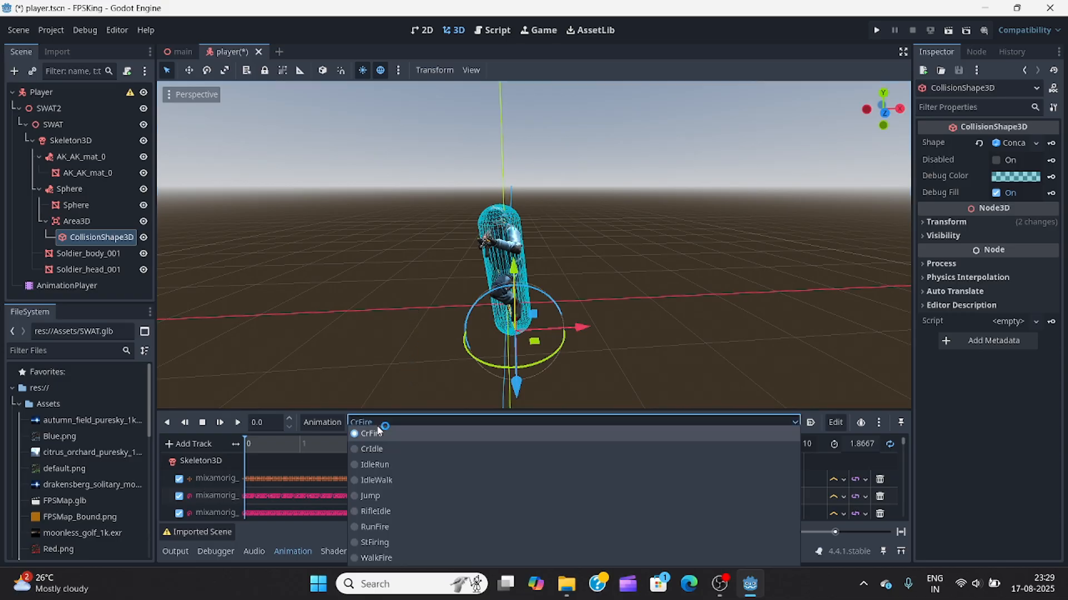
pyautogui.click(376, 511)
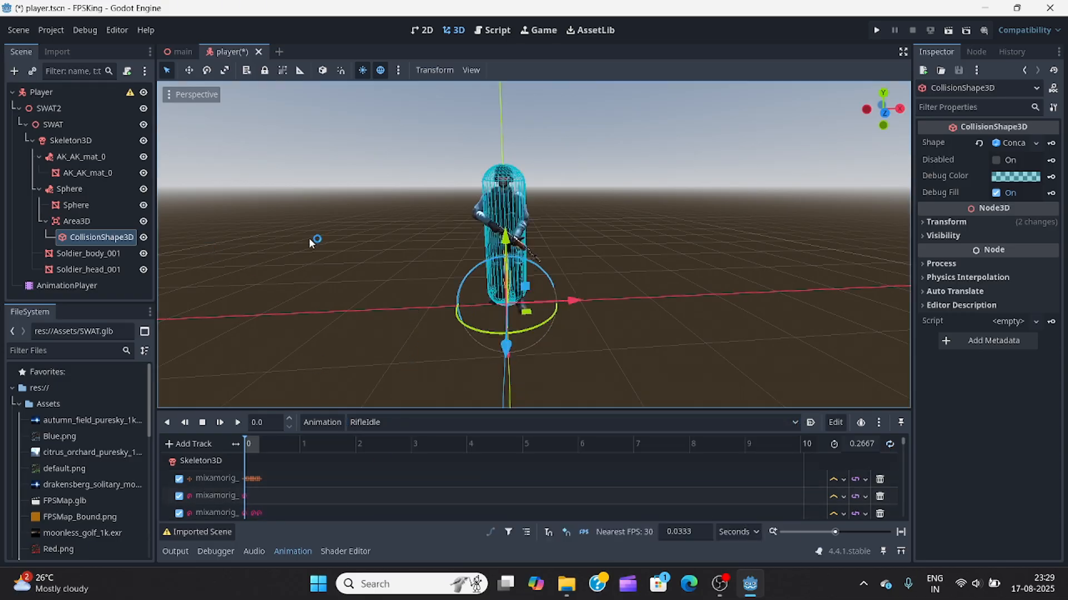
pyautogui.moveTo(432, 228); pyautogui.dragTo(456, 244, button='middle')
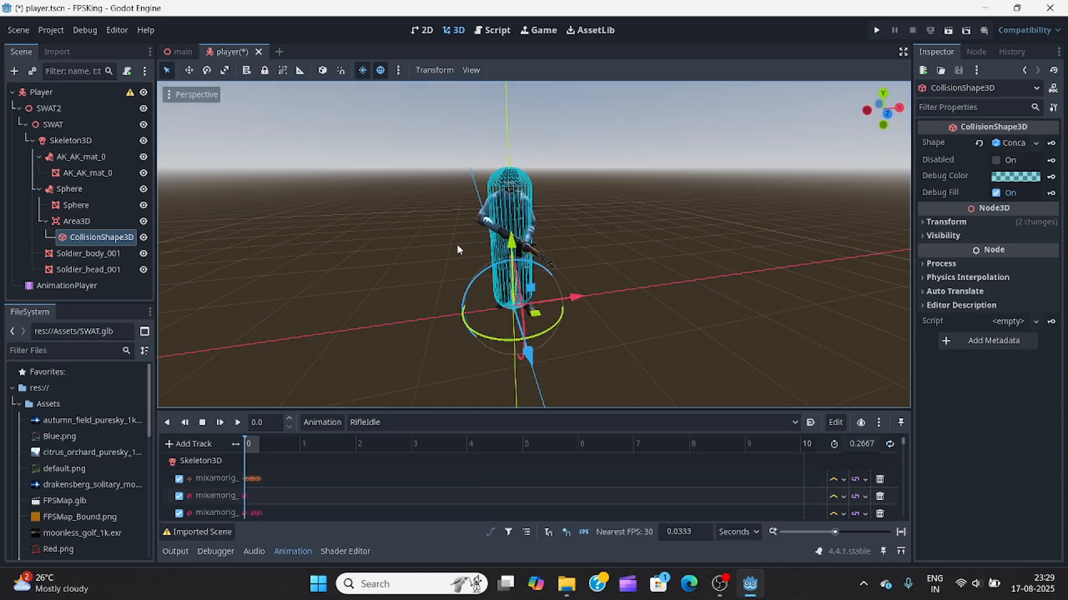
# Add a CollisionShape3D node directly under the Player root
pyautogui.click(51, 95)
pyautogui.click(14, 70)
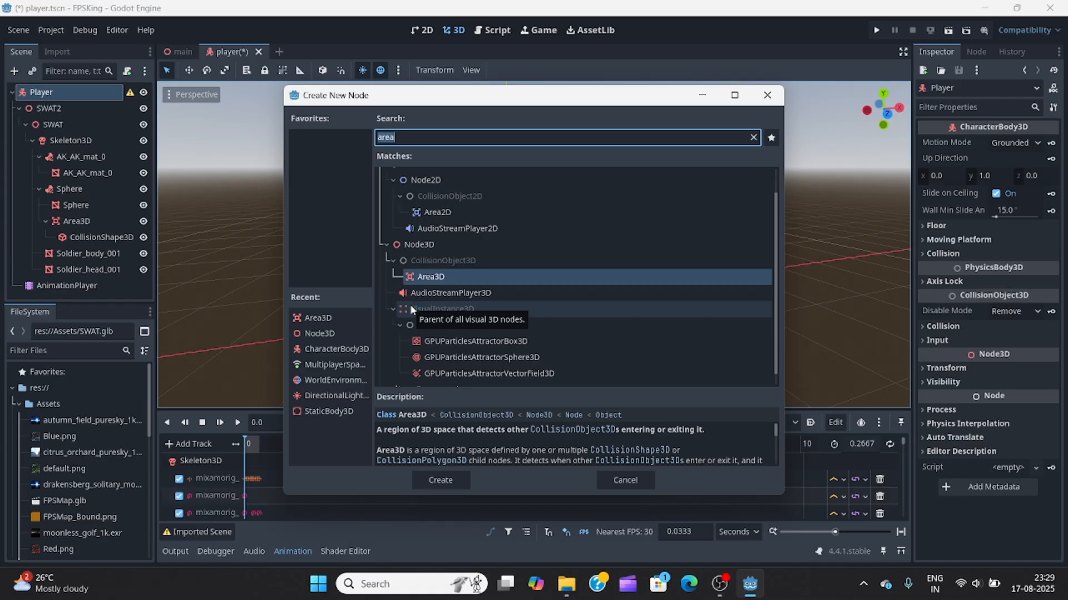
pyautogui.write('coll')
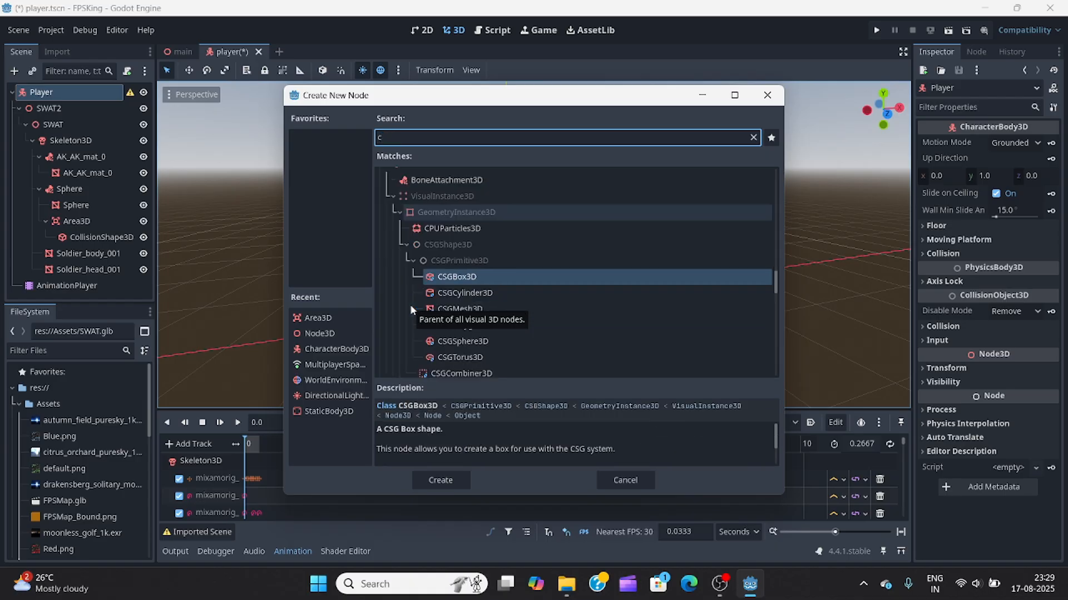
pyautogui.click(438, 480)
# Rename the Player root's new CollisionShape3D node to ground
pyautogui.doubleClick(107, 278)
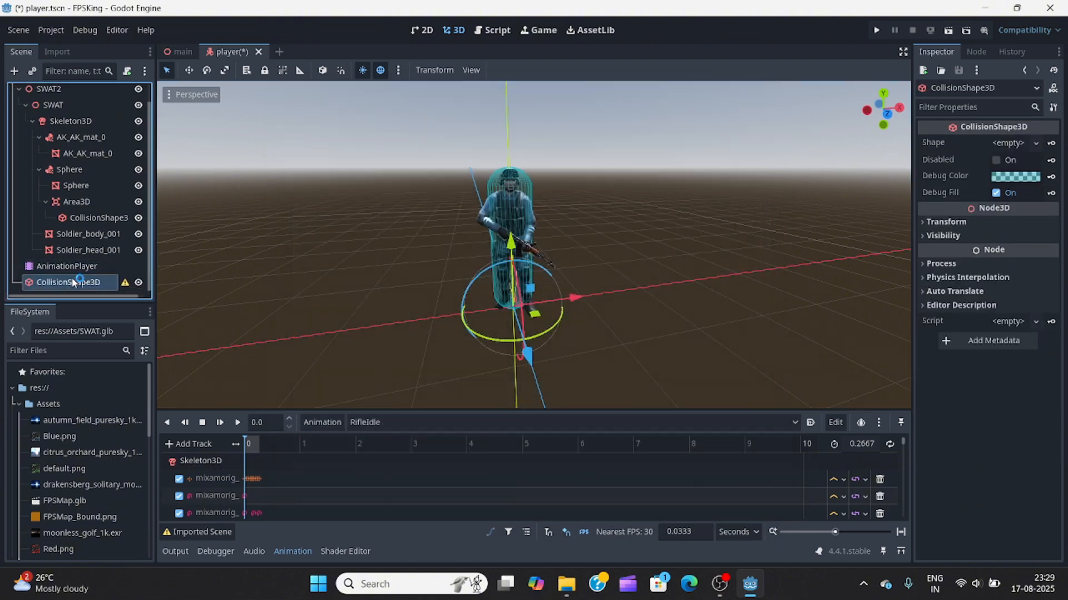
pyautogui.click(83, 282)
pyautogui.moveTo(104, 284); pyautogui.dragTo(10, 288)
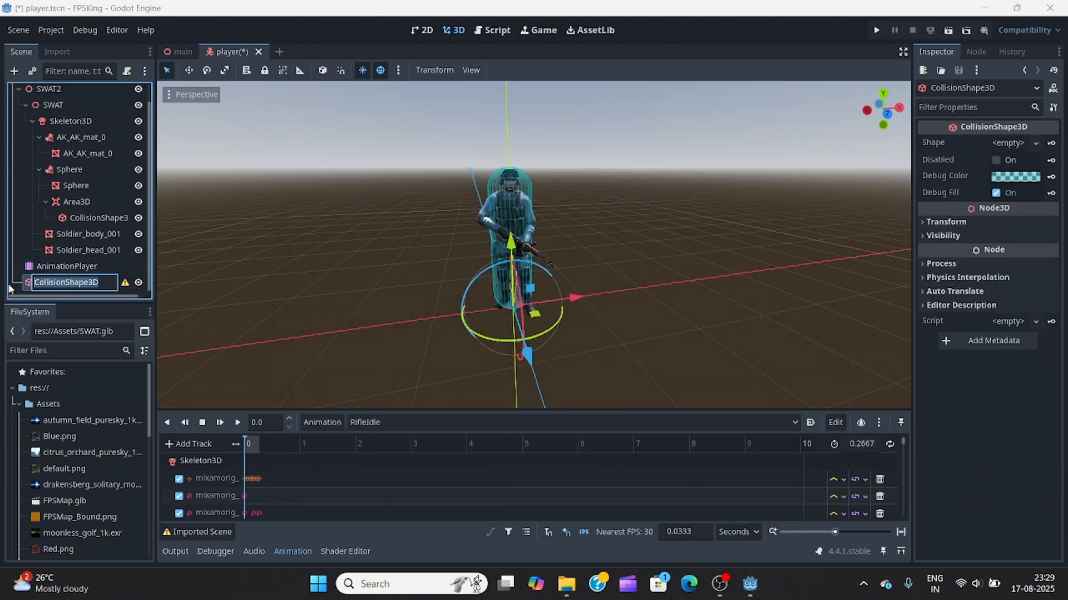
pyautogui.write('ground')
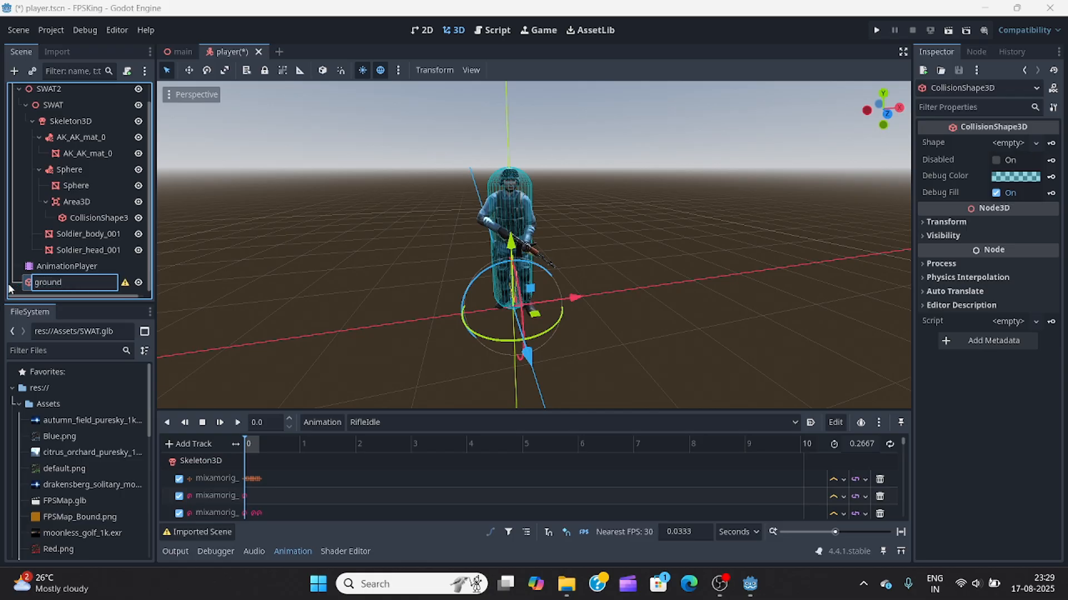
pyautogui.press('Return')
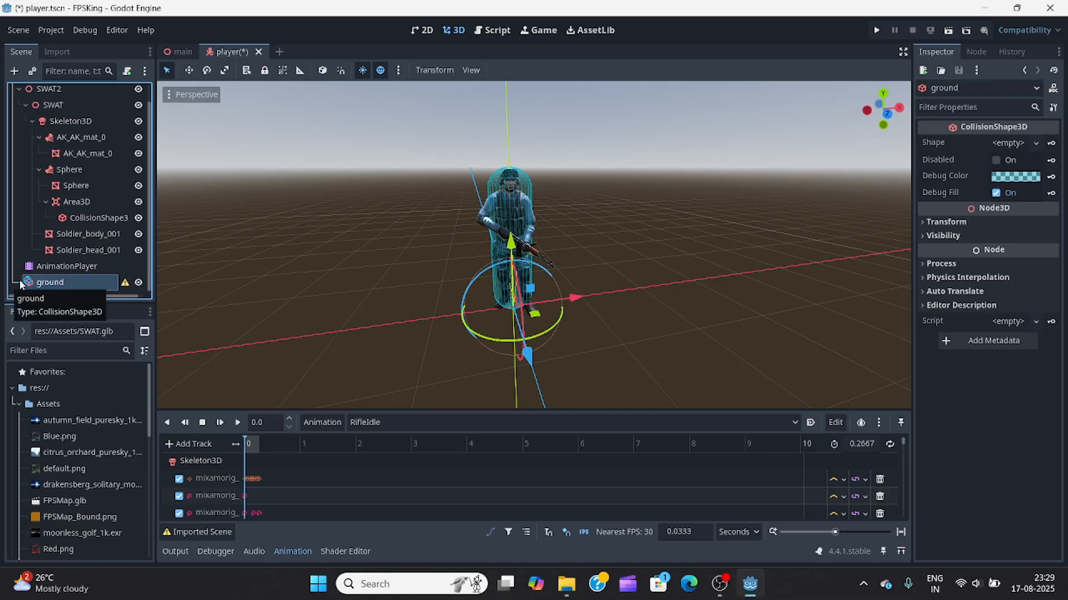
# Assign a new CapsuleShape3D to the ground node and narrow the capsule's radius to about the soldier's body width
pyautogui.click(1021, 143)
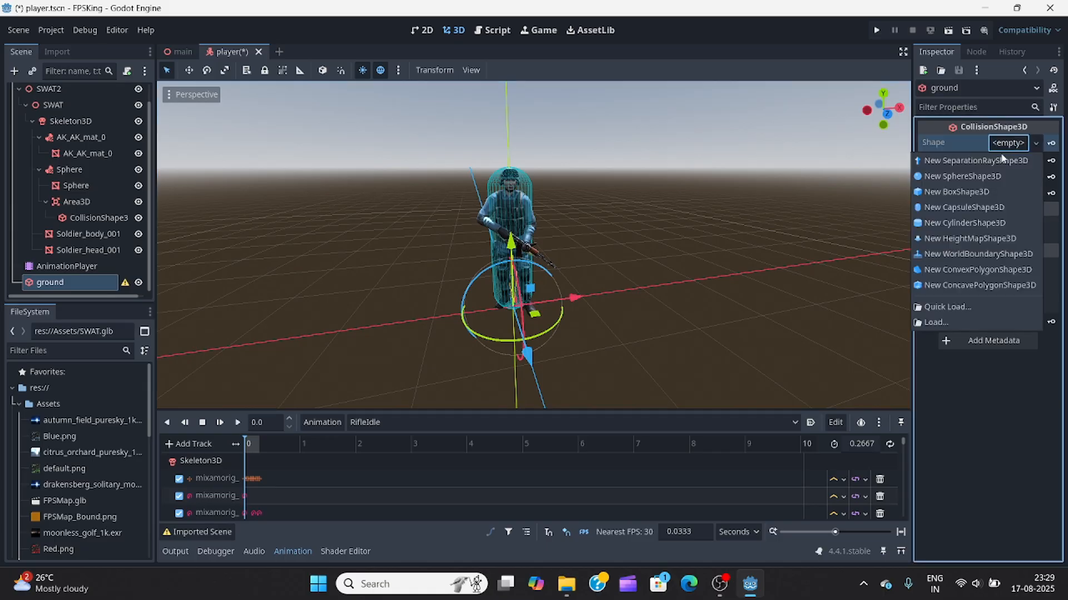
pyautogui.click(948, 211)
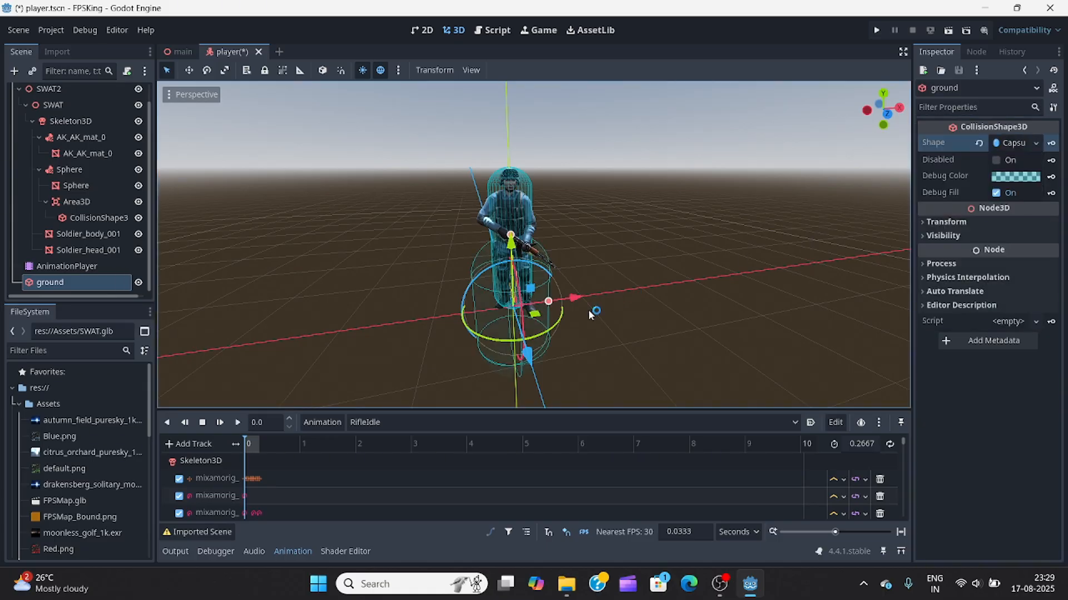
pyautogui.scroll(5, 588, 309)
pyautogui.moveTo(556, 322); pyautogui.dragTo(532, 280, button='middle')
pyautogui.scroll(-2, 543, 306)
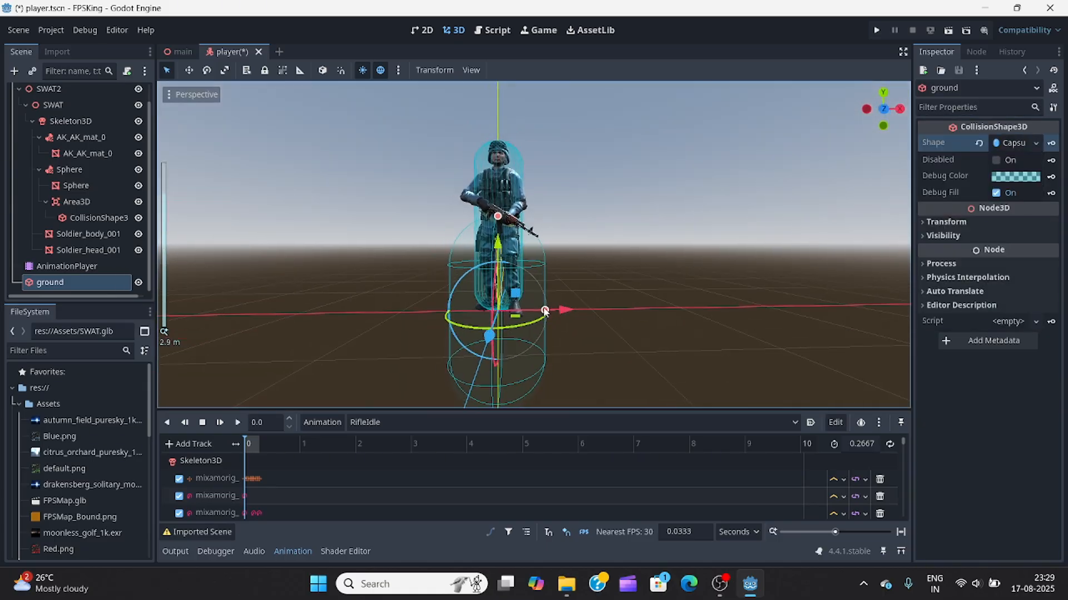
pyautogui.moveTo(545, 310); pyautogui.dragTo(519, 310)
# Raise the ground capsule around the soldier and fine-tune its height and horizontal position in the front orthogonal view
pyautogui.moveTo(499, 243); pyautogui.dragTo(501, 150)
pyautogui.press('KP_1')
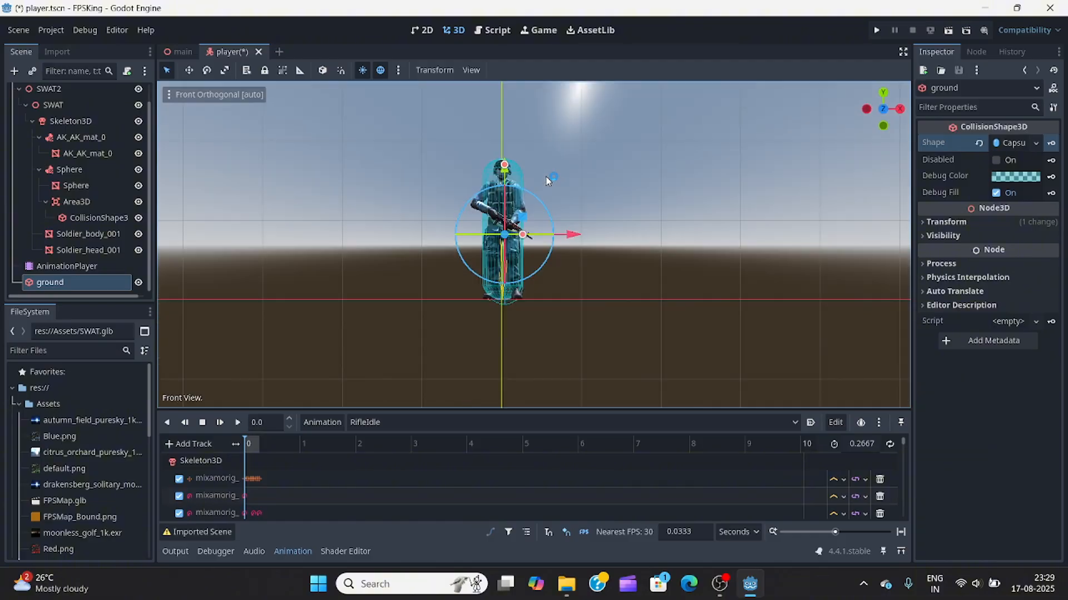
pyautogui.moveTo(506, 176); pyautogui.dragTo(505, 172)
pyautogui.moveTo(572, 229); pyautogui.dragTo(573, 234)
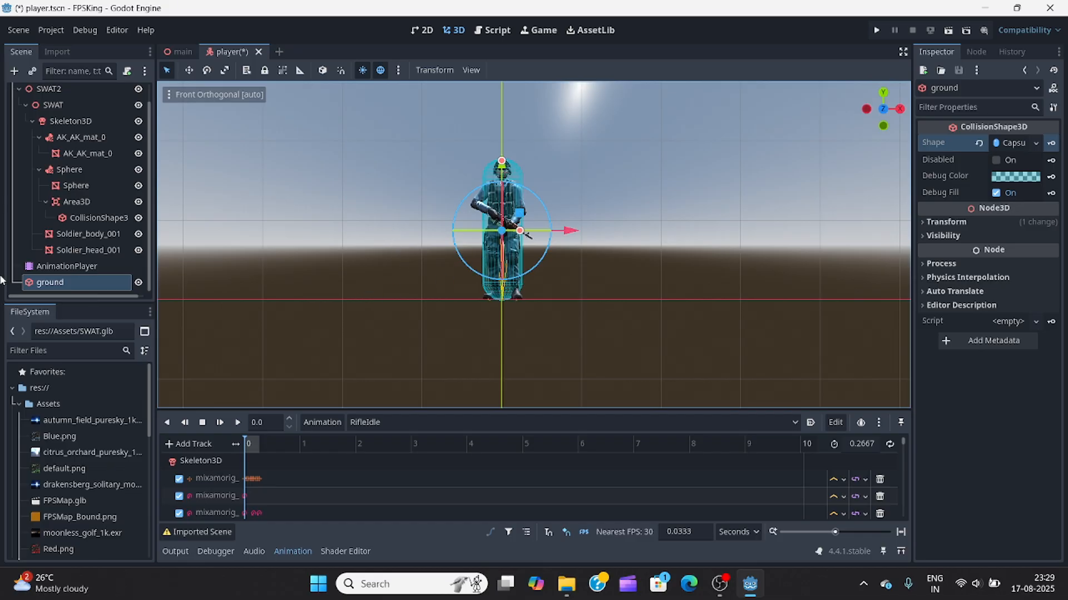
# Save the player scene, check the capsule around the soldier from several angles and clear the node selection
pyautogui.moveTo(350, 285); pyautogui.dragTo(455, 335, button='middle')
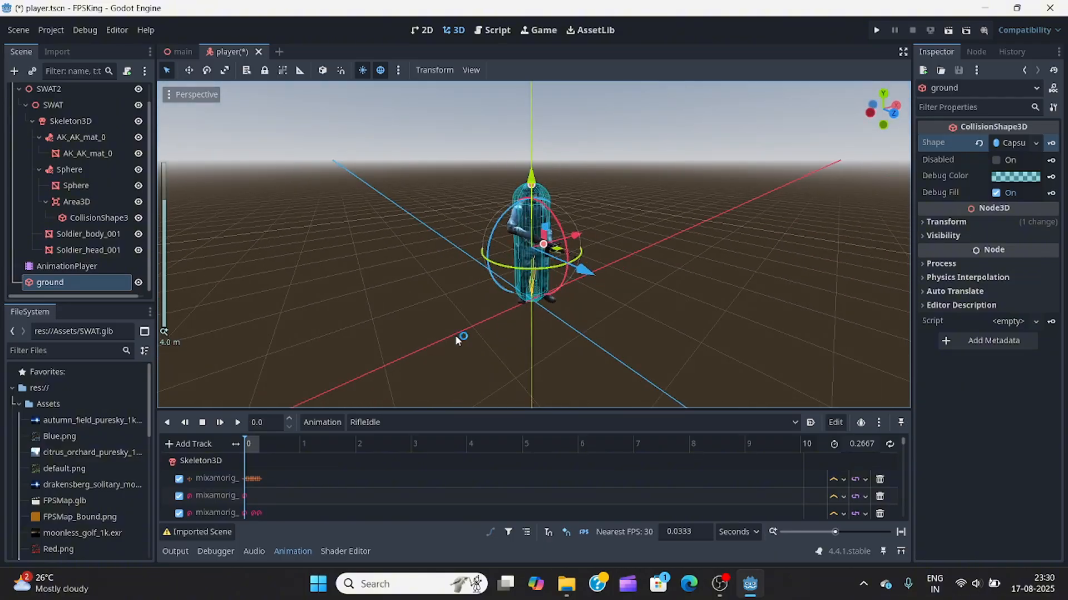
pyautogui.hotkey('ctrl', 's')
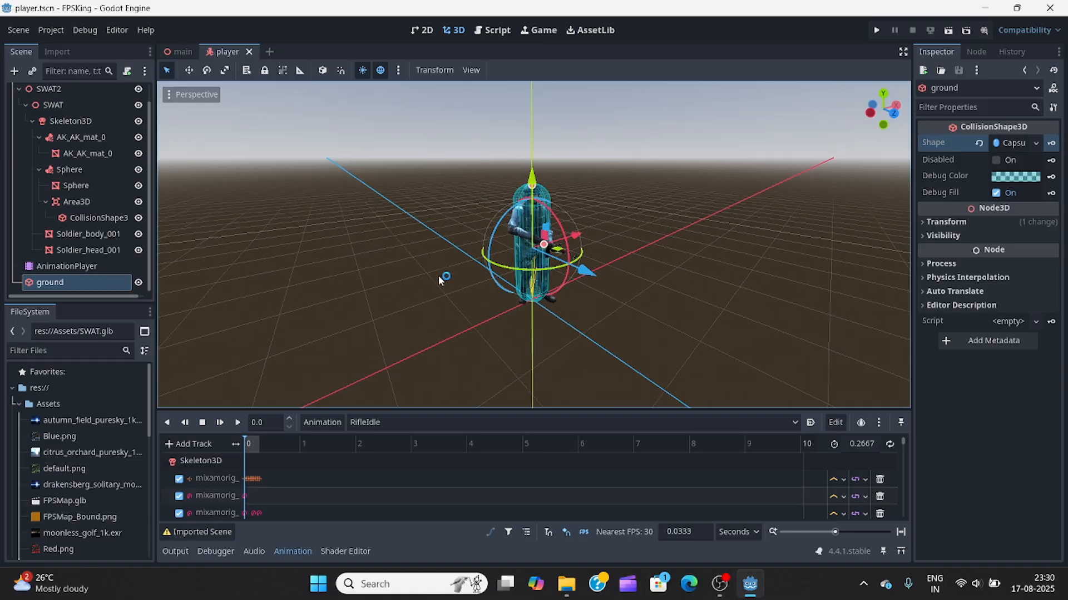
pyautogui.moveTo(441, 278); pyautogui.dragTo(673, 155, button='middle')
pyautogui.scroll(3, 710, 268)
pyautogui.moveTo(709, 268); pyautogui.dragTo(553, 256, button='middle')
pyautogui.scroll(-4, 553, 255)
pyautogui.click(385, 284)
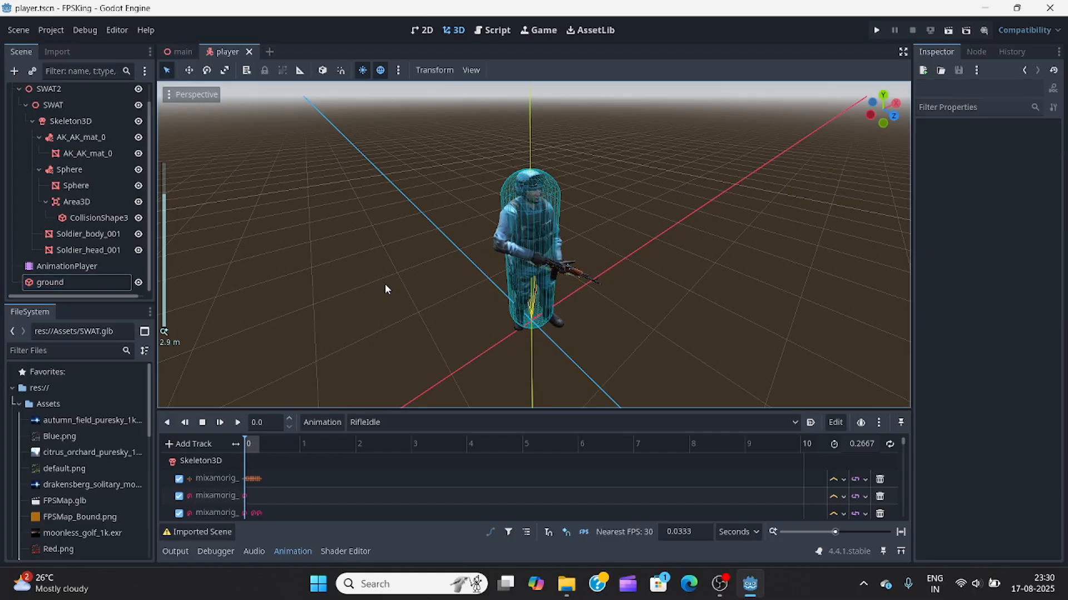
pyautogui.moveTo(436, 306); pyautogui.dragTo(579, 289, button='middle')
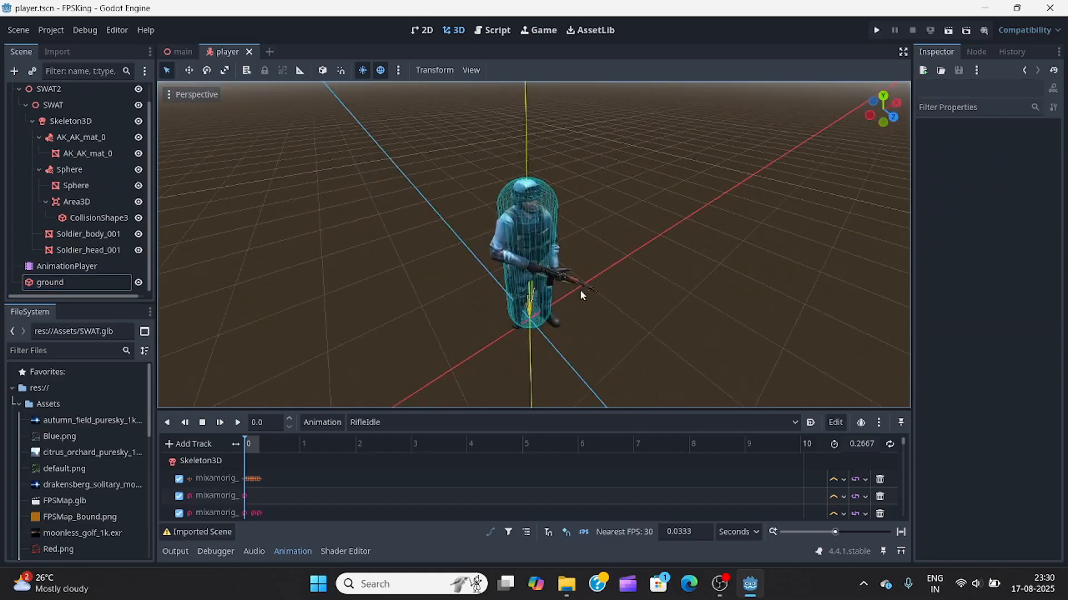
# Add a Camera3D node under the Player root and align its transform with a perspective view from behind the soldier
pyautogui.scroll(5, 575, 303)
pyautogui.scroll(-5, 569, 301)
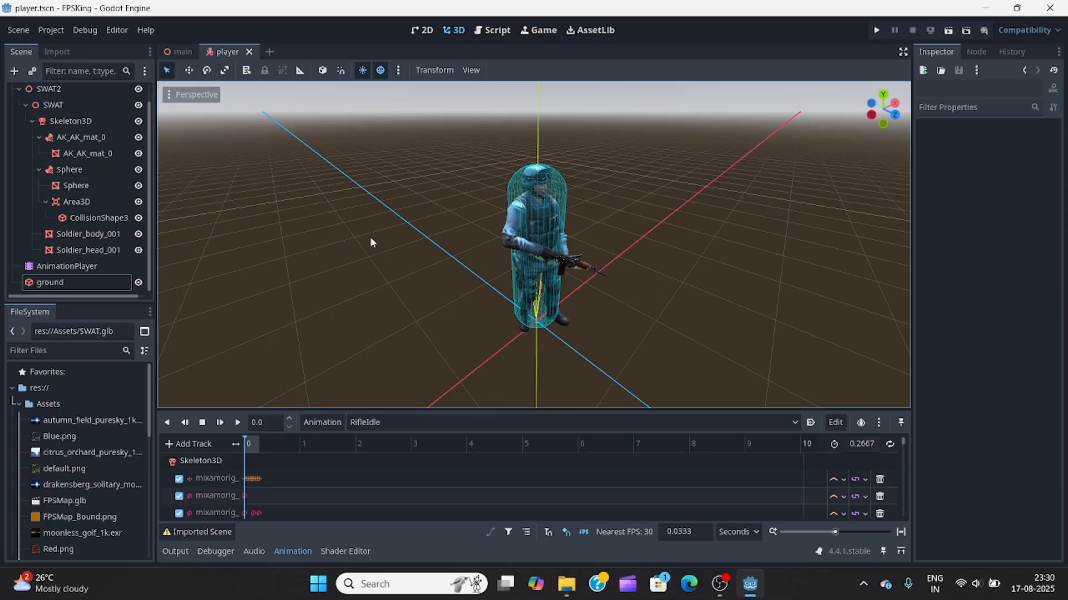
pyautogui.moveTo(371, 243); pyautogui.dragTo(698, 241, button='middle')
pyautogui.scroll(-2, 653, 228)
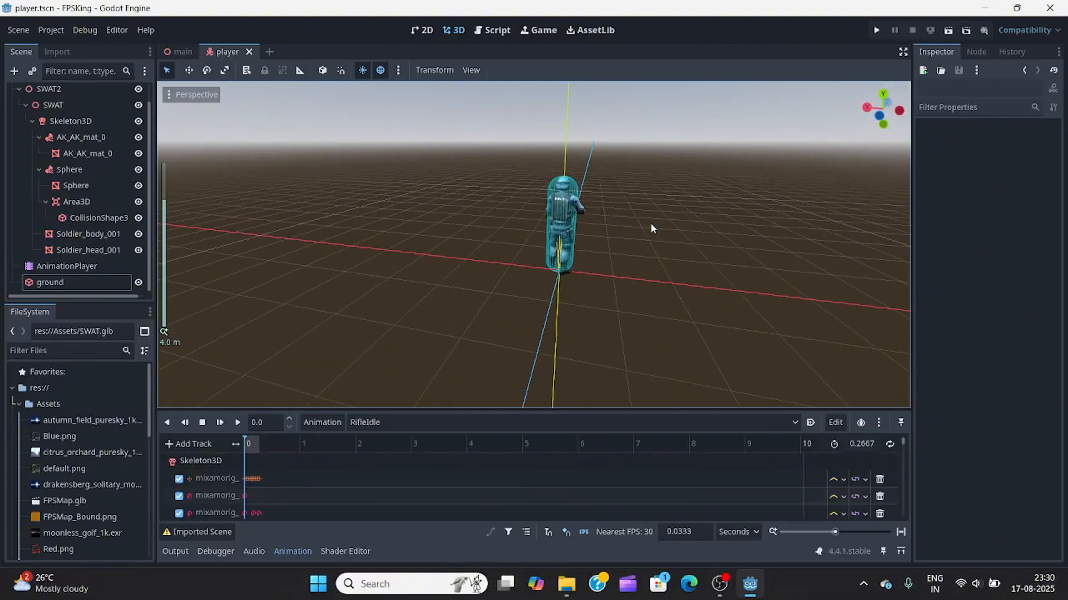
pyautogui.scroll(2, 73, 239)
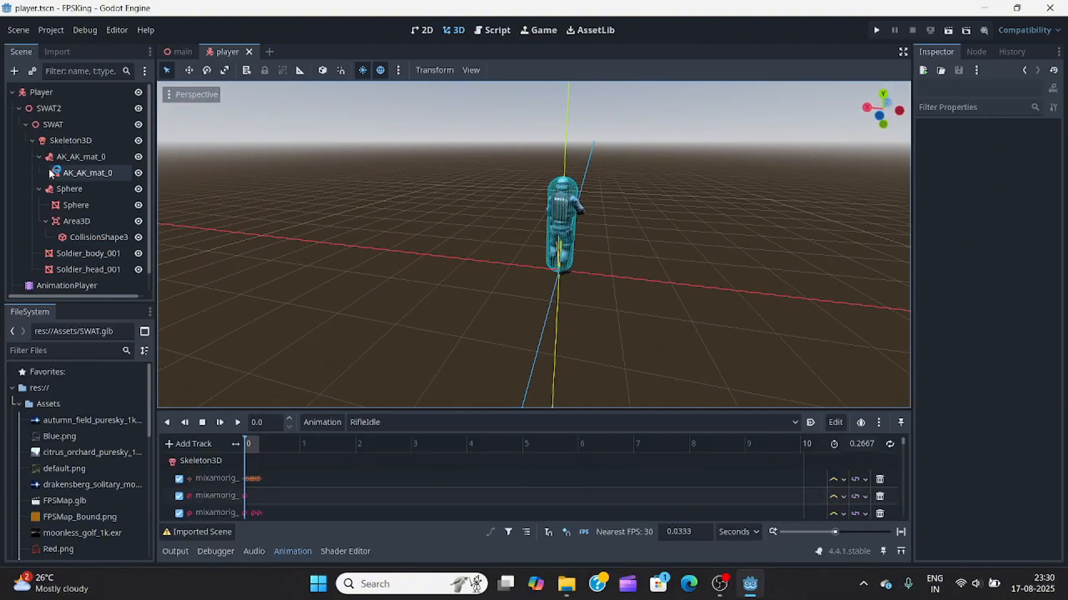
pyautogui.click(38, 92)
pyautogui.scroll(-1, 64, 222)
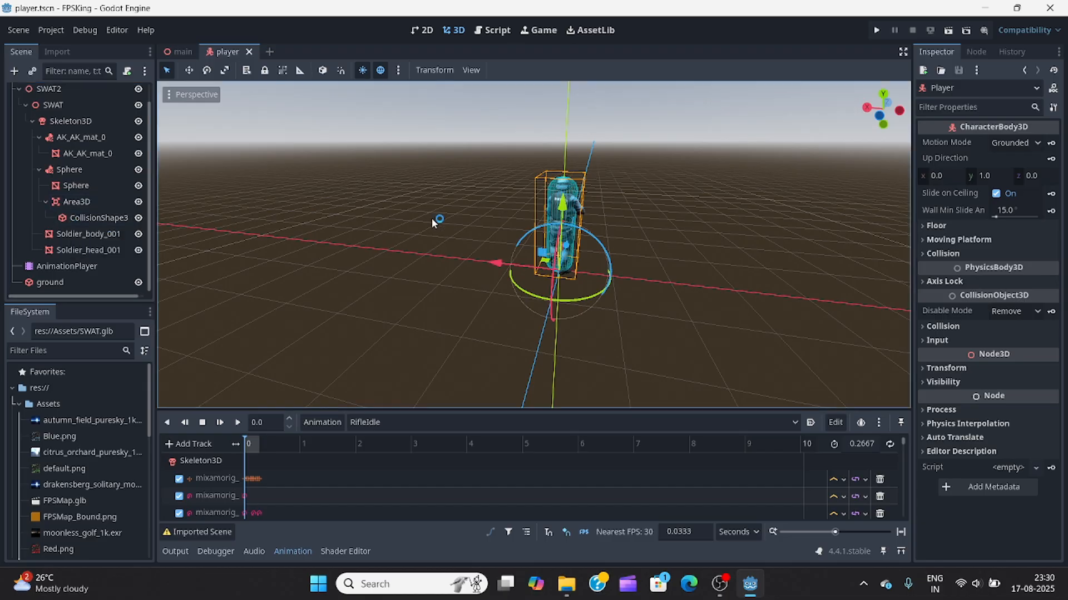
pyautogui.moveTo(462, 251); pyautogui.dragTo(532, 249, button='middle')
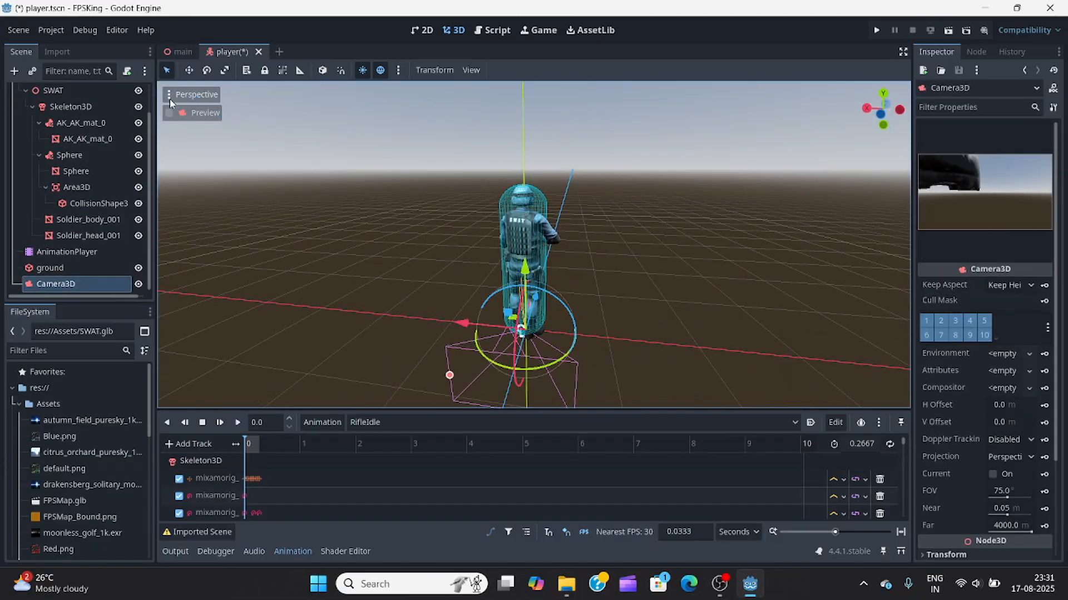
pyautogui.click(169, 96)
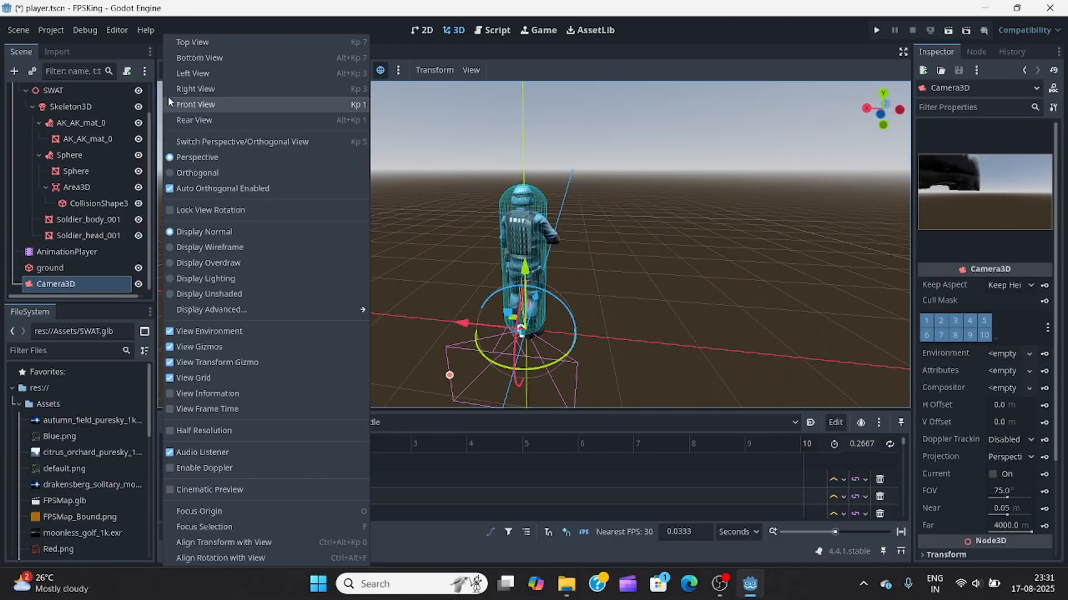
pyautogui.click(206, 542)
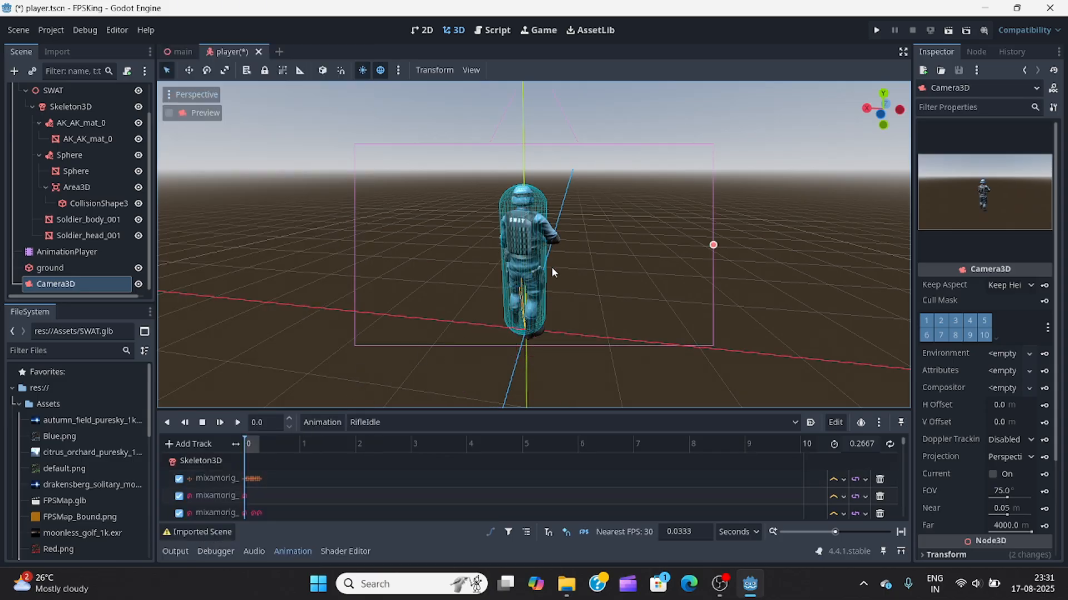
# Move the Camera3D forward until it sits close behind the soldier, adjusting its height and sideways position to frame the head and shoulders
pyautogui.scroll(-3, 552, 267)
pyautogui.moveTo(414, 280); pyautogui.dragTo(678, 277, button='middle')
pyautogui.scroll(-3, 683, 276)
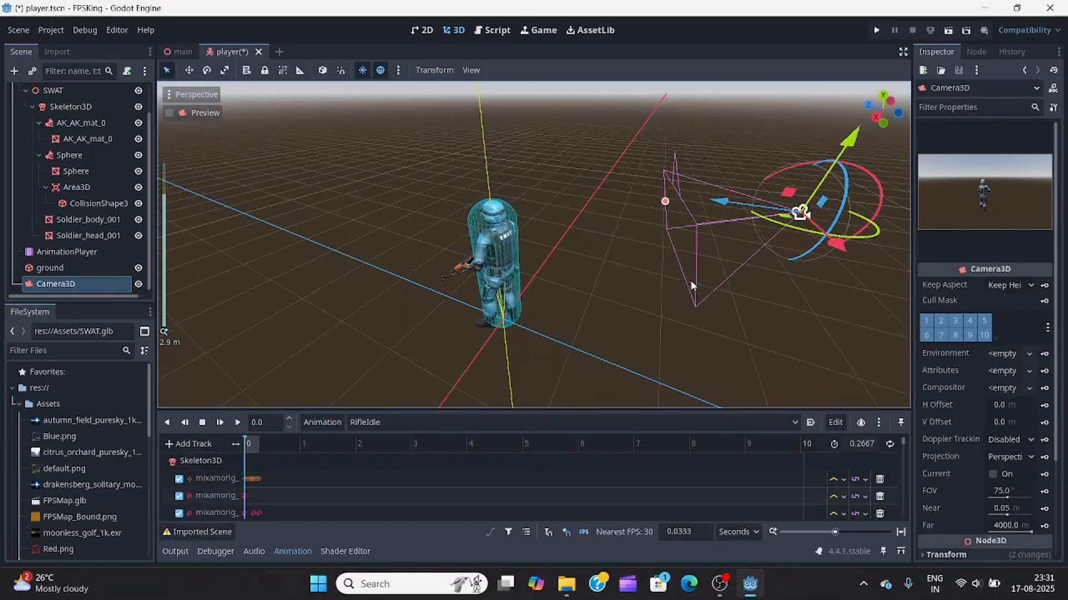
pyautogui.moveTo(645, 212); pyautogui.dragTo(492, 203)
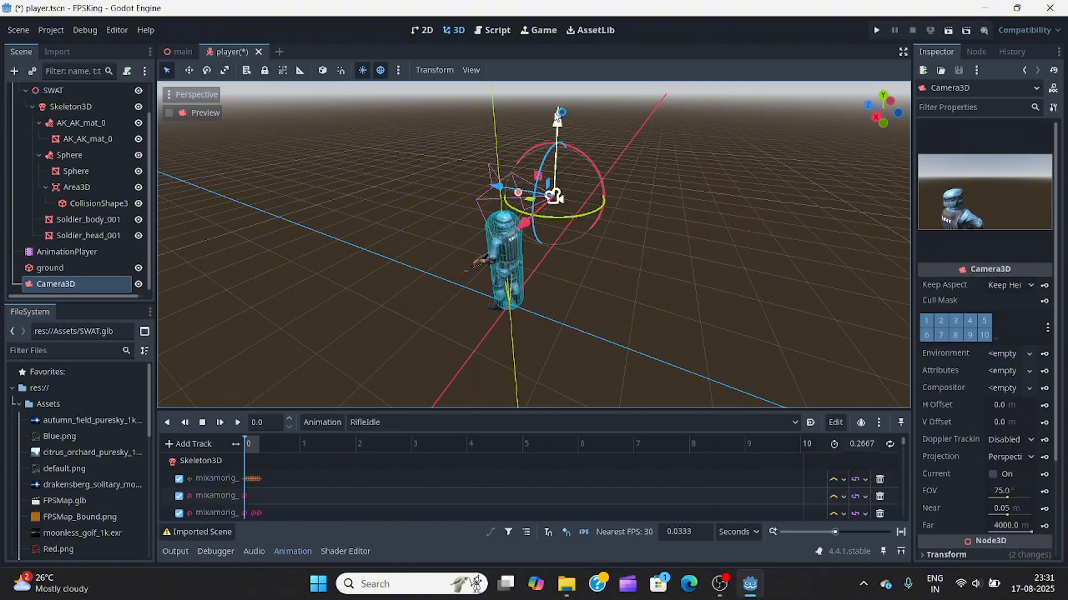
pyautogui.moveTo(558, 118); pyautogui.dragTo(564, 123)
pyautogui.moveTo(563, 123); pyautogui.dragTo(525, 233, button='middle')
pyautogui.moveTo(488, 231); pyautogui.dragTo(459, 235)
pyautogui.moveTo(459, 235); pyautogui.dragTo(513, 284, button='middle')
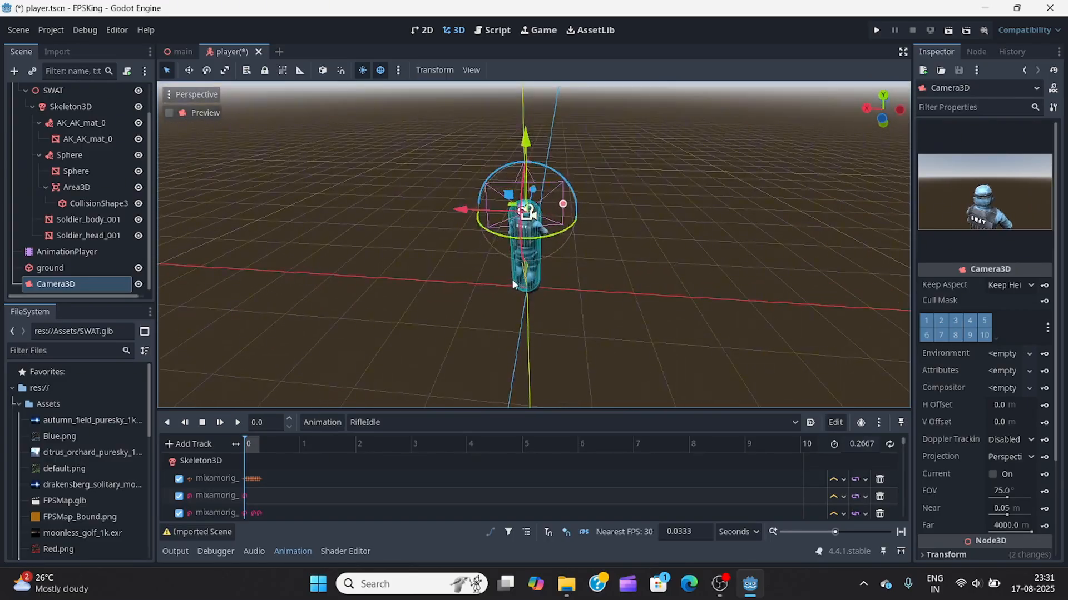
# Switch the previewed animation to StFiring and adjust the Camera3D's height and tilt to suit the firing pose
pyautogui.click(405, 422)
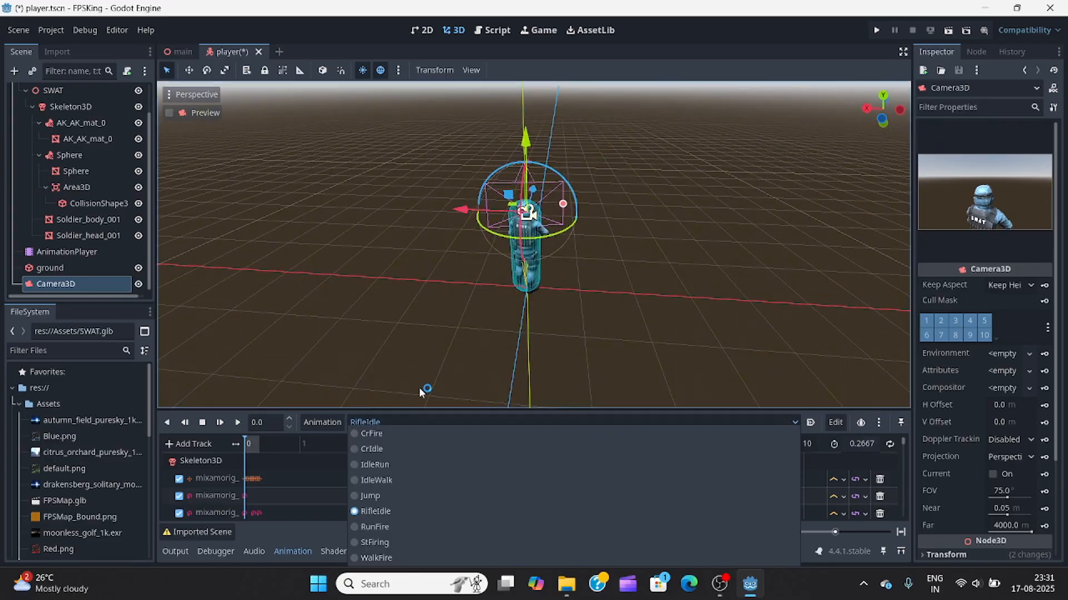
pyautogui.click(381, 543)
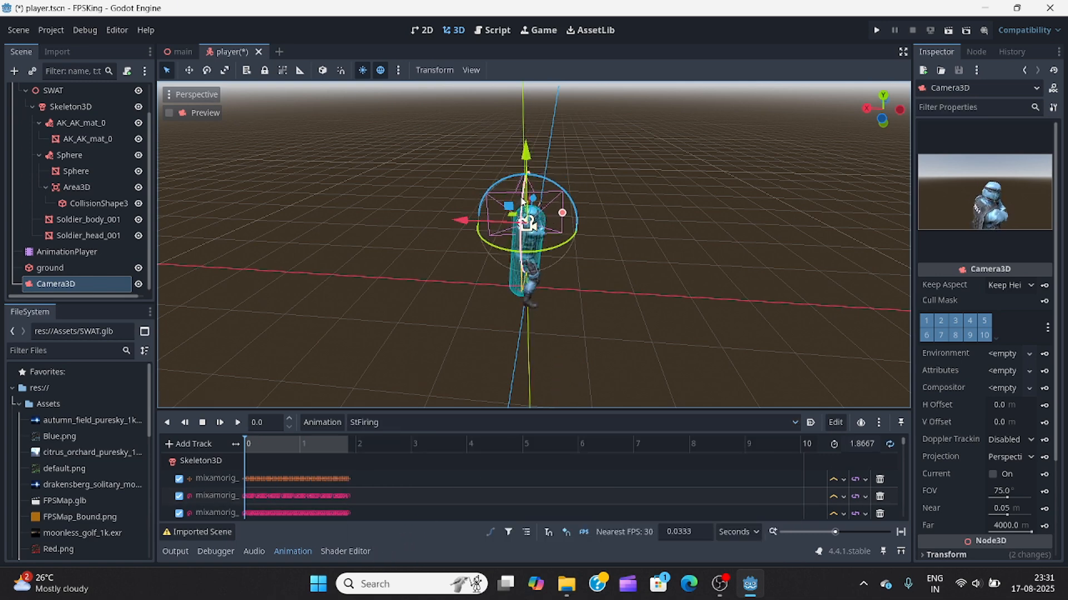
pyautogui.moveTo(521, 202); pyautogui.dragTo(528, 166)
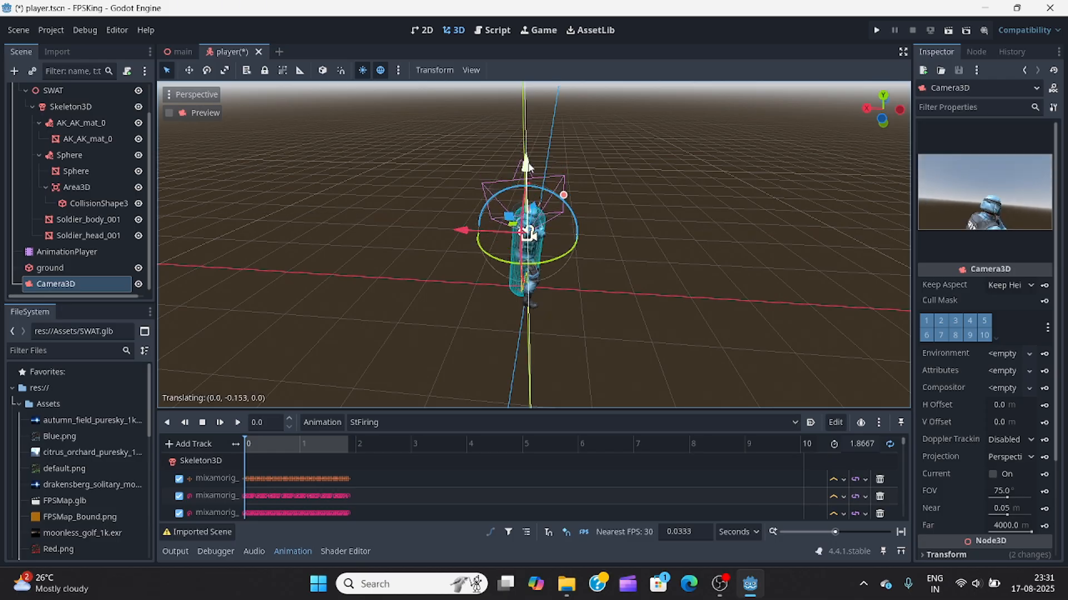
# Set the Camera3D's X and Z rotation to 0 in its transform
pyautogui.scroll(-3, 959, 473)
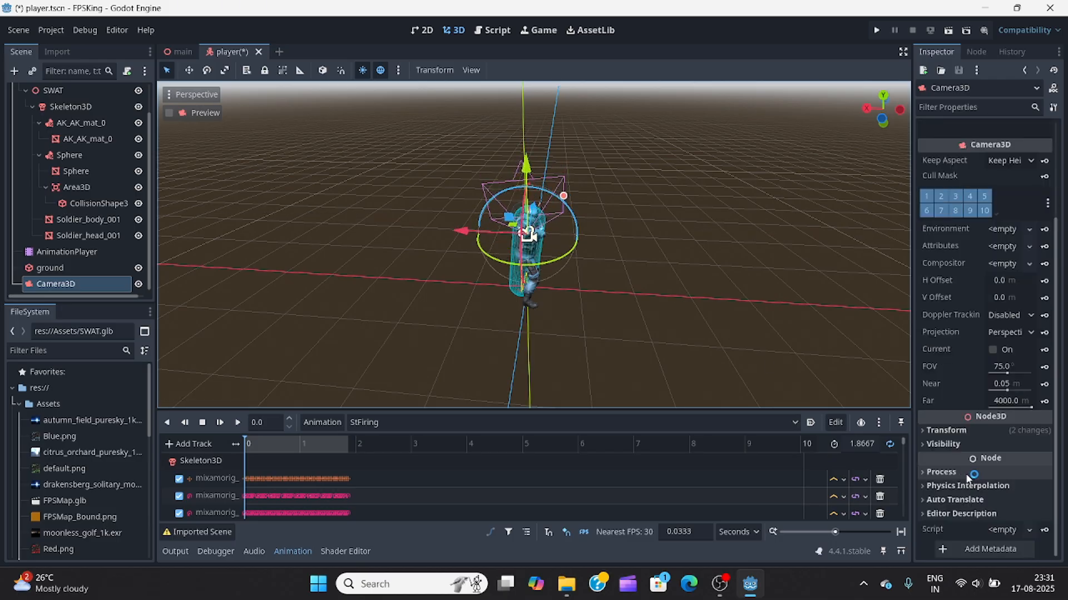
pyautogui.click(945, 431)
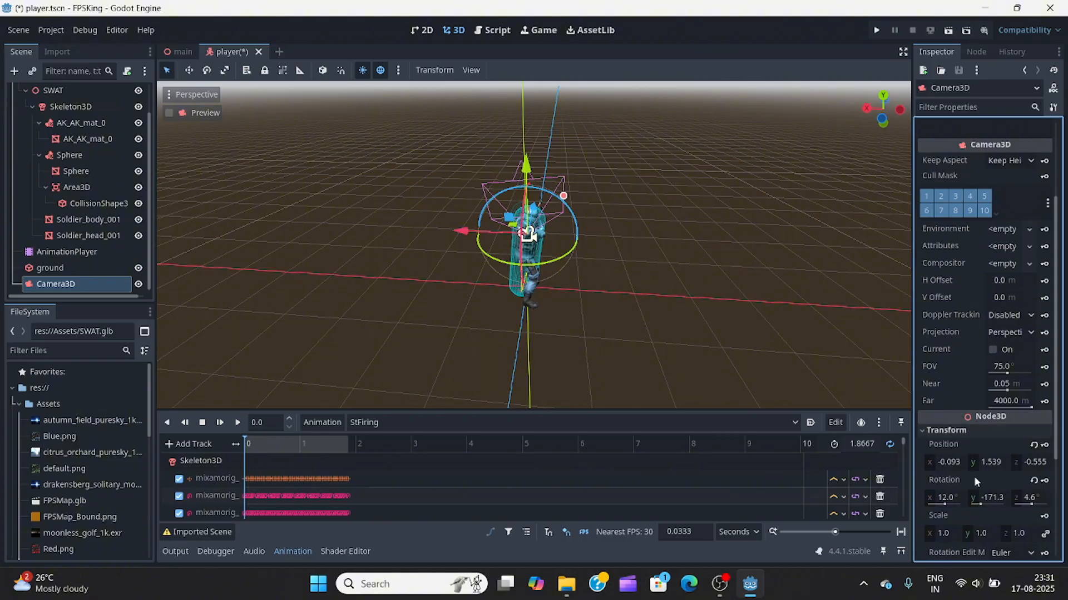
pyautogui.click(1032, 498)
pyautogui.write('0')
pyautogui.press('Return')
pyautogui.click(946, 499)
pyautogui.write('0')
pyautogui.press('Return')
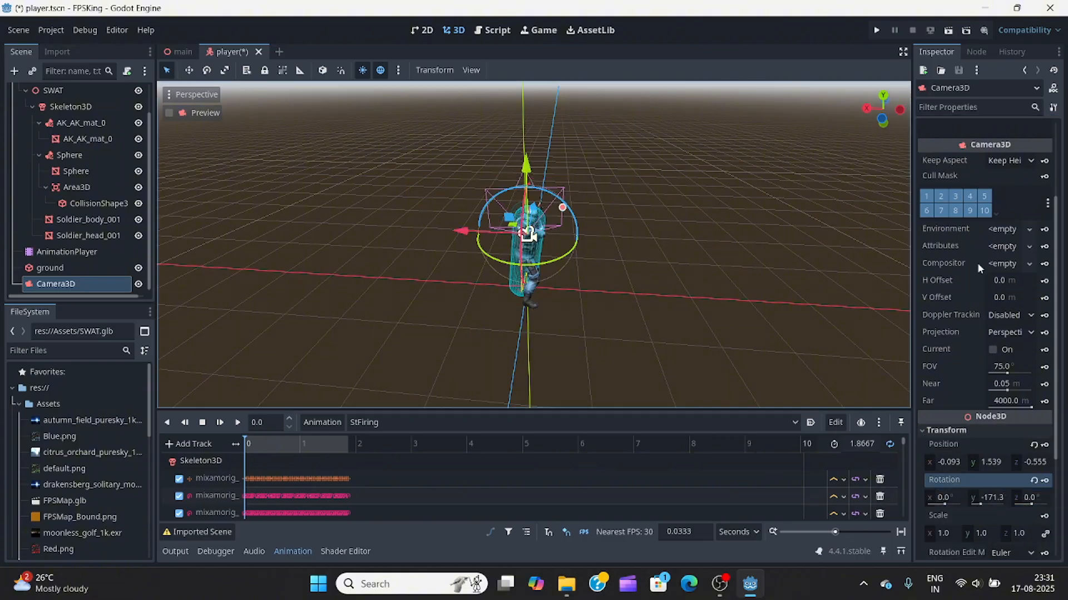
# Fine-tune the Camera3D's sideways offset, height and yaw for an over-the-shoulder view of the firing soldier, and save the player scene
pyautogui.scroll(3, 976, 267)
pyautogui.moveTo(460, 231); pyautogui.dragTo(479, 234)
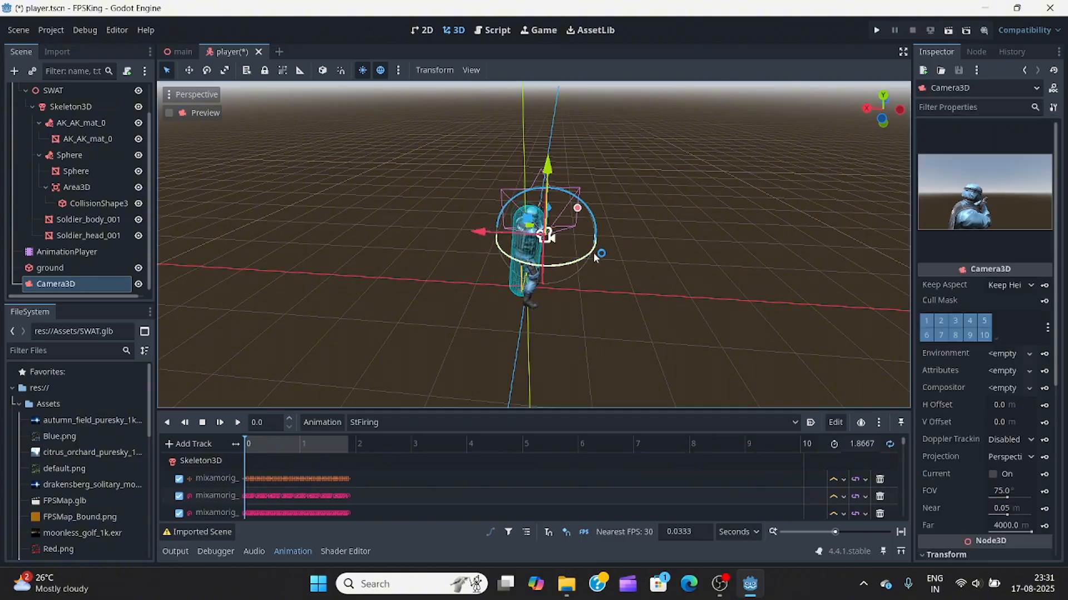
pyautogui.moveTo(596, 255); pyautogui.dragTo(553, 222)
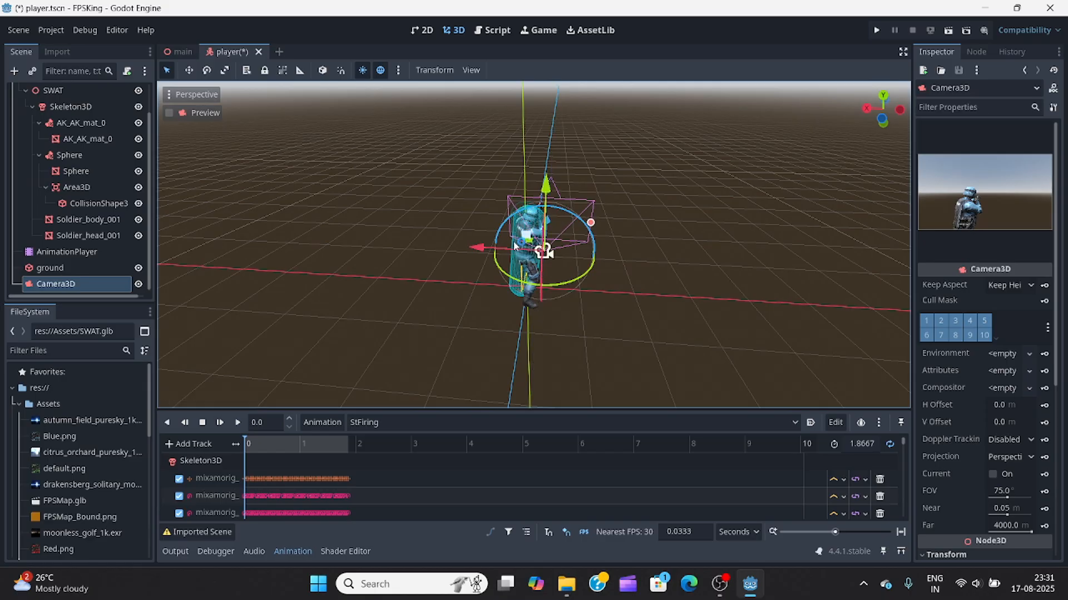
pyautogui.moveTo(486, 250); pyautogui.dragTo(476, 249)
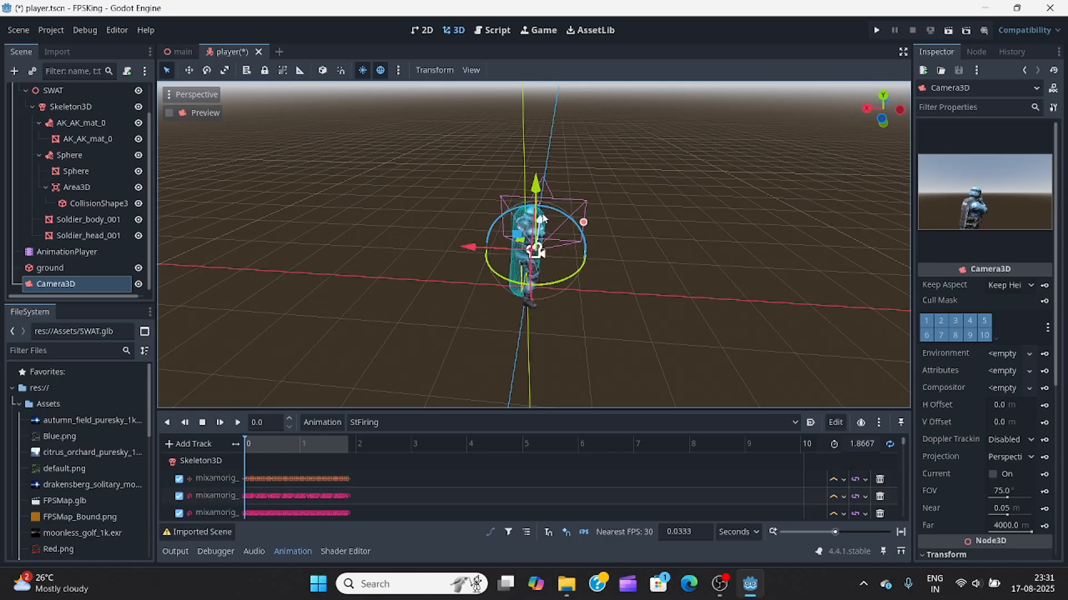
pyautogui.moveTo(543, 218); pyautogui.dragTo(542, 202)
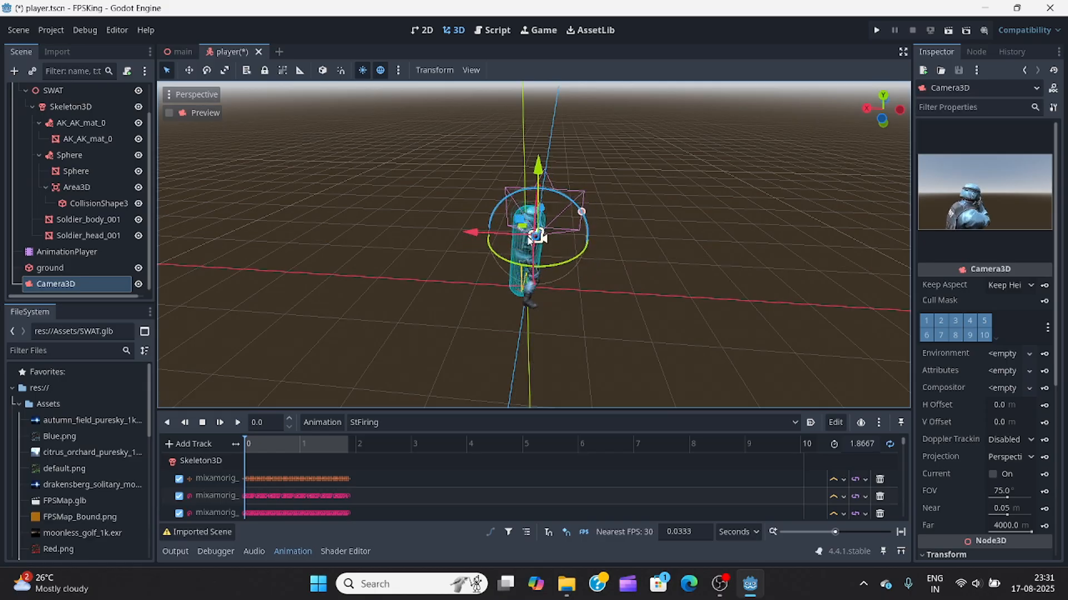
pyautogui.moveTo(485, 234); pyautogui.dragTo(476, 237)
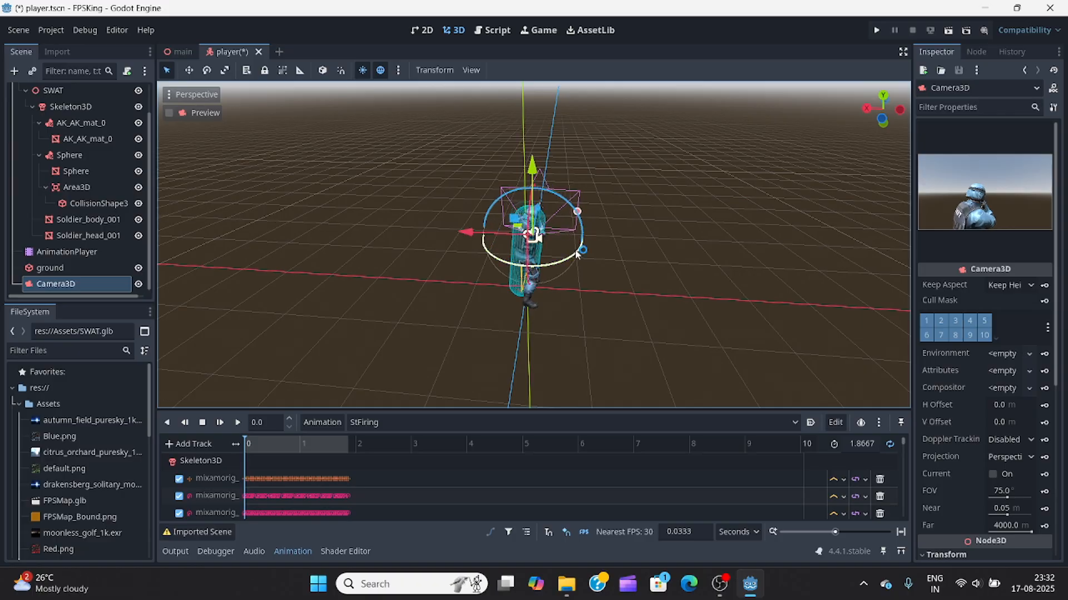
pyautogui.moveTo(581, 250); pyautogui.dragTo(583, 250)
pyautogui.moveTo(458, 235); pyautogui.dragTo(464, 234)
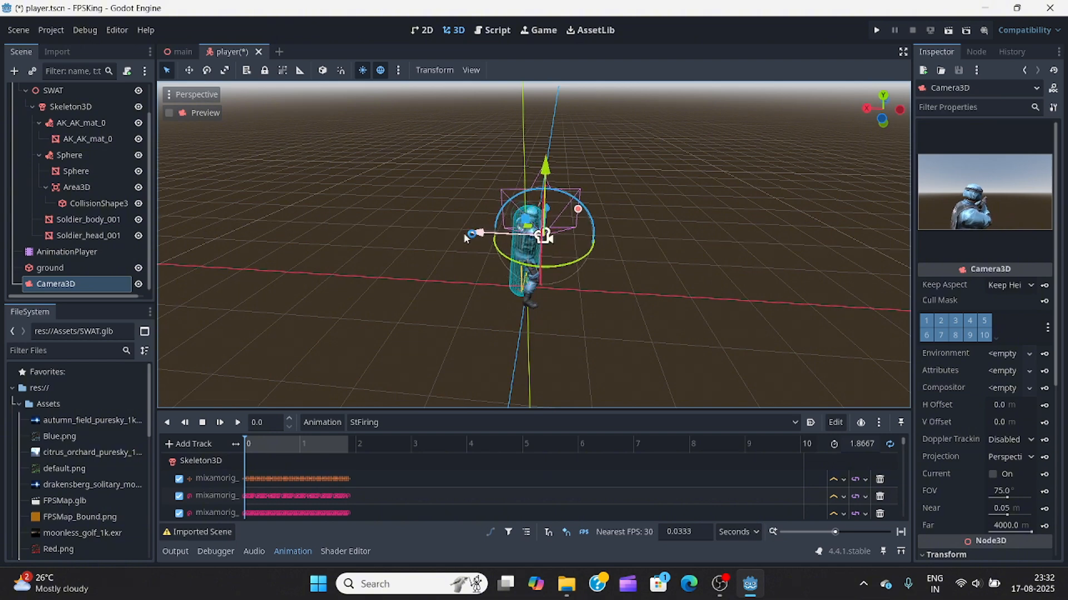
pyautogui.moveTo(544, 169); pyautogui.dragTo(548, 159)
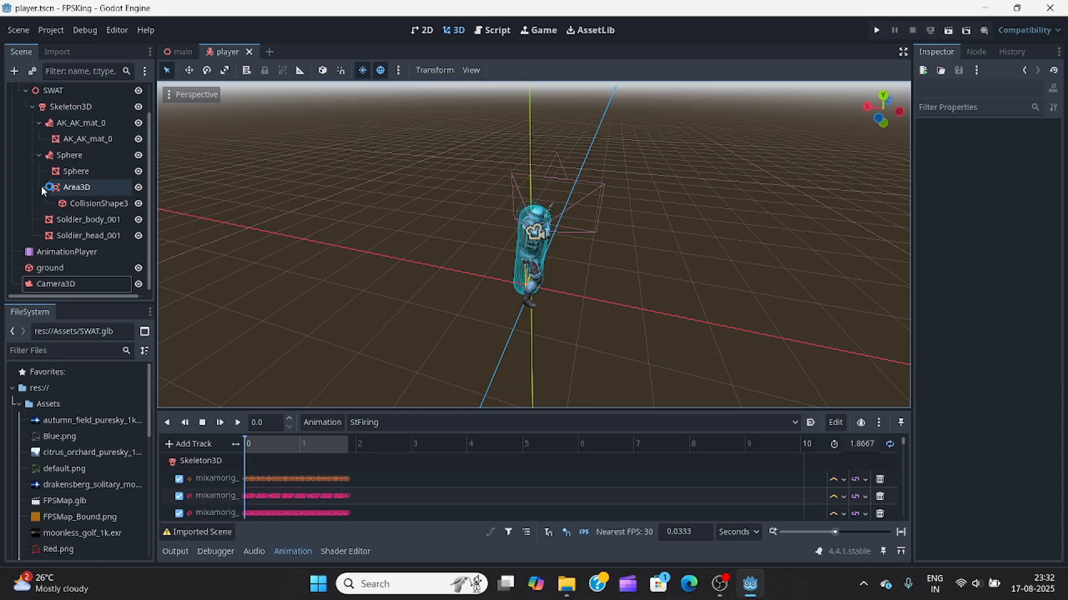
# Switch to the main scene and instance player.tscn as a child of the SpawnPlayer node
pyautogui.scroll(-1, 41, 184)
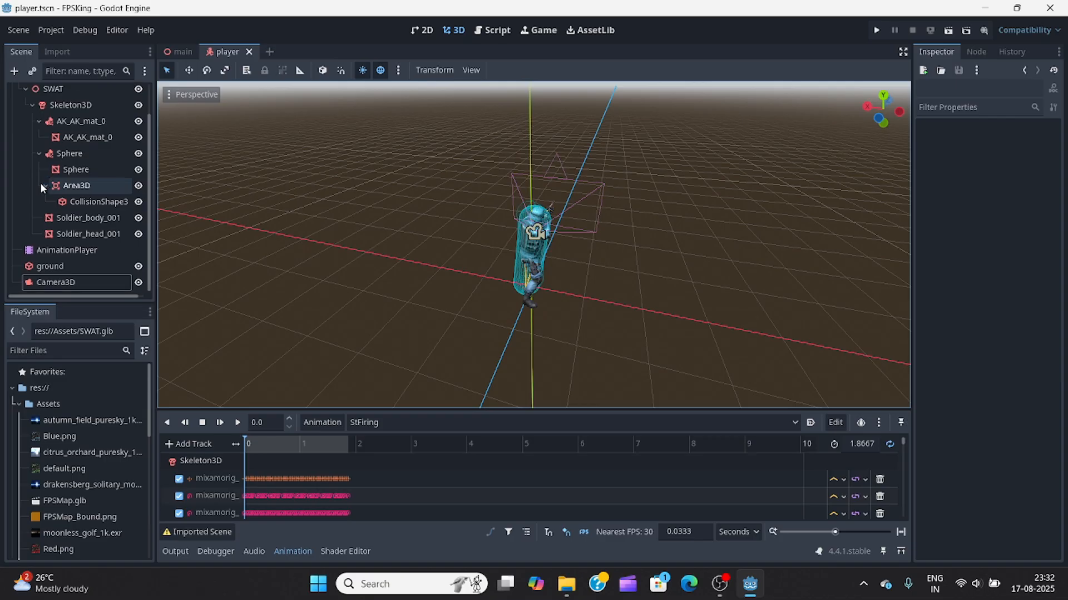
pyautogui.scroll(2, 40, 183)
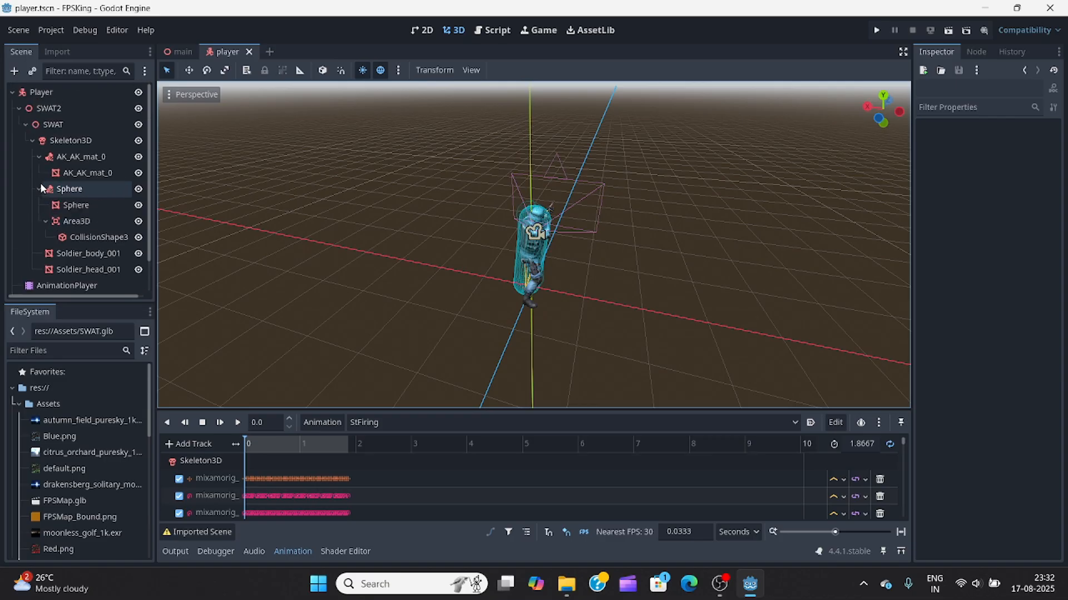
pyautogui.click(177, 51)
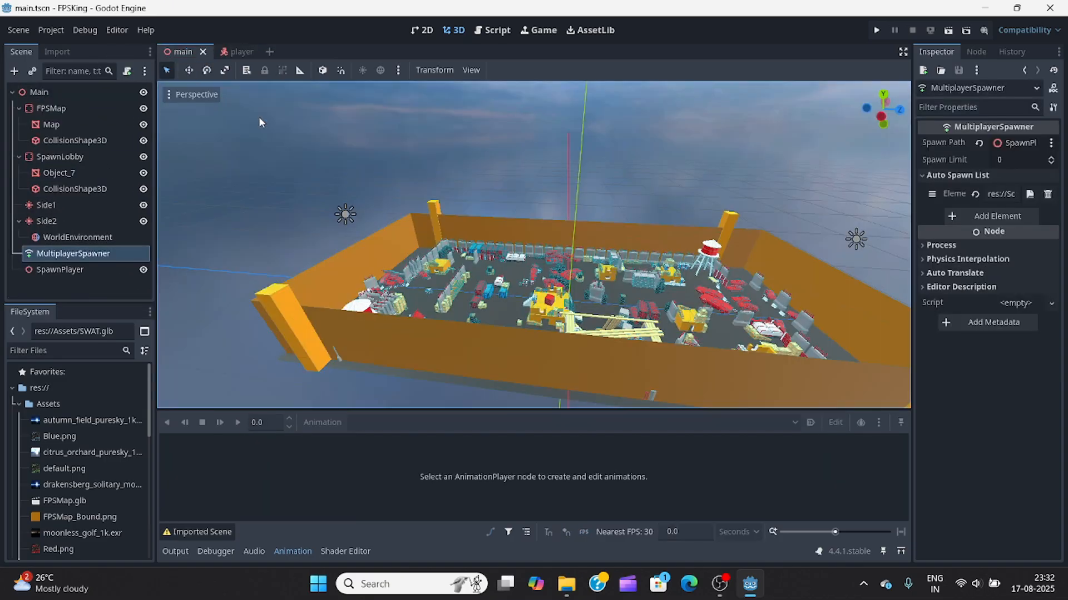
pyautogui.moveTo(644, 274); pyautogui.dragTo(614, 286, button='middle')
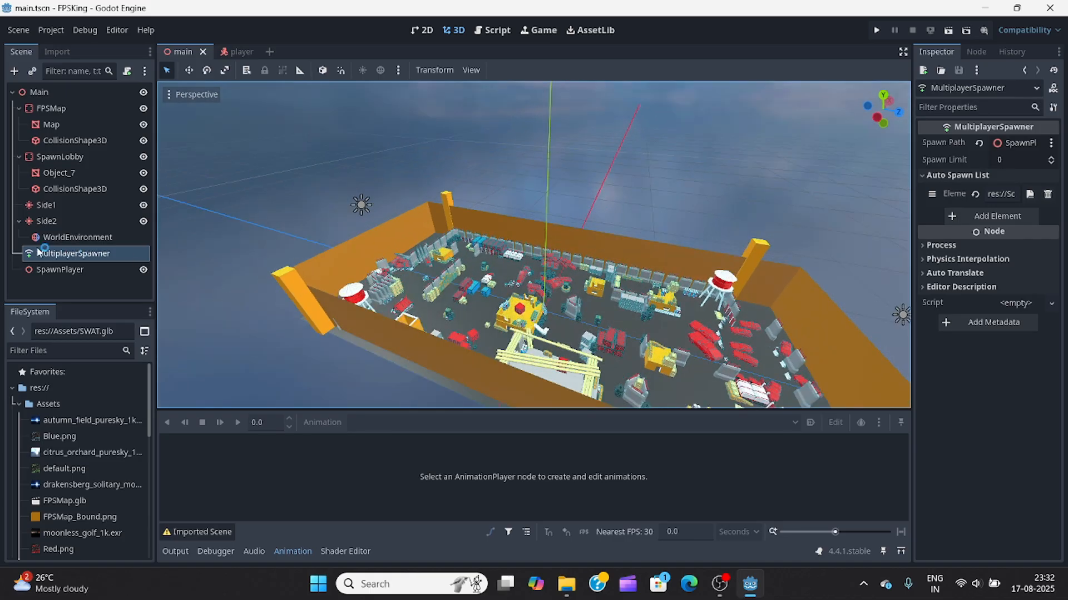
pyautogui.click(47, 270)
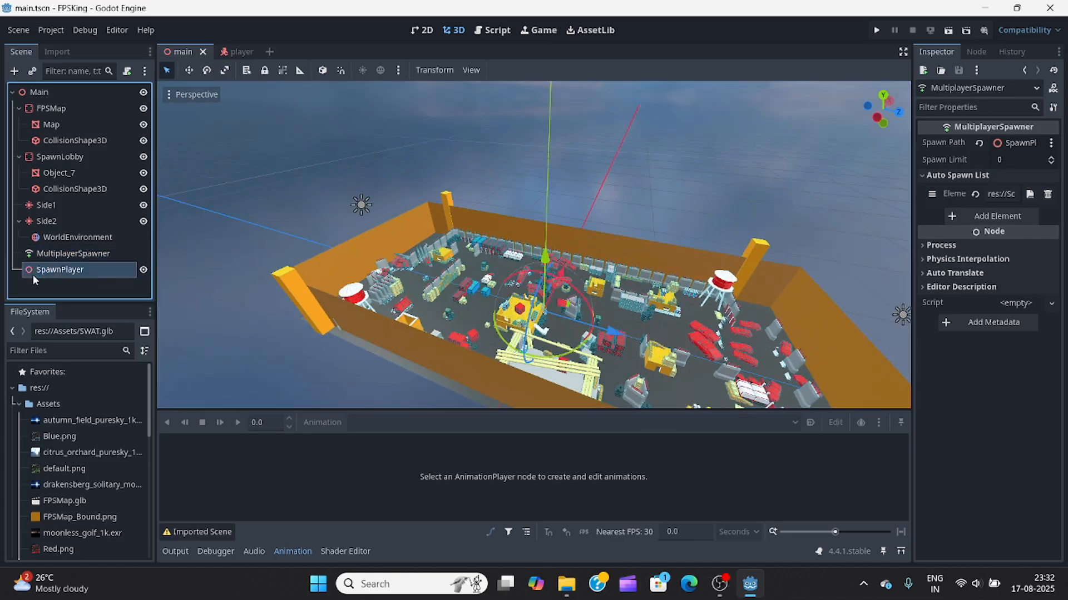
pyautogui.click(32, 71)
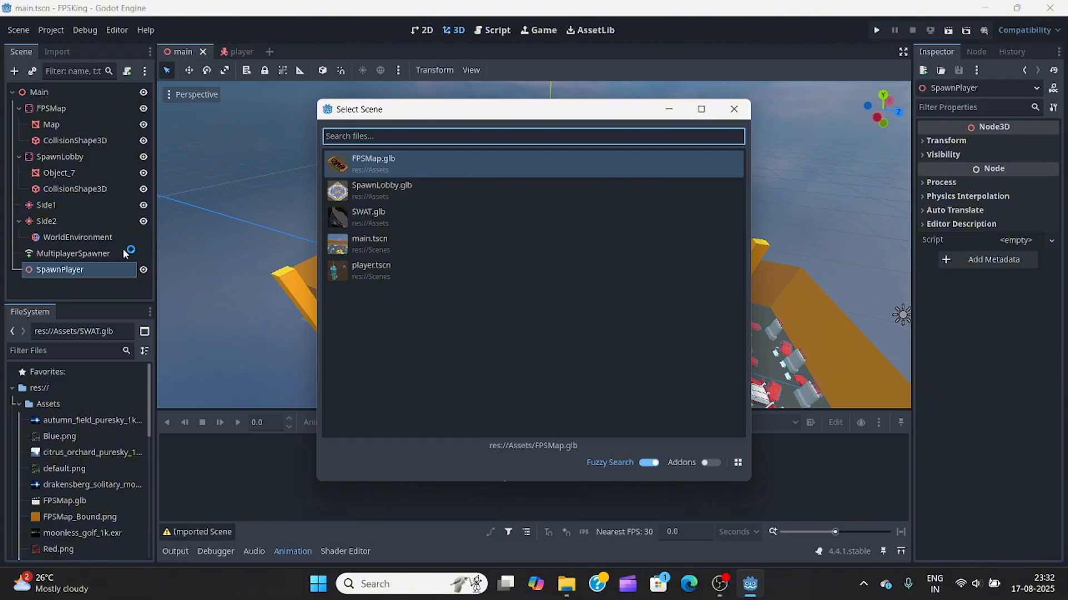
pyautogui.doubleClick(415, 271)
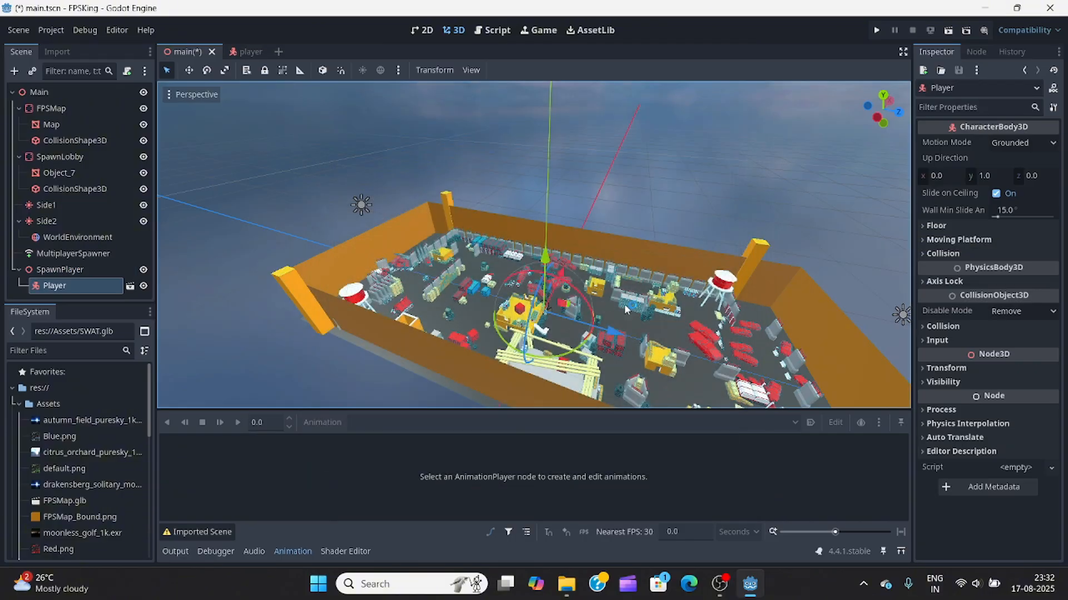
# Move the Player instance along the Z axis from the map centre to the area with the red cars near the side wall
pyautogui.scroll(4, 552, 309)
pyautogui.scroll(-5, 546, 315)
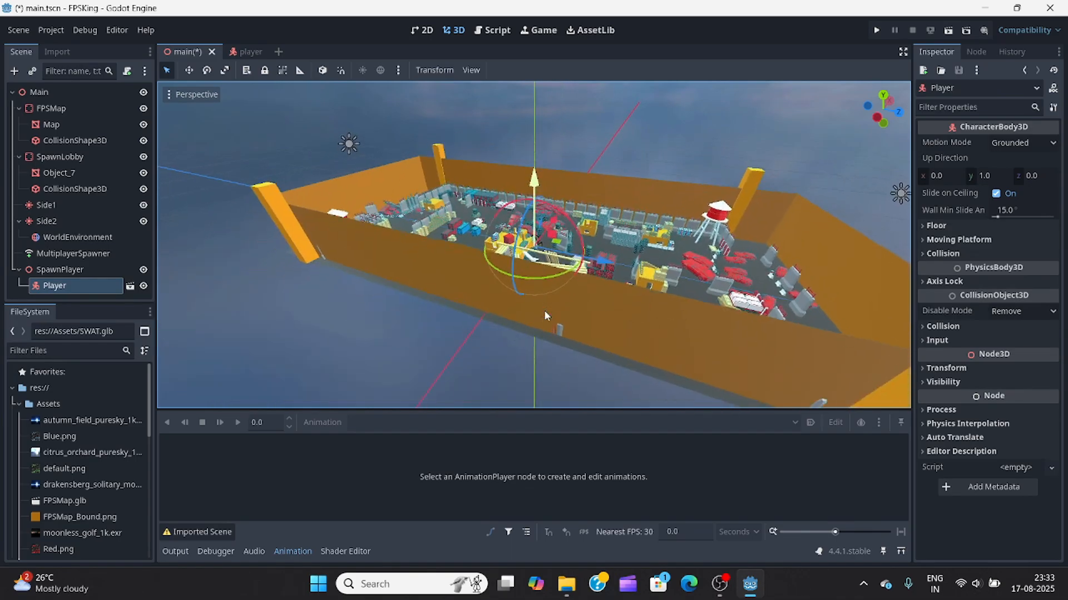
pyautogui.moveTo(522, 264); pyautogui.dragTo(624, 254, button='middle')
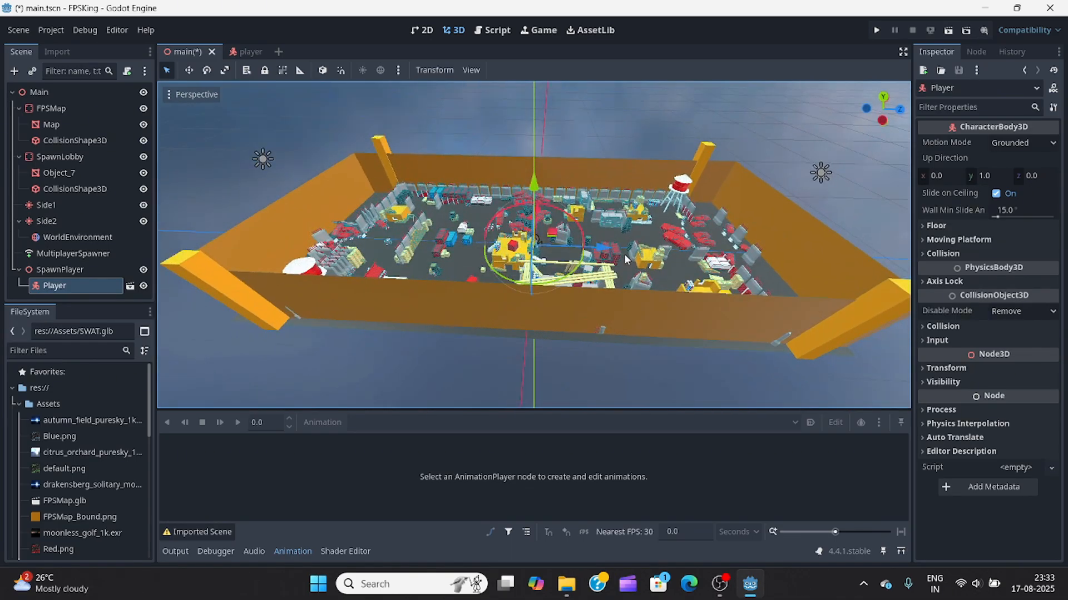
pyautogui.moveTo(604, 249); pyautogui.dragTo(802, 238)
# Examine the Player instance's standing position on the map floor up close and in the overall map view
pyautogui.moveTo(802, 238); pyautogui.dragTo(549, 251, button='middle')
pyautogui.scroll(-4, 635, 218)
pyautogui.scroll(15, 525, 251)
pyautogui.scroll(5, 549, 251)
pyautogui.scroll(11, 543, 254)
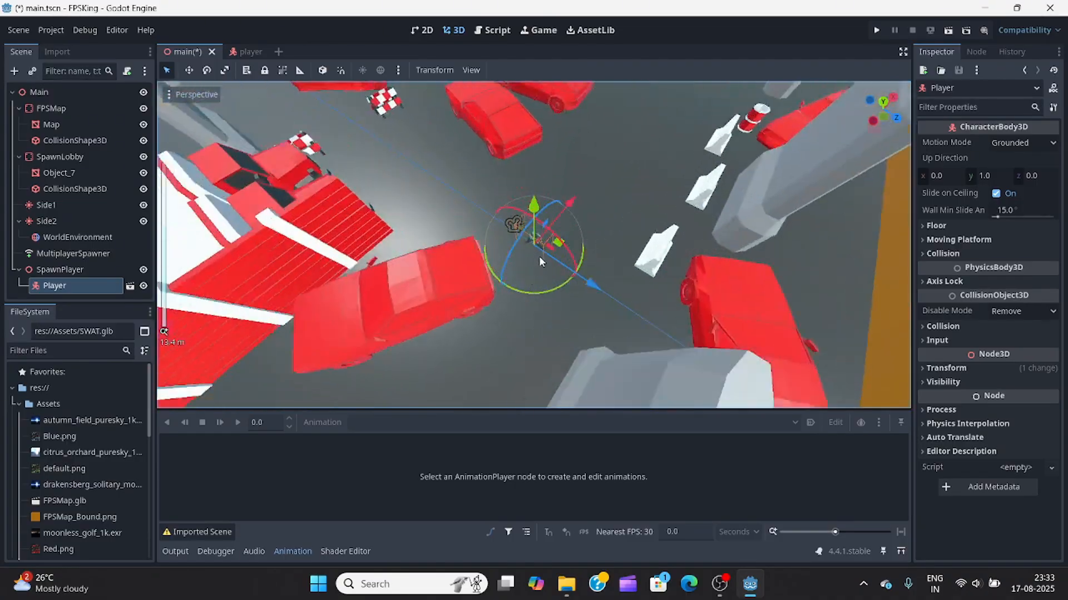
pyautogui.moveTo(481, 294); pyautogui.dragTo(532, 240, button='middle')
pyautogui.scroll(9, 533, 240)
pyautogui.scroll(6, 532, 240)
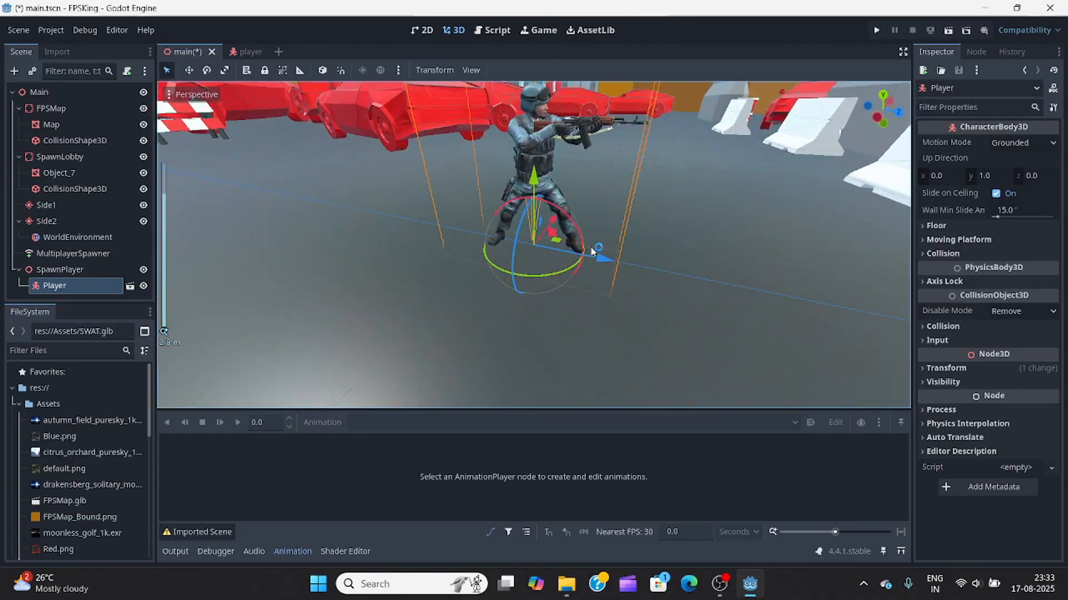
pyautogui.moveTo(595, 248); pyautogui.dragTo(662, 283, button='middle')
pyautogui.scroll(-20, 563, 219)
pyautogui.scroll(-15, 563, 219)
pyautogui.keyDown('shift'); pyautogui.moveTo(407, 288); pyautogui.dragTo(706, 263, button='middle'); pyautogui.keyUp('shift')
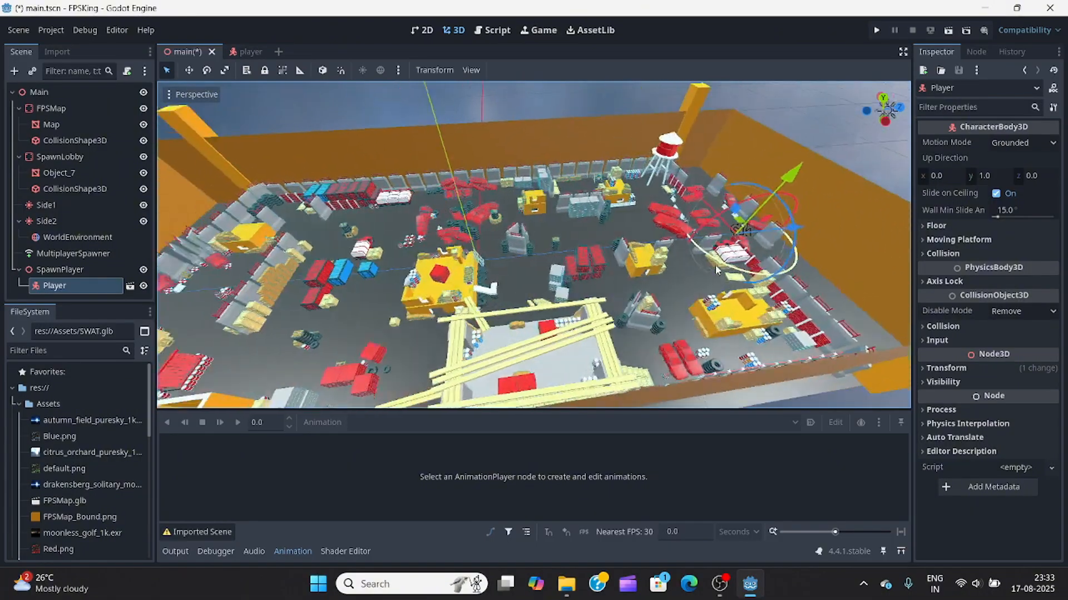
# Examine the Player instance among the red cars up close and from behind, looking across the map over its shoulder
pyautogui.scroll(-4, 706, 263)
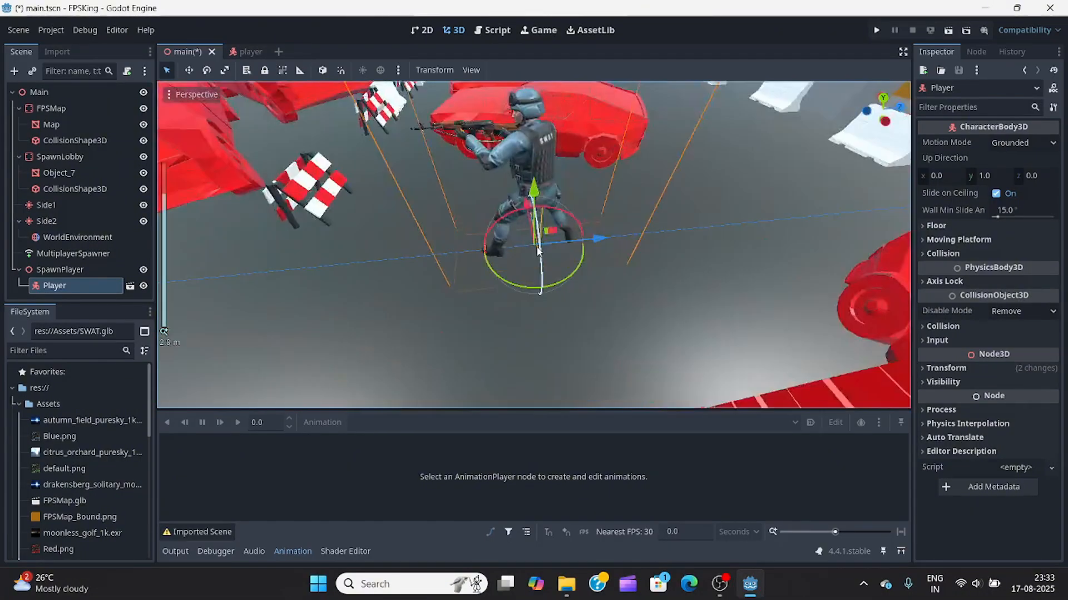
pyautogui.moveTo(538, 248); pyautogui.dragTo(334, 202, button='middle')
pyautogui.scroll(-6, 480, 200)
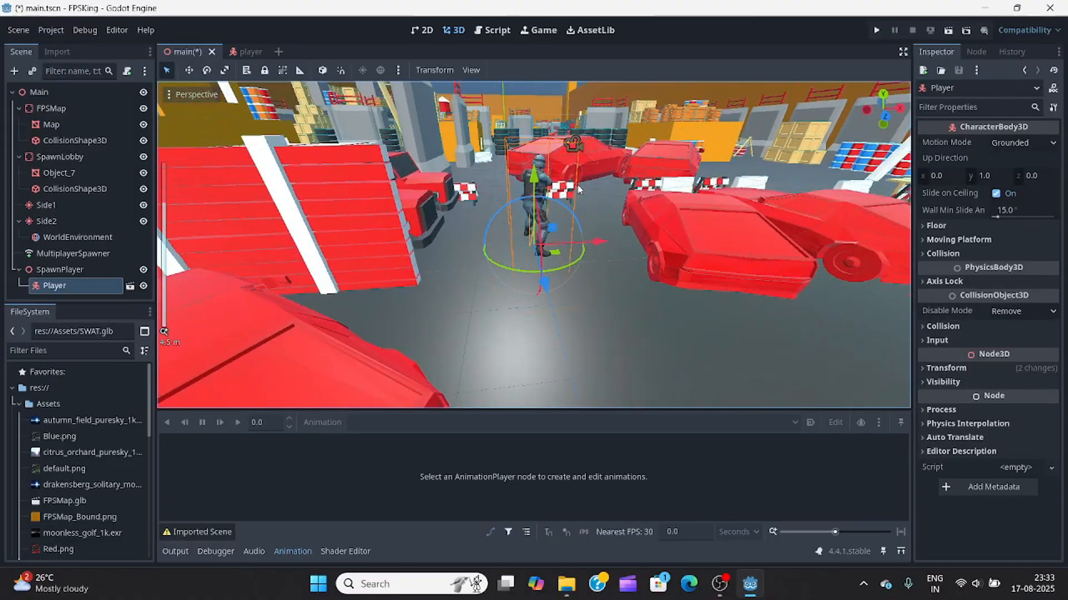
pyautogui.moveTo(579, 189); pyautogui.dragTo(600, 372, button='middle')
pyautogui.scroll(-8, 576, 204)
pyautogui.scroll(10, 600, 372)
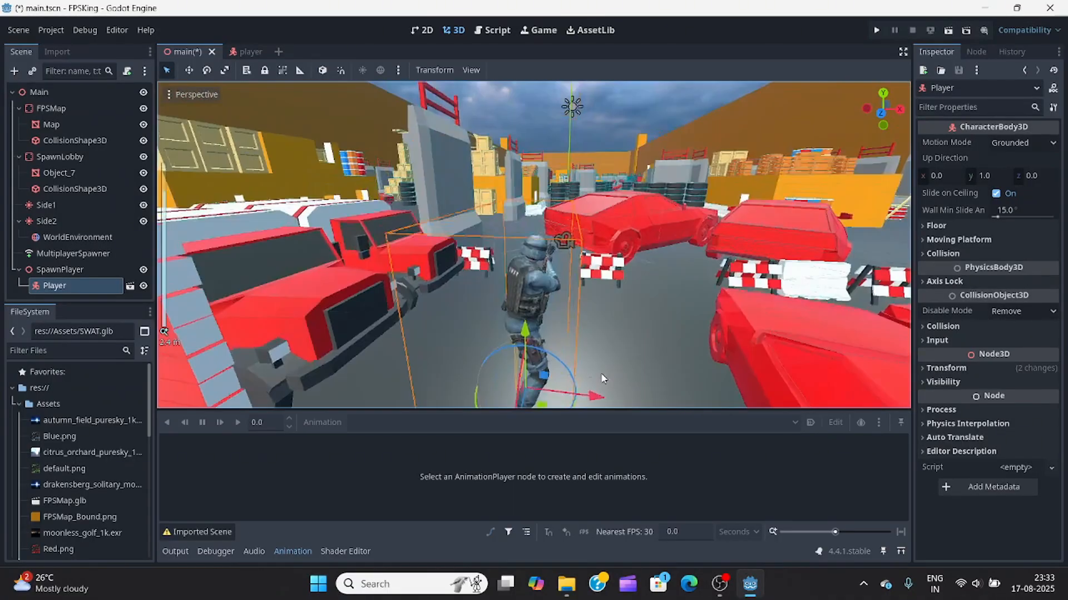
pyautogui.scroll(2, 612, 355)
pyautogui.keyDown('shift'); pyautogui.moveTo(595, 324); pyautogui.dragTo(635, 335, button='middle'); pyautogui.keyUp('shift')
pyautogui.scroll(1, 636, 335)
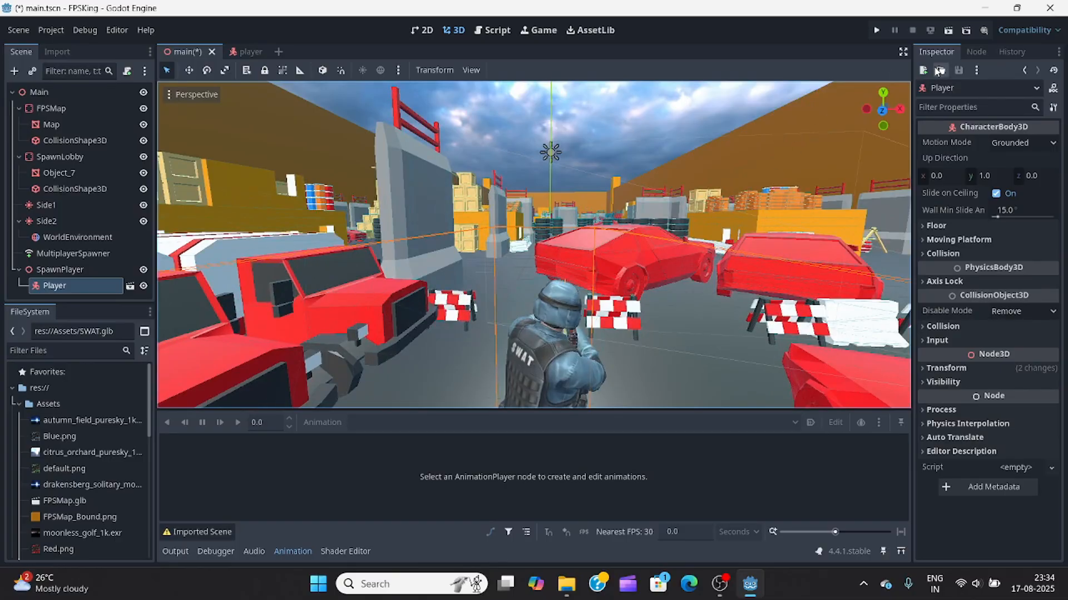
# Set main.tscn from the Scenes folder as the project's main scene in the project's run settings, and run the project
pyautogui.click(50, 30)
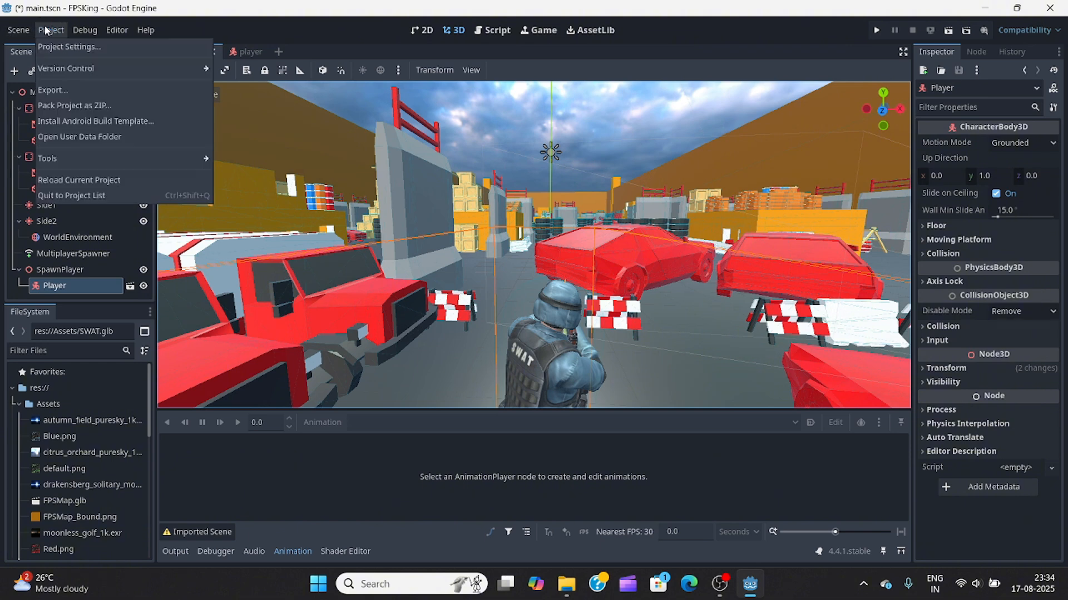
pyautogui.click(57, 48)
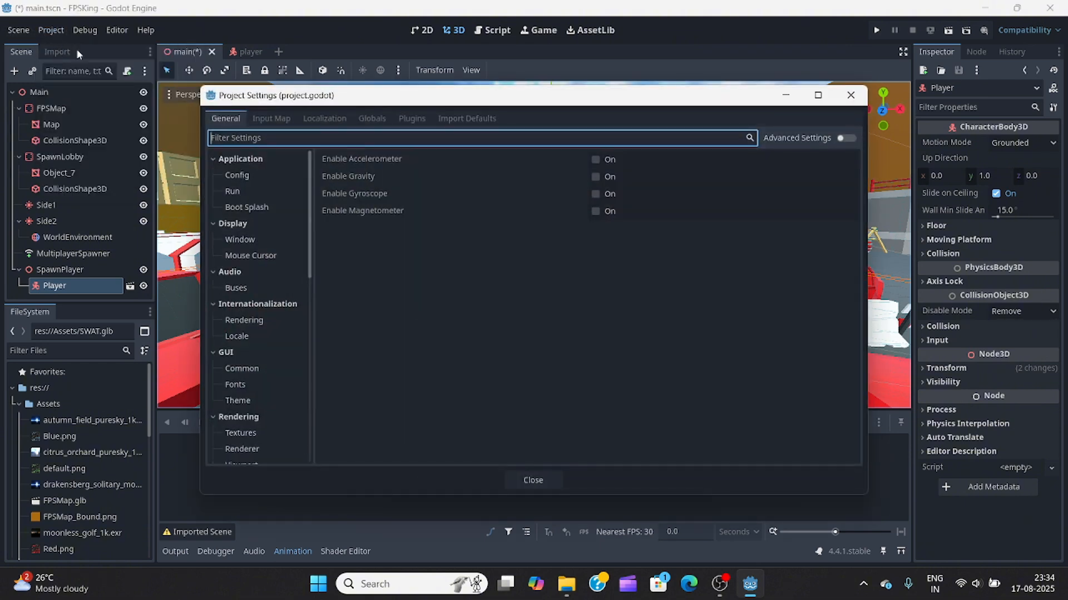
pyautogui.click(234, 192)
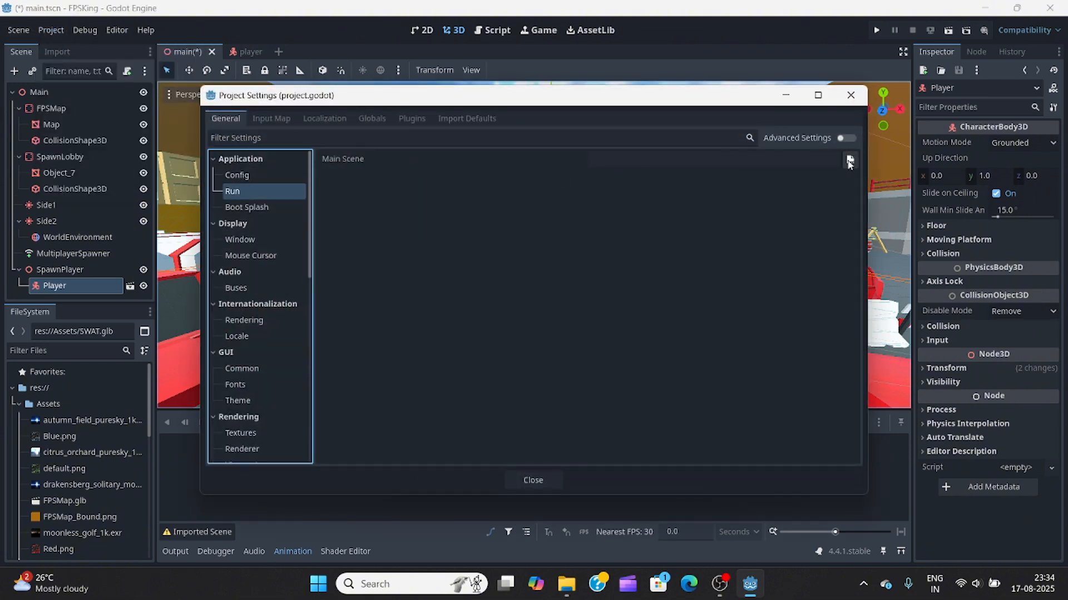
pyautogui.click(850, 160)
pyautogui.doubleClick(407, 176)
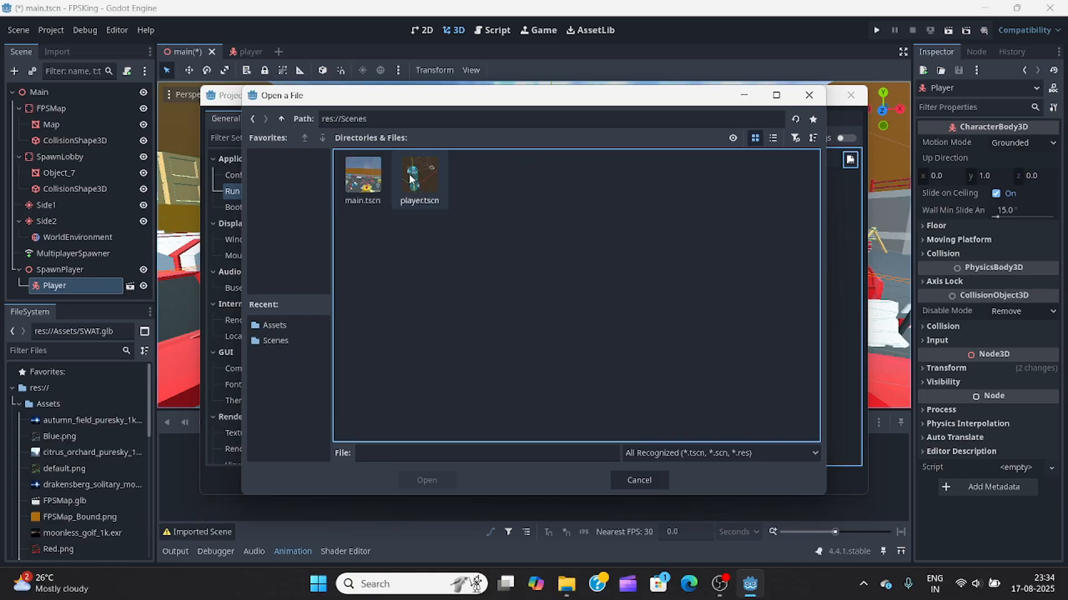
pyautogui.click(389, 179)
pyautogui.click(439, 480)
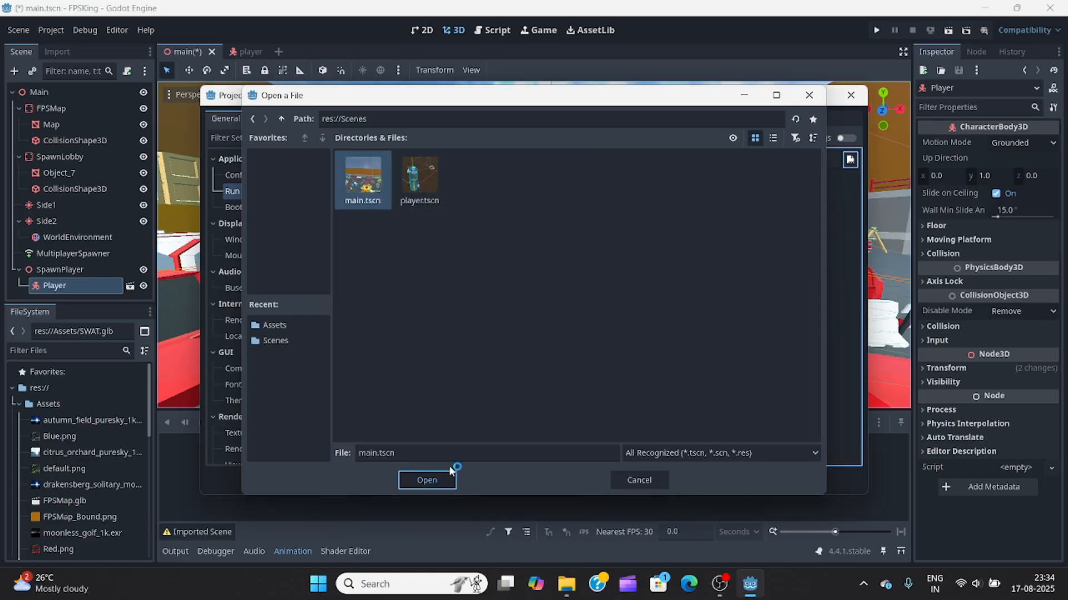
pyautogui.click(532, 480)
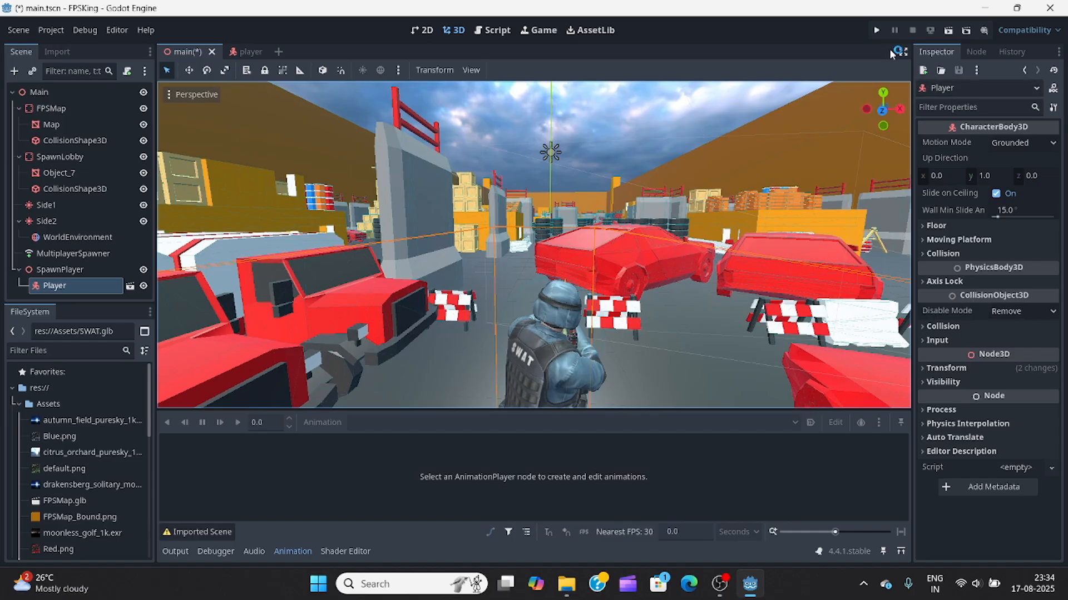
pyautogui.click(877, 30)
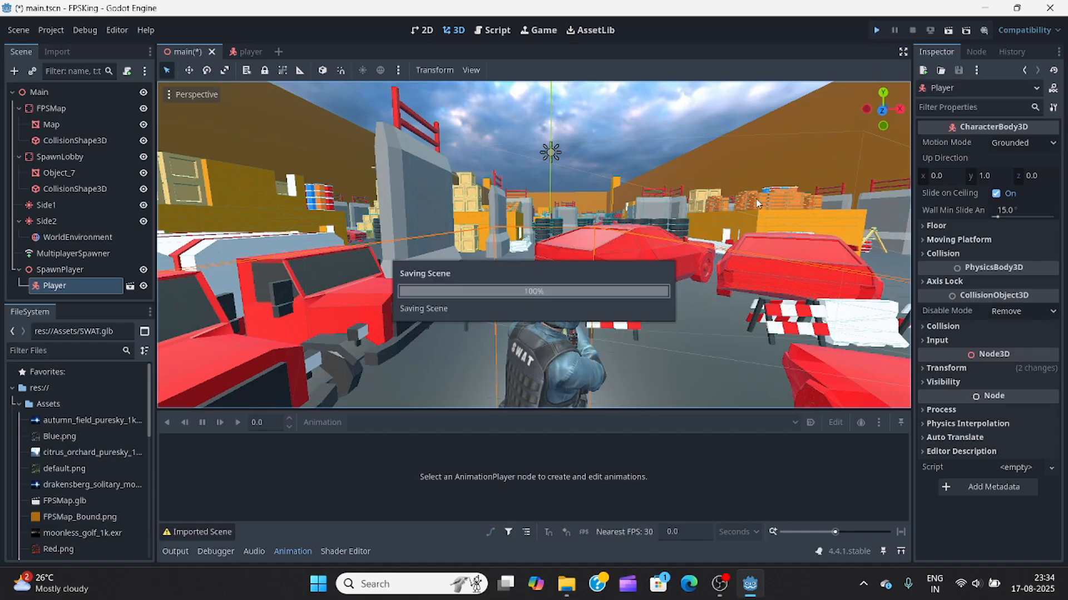